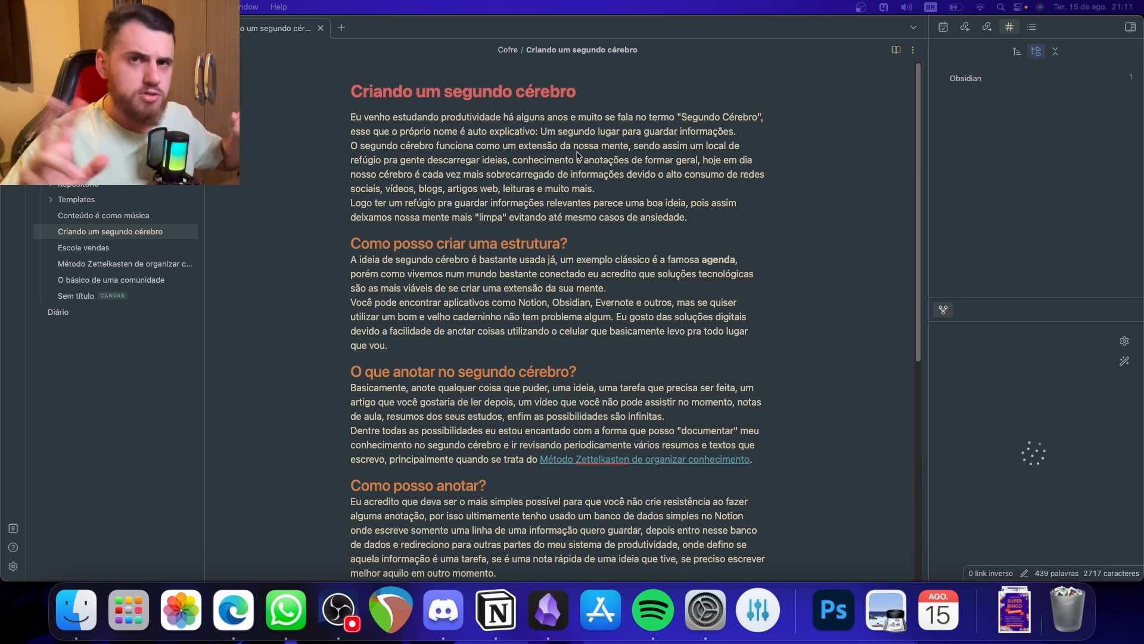
pyautogui.click(609, 133)
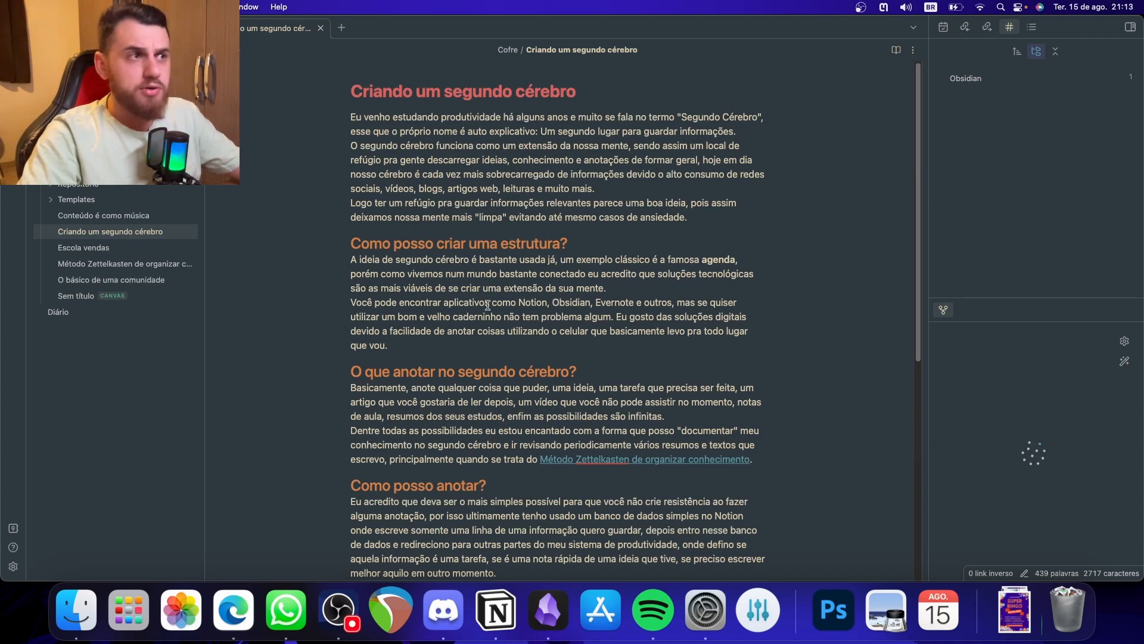
pyautogui.doubleClick(569, 304)
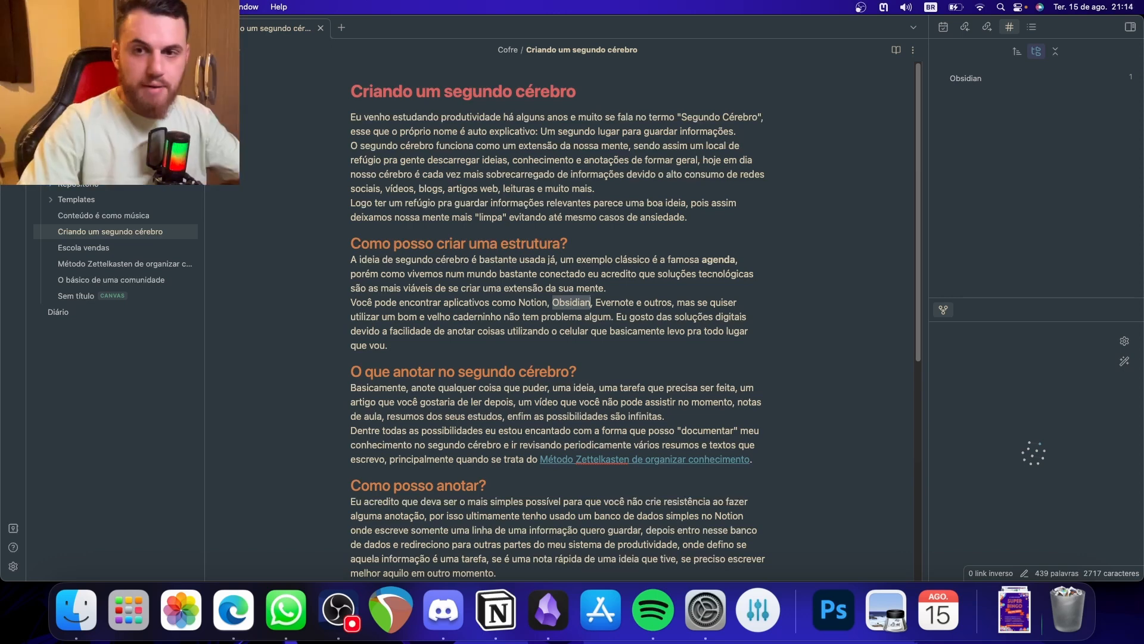
pyautogui.click(558, 342)
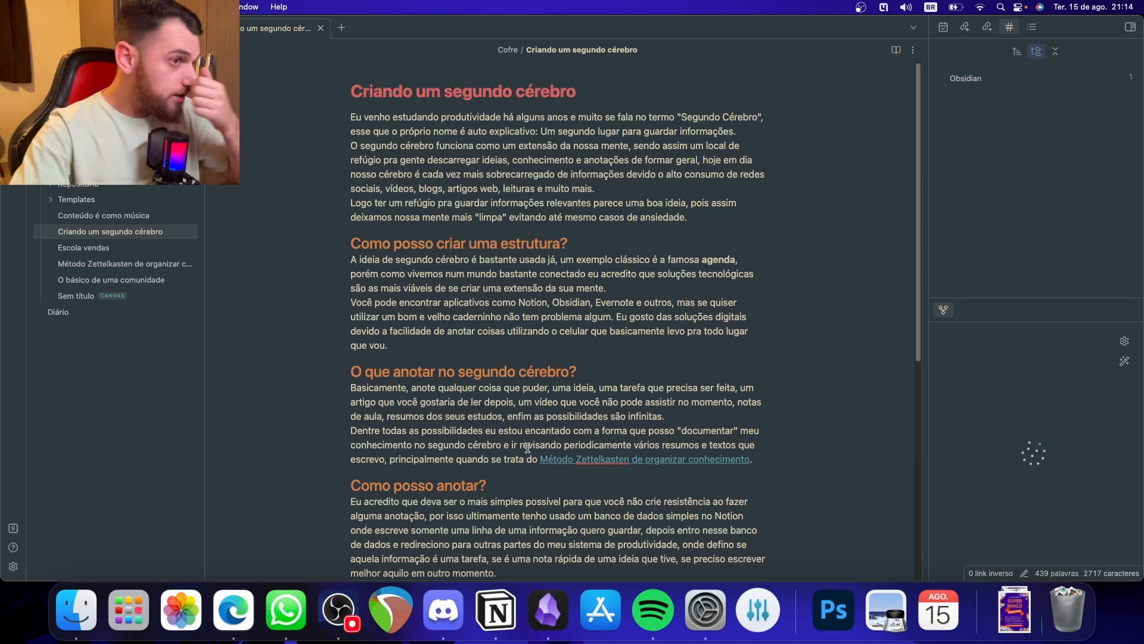
# - Switch to Notion and title the untitled page "Segundo Cérebro"
pyautogui.click(509, 605)
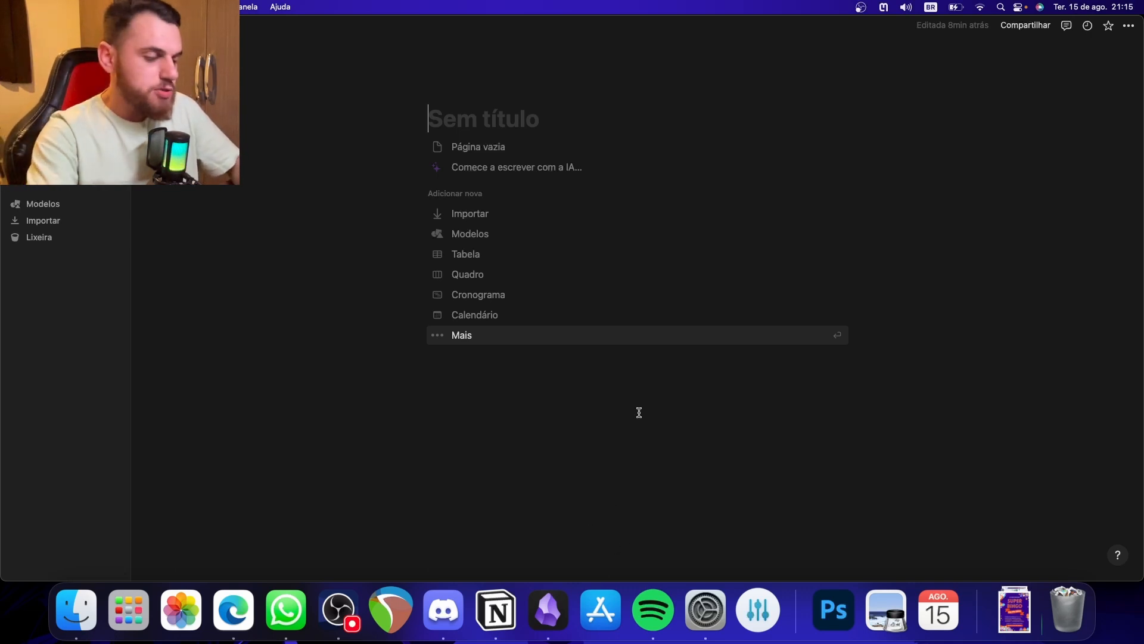
pyautogui.write('Segundo')
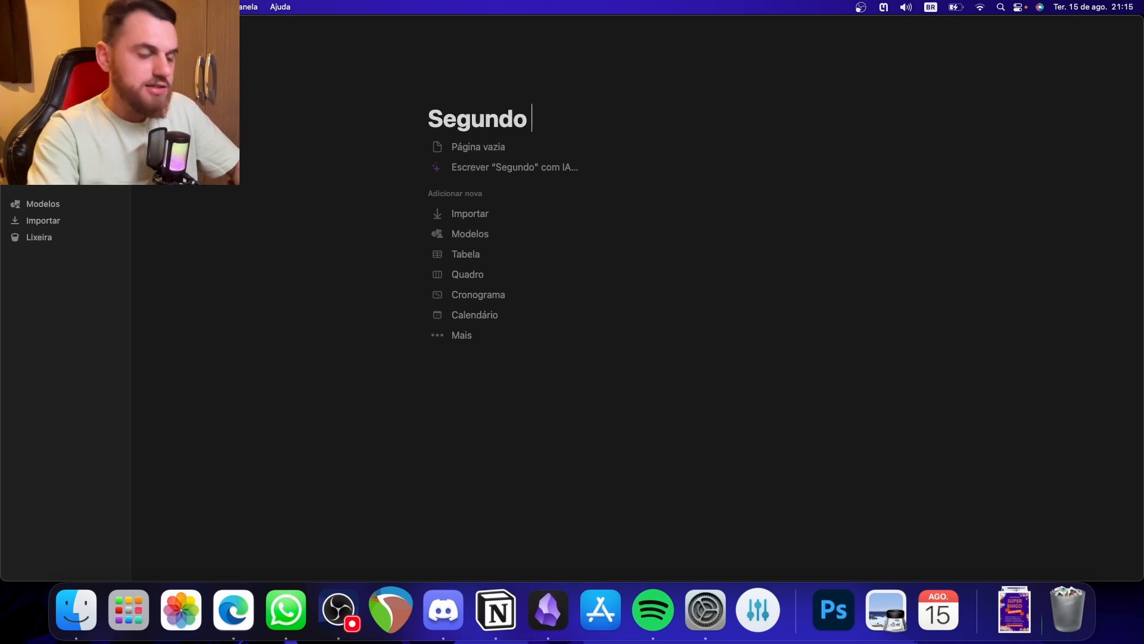
pyautogui.write(' Cé')
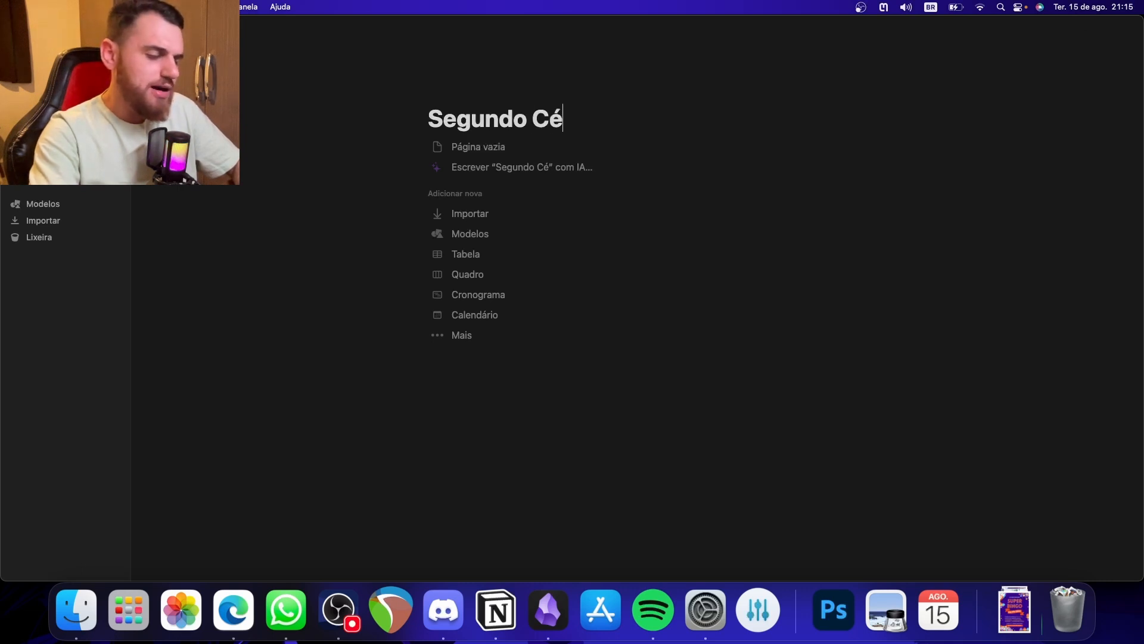
pyautogui.write('rebro')
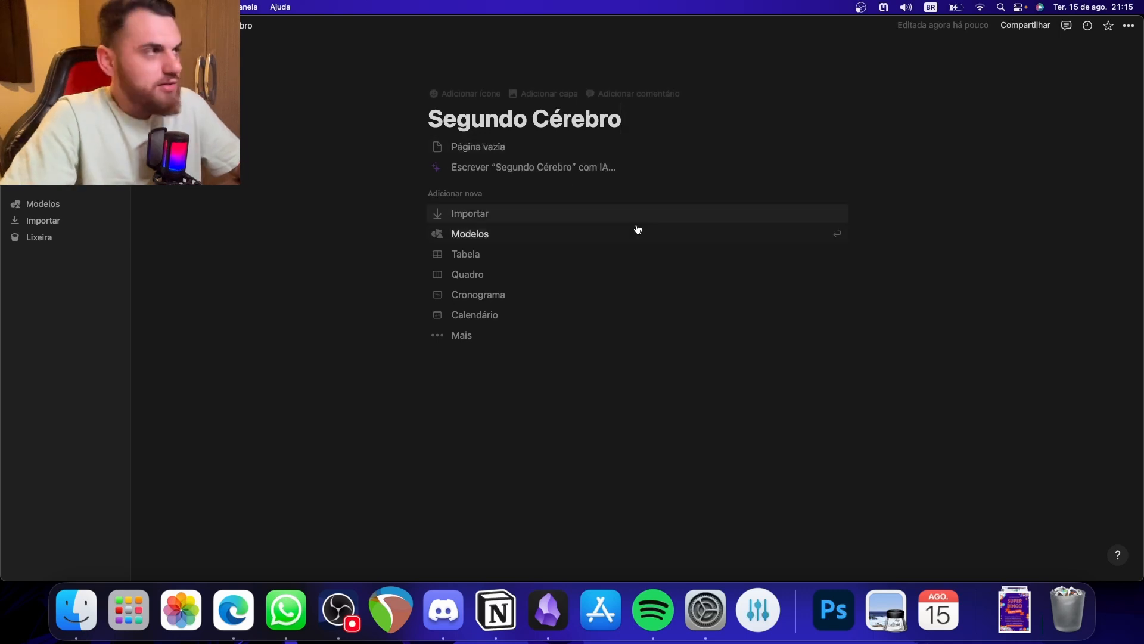
# - Start a to-do list in the page body with the first item "Ideia de tarefa"
pyautogui.click(633, 350)
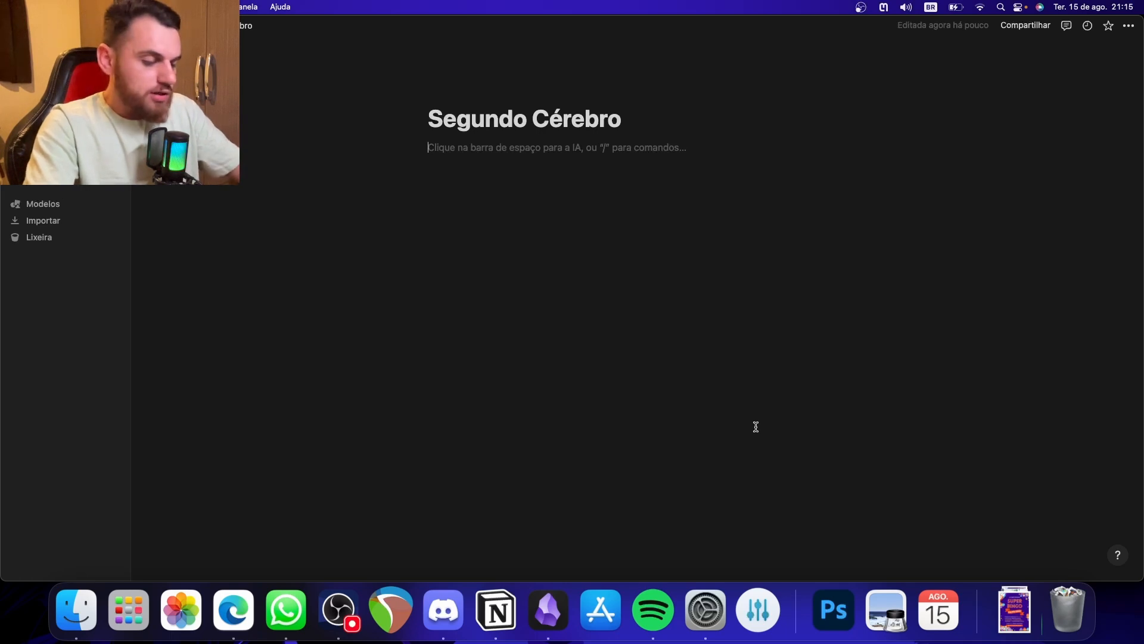
pyautogui.write('[')
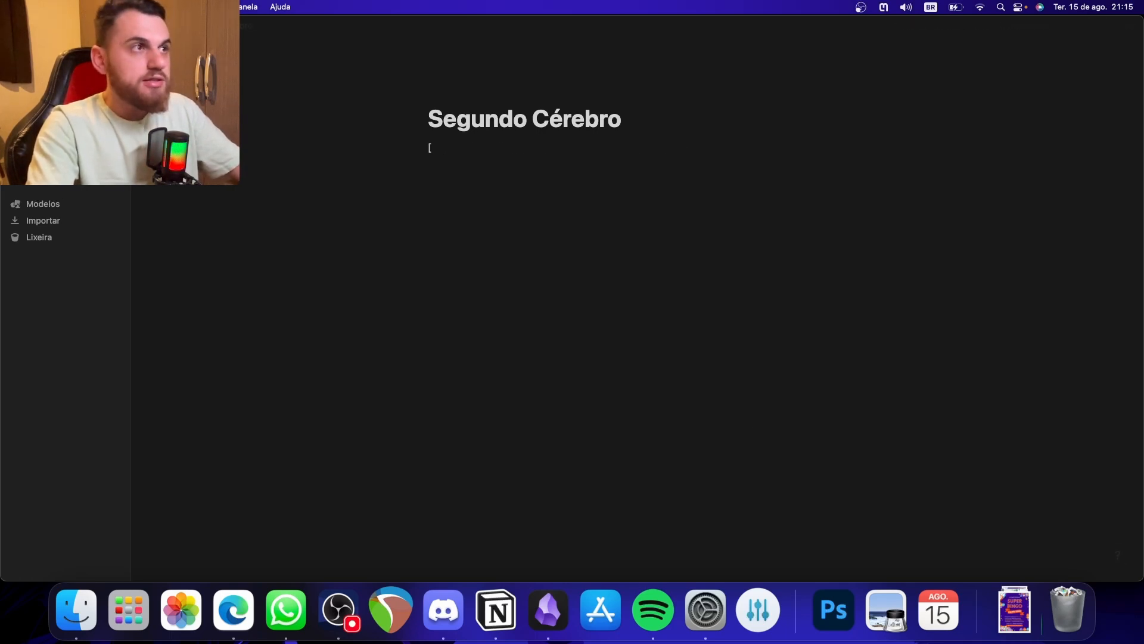
pyautogui.write(']')
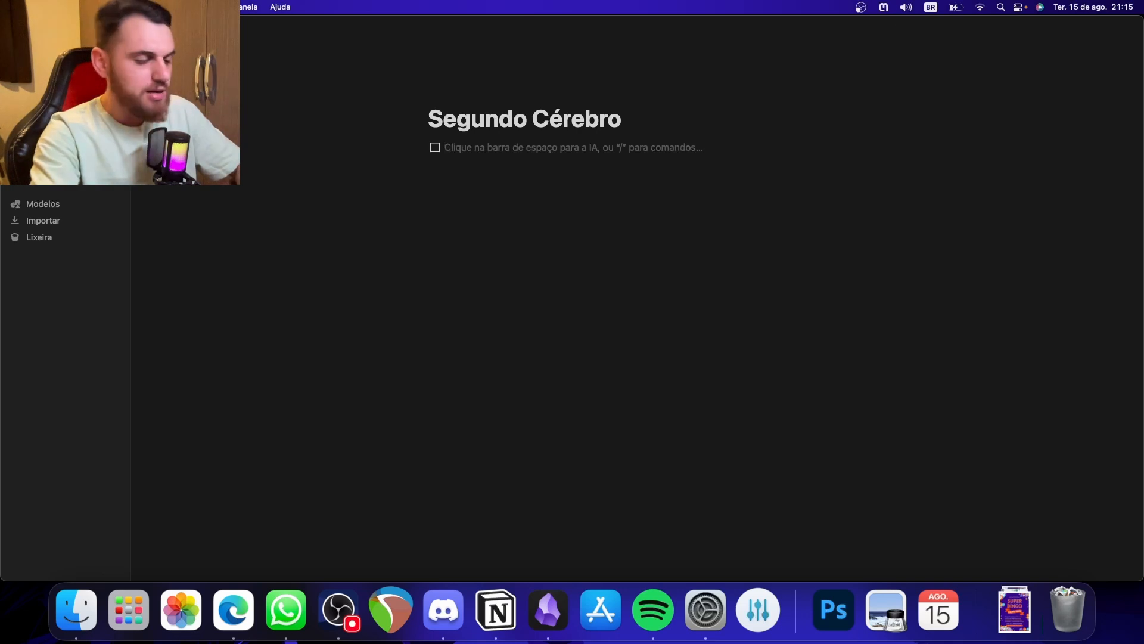
pyautogui.write('Ideia de ta')
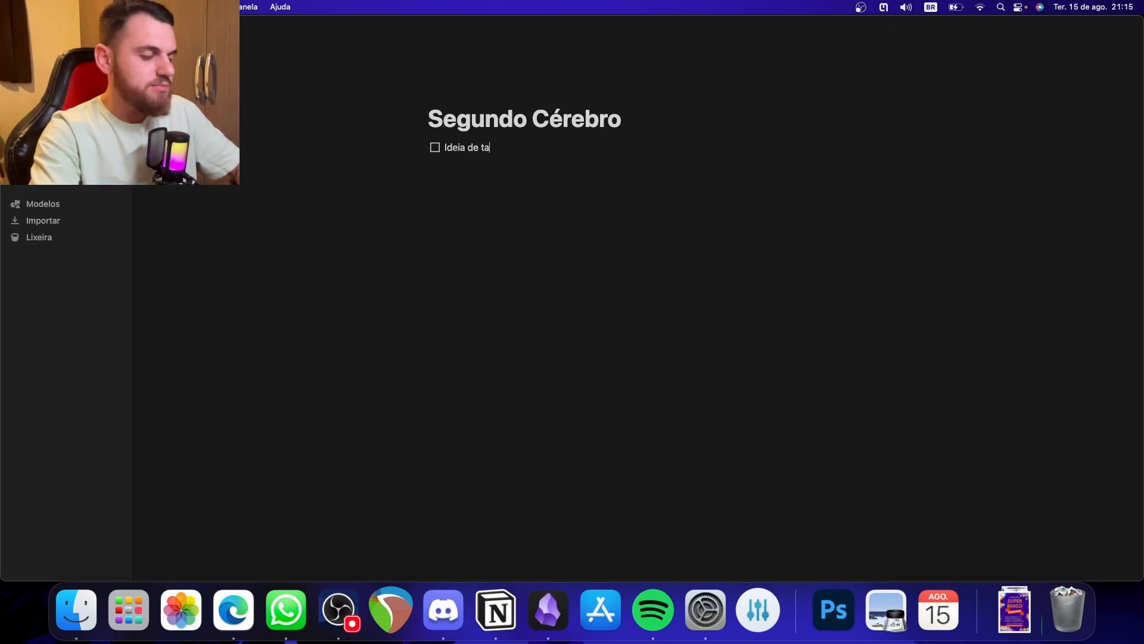
pyautogui.write('refa')
pyautogui.press('Return')
# - Add the to-do item "gravar vídeo sobre segundo cerebro" with an empty to-do below it
pyautogui.write('Idei')
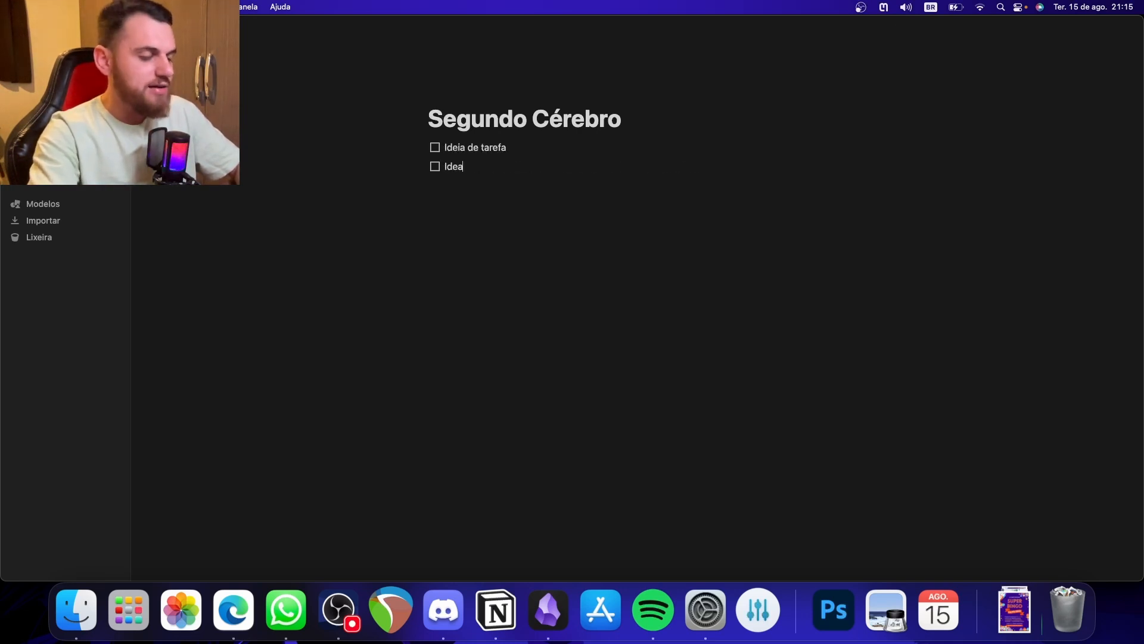
pyautogui.press('BackSpace')
pyautogui.press('BackSpace')
pyautogui.press('BackSpace')
pyautogui.press('BackSpace')
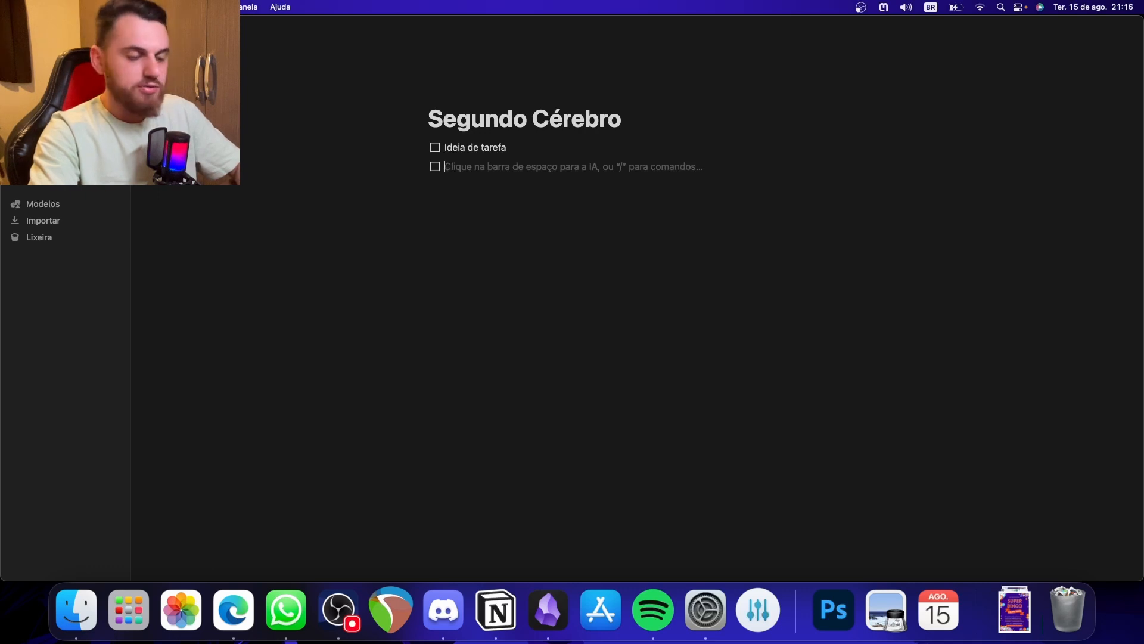
pyautogui.write('gravar vídeo')
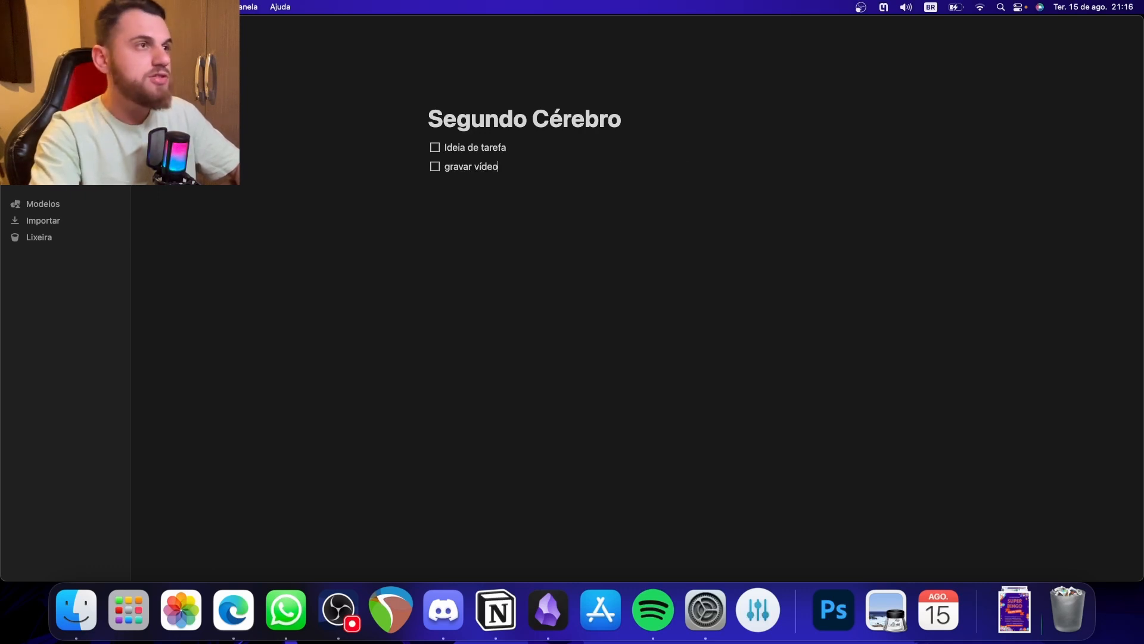
pyautogui.write(' sobre segundo c')
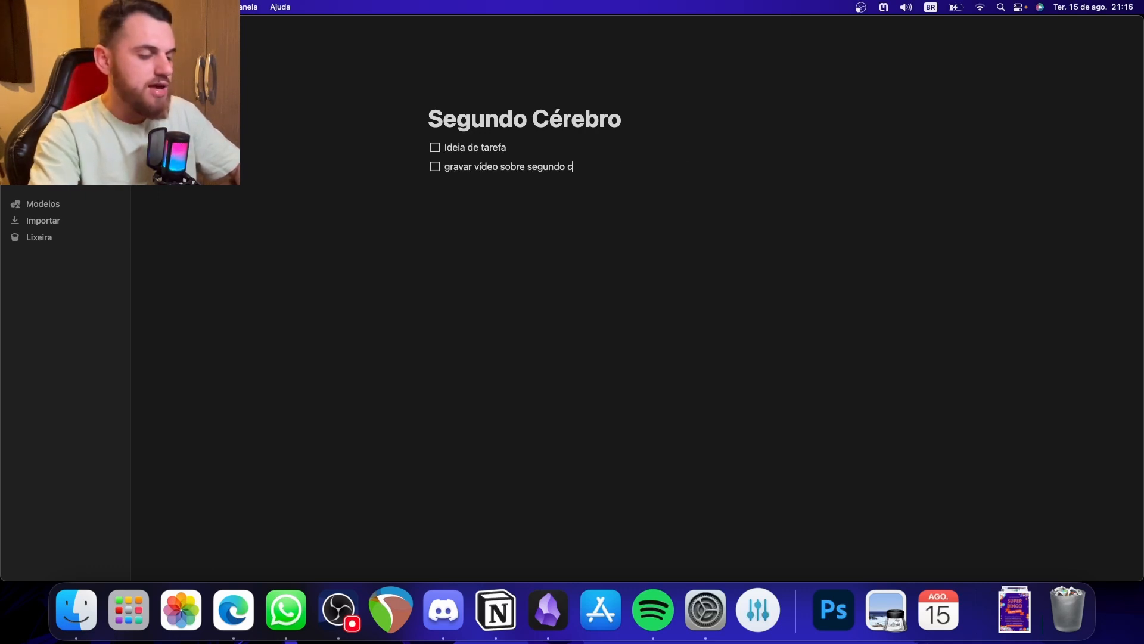
pyautogui.write('erebro')
pyautogui.press('Return')
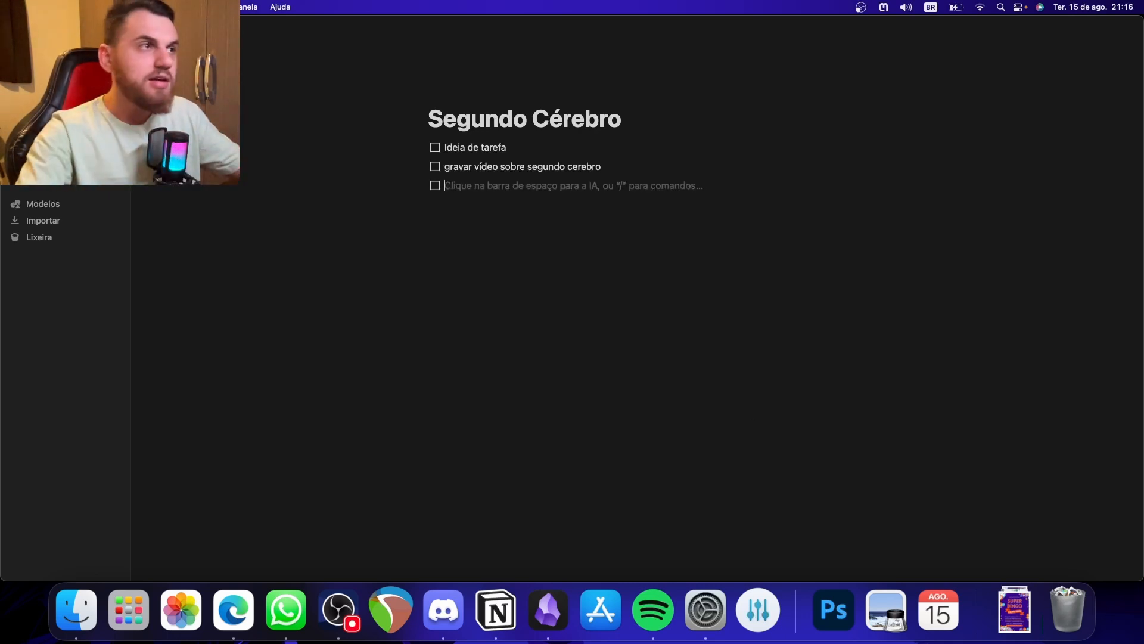
# - Mark all three to-do items as done and clear the whole list from the page
pyautogui.click(435, 167)
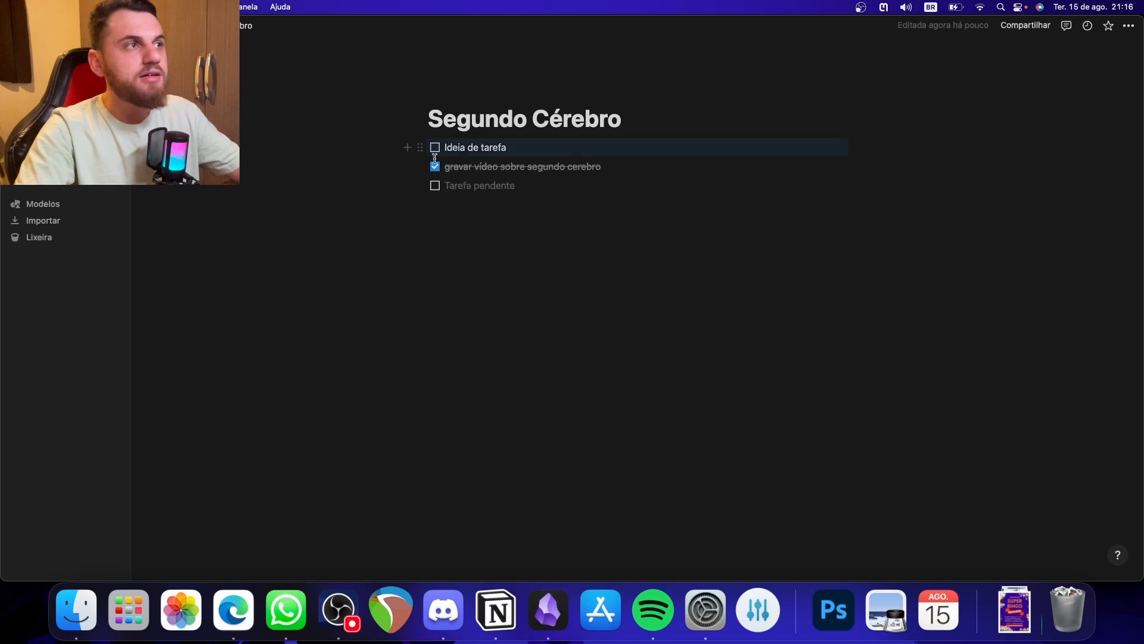
pyautogui.click(435, 185)
pyautogui.click(435, 147)
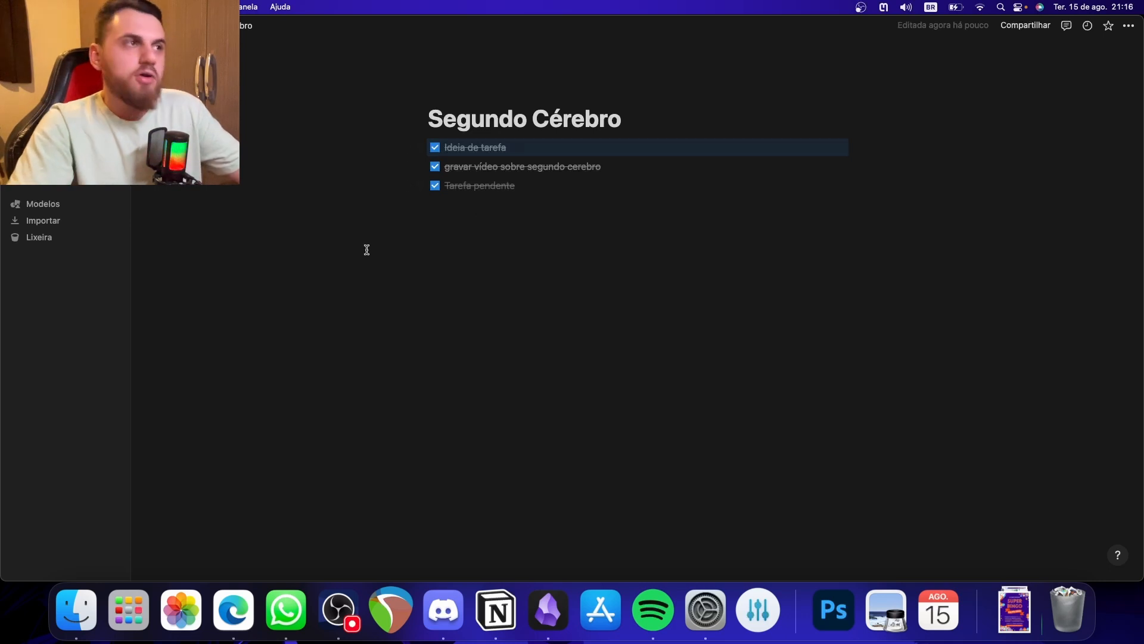
pyautogui.moveTo(367, 252); pyautogui.dragTo(662, 148)
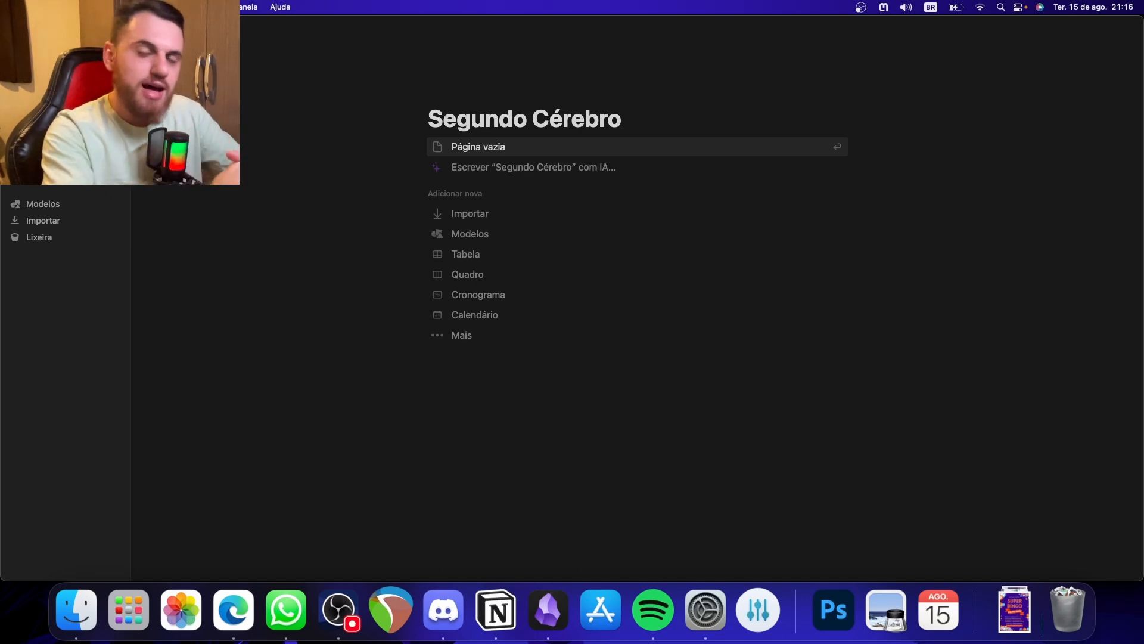
# - Insert an inline database in the page body and title it "Capturas"
pyautogui.click(600, 416)
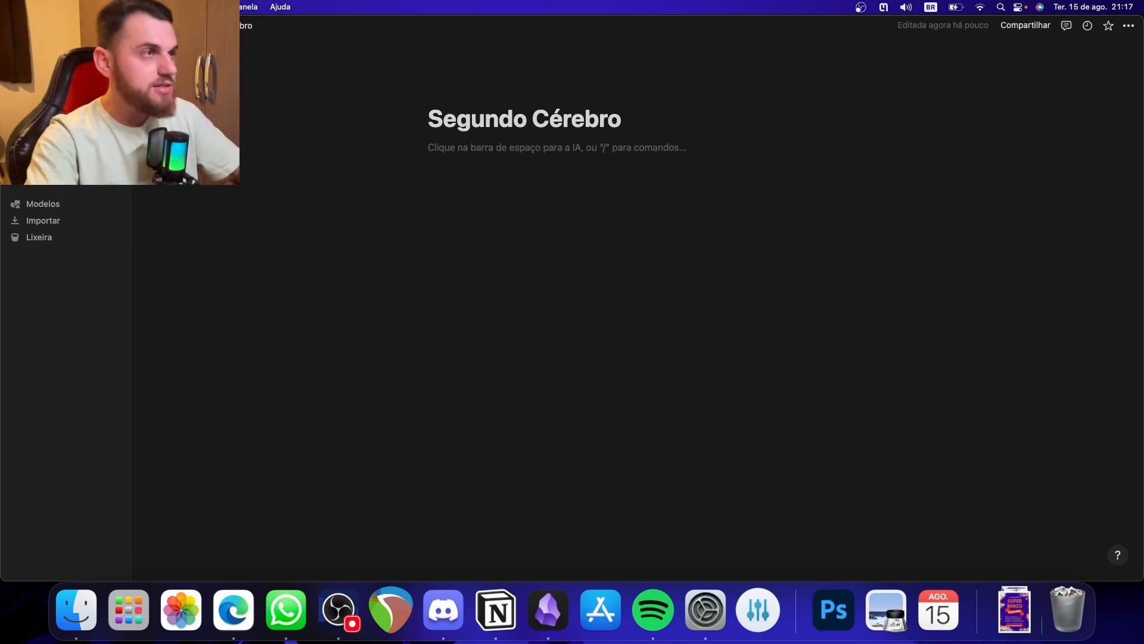
pyautogui.write('/')
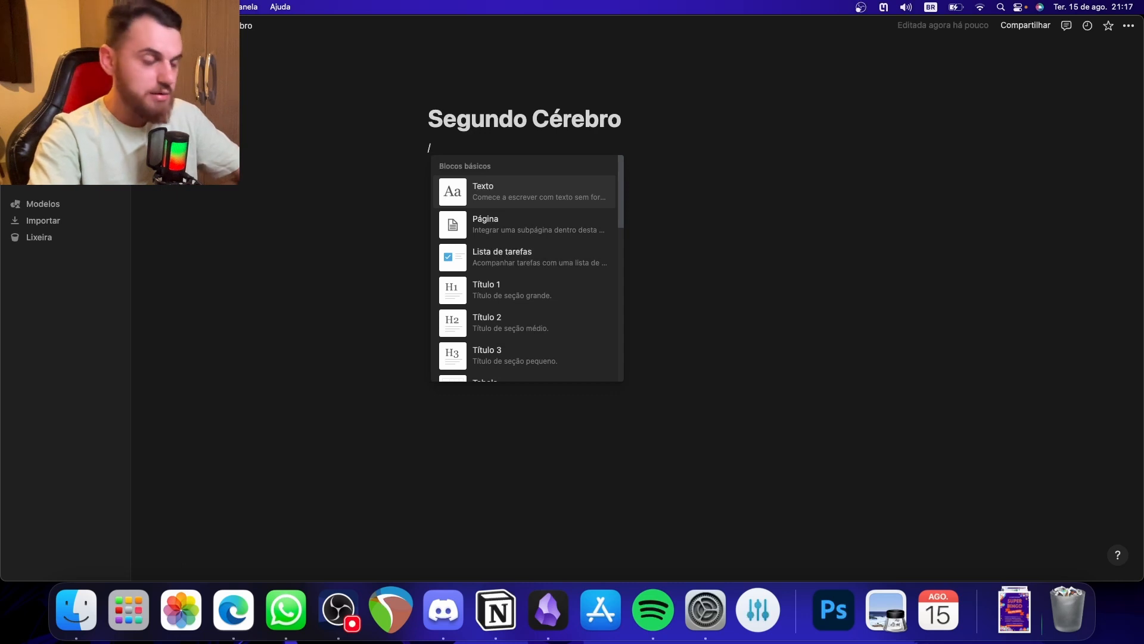
pyautogui.write('base')
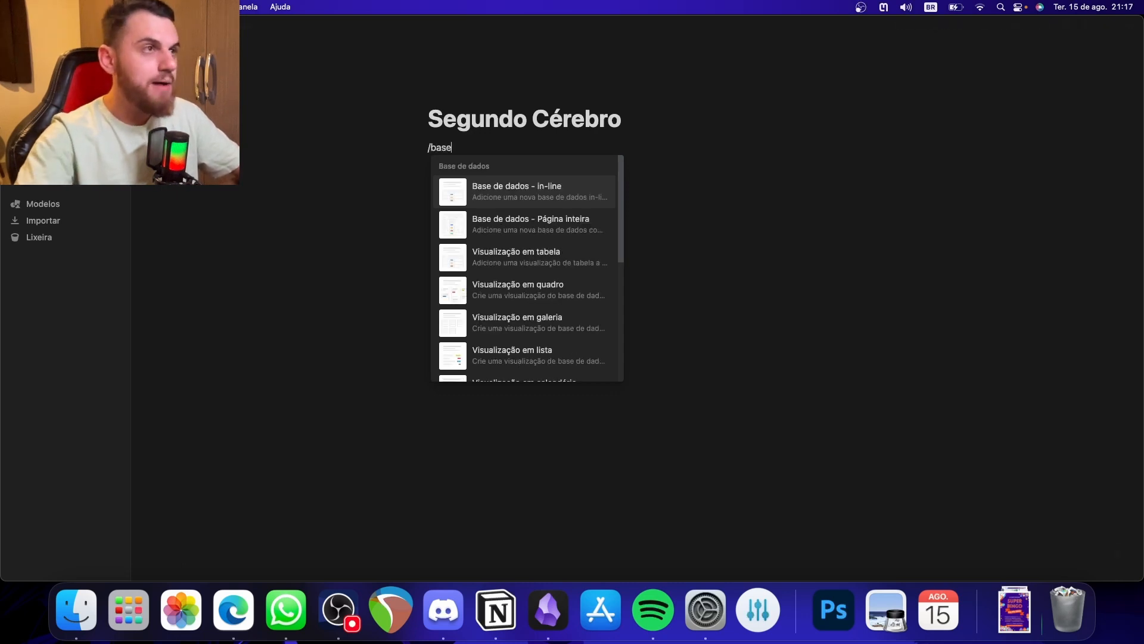
pyautogui.click(563, 200)
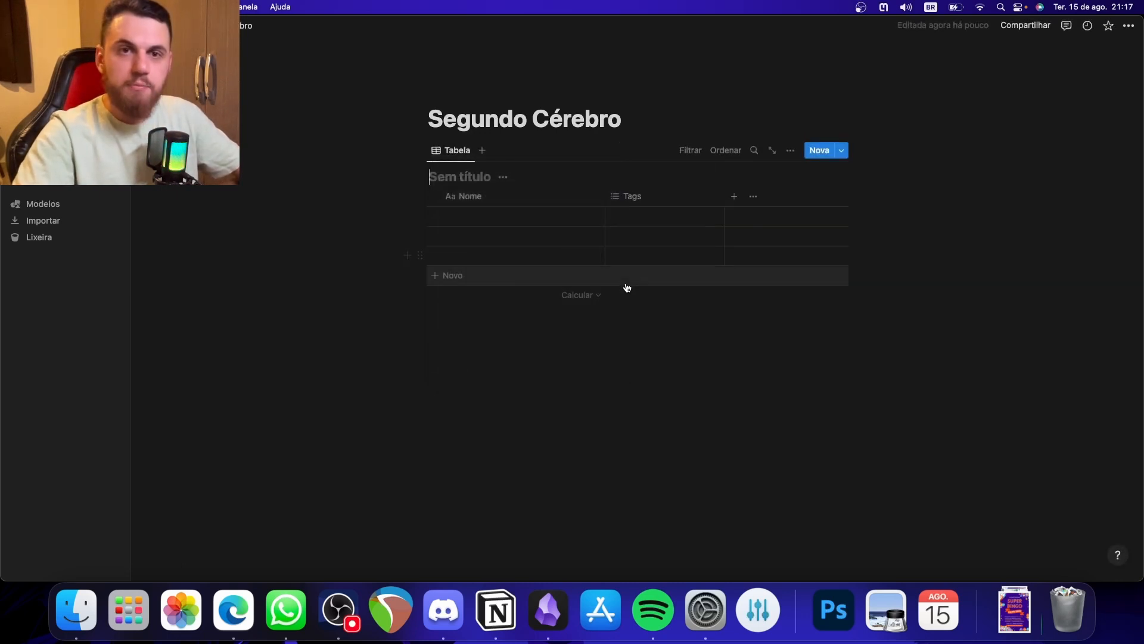
pyautogui.write('Capturas')
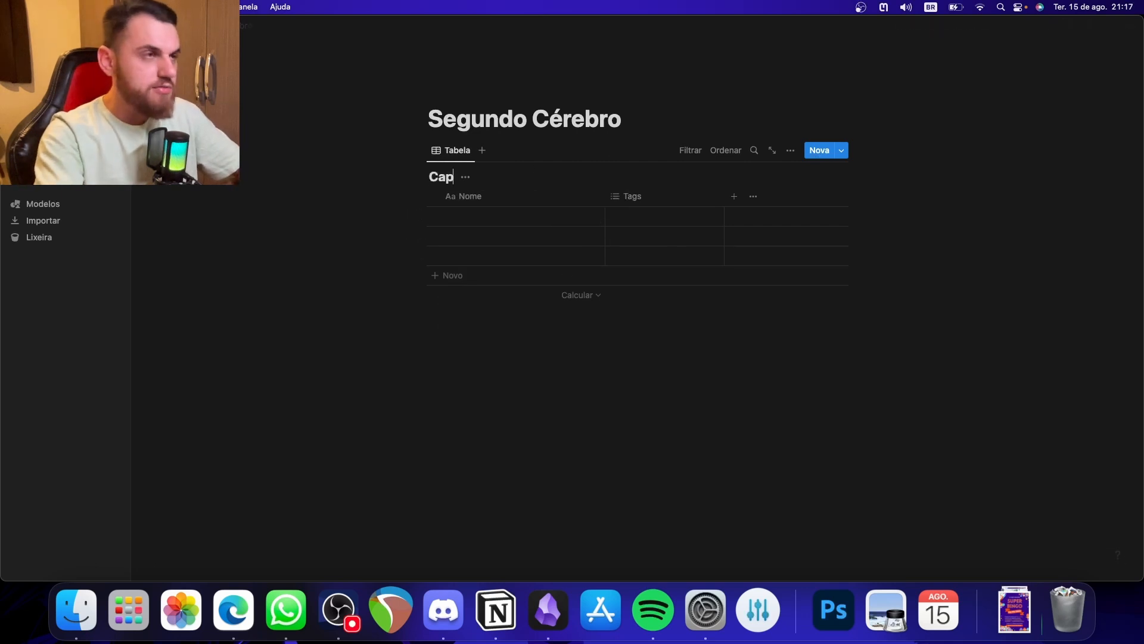
# - Delete the three empty rows of the Capturas database
pyautogui.click(546, 232)
pyautogui.moveTo(369, 241); pyautogui.dragTo(539, 213)
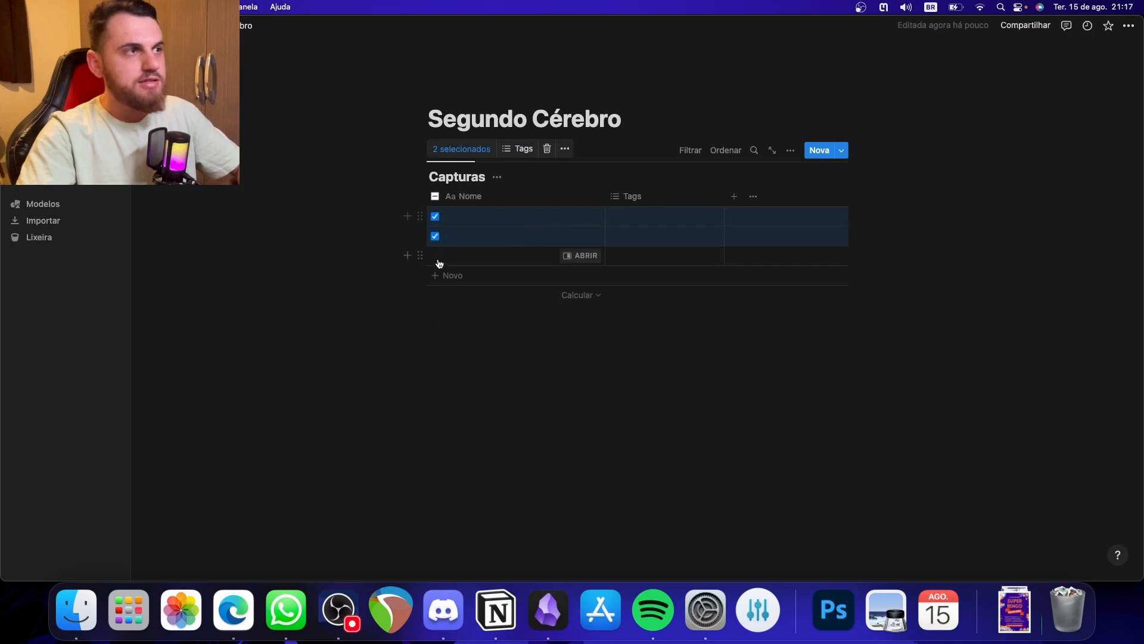
pyautogui.moveTo(370, 261); pyautogui.dragTo(539, 219)
pyautogui.press('BackSpace')
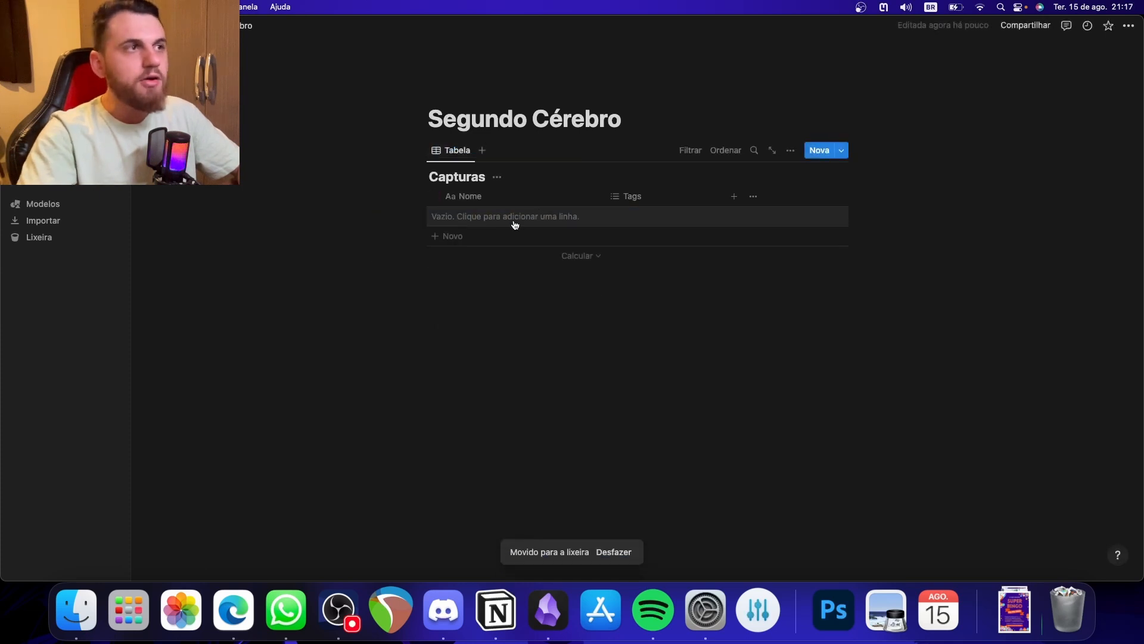
# - Add a row named "Lançar planejamentos da escola" to the Capturas database
pyautogui.click(513, 225)
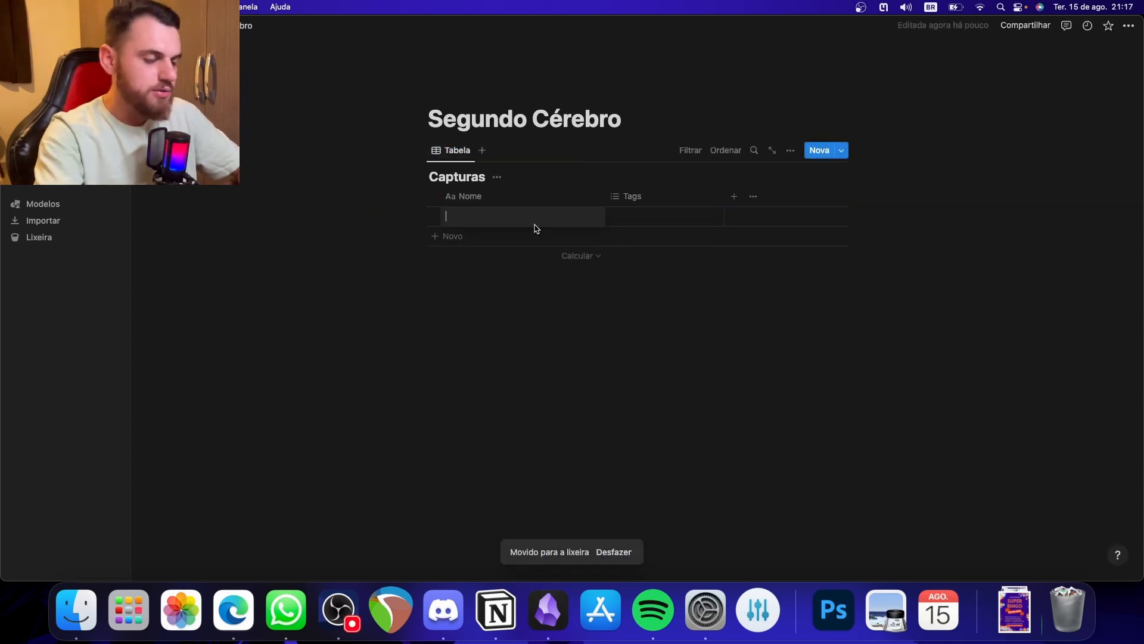
pyautogui.write('T')
pyautogui.press('BackSpace')
pyautogui.write('Lan')
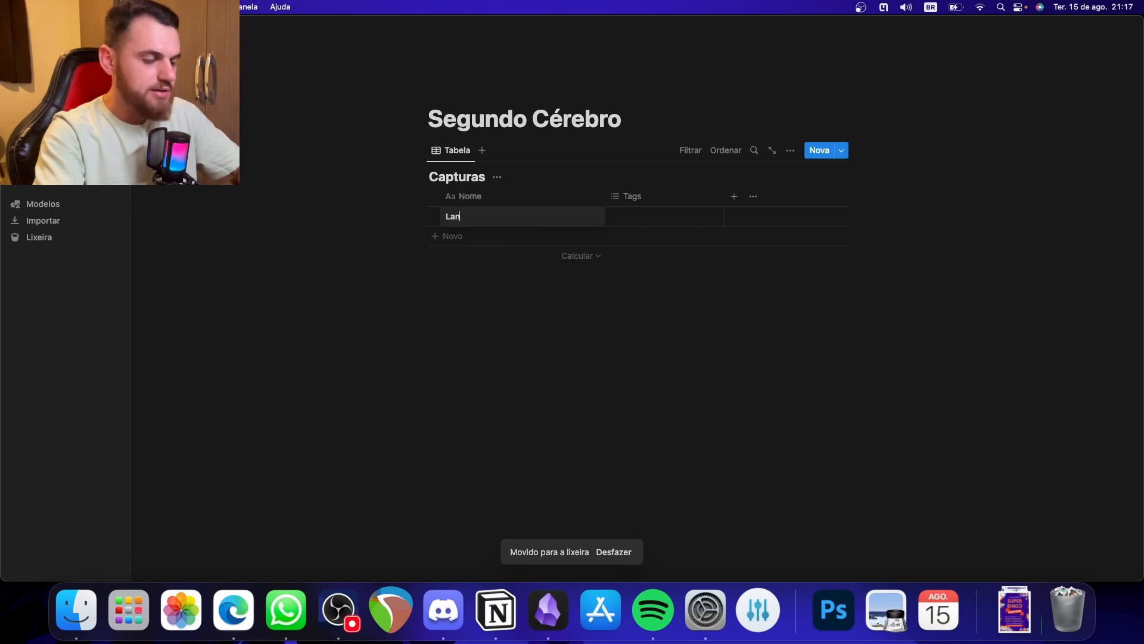
pyautogui.write('açrplanejamento')
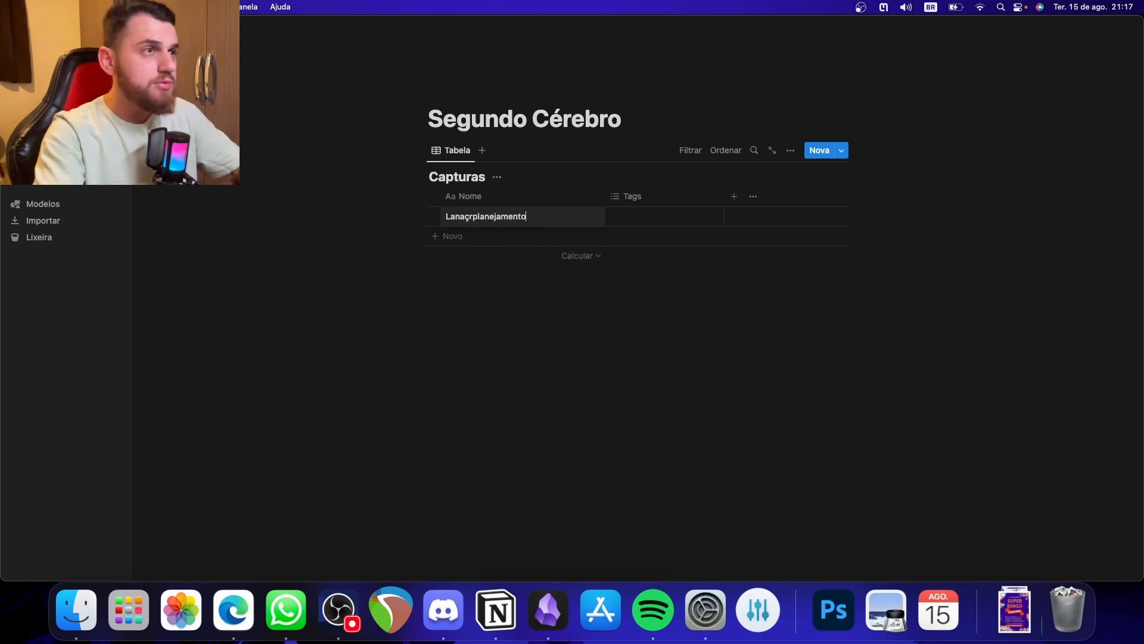
pyautogui.write('s da escola')
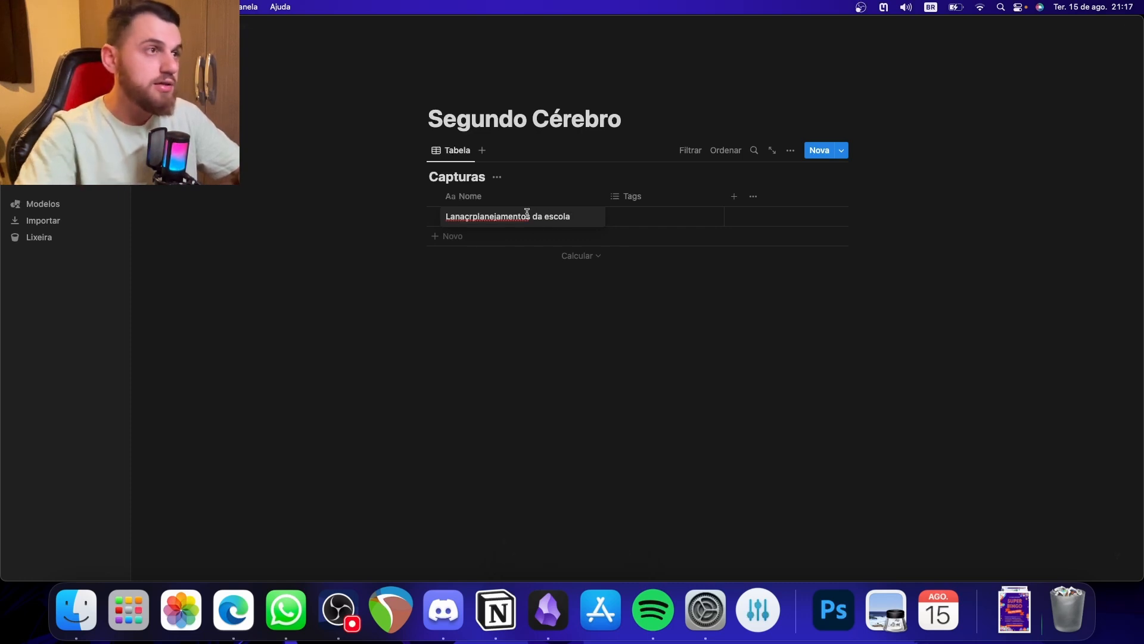
pyautogui.click(481, 216)
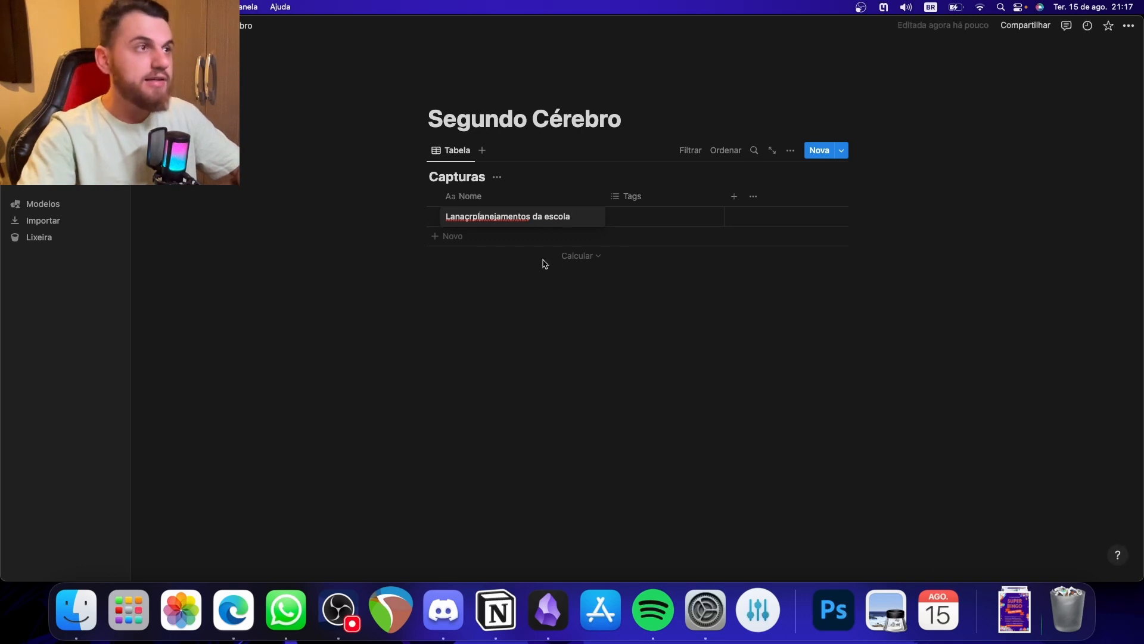
pyautogui.press('Left')
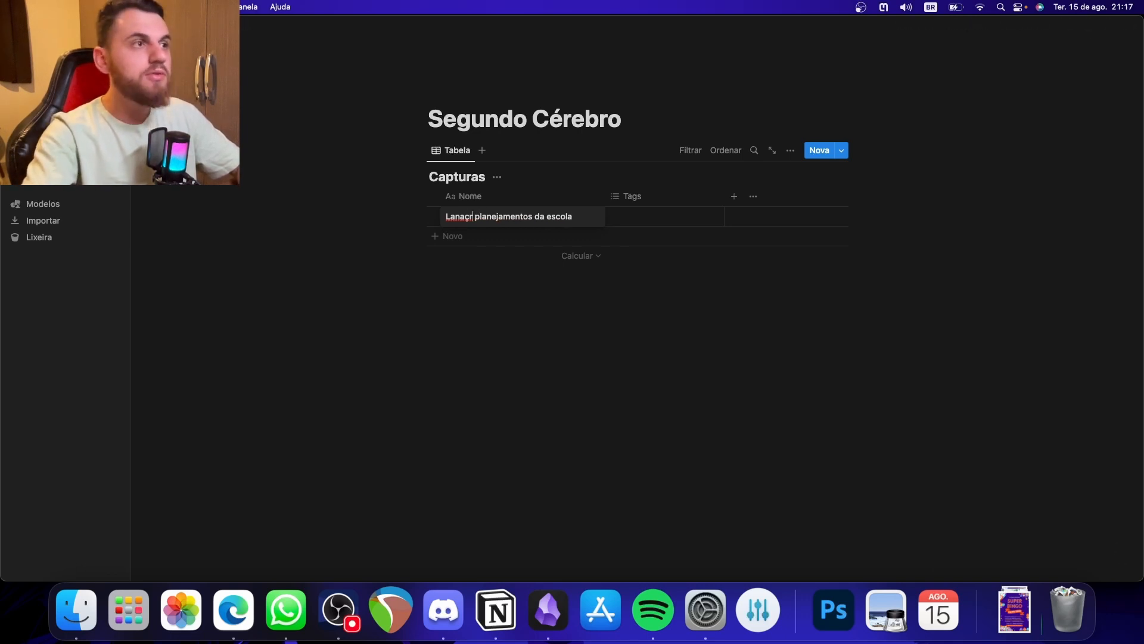
pyautogui.press('BackSpace')
pyautogui.press('BackSpace')
pyautogui.press('BackSpace')
pyautogui.write('çar')
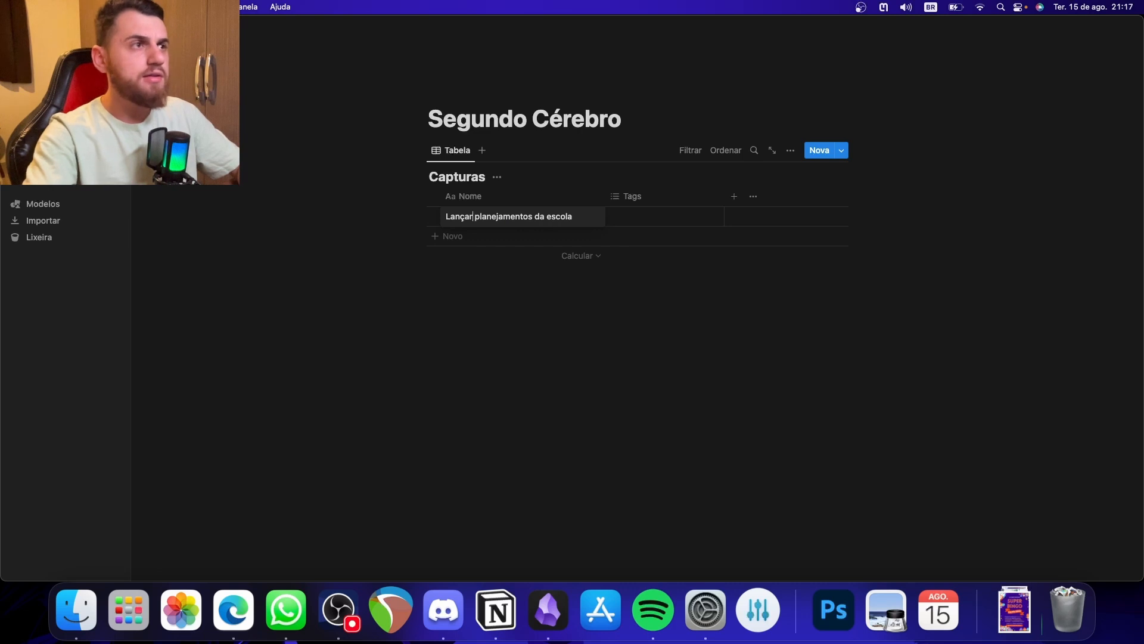
pyautogui.press('Escape')
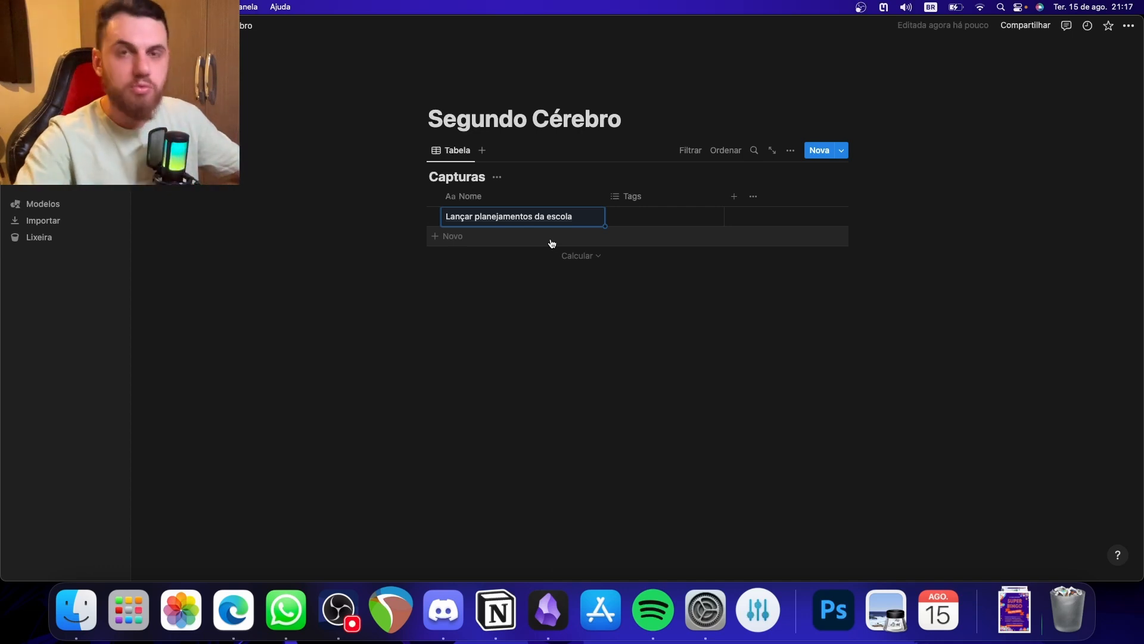
# - Add a row named "Ideia de vídeo sobre Notion Segundo Cérebro" to the Capturas database
pyautogui.click(521, 236)
pyautogui.write('Ideia')
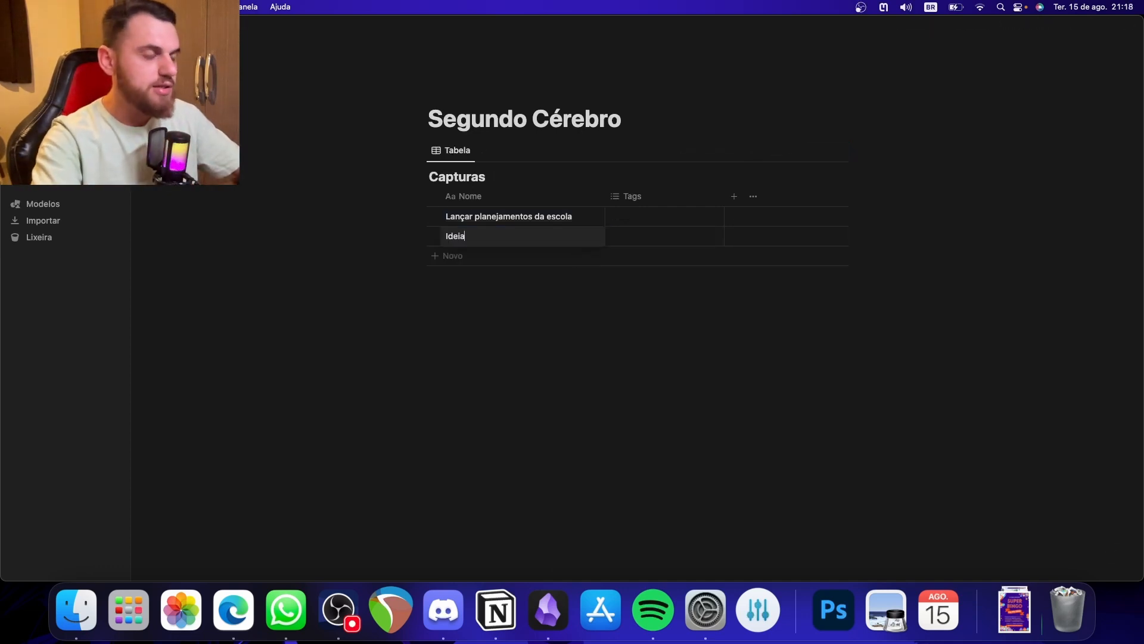
pyautogui.write(' de vídeo sobre Notion')
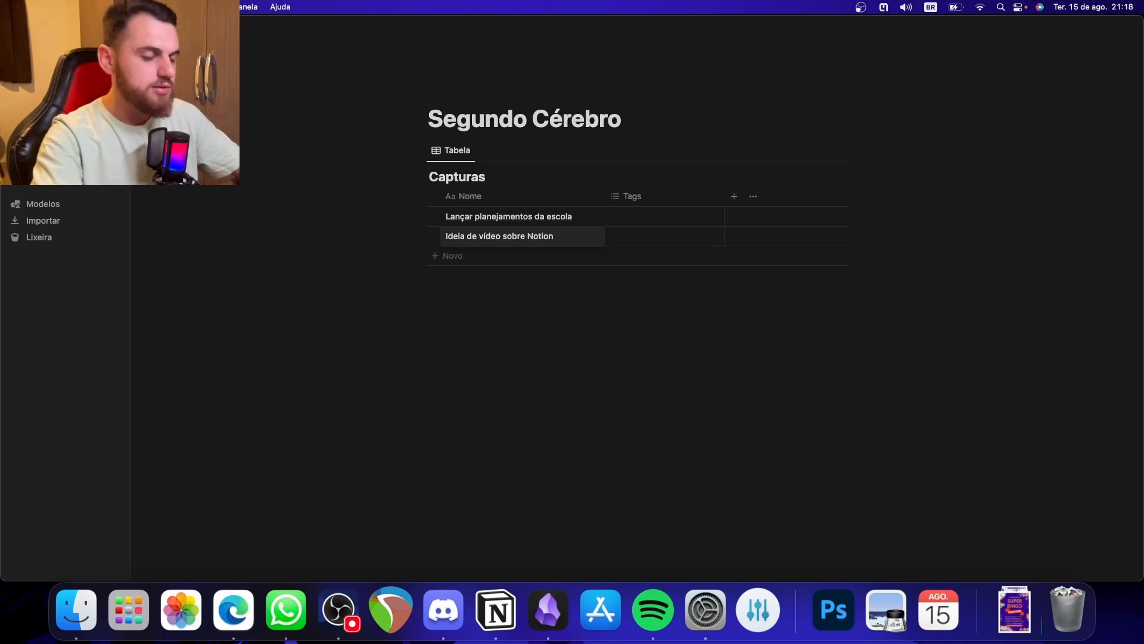
pyautogui.write(' Segundo Cérerb')
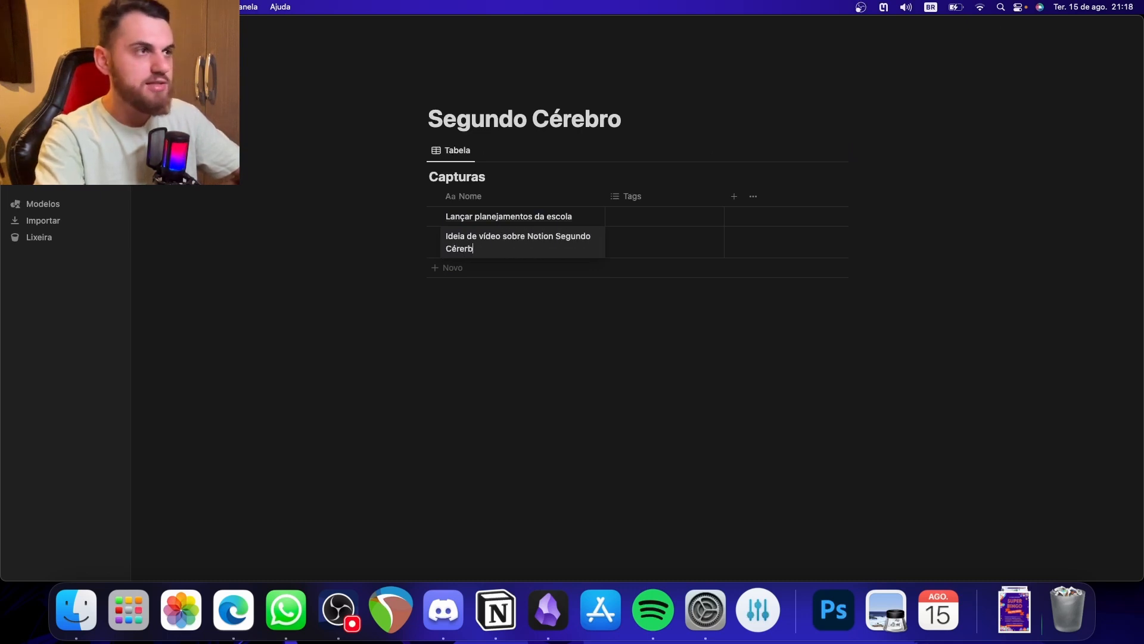
pyautogui.write('ro')
pyautogui.press('Escape')
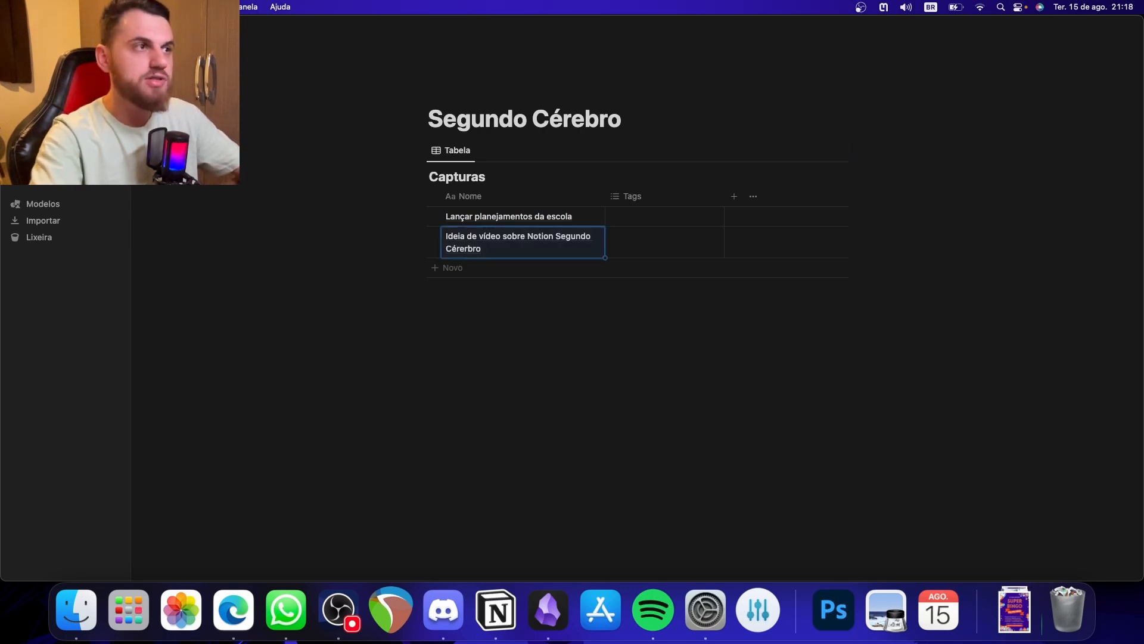
pyautogui.click(469, 260)
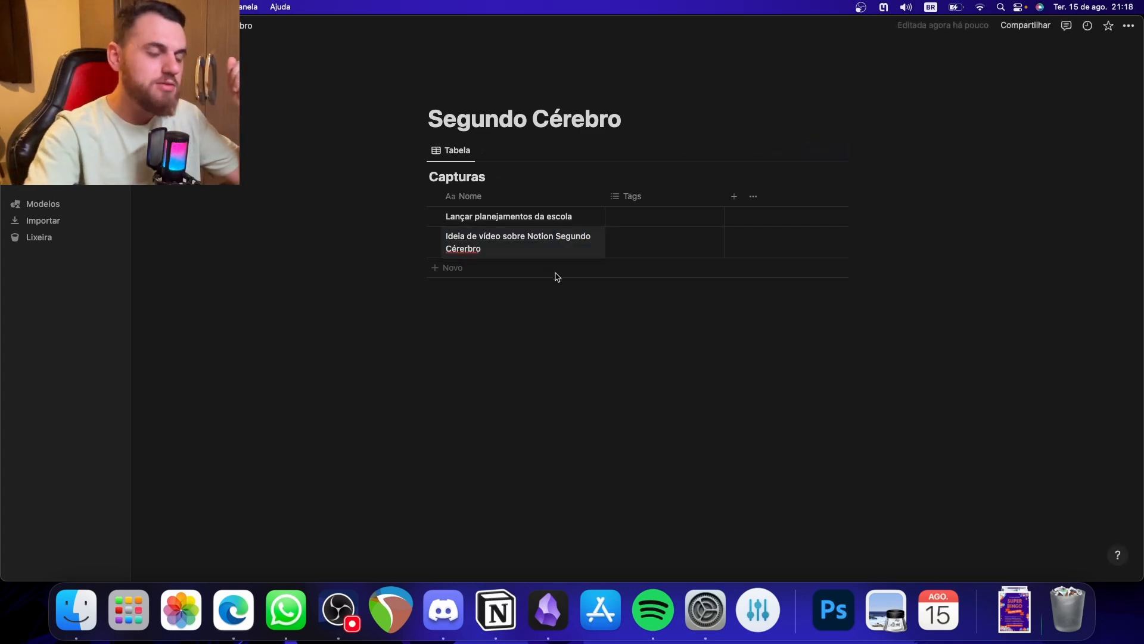
pyautogui.press('BackSpace')
pyautogui.click(685, 374)
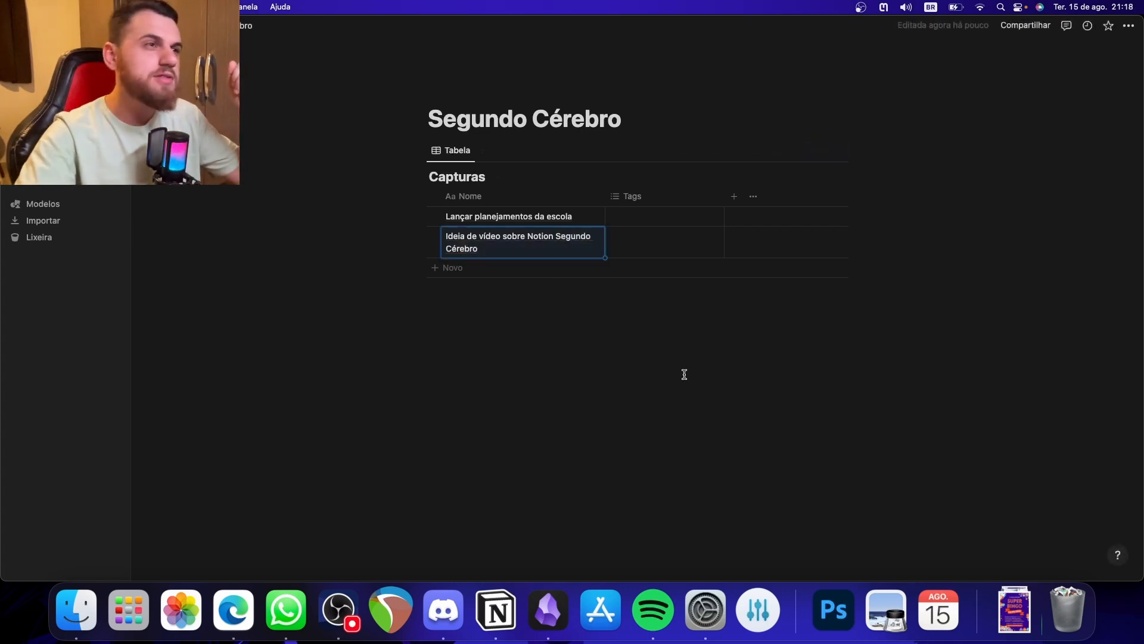
pyautogui.click(539, 343)
# - Add two more rows to the Capturas database, named "Tarefa" and "Documentar projeto x"
pyautogui.click(494, 268)
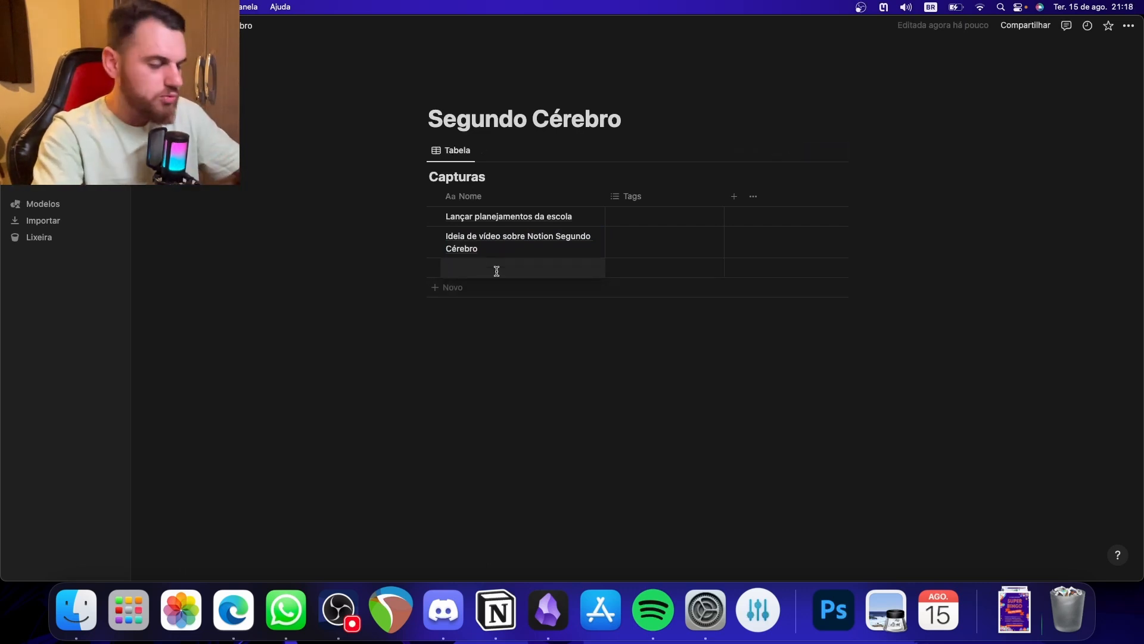
pyautogui.write('Tarefa')
pyautogui.press('Return')
pyautogui.click(469, 287)
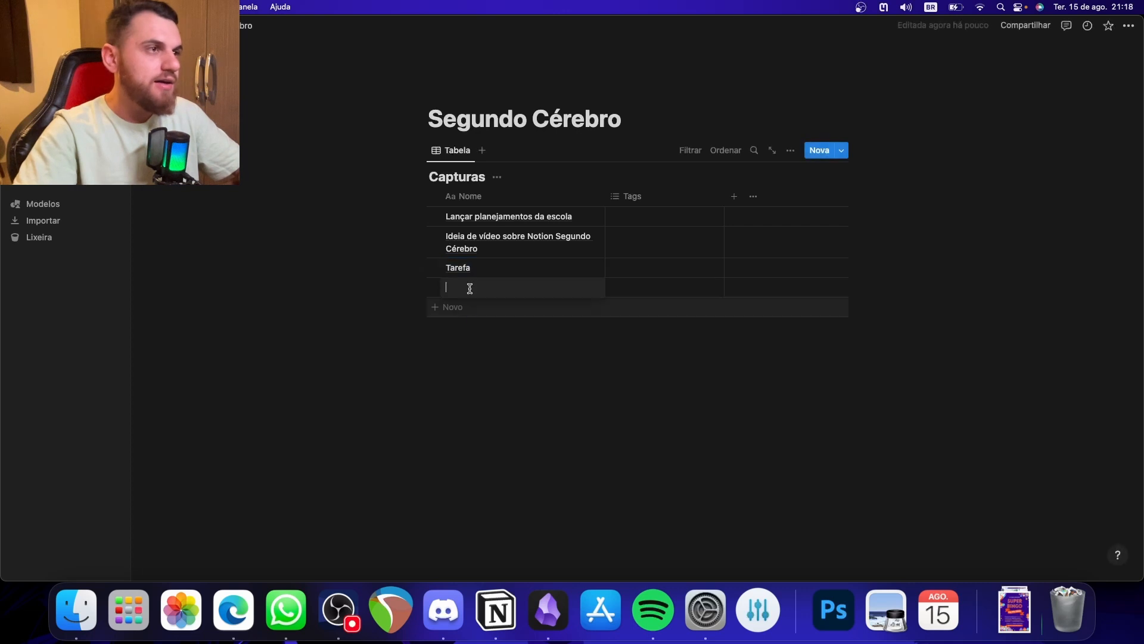
pyautogui.write('Documentar')
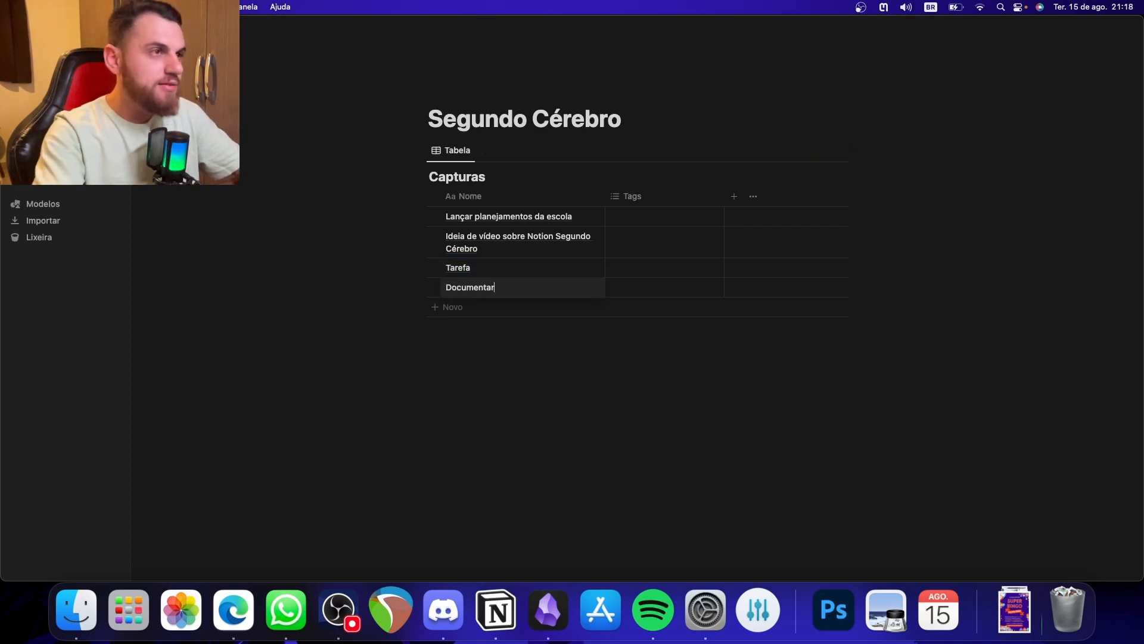
pyautogui.write(' projeto x')
pyautogui.press('Return')
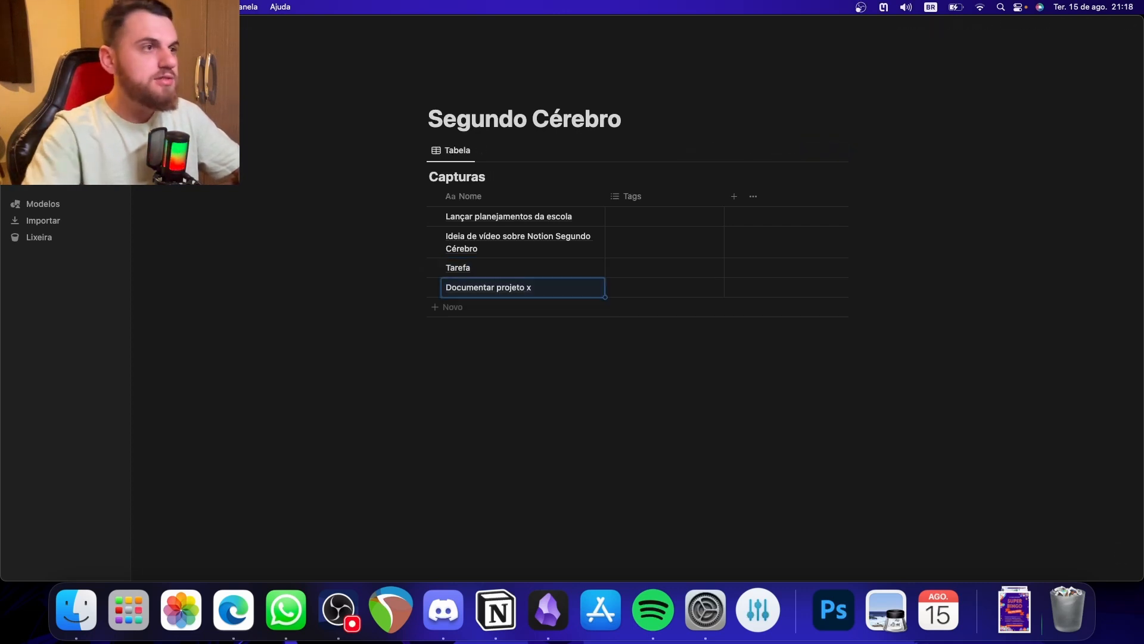
# - Add one more row with a blank name below "Documentar projeto x" in the Capturas database
pyautogui.click(450, 307)
pyautogui.write('Cri')
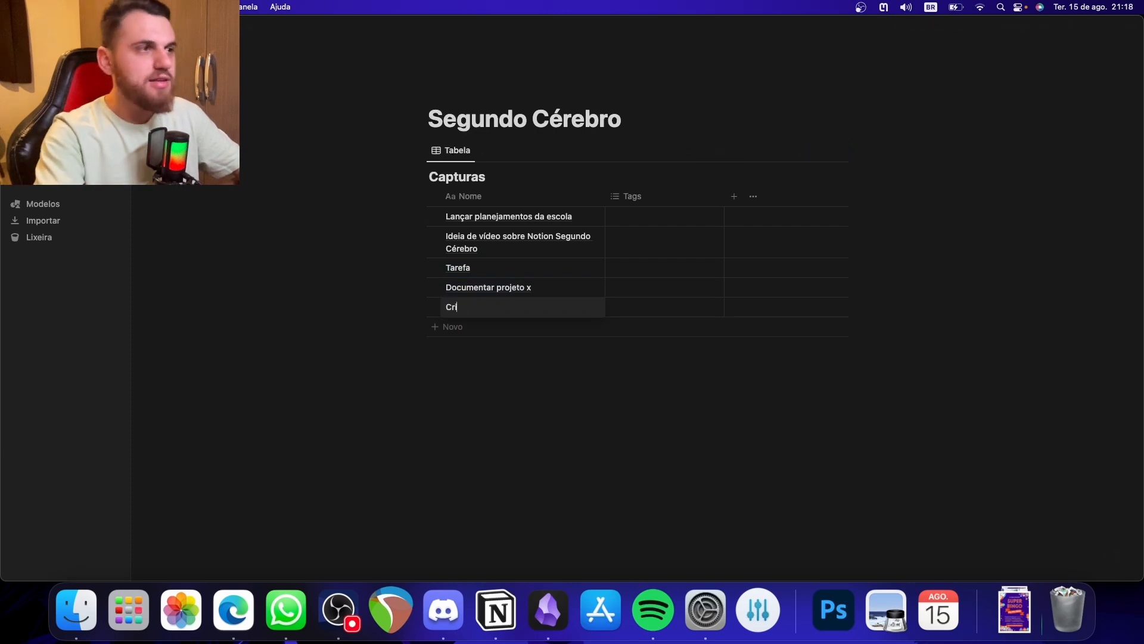
pyautogui.press('BackSpace')
pyautogui.press('BackSpace')
pyautogui.press('BackSpace')
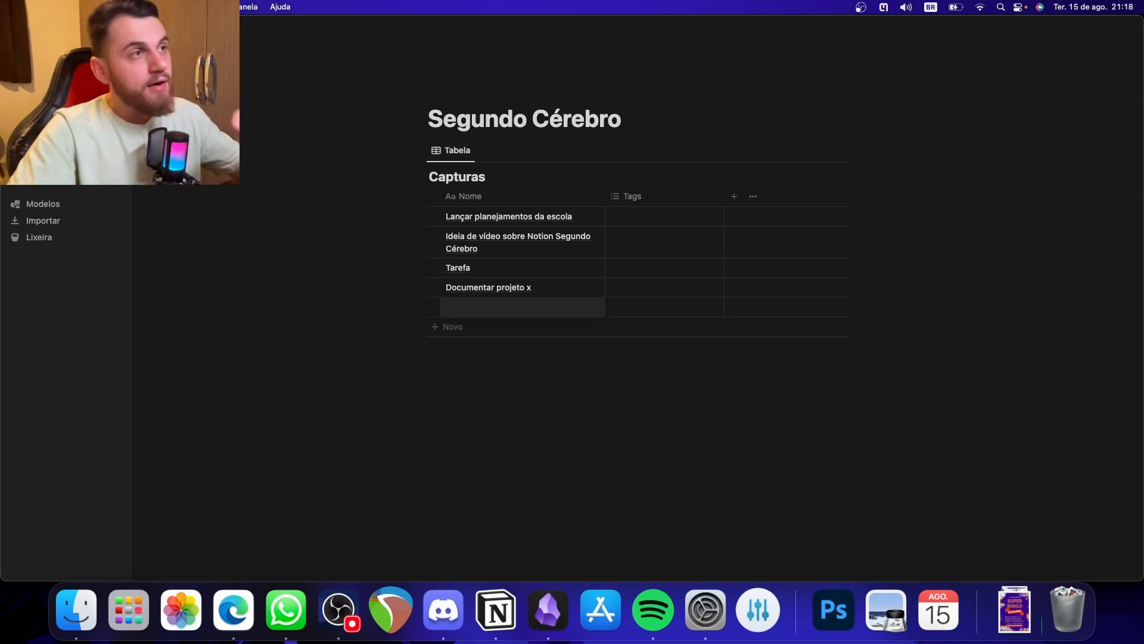
pyautogui.click(684, 376)
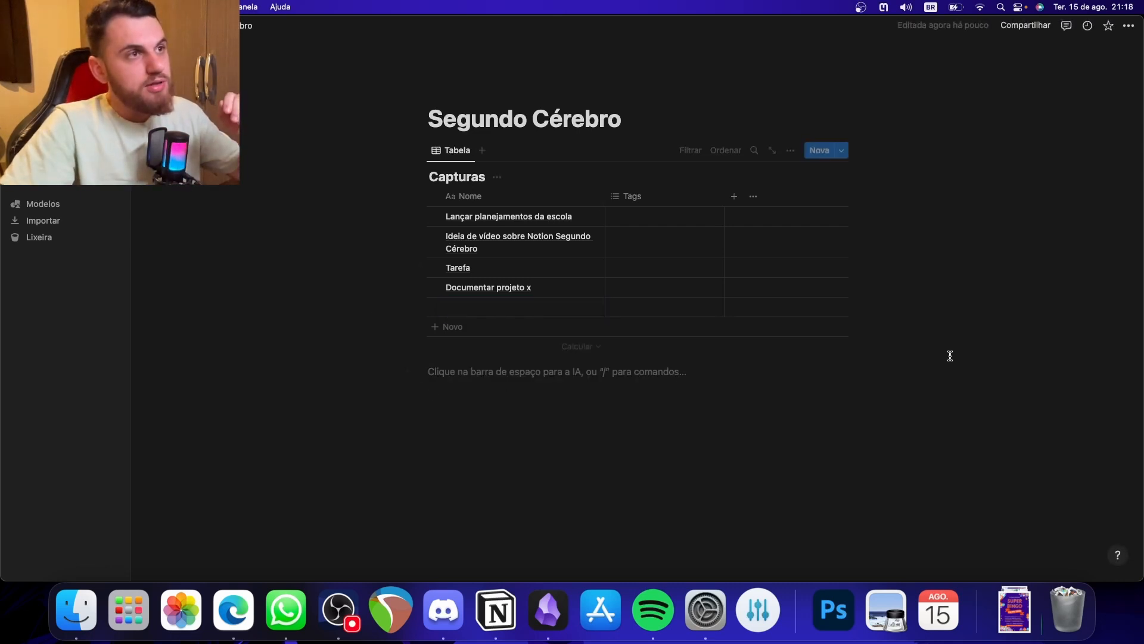
pyautogui.moveTo(950, 356); pyautogui.dragTo(477, 206)
pyautogui.click(700, 346)
pyautogui.click(777, 413)
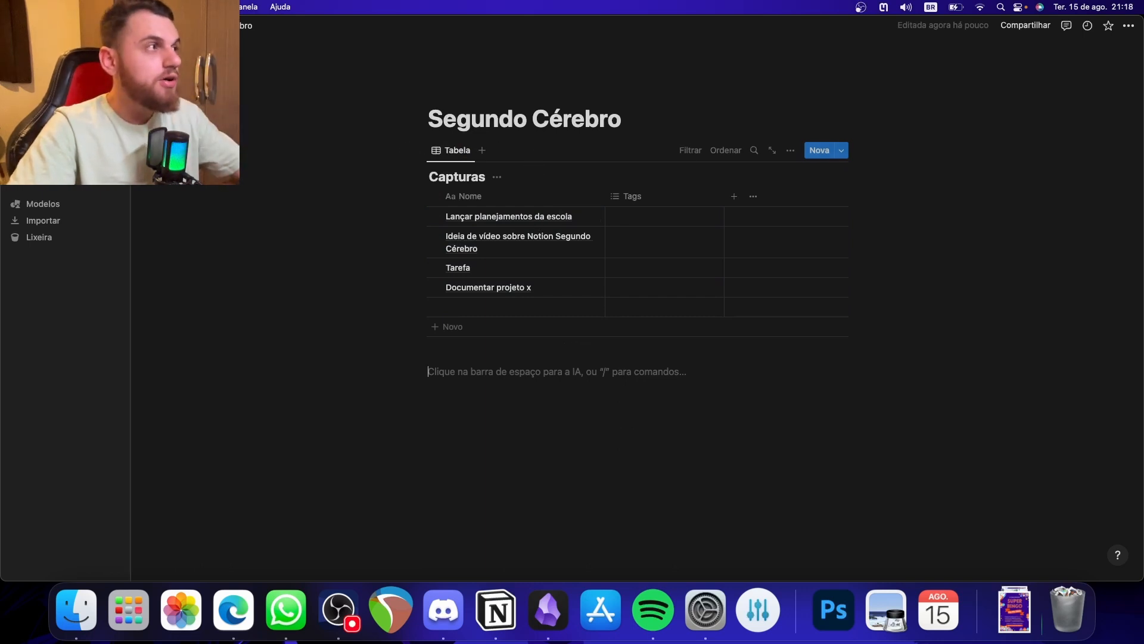
# - Open the Entradas page from Home and examine its capturas list and its repositório and tarefas views
pyautogui.click(67, 148)
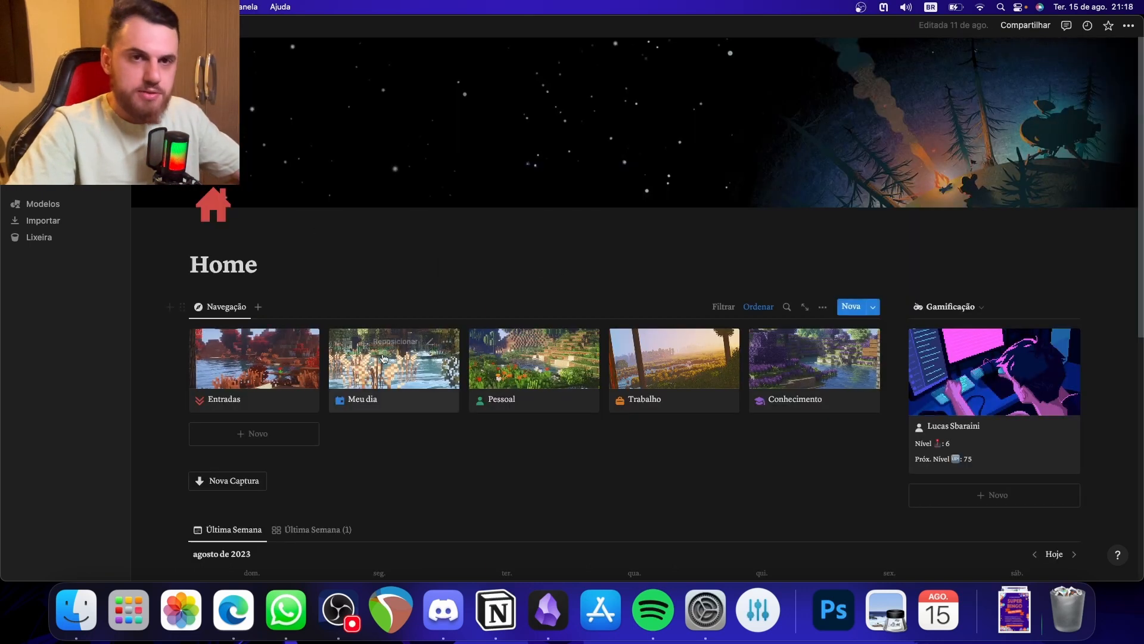
pyautogui.click(252, 391)
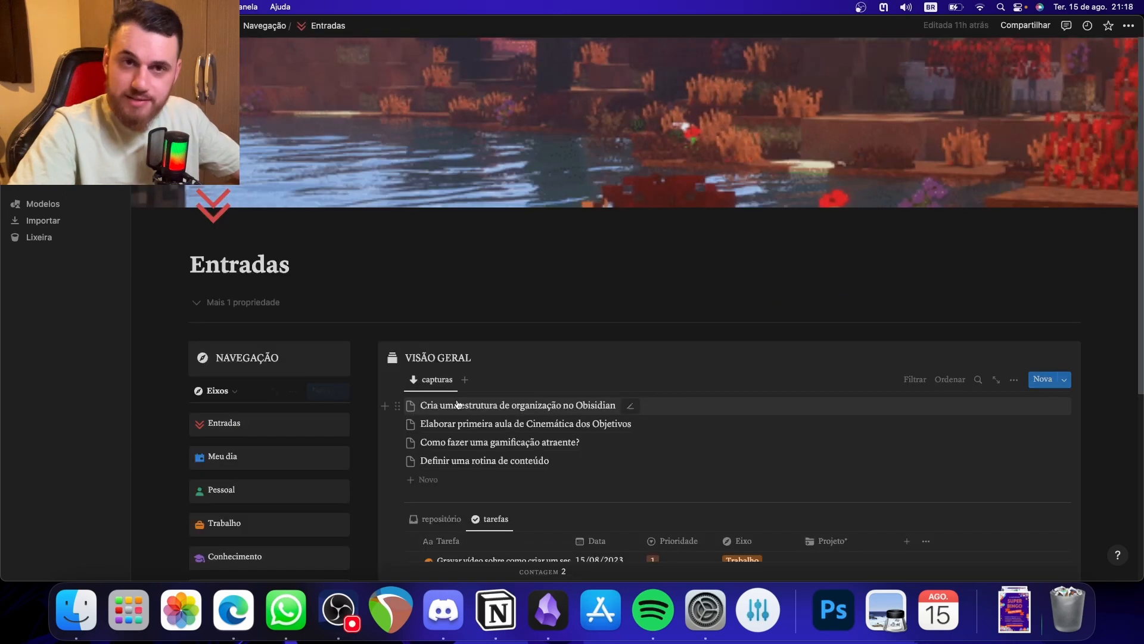
pyautogui.scroll(-3, 660, 345)
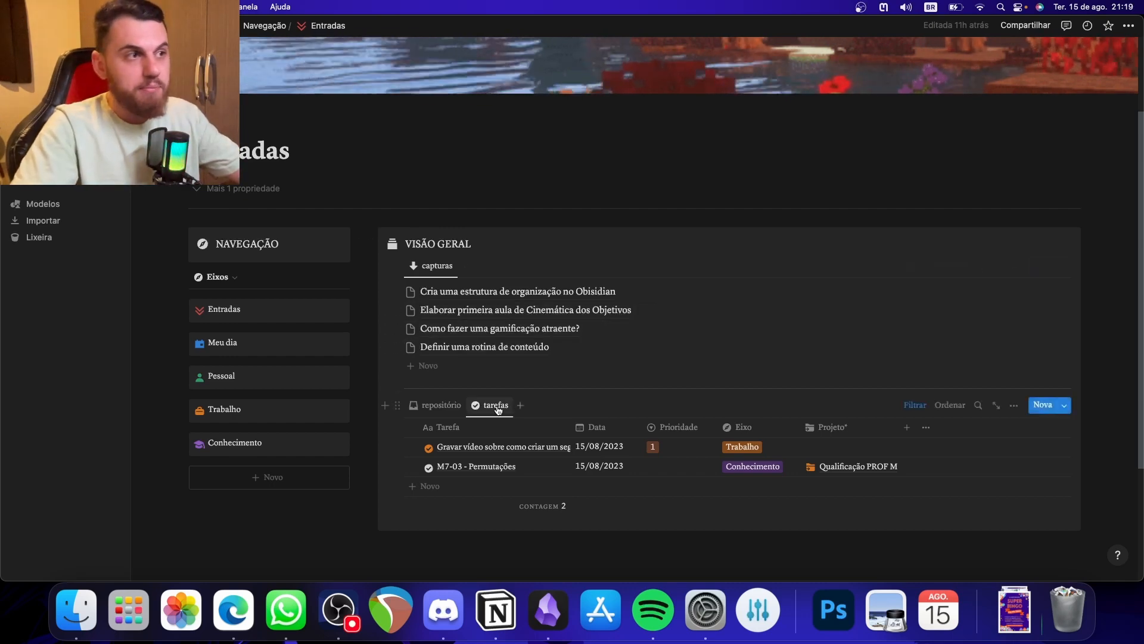
pyautogui.click(436, 408)
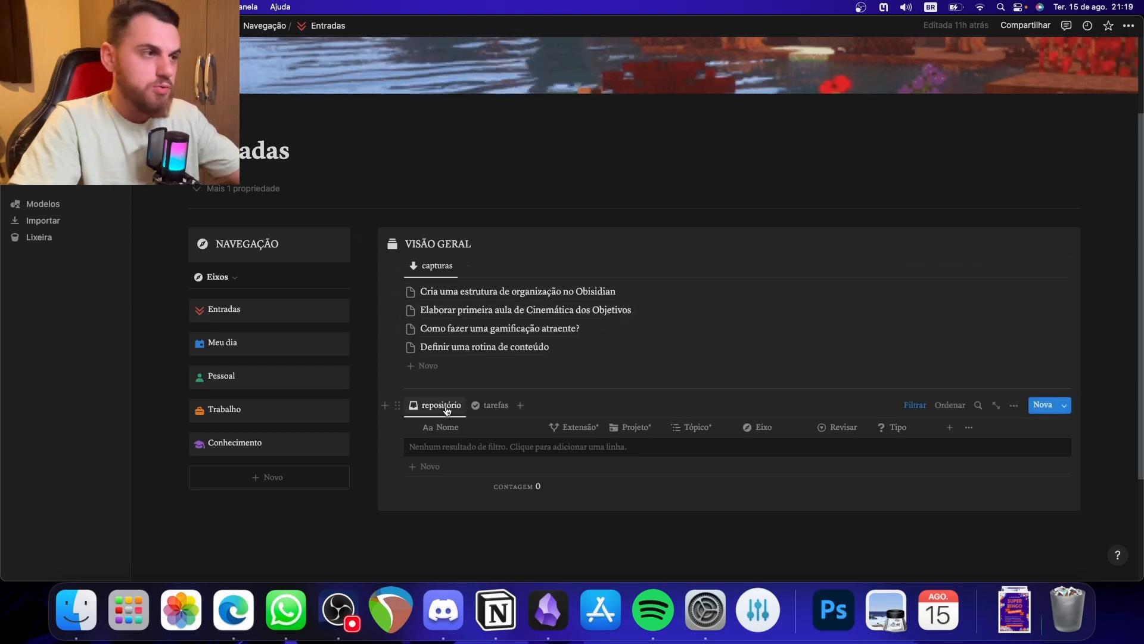
pyautogui.click(500, 407)
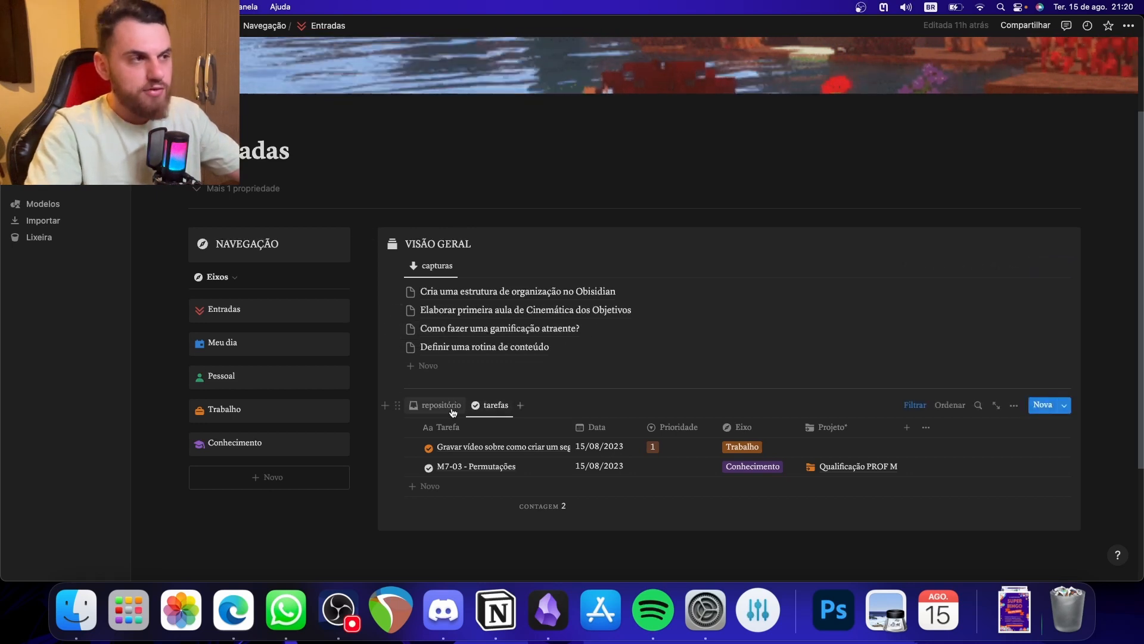
pyautogui.click(474, 411)
pyautogui.click(474, 411)
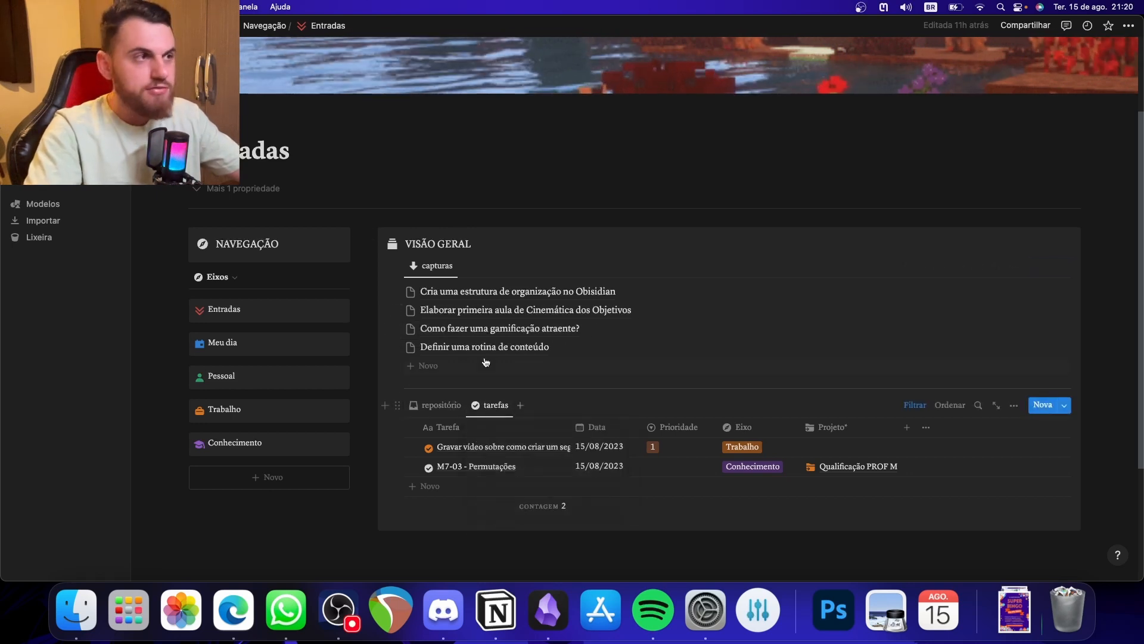
# - Move the capture "Elaborar primeira aula de Cinemática dos Objetivos" into the tarefas table and check its date
pyautogui.moveTo(416, 313); pyautogui.dragTo(469, 437)
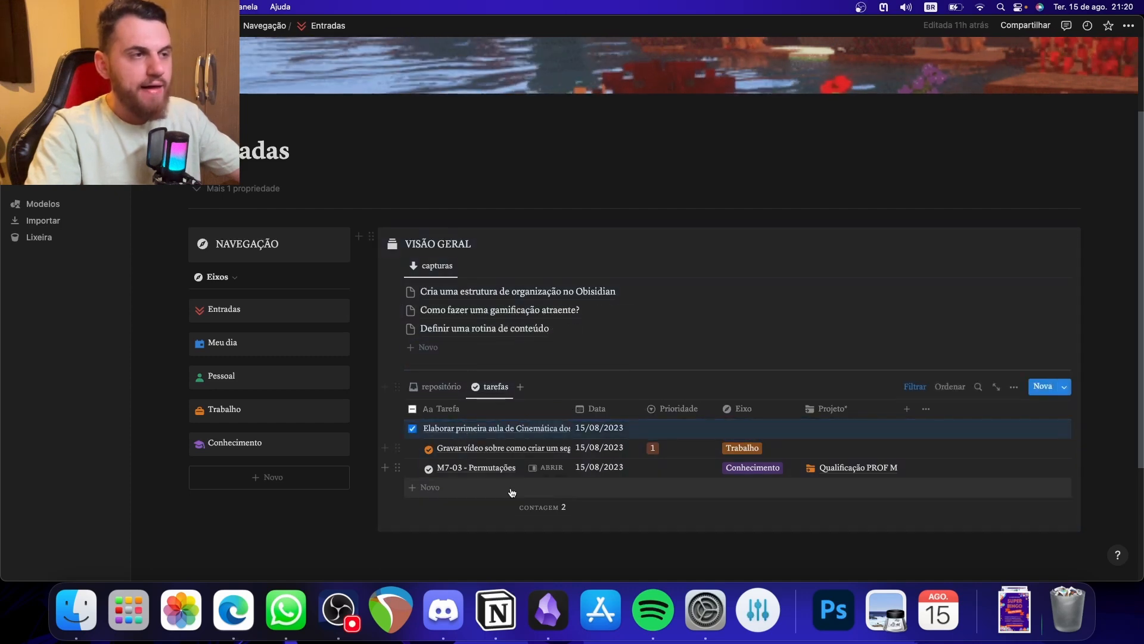
pyautogui.click(598, 432)
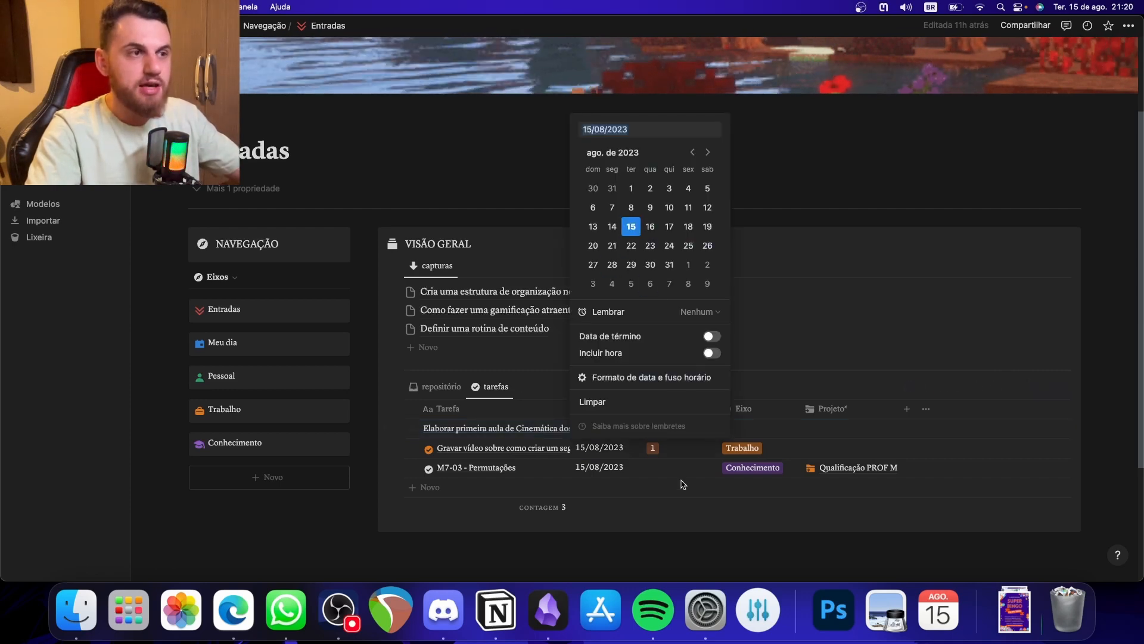
pyautogui.click(685, 539)
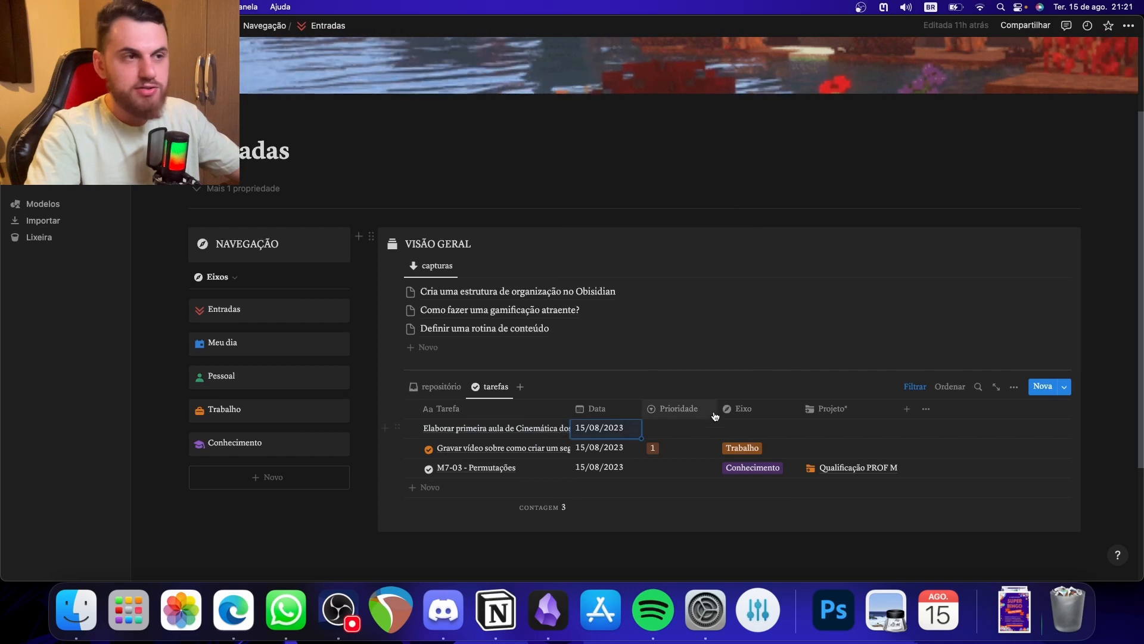
# - Set the Cinemática task's Eixo to Trabalho and its Prioridade to 1
pyautogui.click(741, 427)
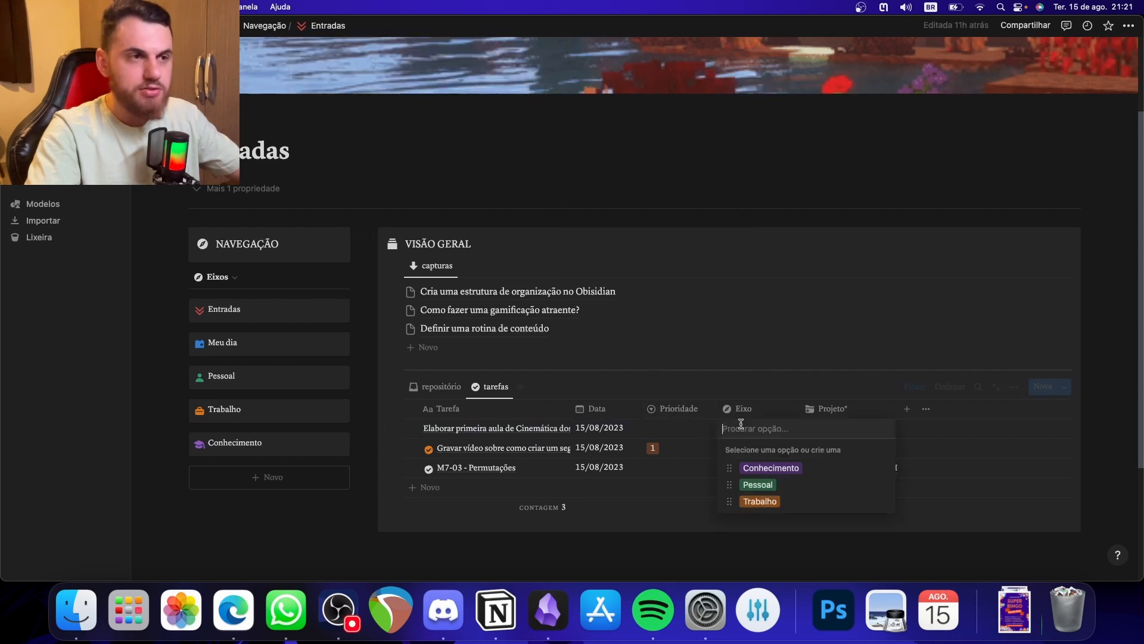
pyautogui.click(760, 501)
pyautogui.click(691, 428)
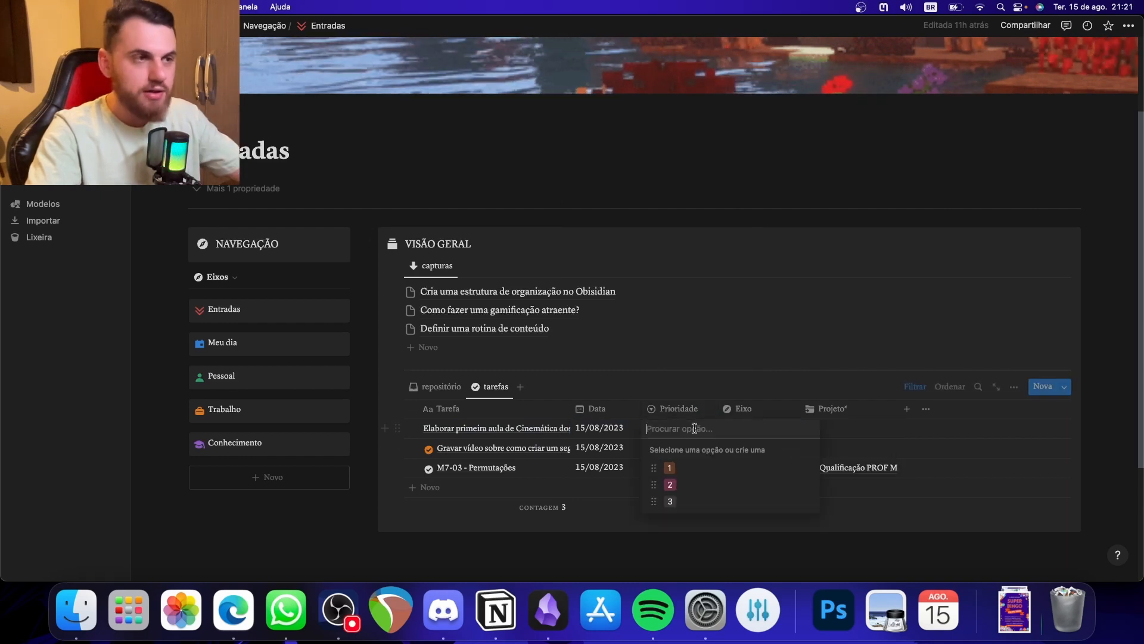
pyautogui.click(673, 468)
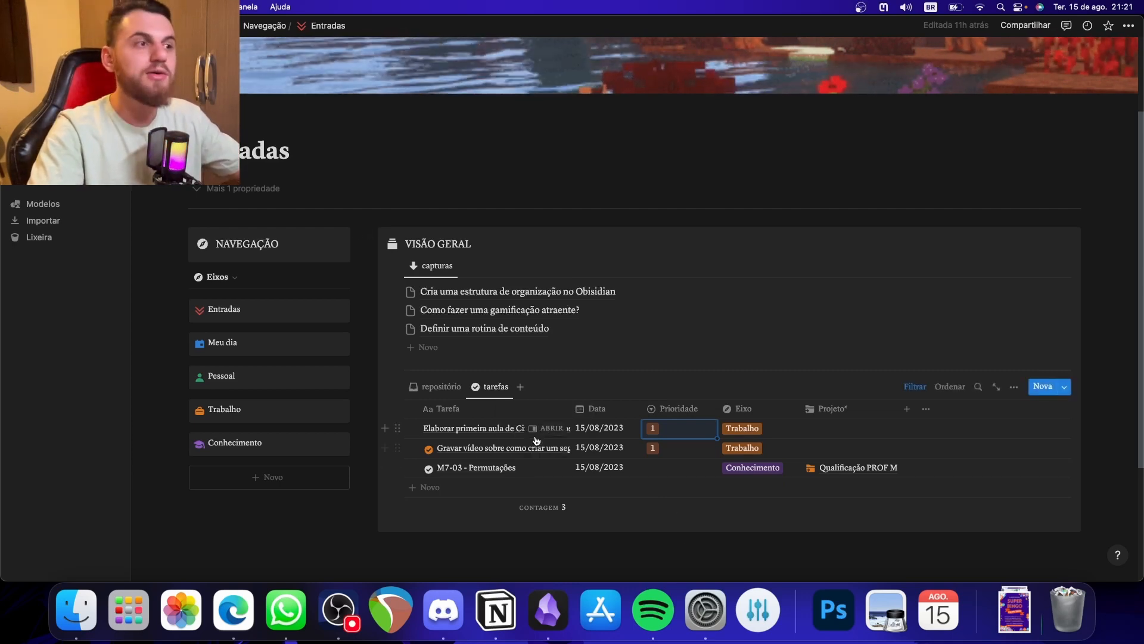
# - Review the Cinemática task's page and reschedule the task to 16 August 2023
pyautogui.click(544, 428)
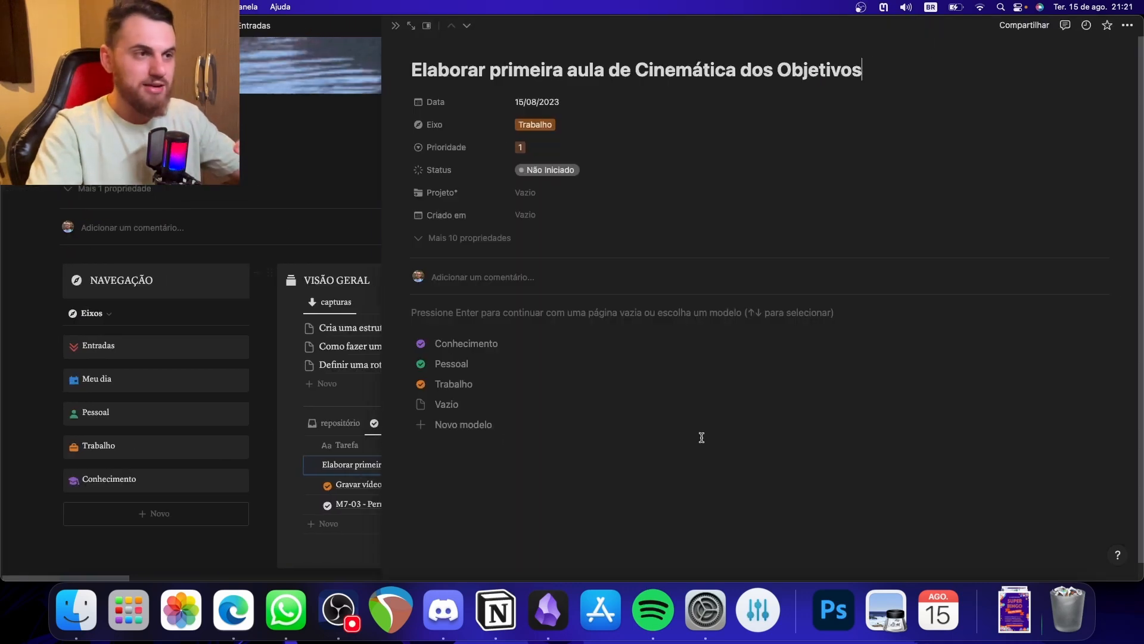
pyautogui.click(396, 26)
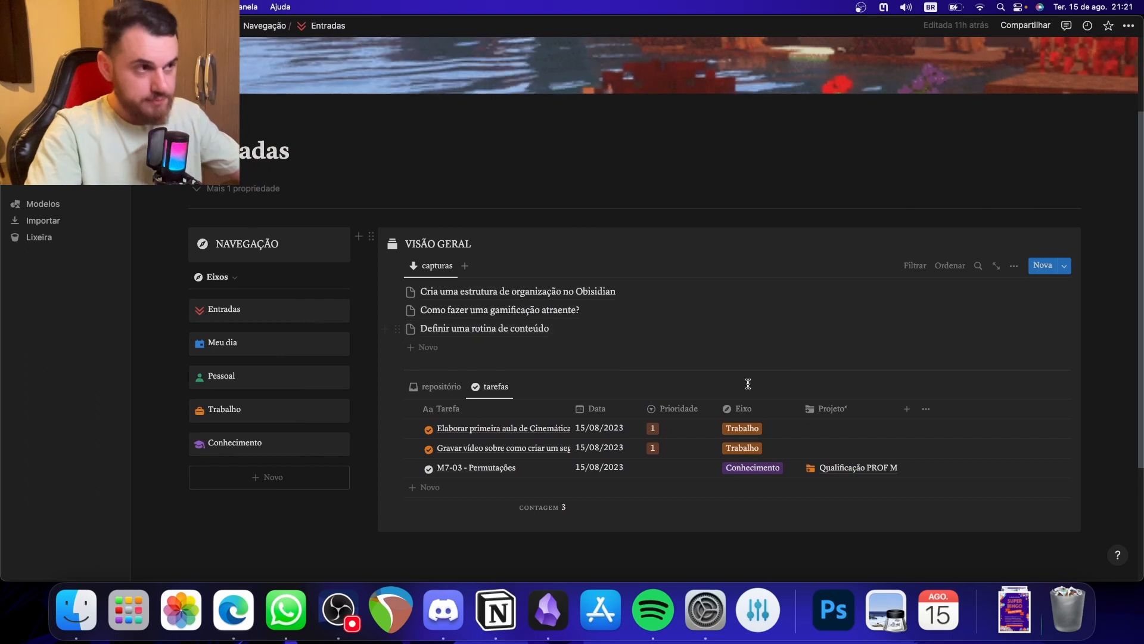
pyautogui.click(599, 428)
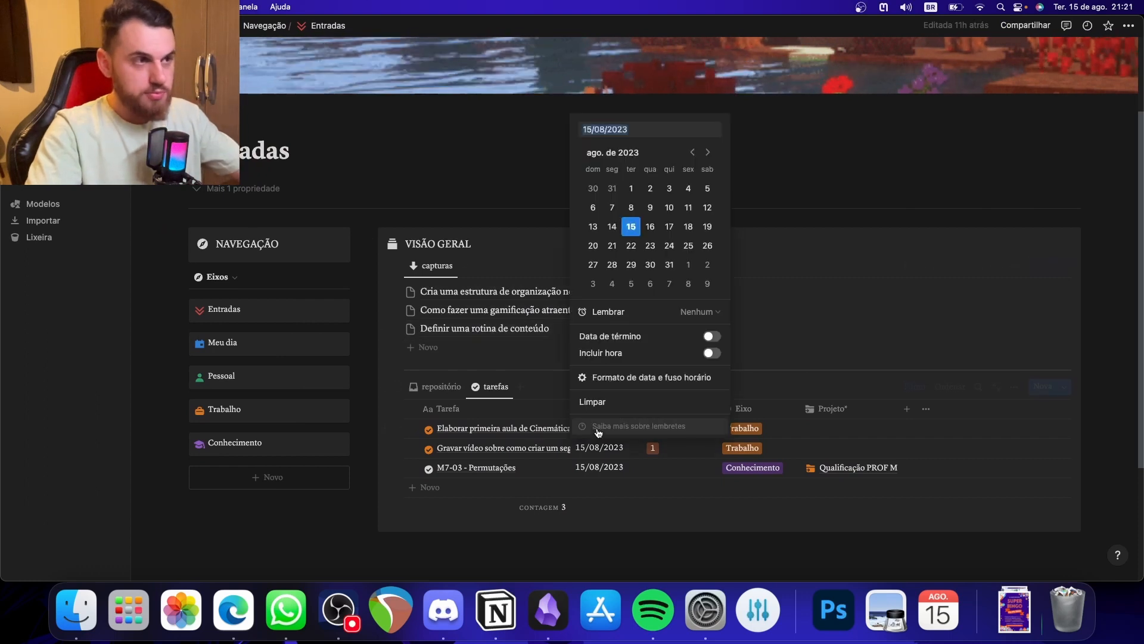
pyautogui.click(649, 227)
pyautogui.click(969, 513)
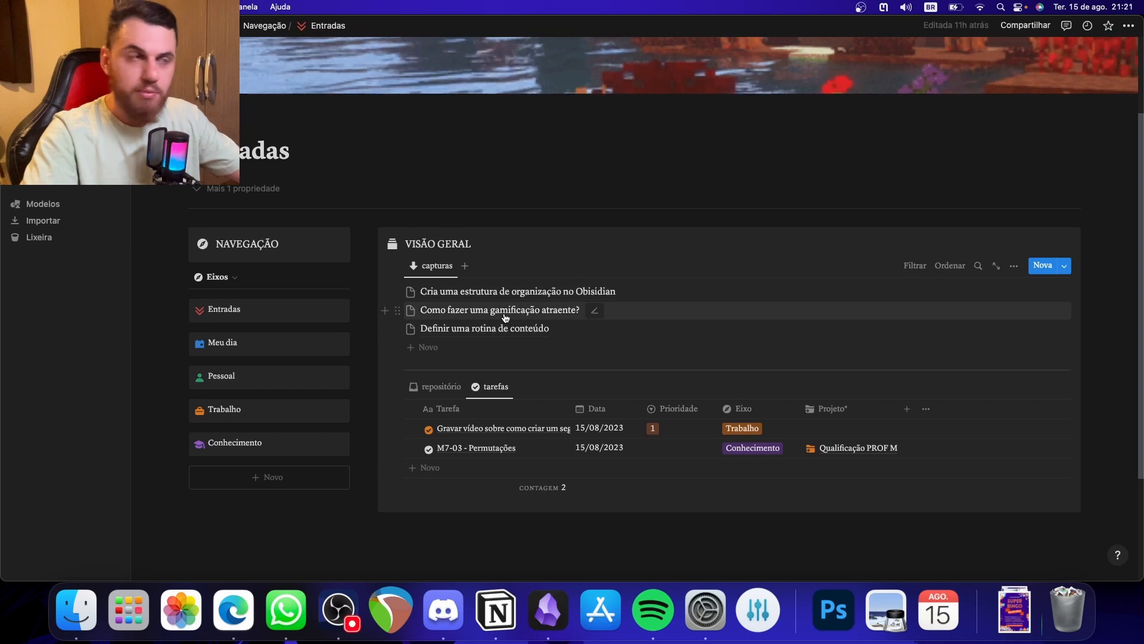
# - Move the capture "Como fazer uma gamificação atraente?" into the repositório table
pyautogui.click(441, 386)
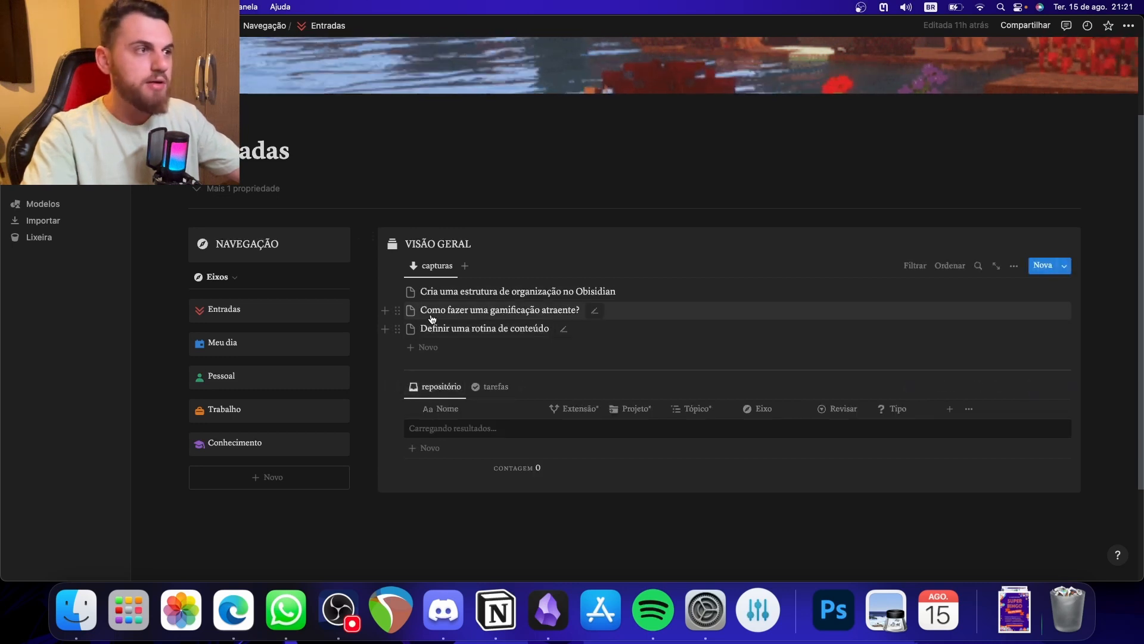
pyautogui.moveTo(432, 319); pyautogui.dragTo(434, 423)
pyautogui.click(534, 516)
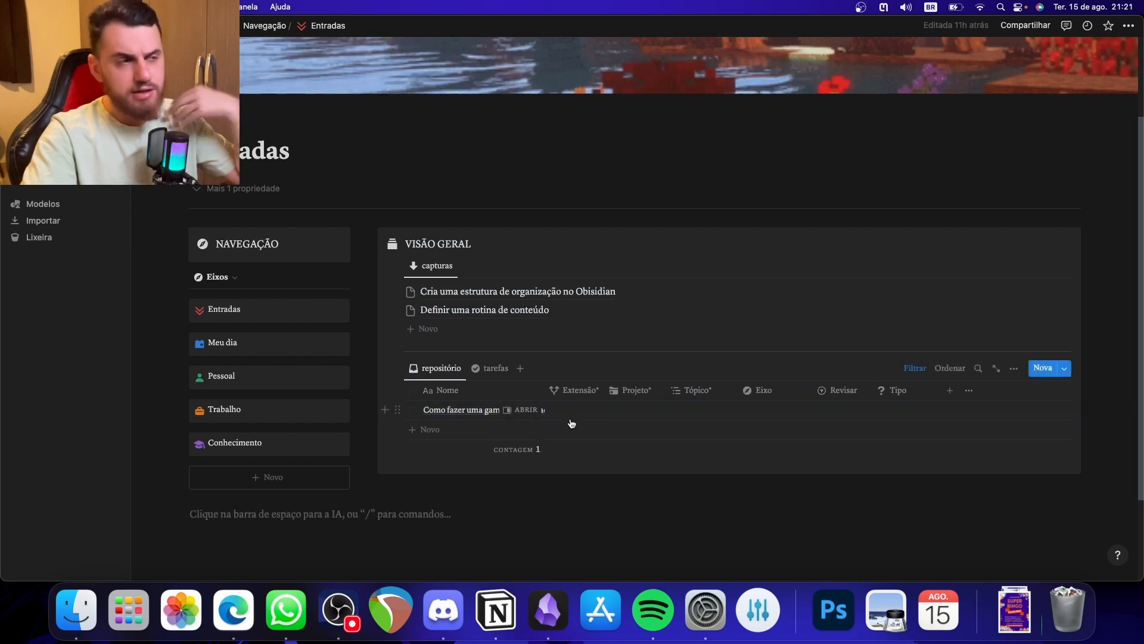
# - Link the gamification note in the repositório table to the project Gamificação 1.0 and set its Eixo to Trabalho
pyautogui.click(631, 410)
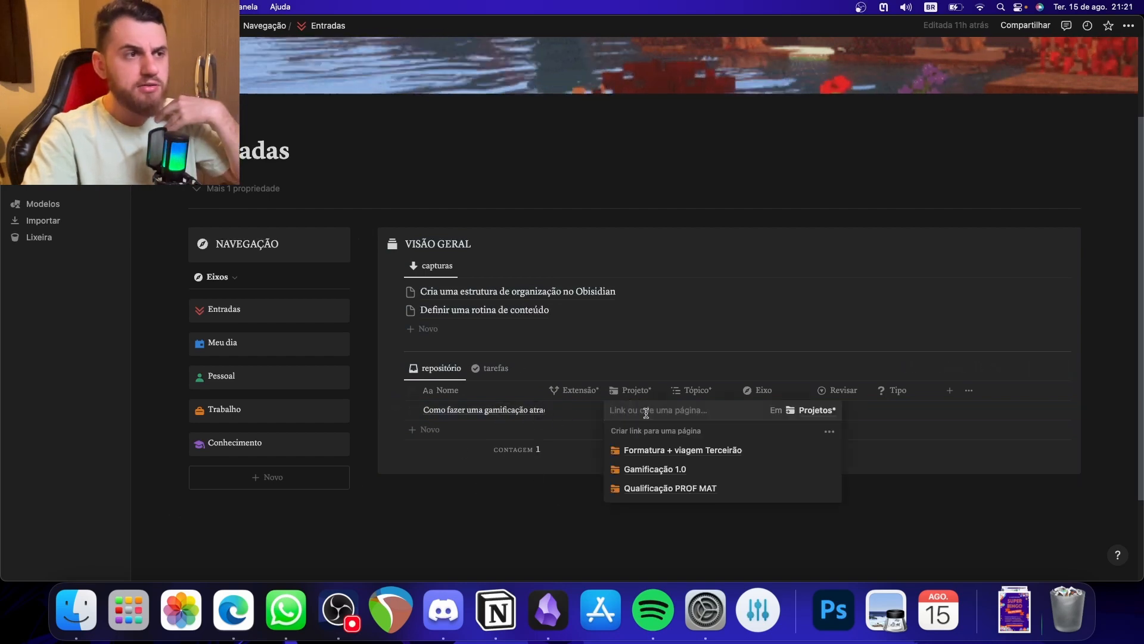
pyautogui.click(657, 471)
pyautogui.click(863, 508)
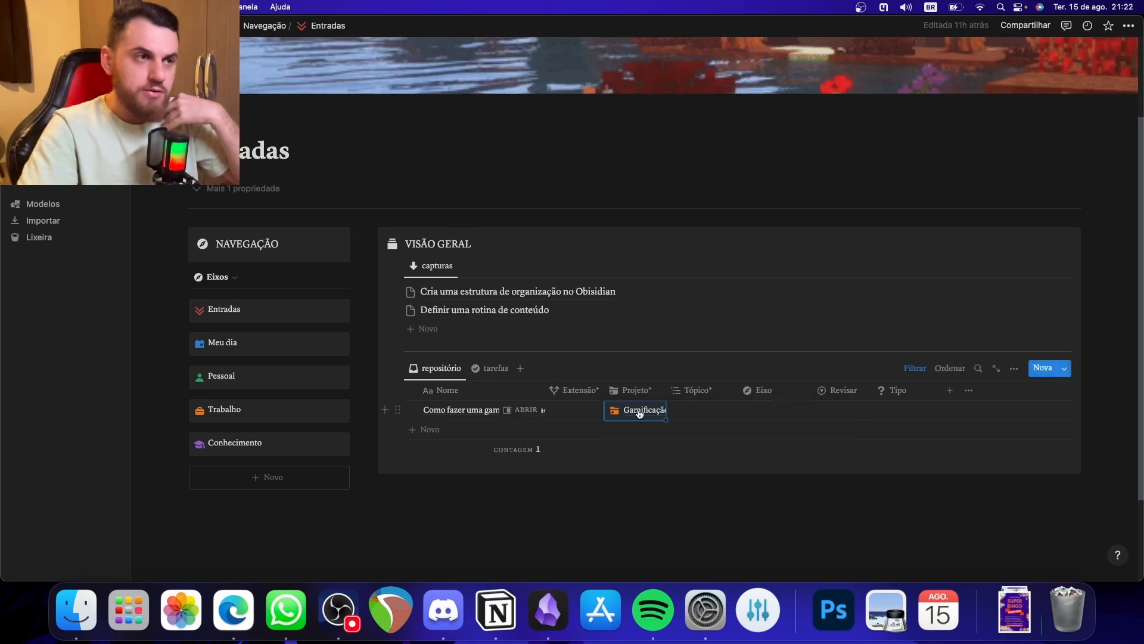
pyautogui.click(769, 412)
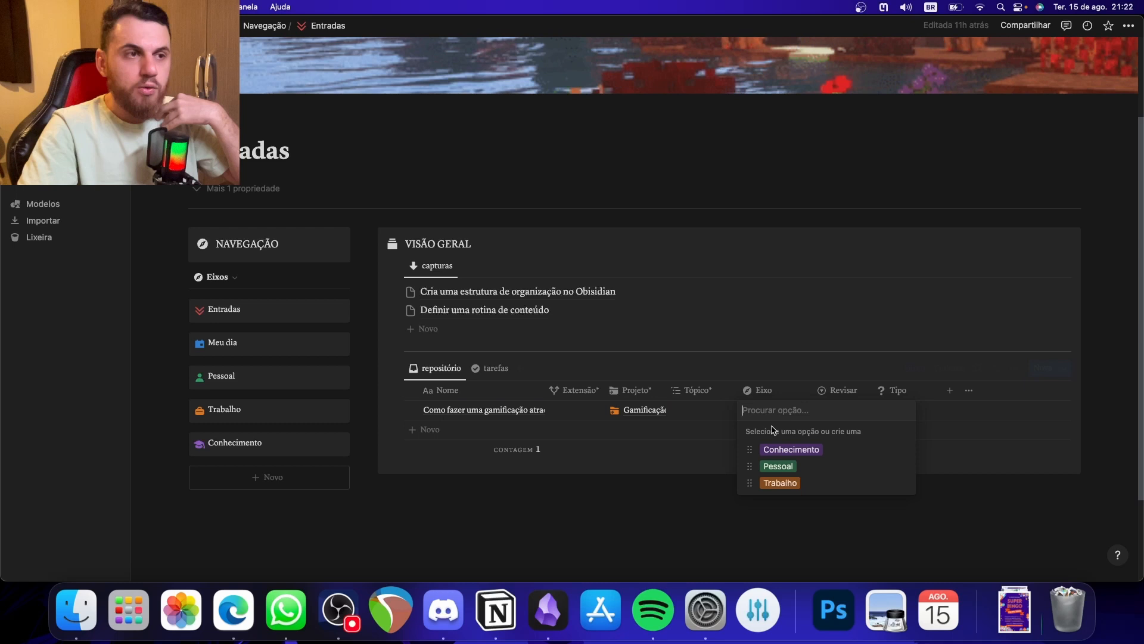
pyautogui.click(784, 483)
# - Set the gamification note's Revisar to 7 dias and its Tipo to Nota
pyautogui.click(849, 410)
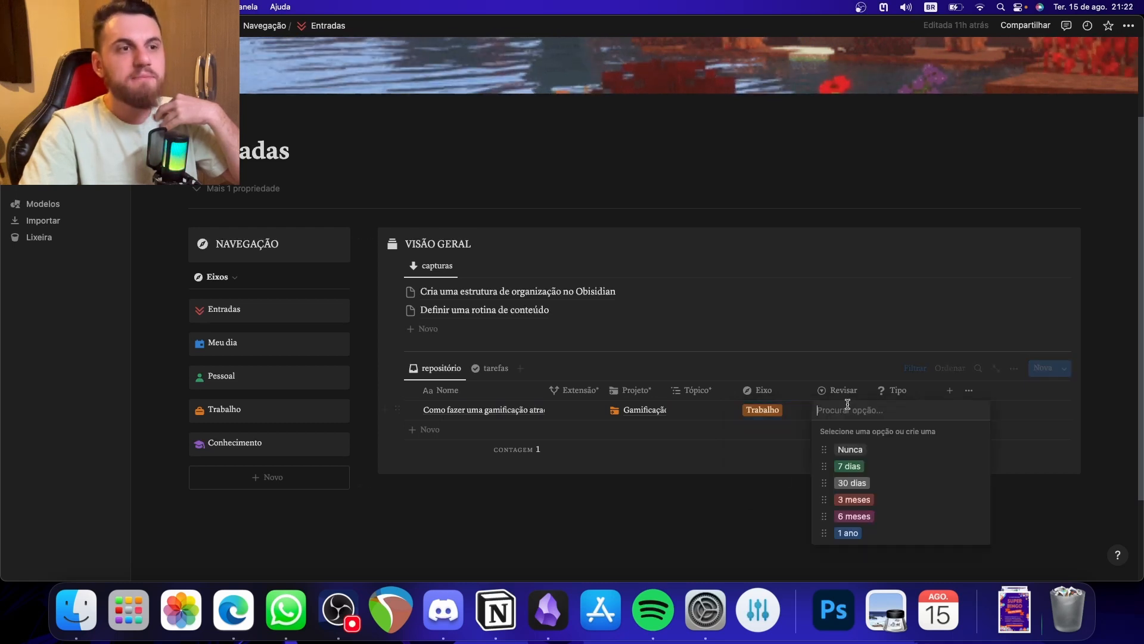
pyautogui.click(867, 468)
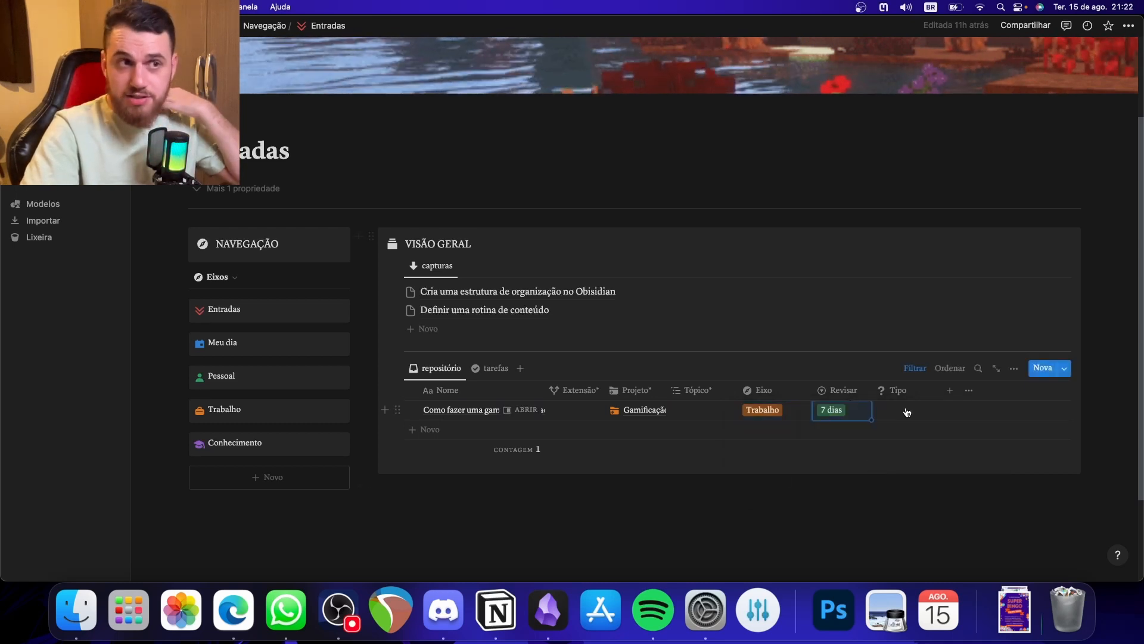
pyautogui.click(907, 410)
pyautogui.click(903, 450)
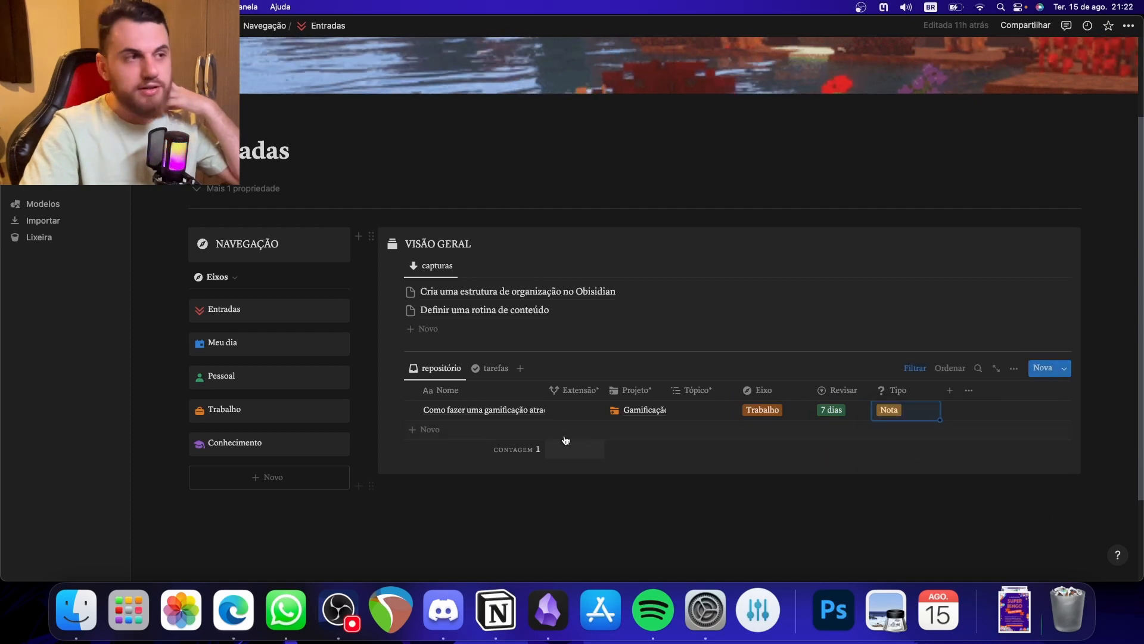
# - Apply the Nota template to the gamification note's page, write "Escrever depois" in its body and close the page
pyautogui.click(540, 413)
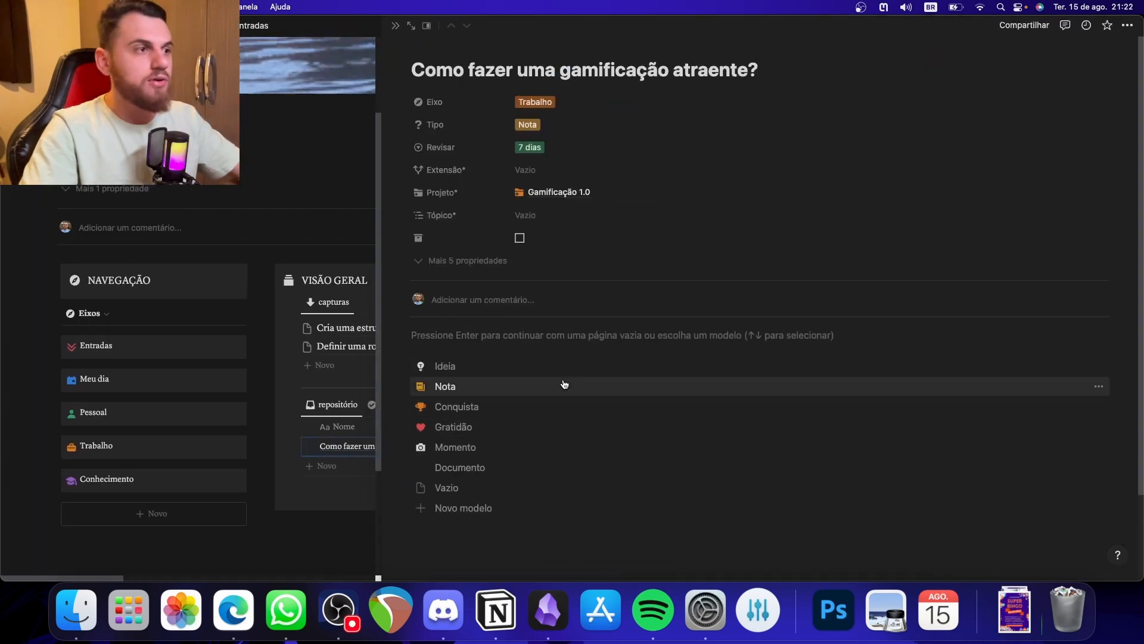
pyautogui.click(601, 352)
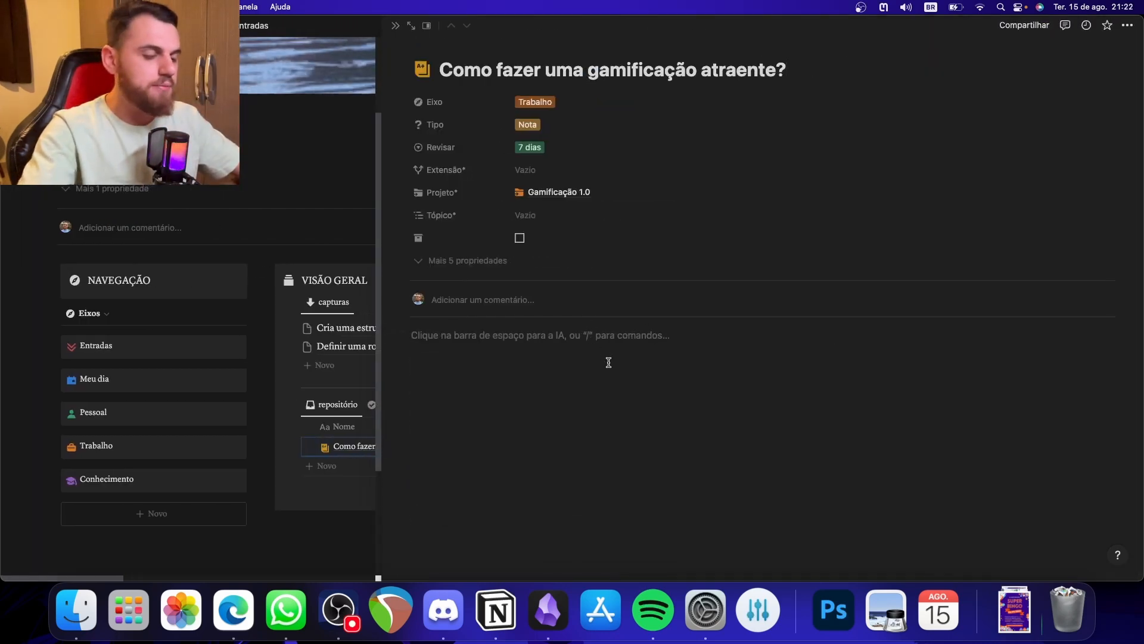
pyautogui.write('Escrever depois')
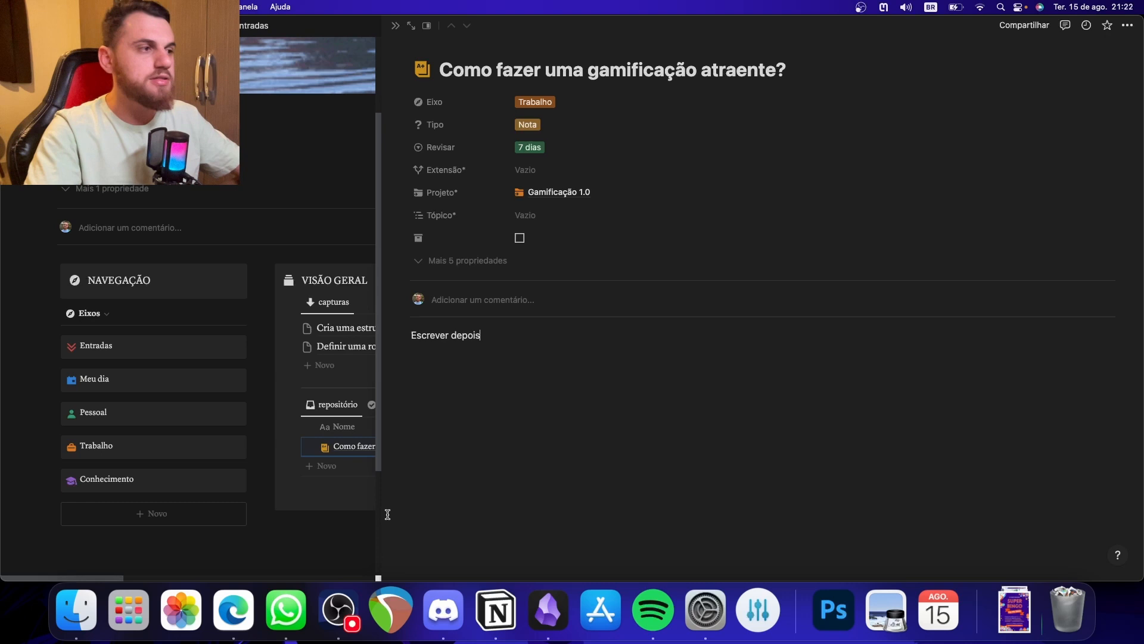
pyautogui.click(360, 527)
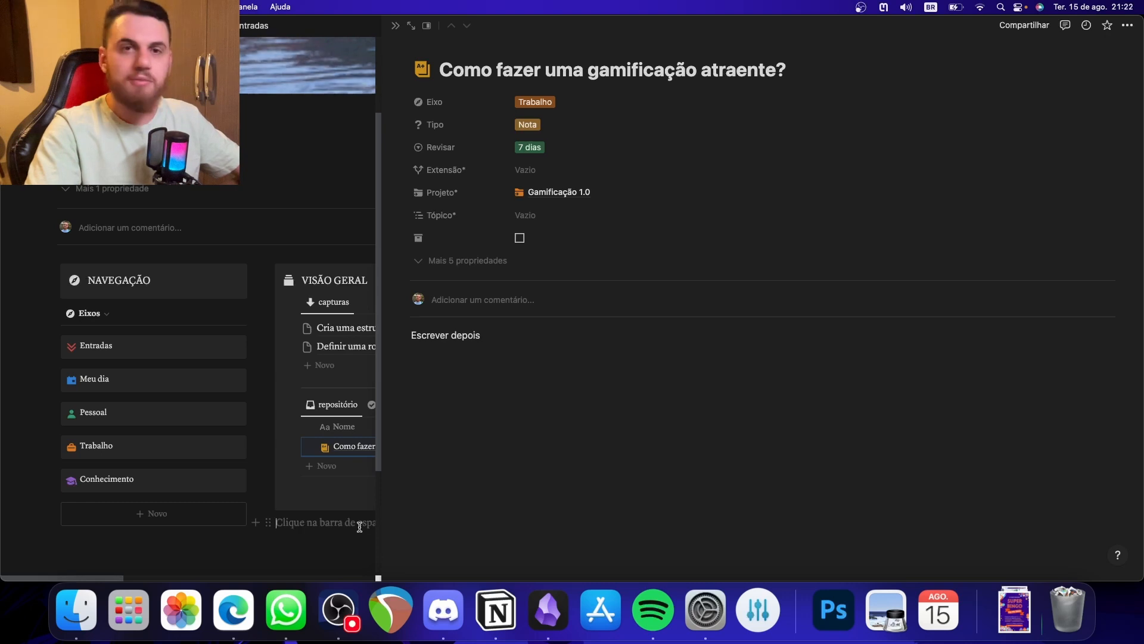
pyautogui.click(396, 26)
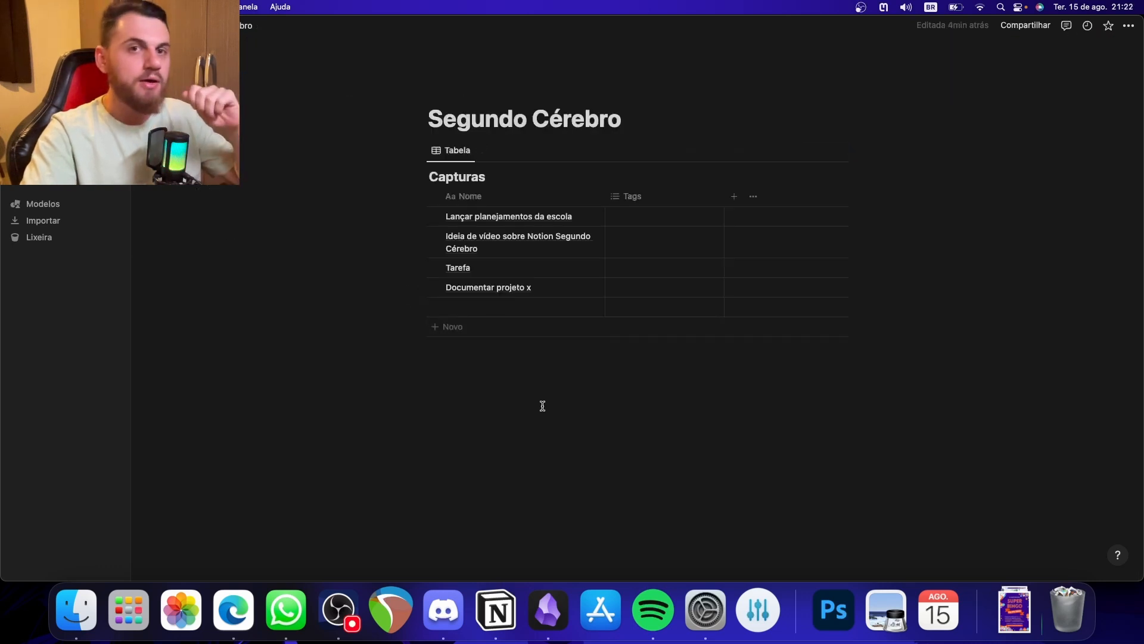
# - Insert an inline database titled "Tarefas" below the Capturas table on the Segundo Cérebro page
pyautogui.click(552, 405)
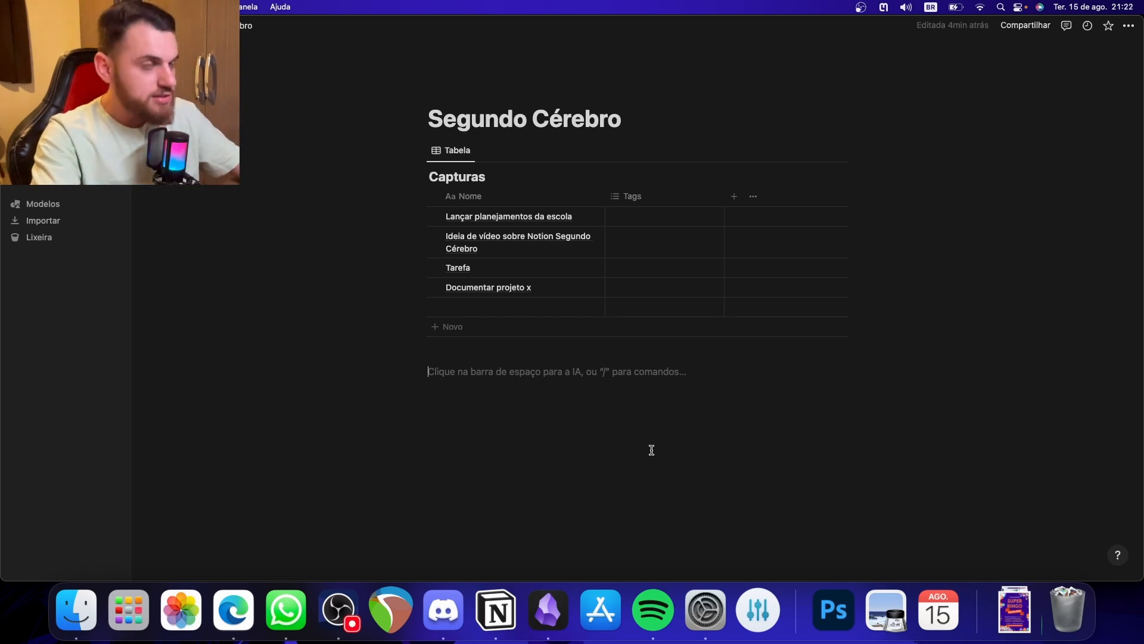
pyautogui.write('/')
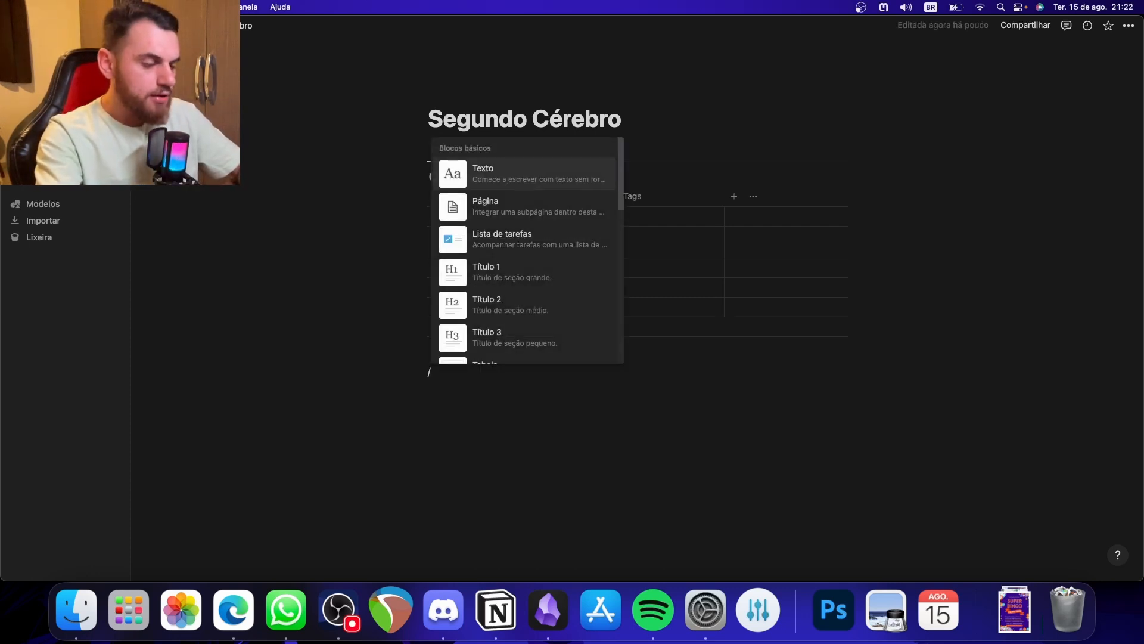
pyautogui.write('base')
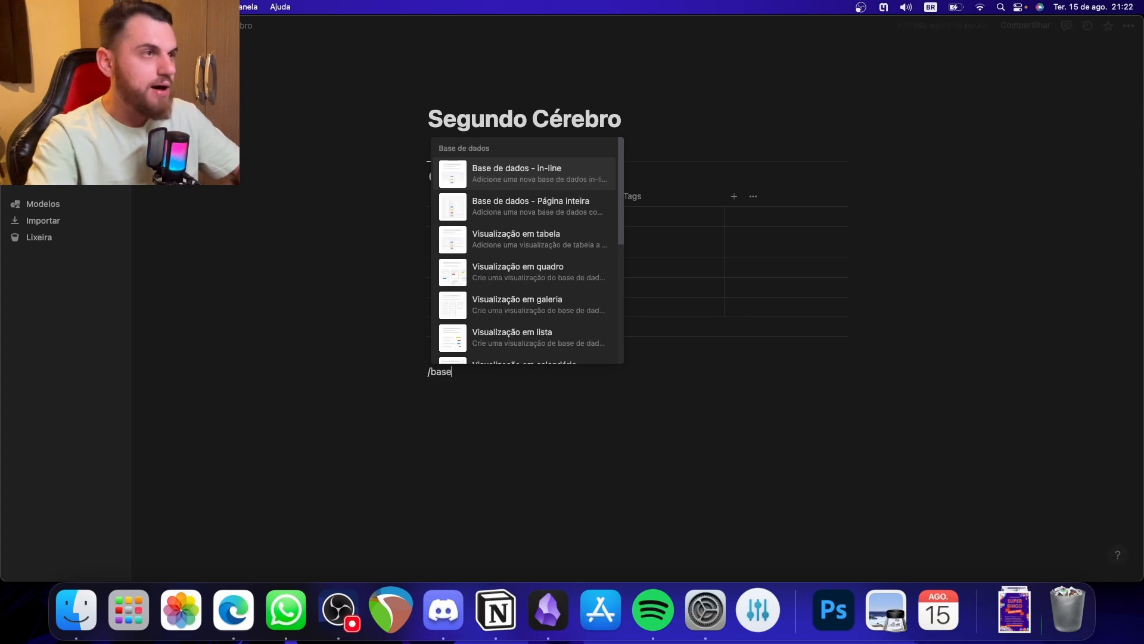
pyautogui.click(521, 179)
pyautogui.write('Tarefas')
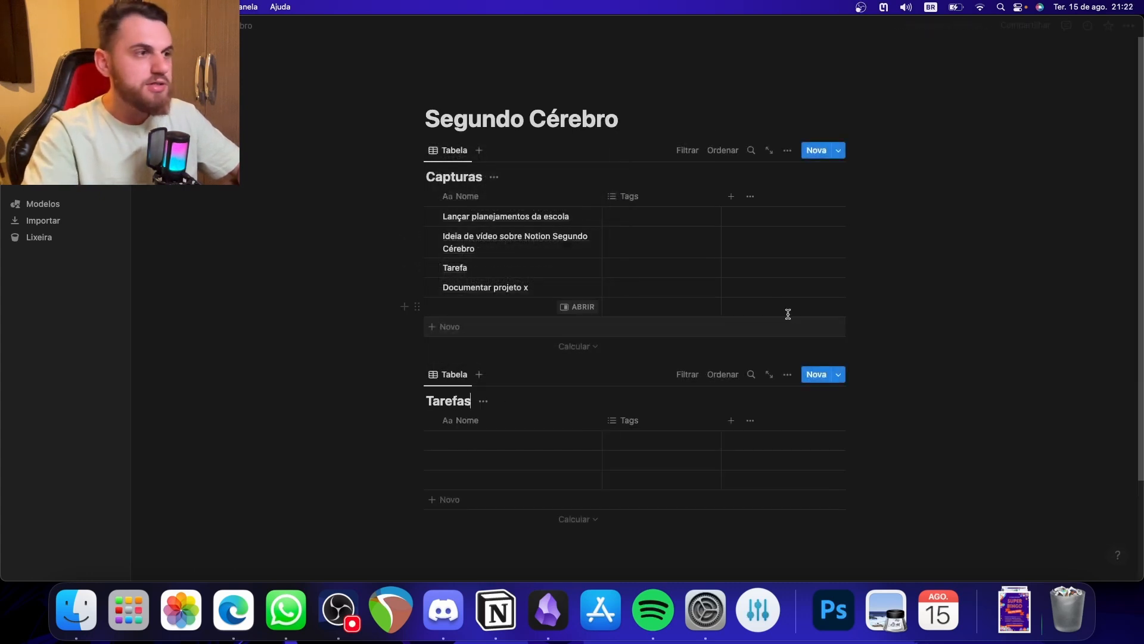
# - Delete the three blank rows of the Tarefas table
pyautogui.scroll(-3, 939, 414)
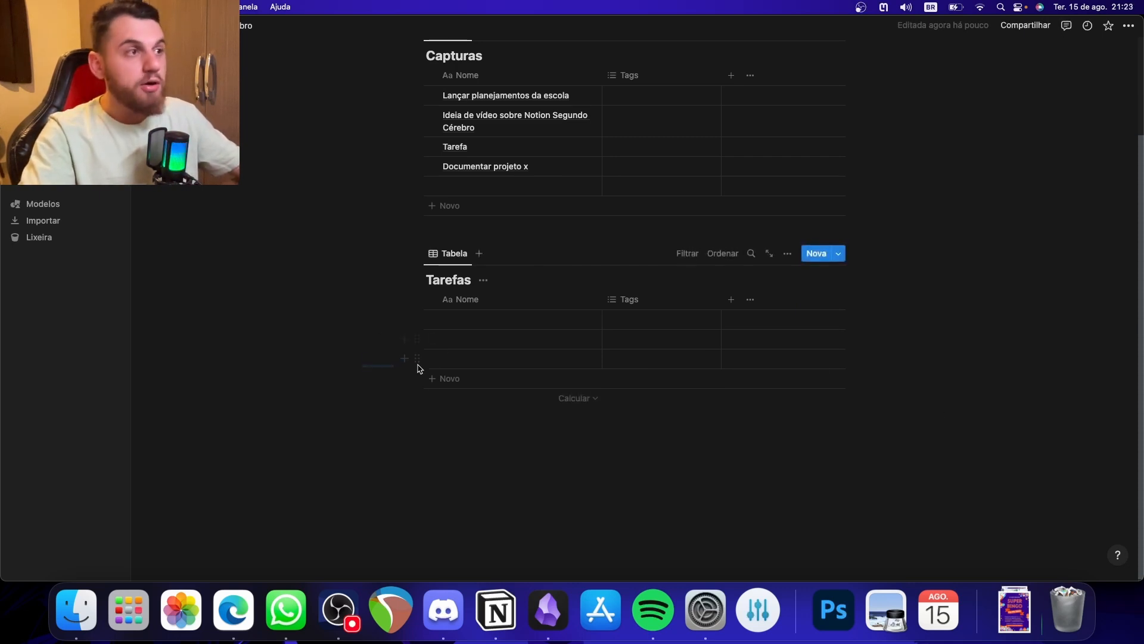
pyautogui.moveTo(363, 364); pyautogui.dragTo(511, 325)
pyautogui.press('Delete')
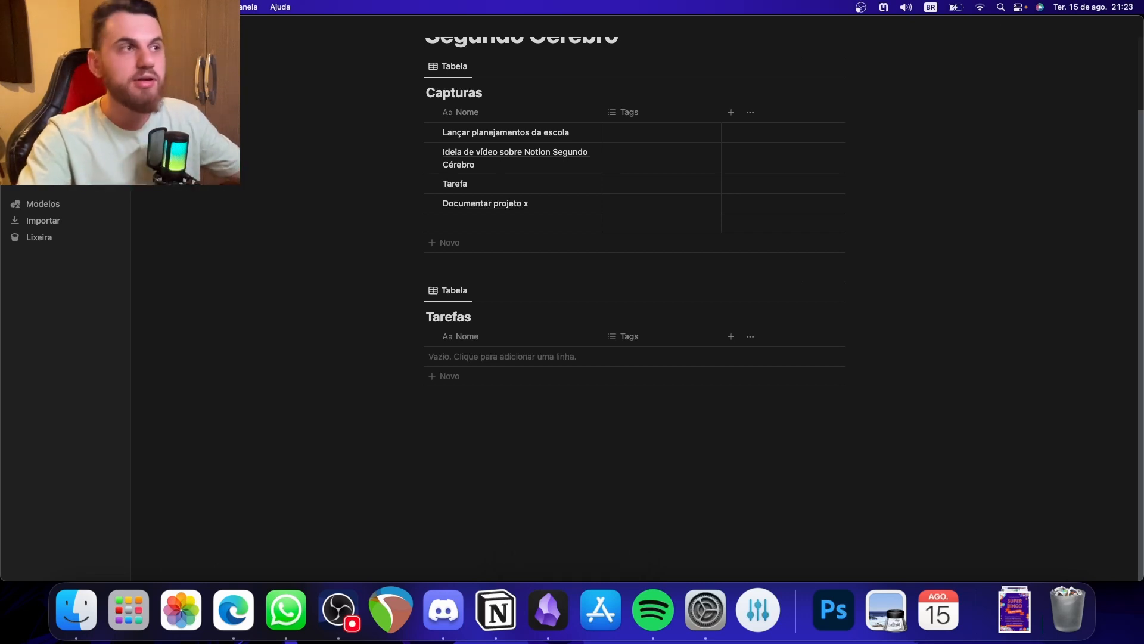
pyautogui.scroll(3, 501, 406)
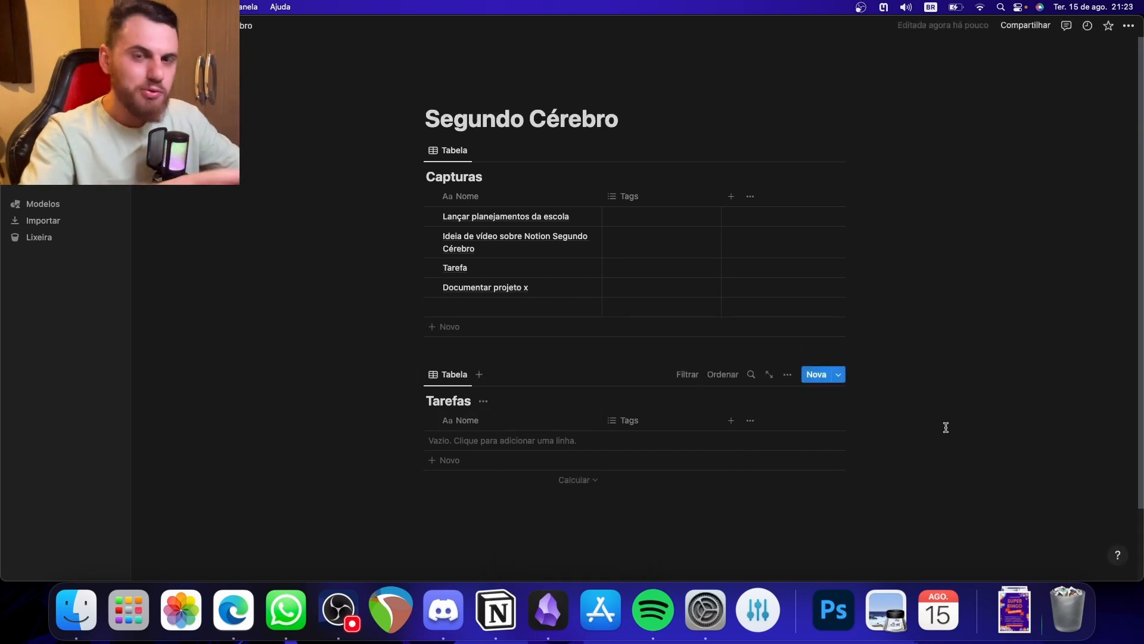
# - Insert an inline database titled "Arquivos" below the Tarefas table
pyautogui.scroll(-3, 946, 428)
pyautogui.click(709, 427)
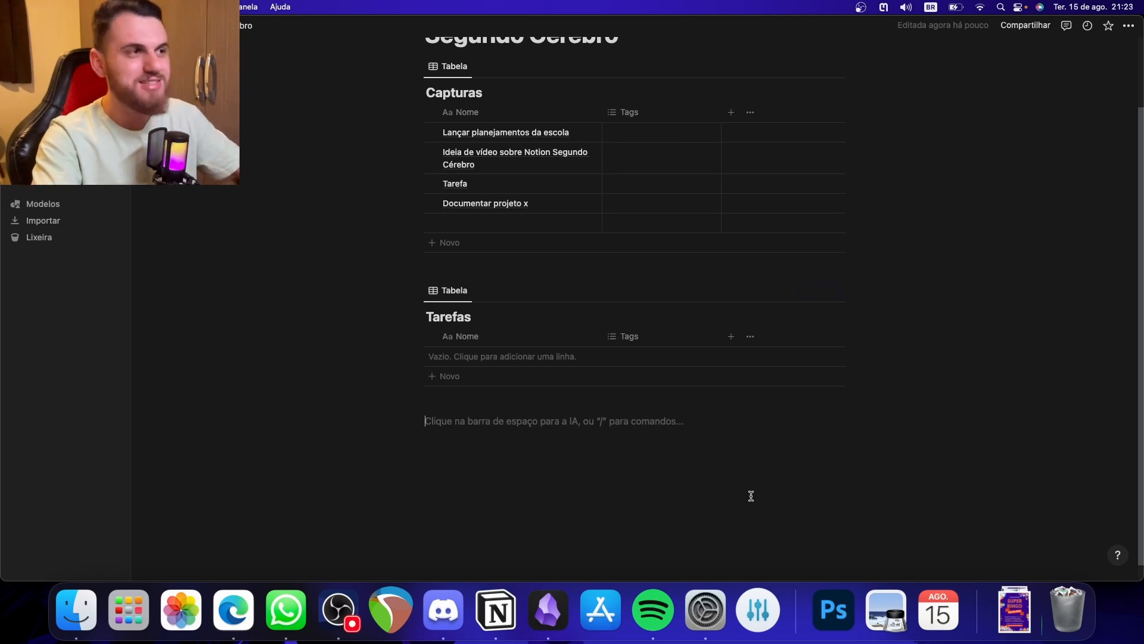
pyautogui.write('/')
pyautogui.press('BackSpace')
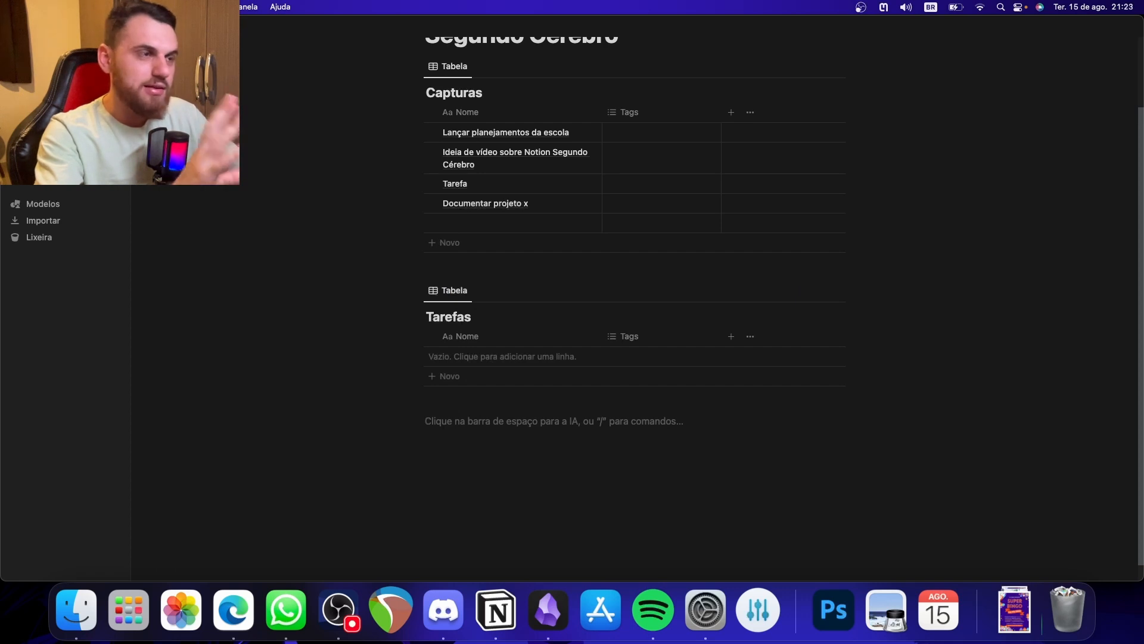
pyautogui.write('/base')
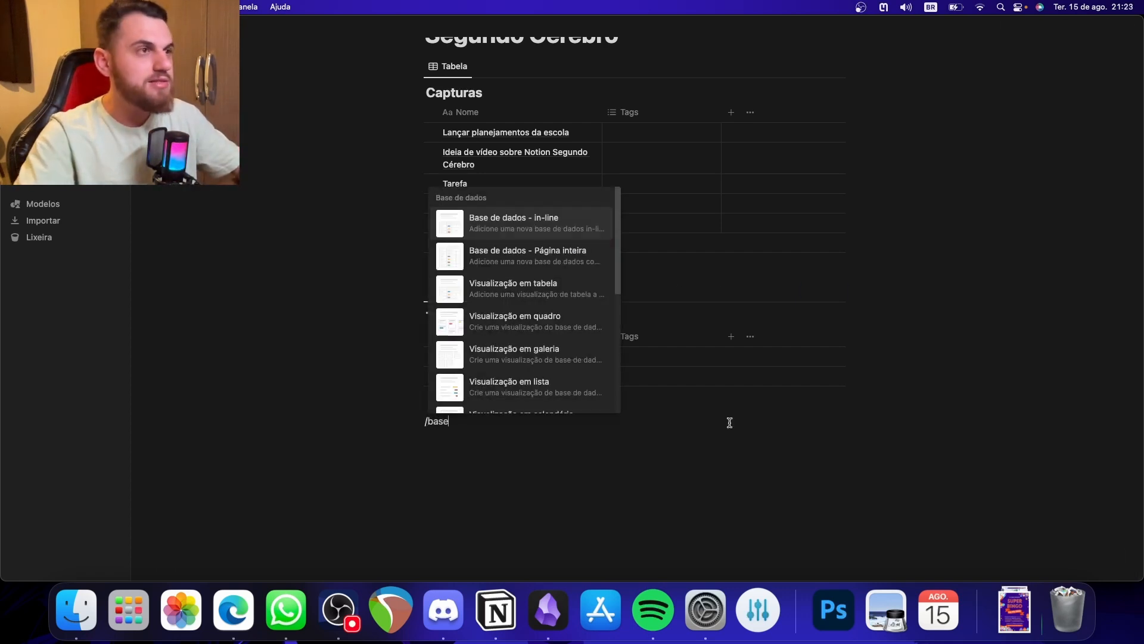
pyautogui.press('Return')
pyautogui.write('Arquivos')
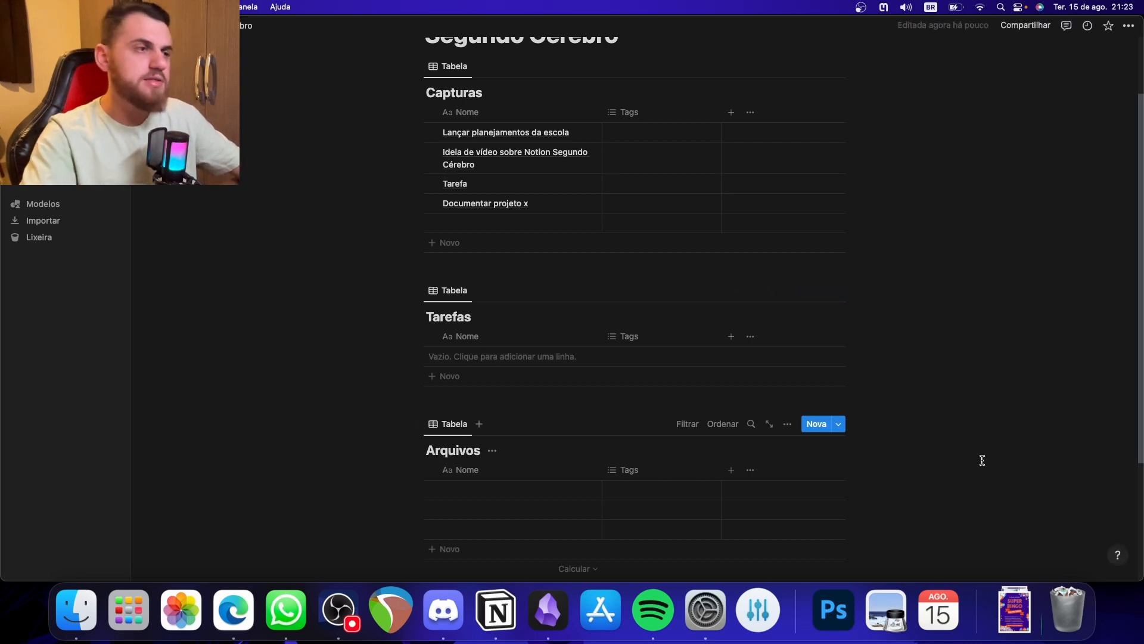
# - Delete the three blank rows of the Arquivos table
pyautogui.scroll(3, 957, 462)
pyautogui.scroll(-8, 957, 463)
pyautogui.moveTo(375, 355); pyautogui.dragTo(553, 318)
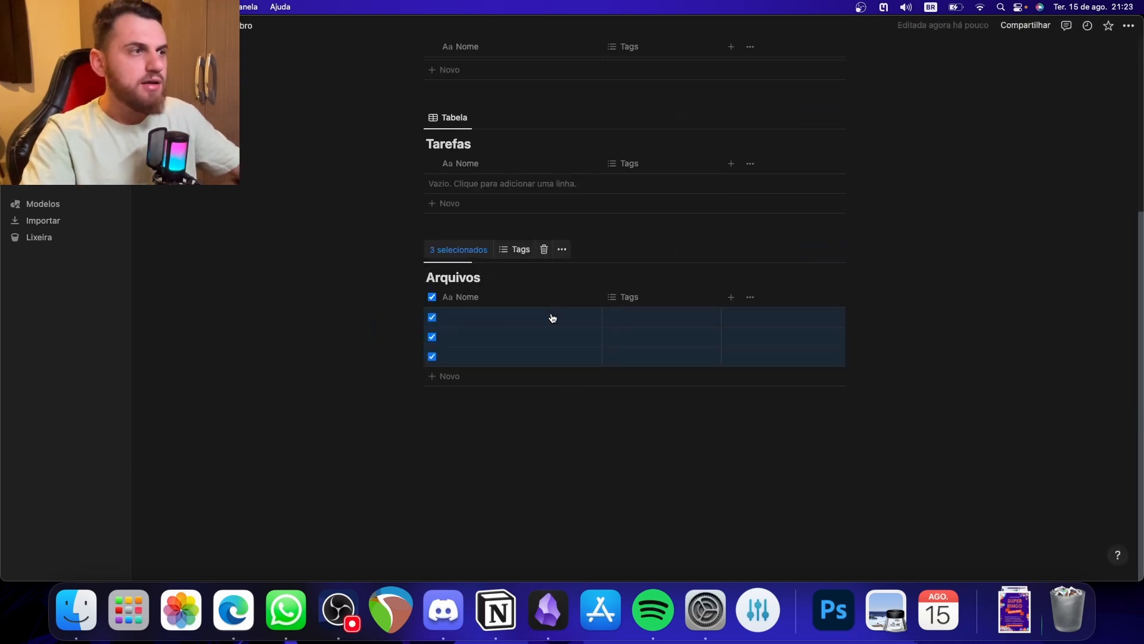
pyautogui.press('BackSpace')
pyautogui.scroll(5, 562, 321)
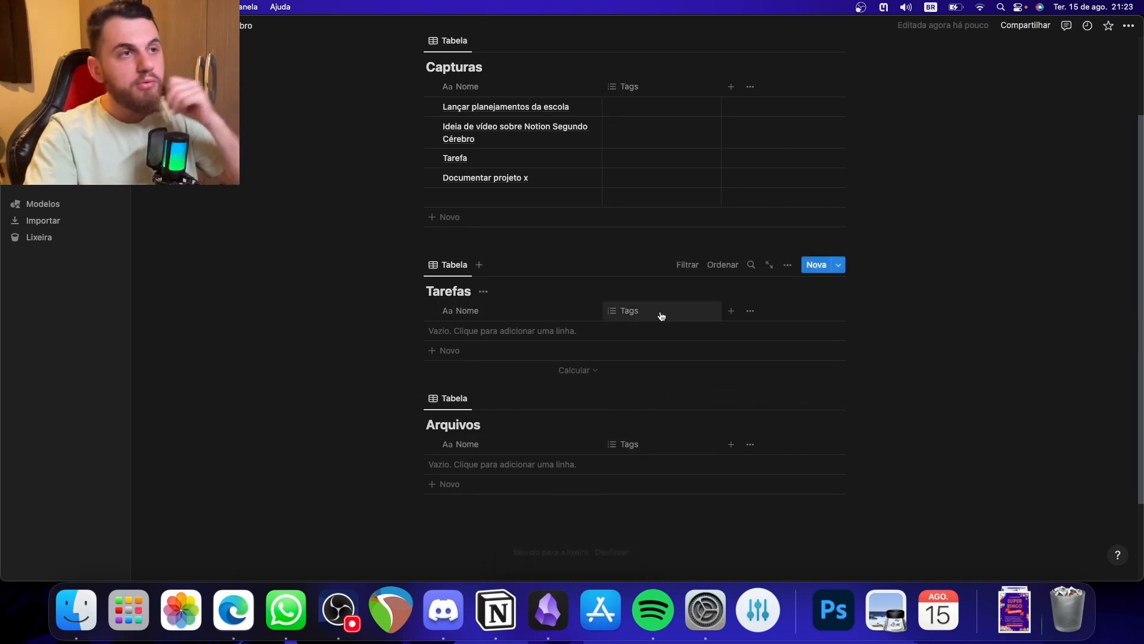
# - Add a date property named Data to the Tarefas table and narrow its Tags column slightly
pyautogui.click(733, 311)
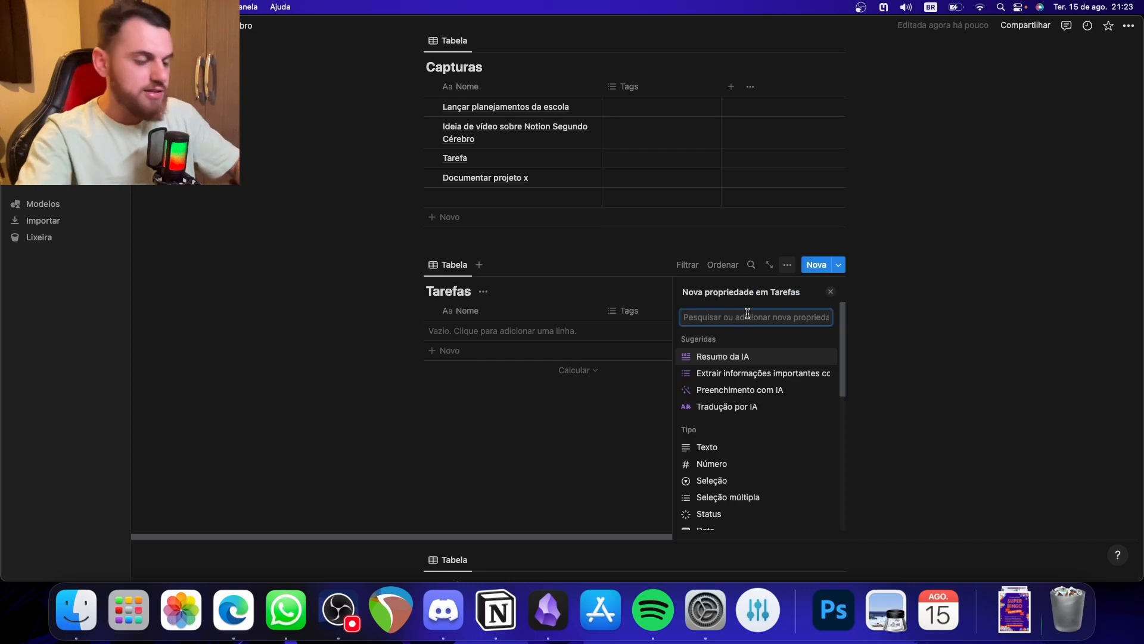
pyautogui.write('data')
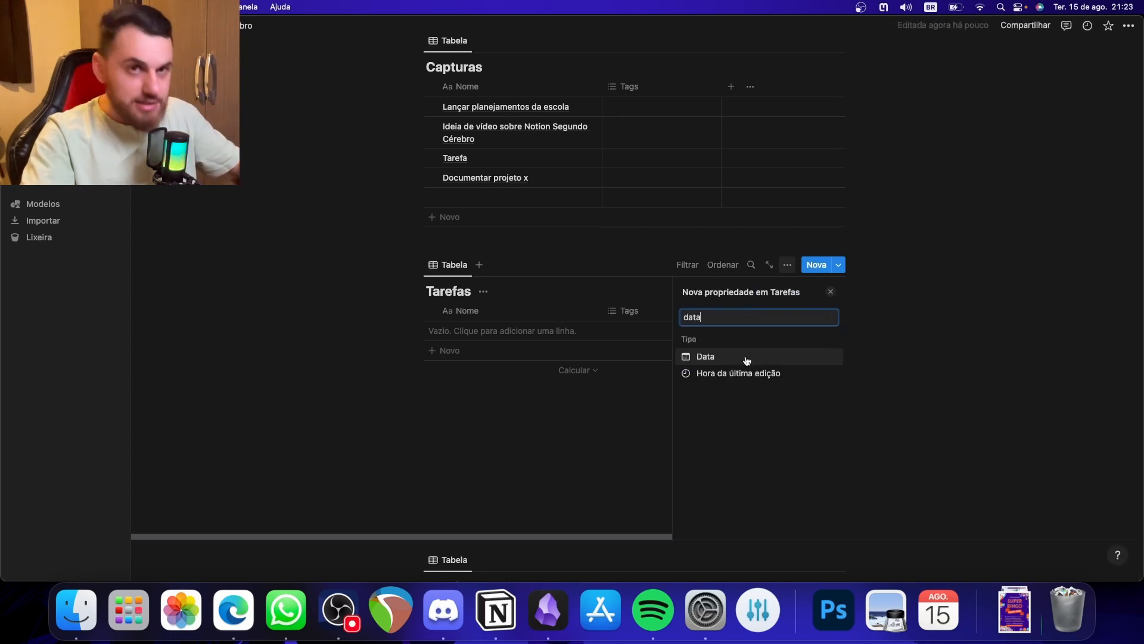
pyautogui.click(747, 361)
pyautogui.click(590, 469)
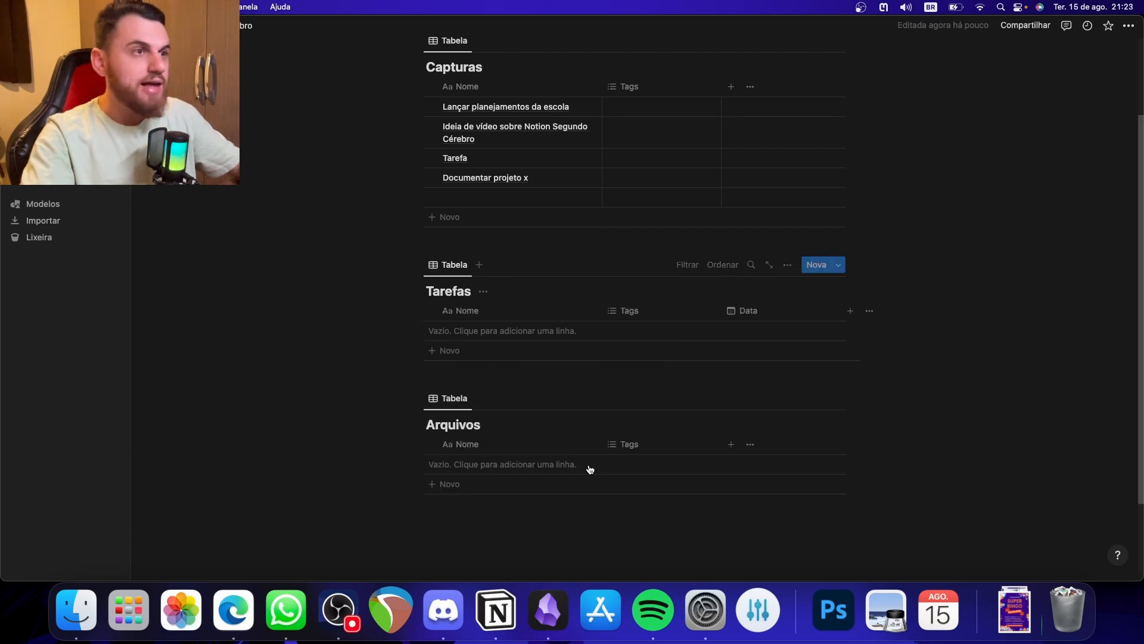
pyautogui.moveTo(721, 308); pyautogui.dragTo(703, 308)
# - Add a row to the Tarefas table and create the tag options Estudar, Trabalho and Pessoal in its Tags cell
pyautogui.click(643, 331)
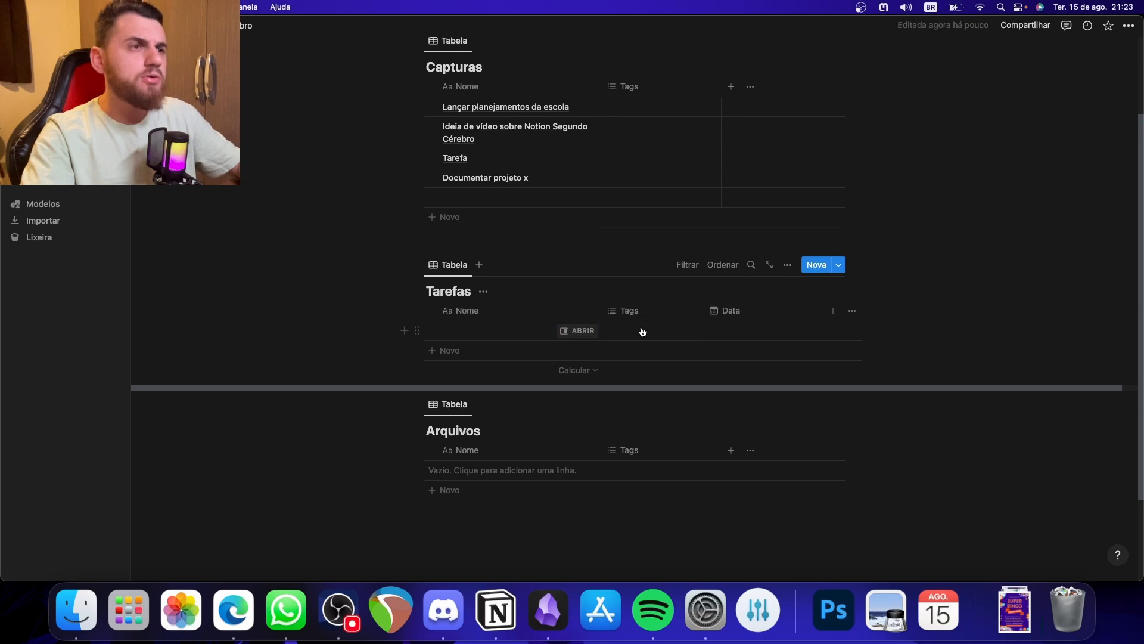
pyautogui.click(643, 331)
pyautogui.write('Estudar')
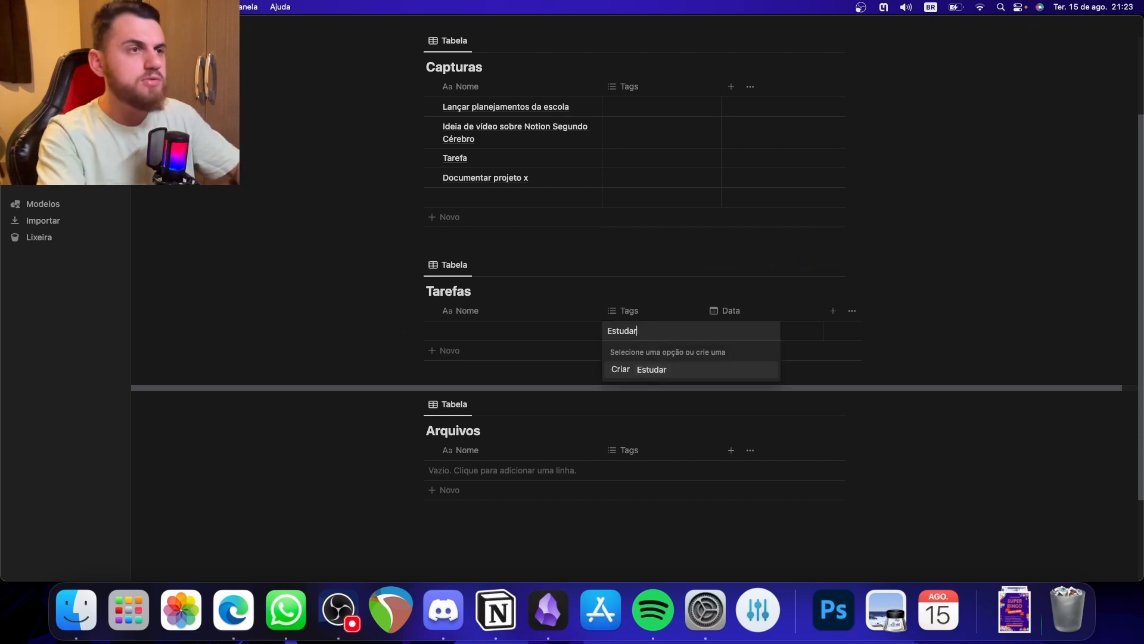
pyautogui.press('Return')
pyautogui.write('T')
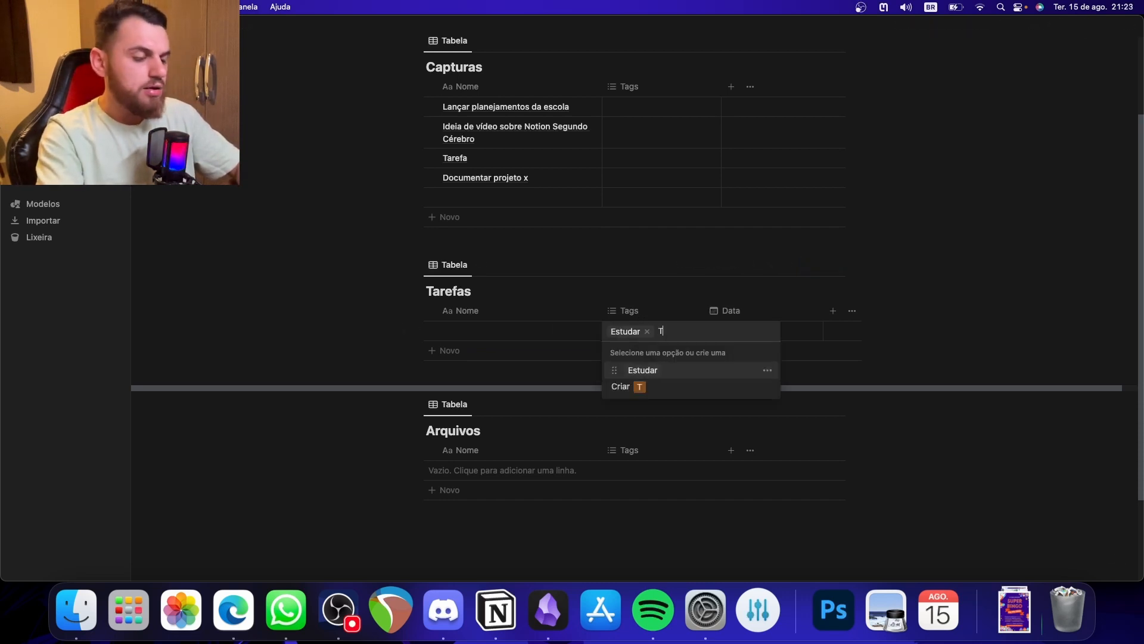
pyautogui.write('rabalho')
pyautogui.press('Return')
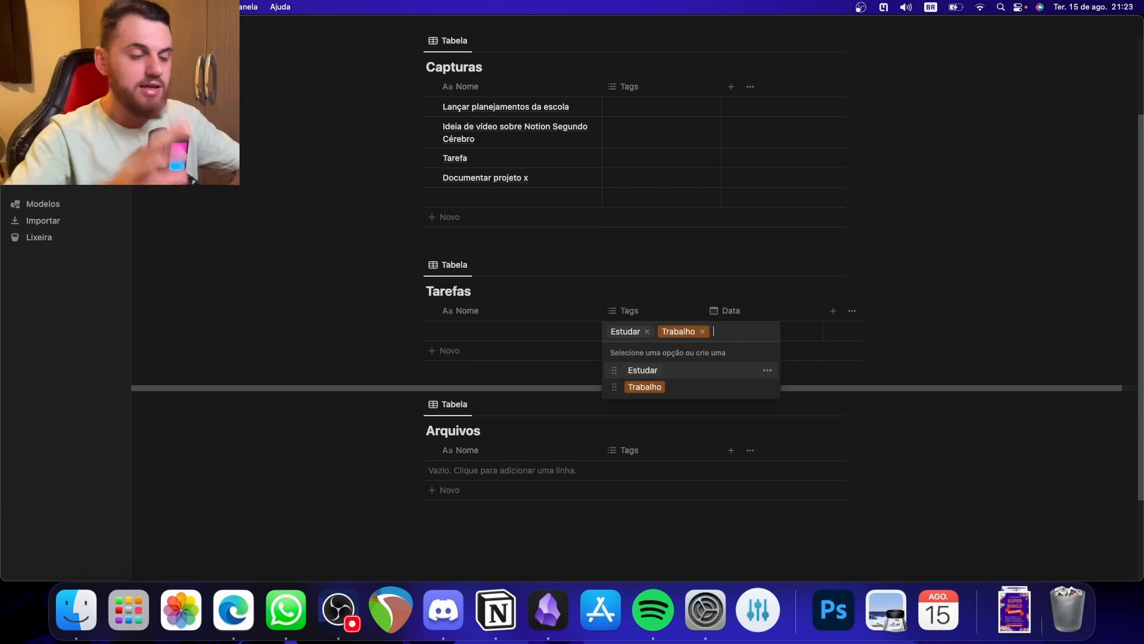
pyautogui.write('Pessoal')
pyautogui.press('Return')
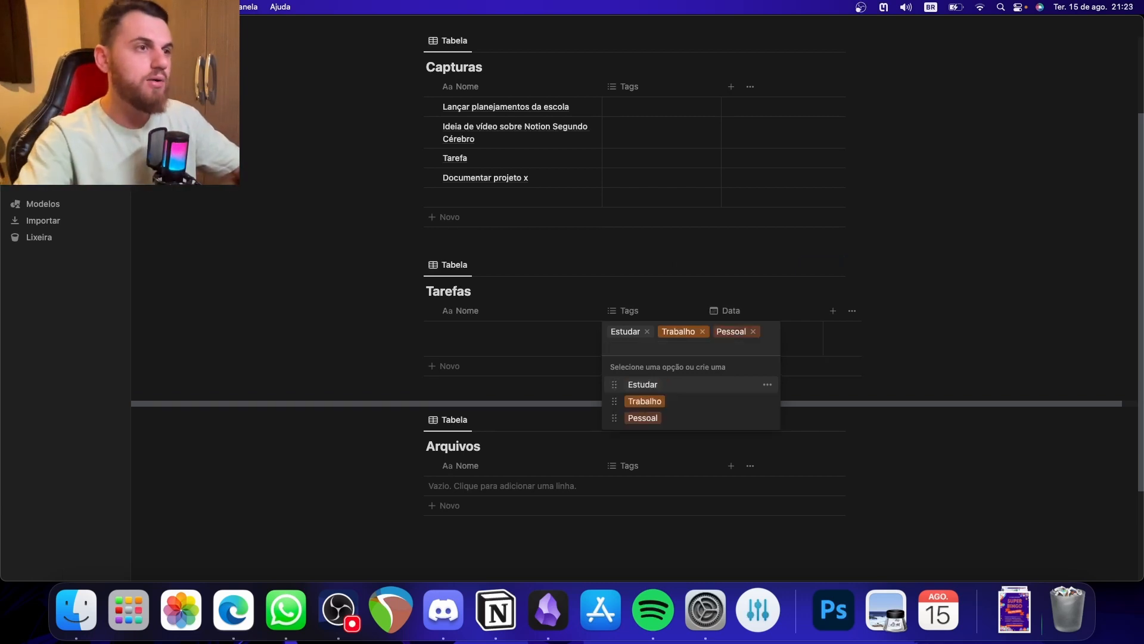
pyautogui.click(864, 332)
# - Remove all three tags from the blank Tarefas row while keeping them as available options
pyautogui.click(663, 340)
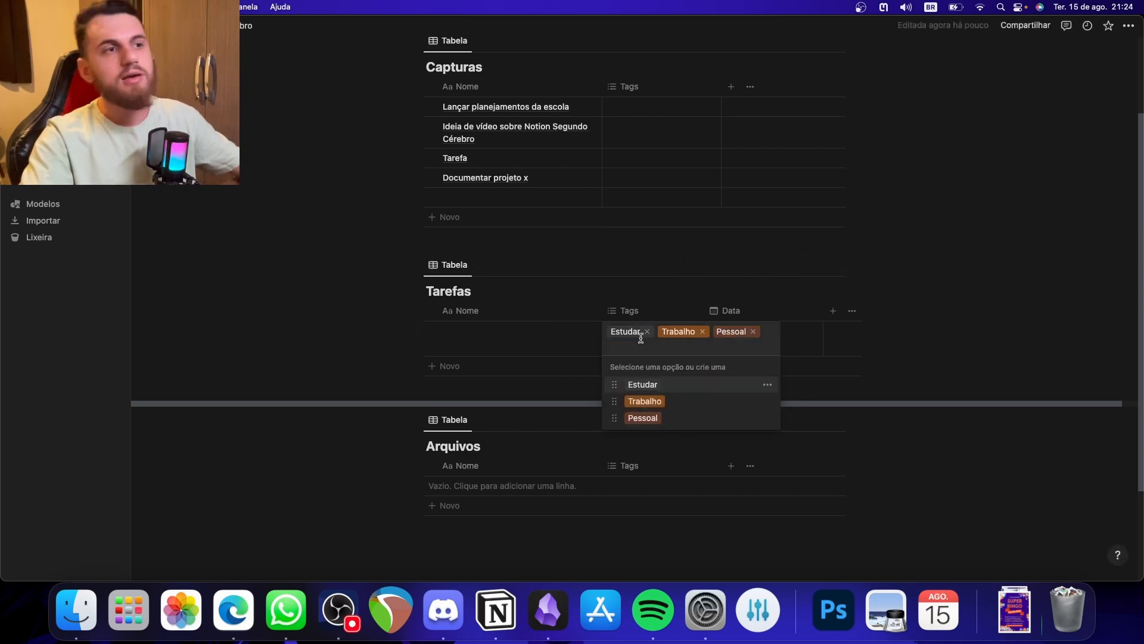
pyautogui.click(648, 332)
pyautogui.click(651, 332)
pyautogui.click(648, 332)
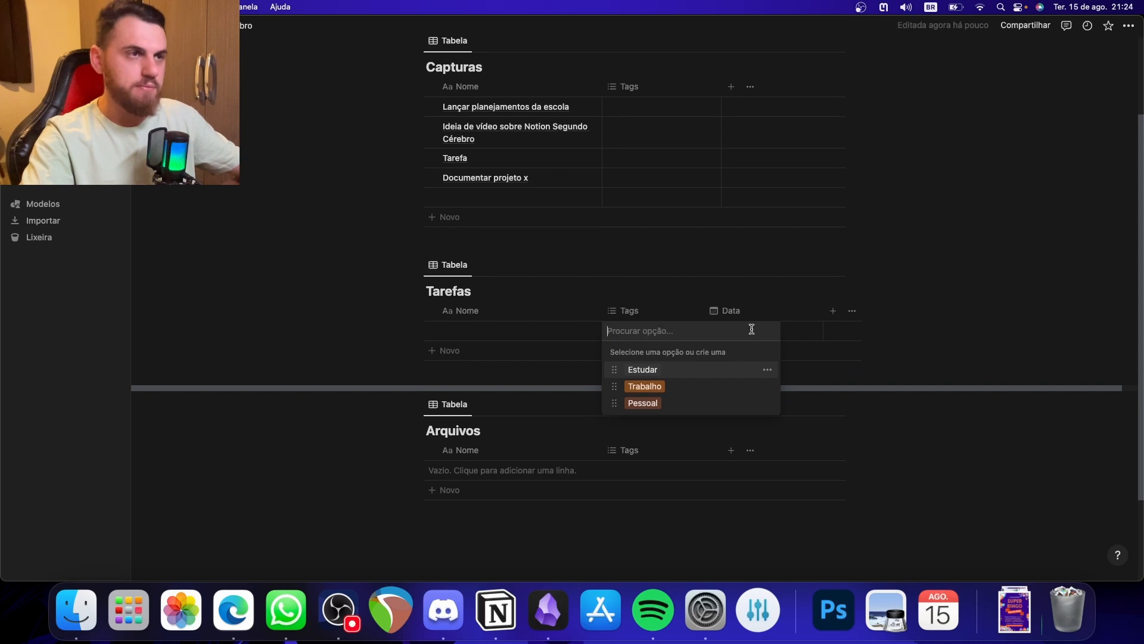
pyautogui.click(944, 301)
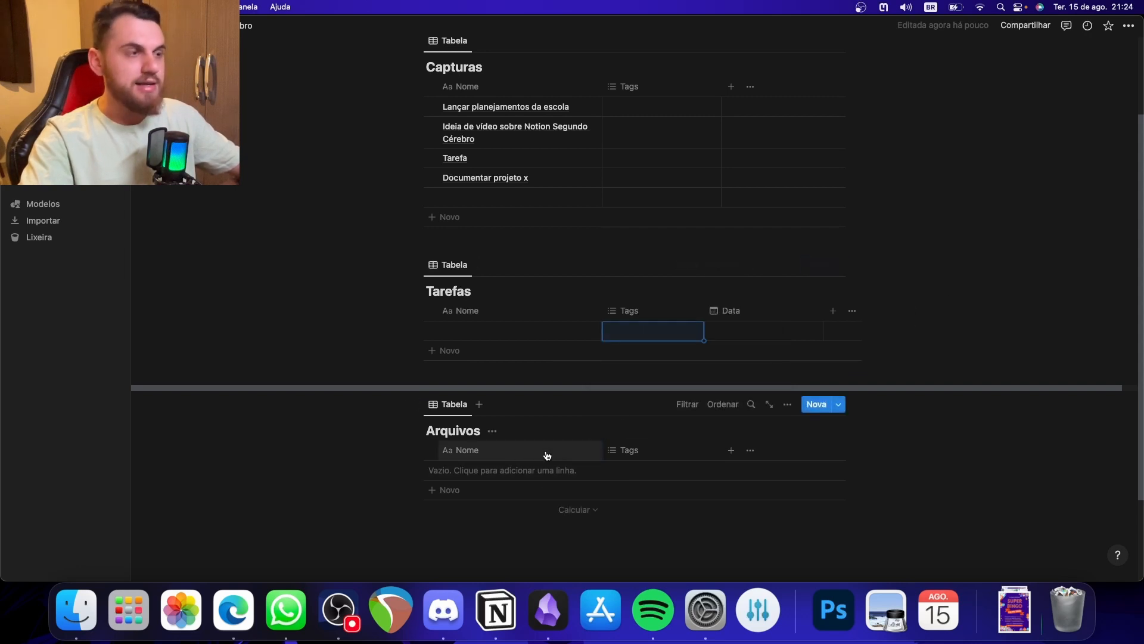
# - Add a row to the Arquivos table and create the tag options Nota, Site and Ideia in its Tags cell
pyautogui.click(665, 468)
pyautogui.click(658, 471)
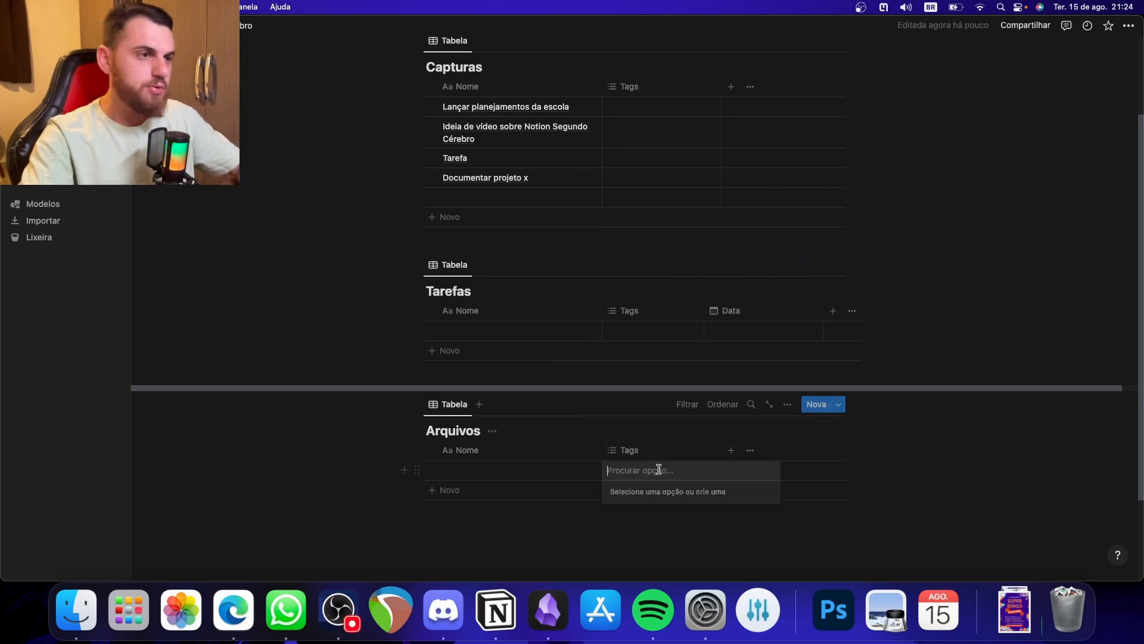
pyautogui.write('Nota')
pyautogui.press('Return')
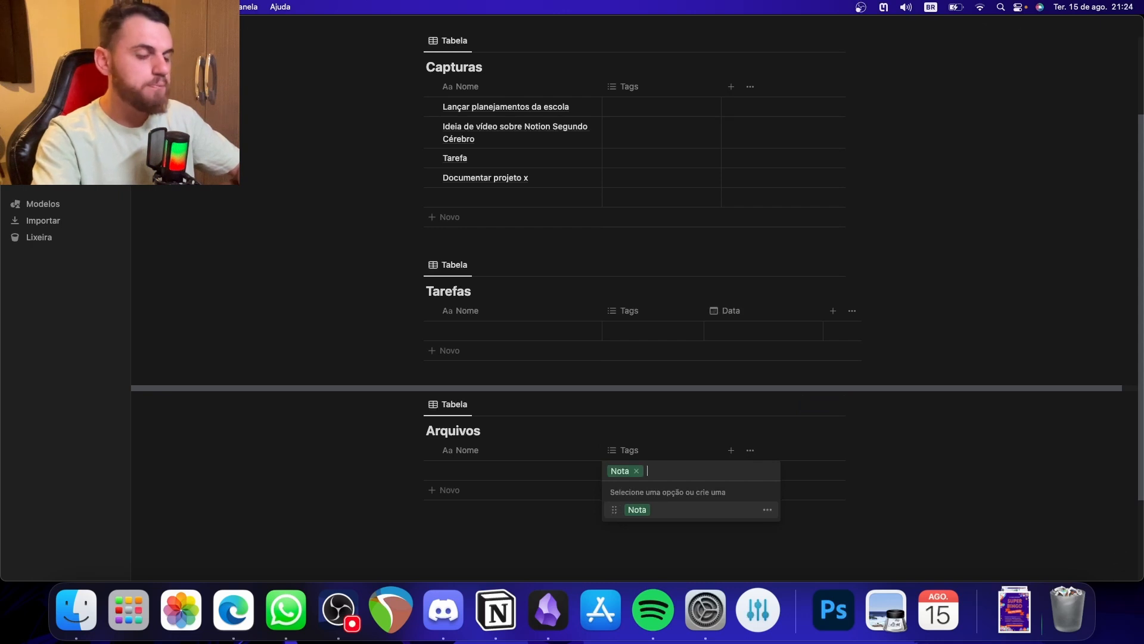
pyautogui.write('Site')
pyautogui.press('Return')
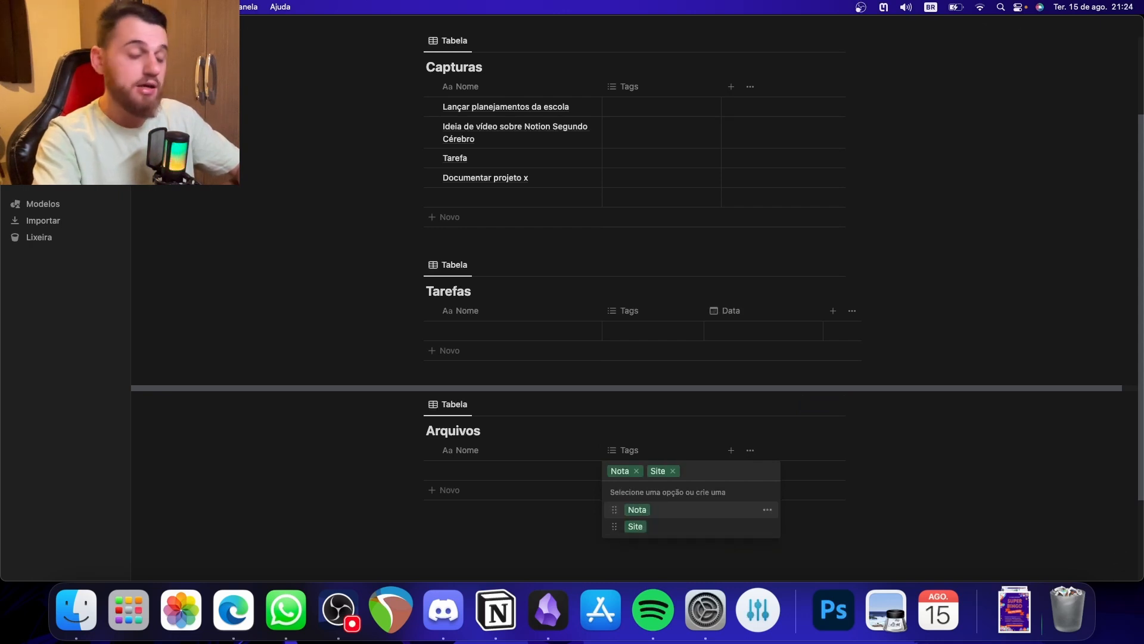
pyautogui.write('Ideia')
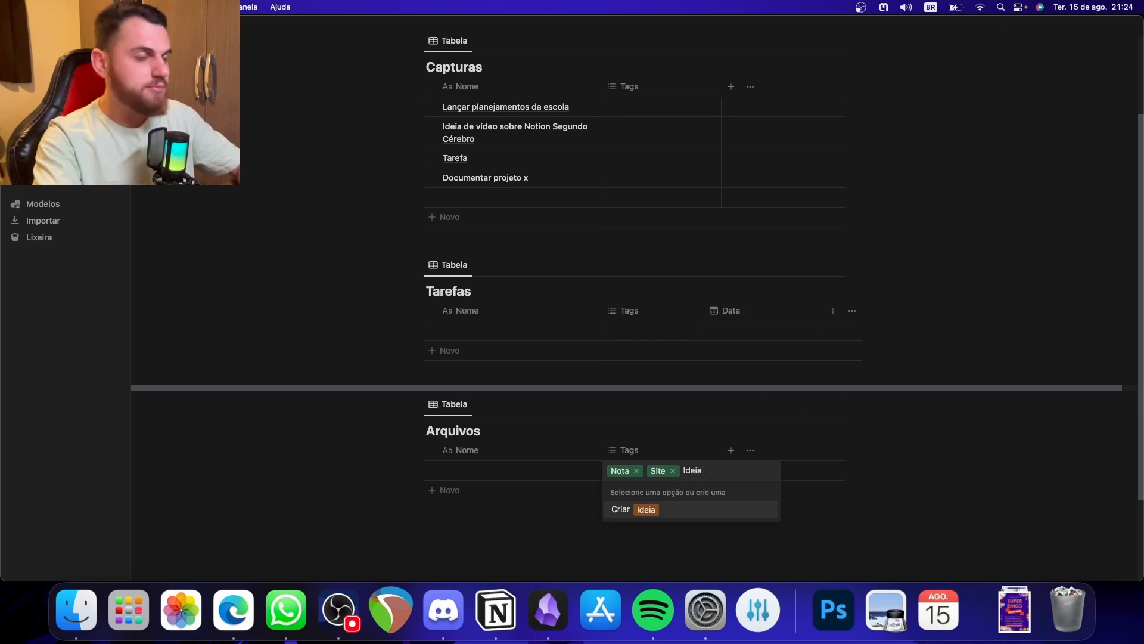
pyautogui.press('Return')
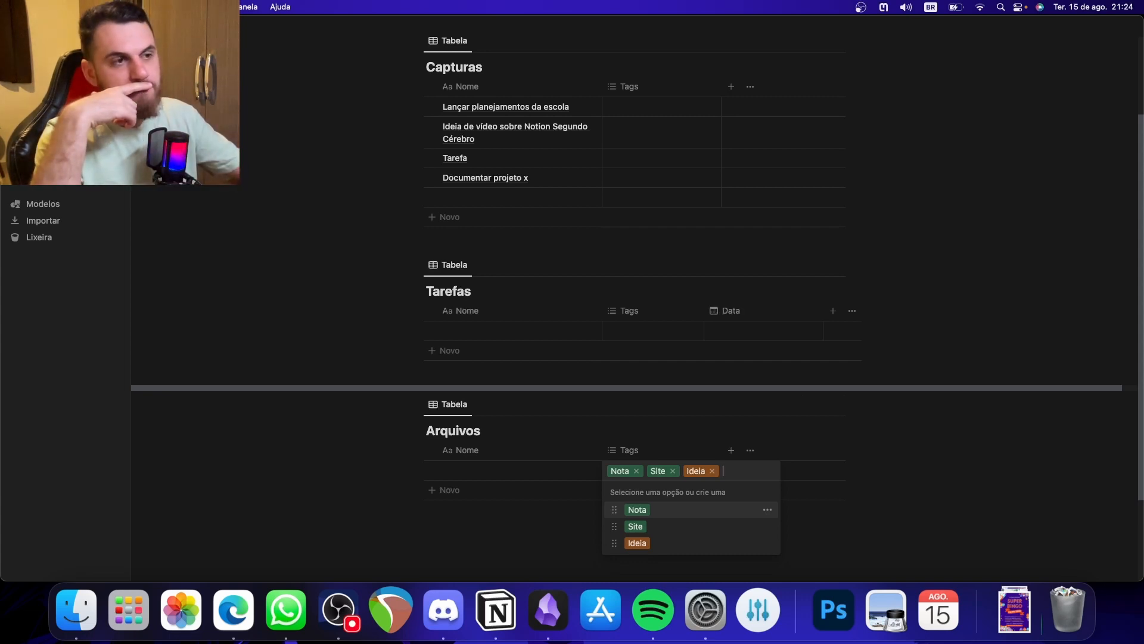
# - Add a date property named Data to the Arquivos table and narrow its column
pyautogui.click(733, 452)
pyautogui.click(731, 450)
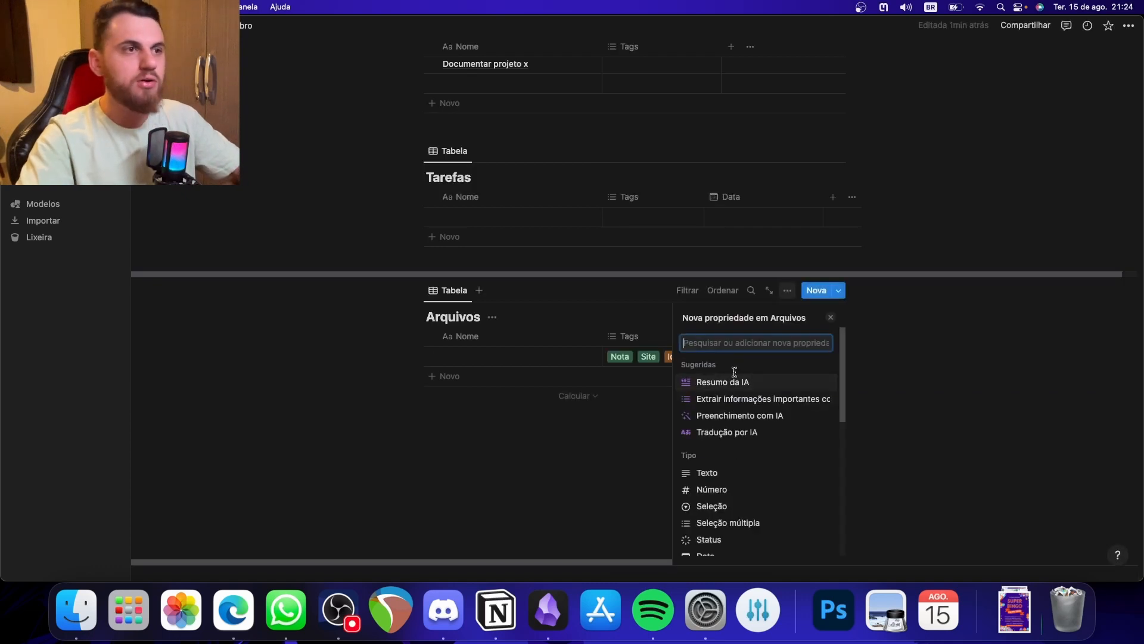
pyautogui.write('data')
pyautogui.click(711, 384)
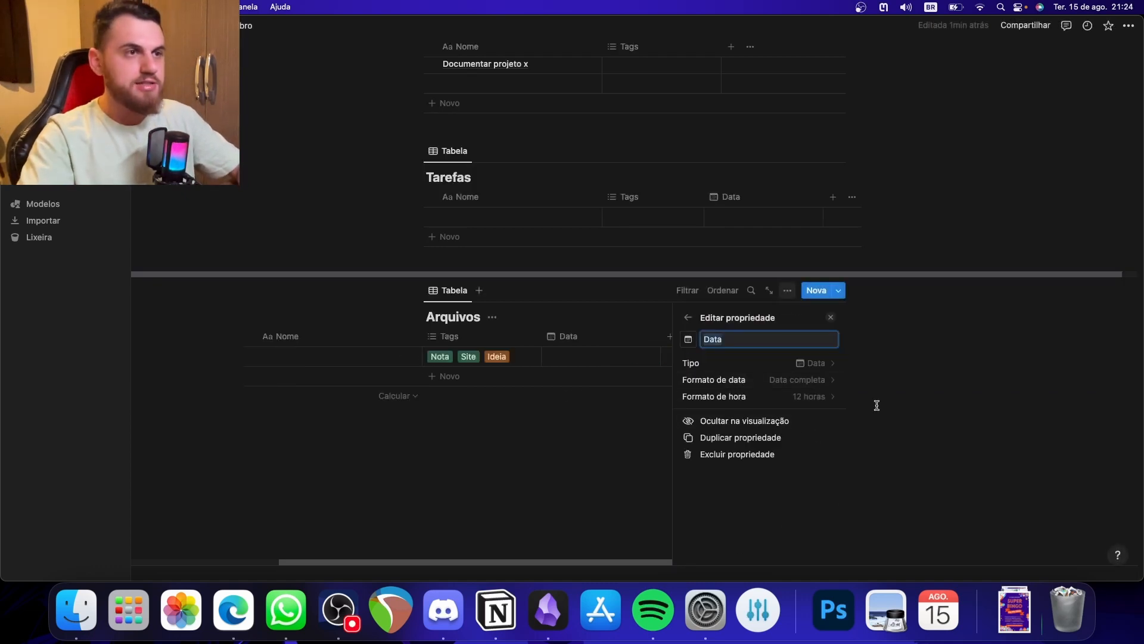
pyautogui.click(555, 436)
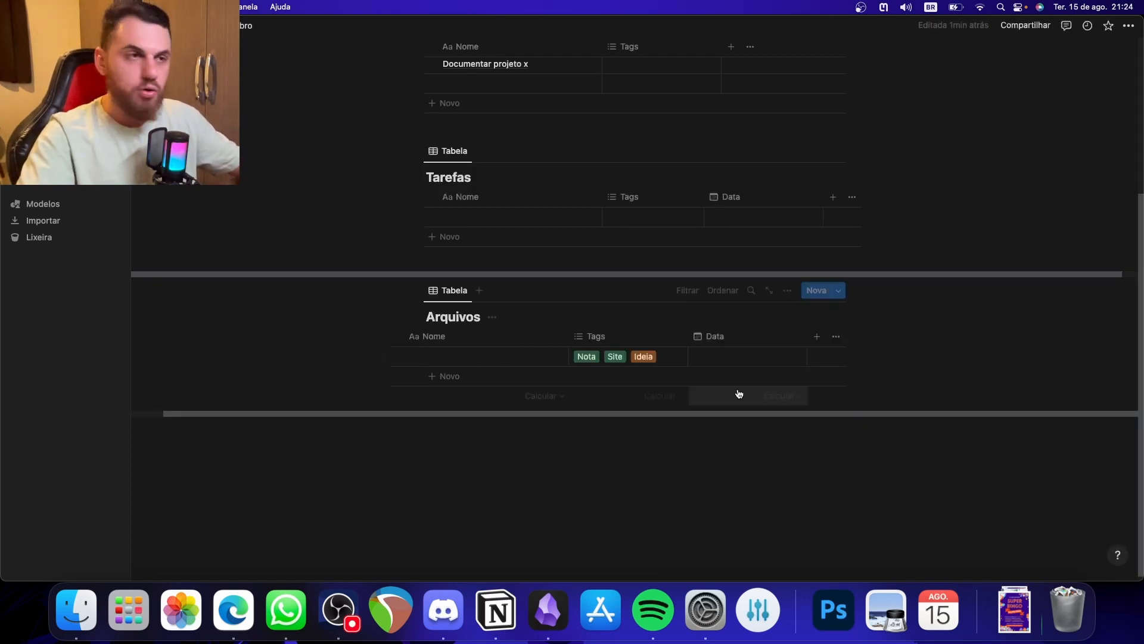
pyautogui.moveTo(807, 335); pyautogui.dragTo(756, 340)
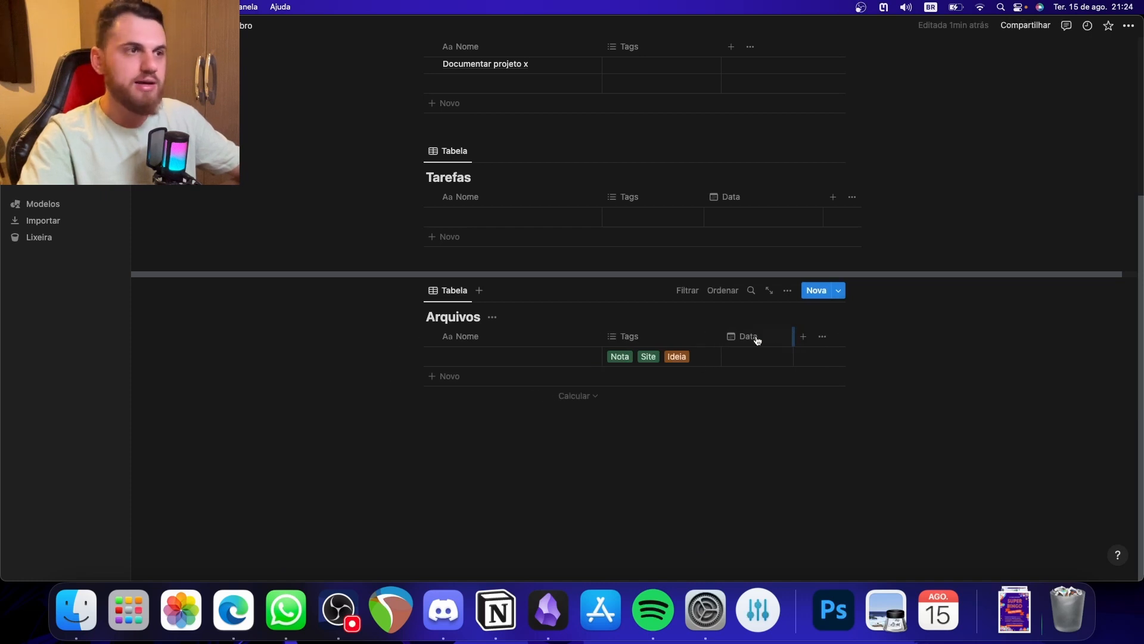
# - Remove all three tags from the blank Arquivos row and narrow the table's Tags column
pyautogui.click(665, 360)
pyautogui.click(673, 357)
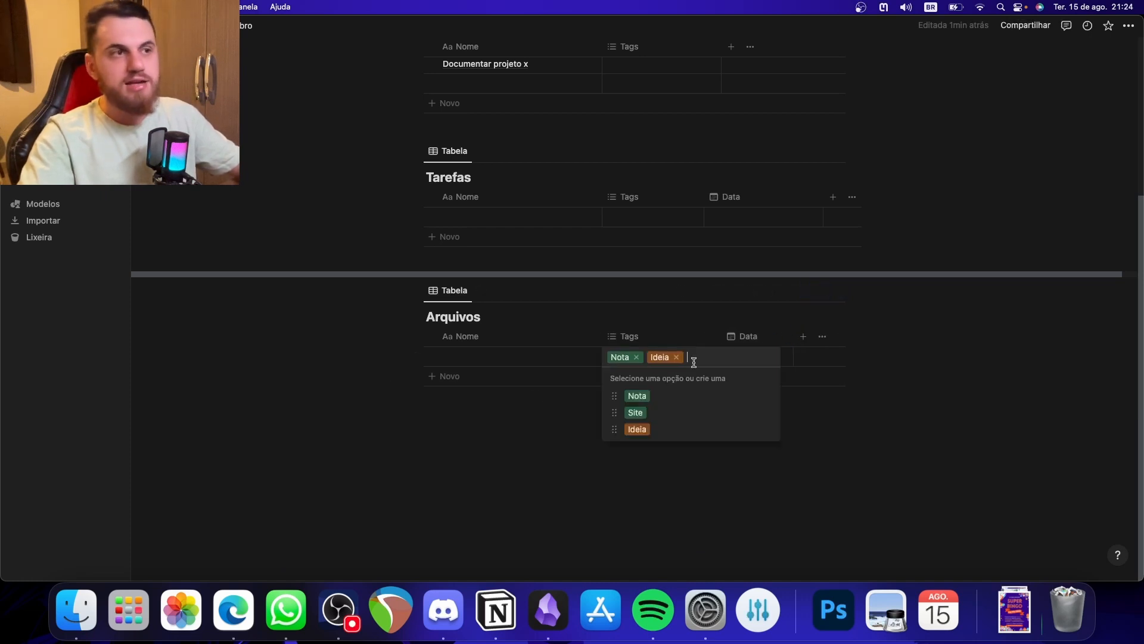
pyautogui.click(678, 357)
pyautogui.click(637, 357)
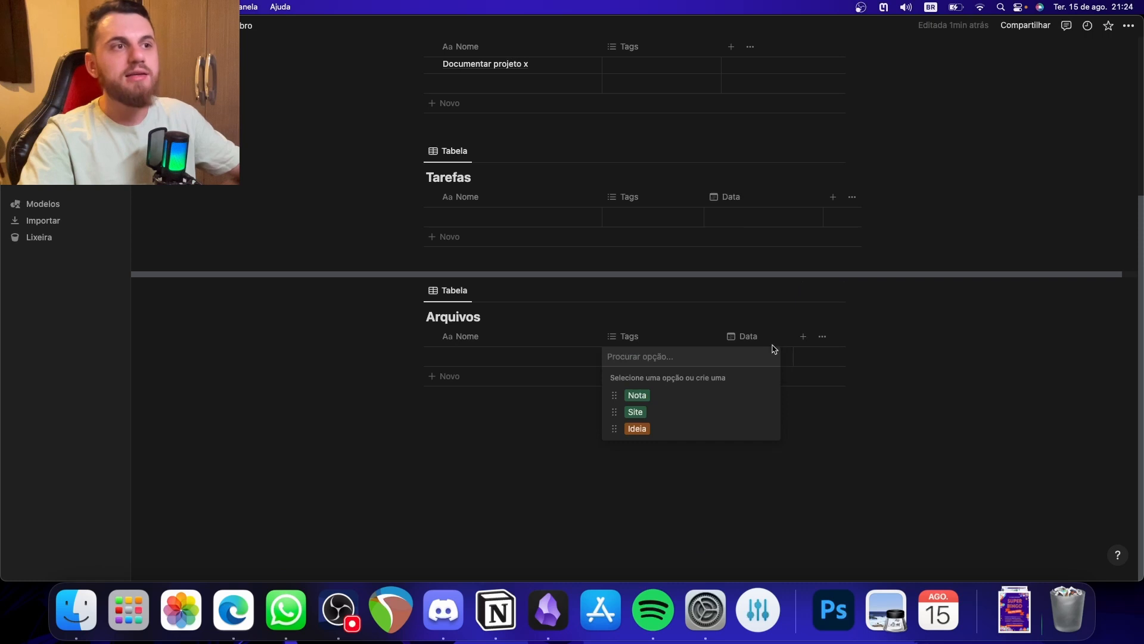
pyautogui.press('Escape')
pyautogui.moveTo(721, 333); pyautogui.dragTo(661, 335)
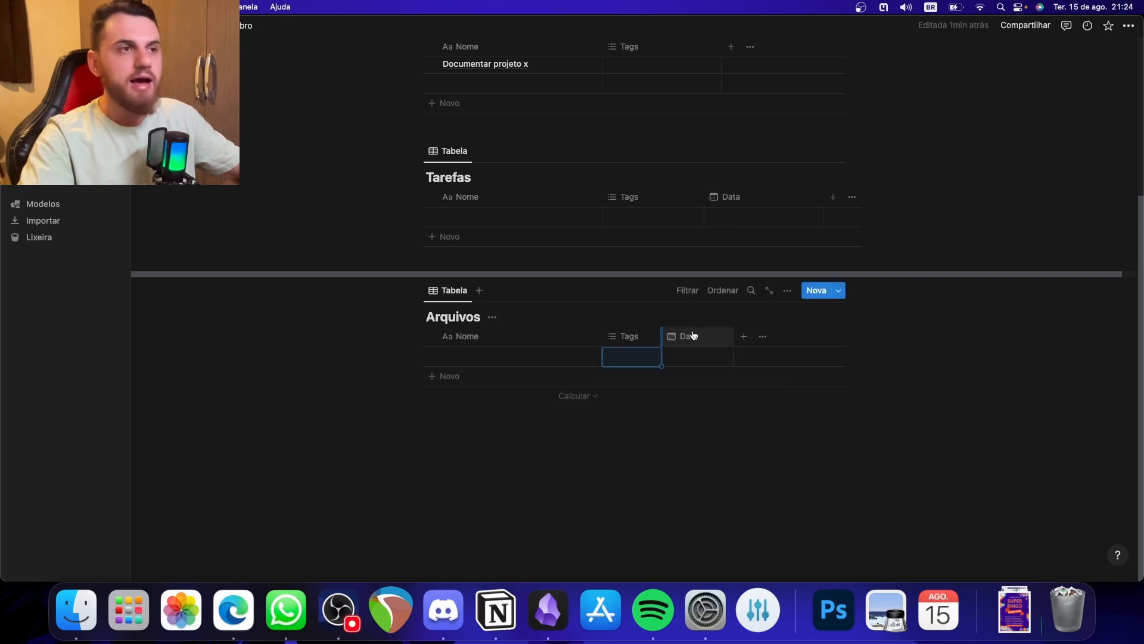
# - Add a URL property to the Arquivos table and narrow its column
pyautogui.click(741, 336)
pyautogui.write('url')
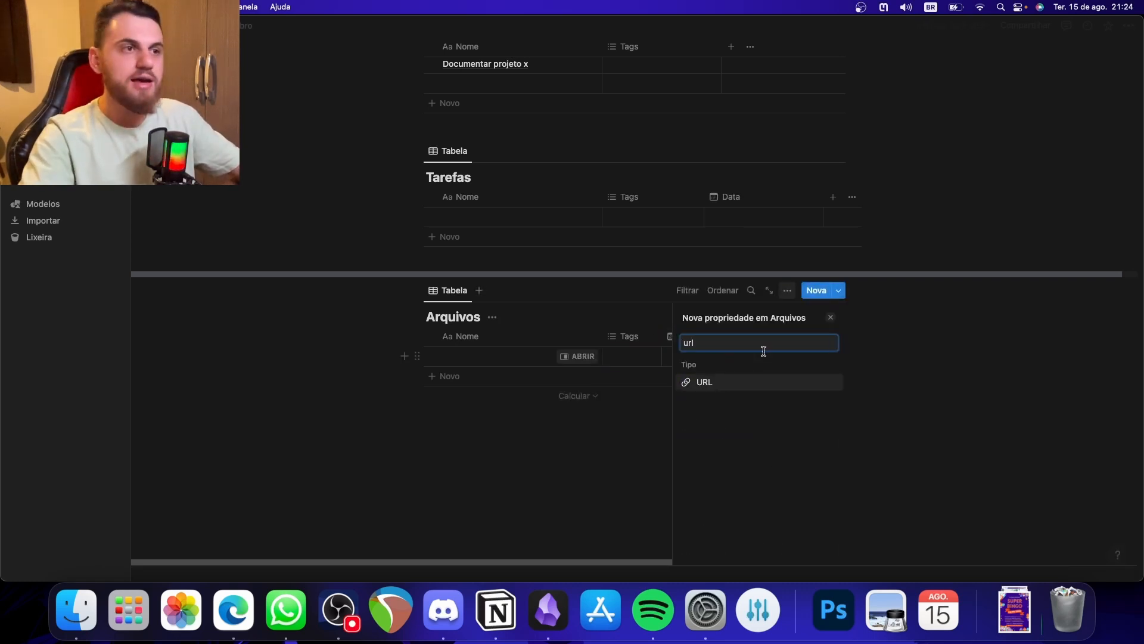
pyautogui.click(764, 382)
pyautogui.click(632, 467)
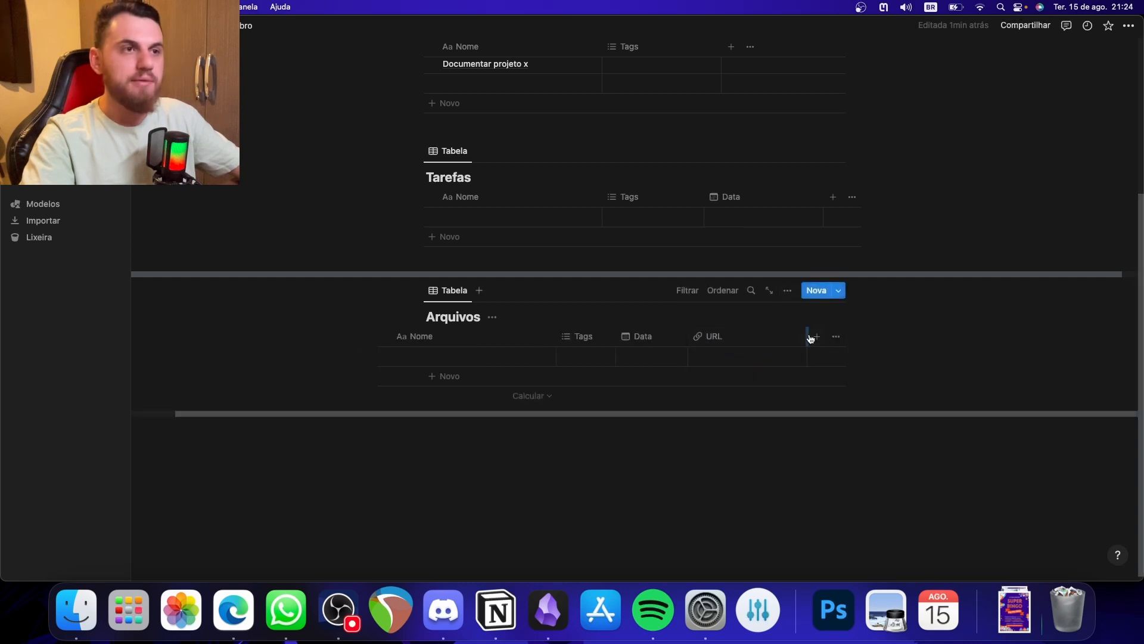
pyautogui.moveTo(807, 334); pyautogui.dragTo(757, 334)
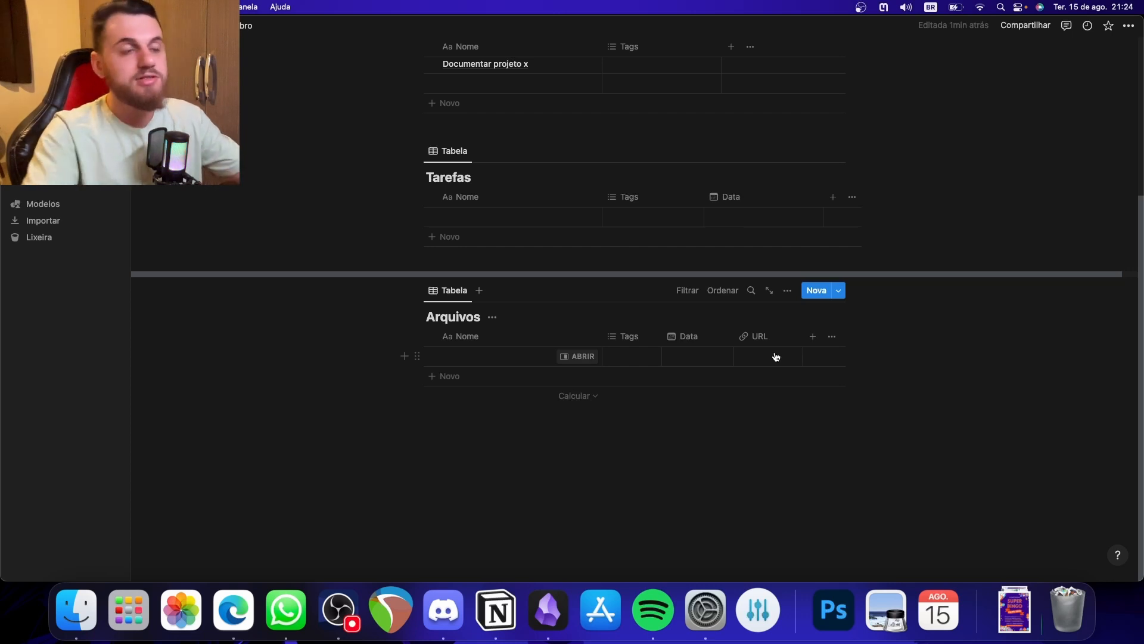
# - Narrow the Nome column of the Arquivos table and the Data column of the Tarefas table
pyautogui.moveTo(602, 335); pyautogui.dragTo(562, 335)
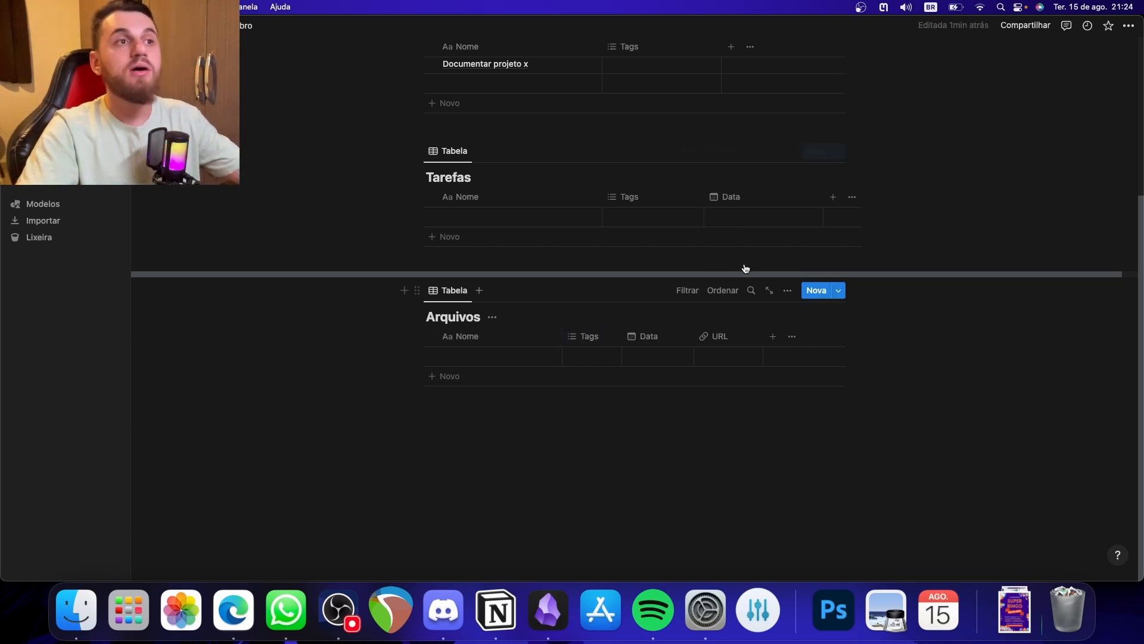
pyautogui.moveTo(823, 197); pyautogui.dragTo(795, 194)
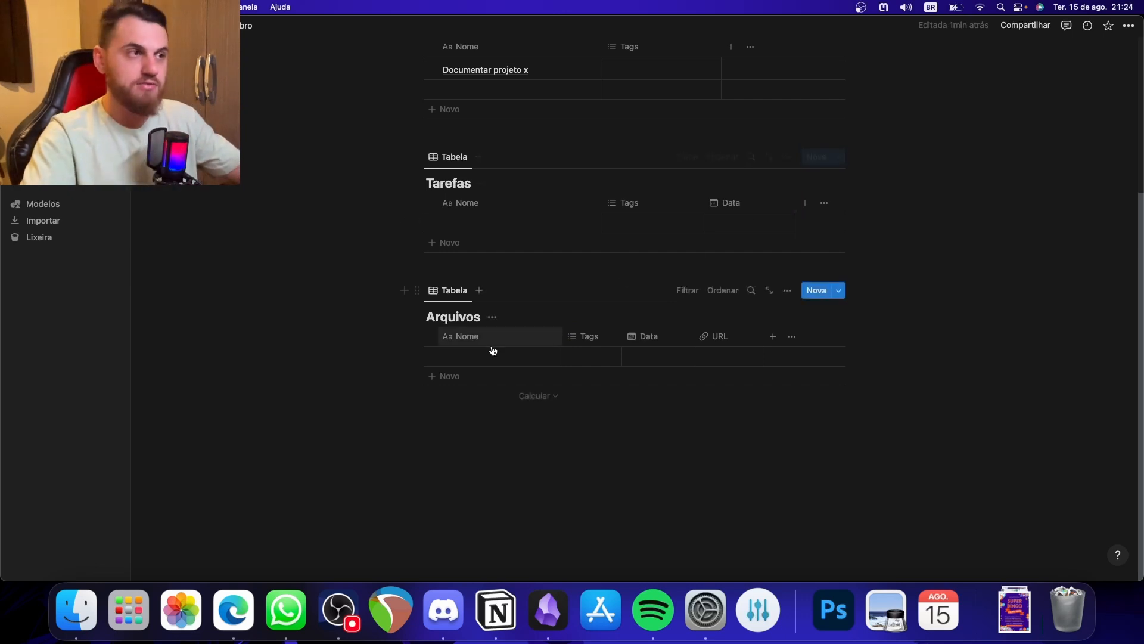
pyautogui.click(470, 356)
pyautogui.press('Escape')
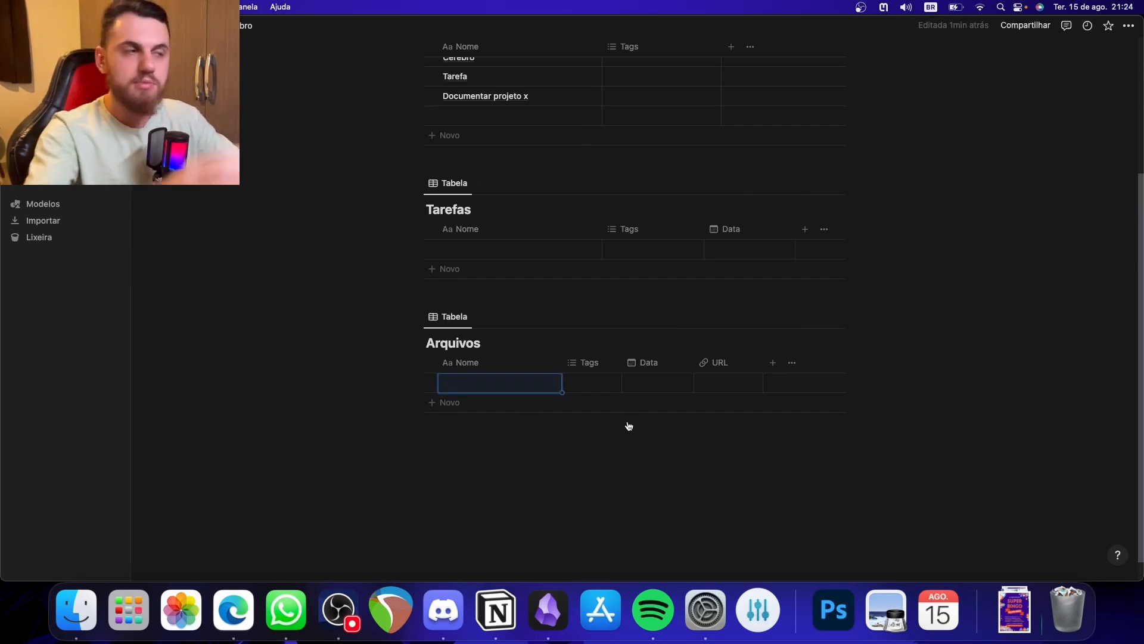
# - Delete the blank rows from the Arquivos and Tarefas tables
pyautogui.click(432, 383)
pyautogui.press('BackSpace')
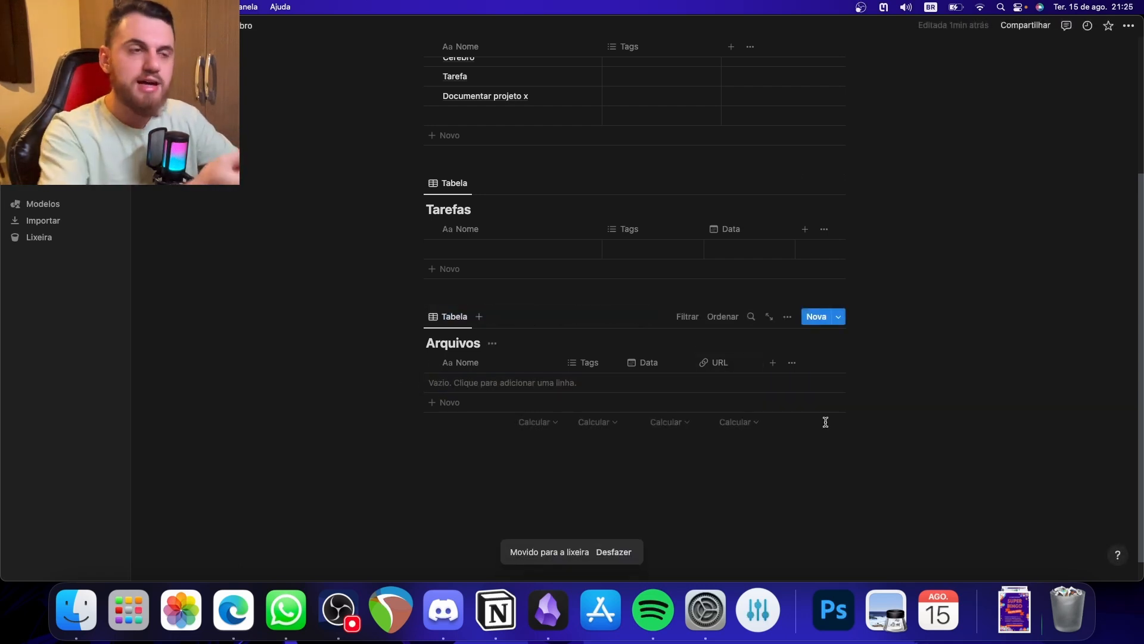
pyautogui.scroll(5, 816, 417)
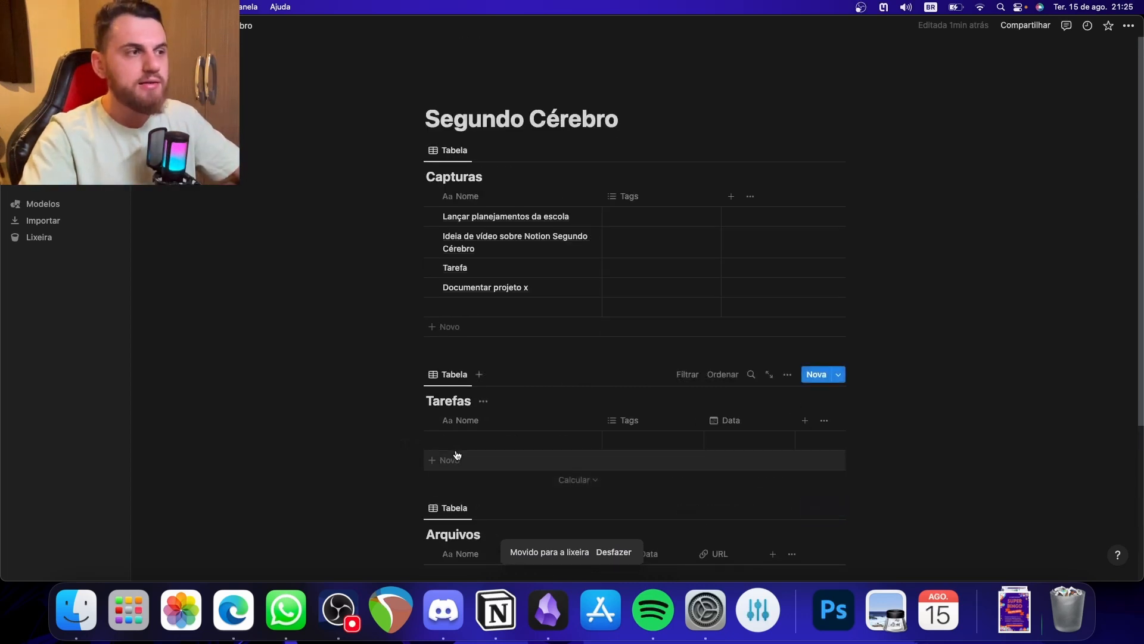
pyautogui.moveTo(388, 439); pyautogui.dragTo(479, 428)
pyautogui.press('BackSpace')
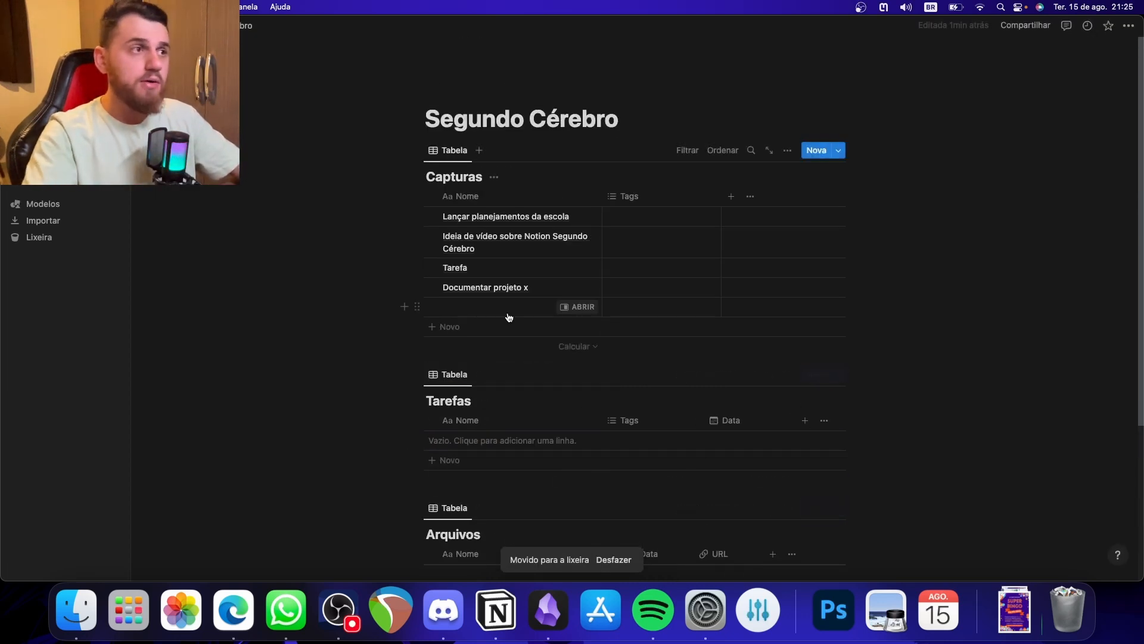
pyautogui.click(510, 315)
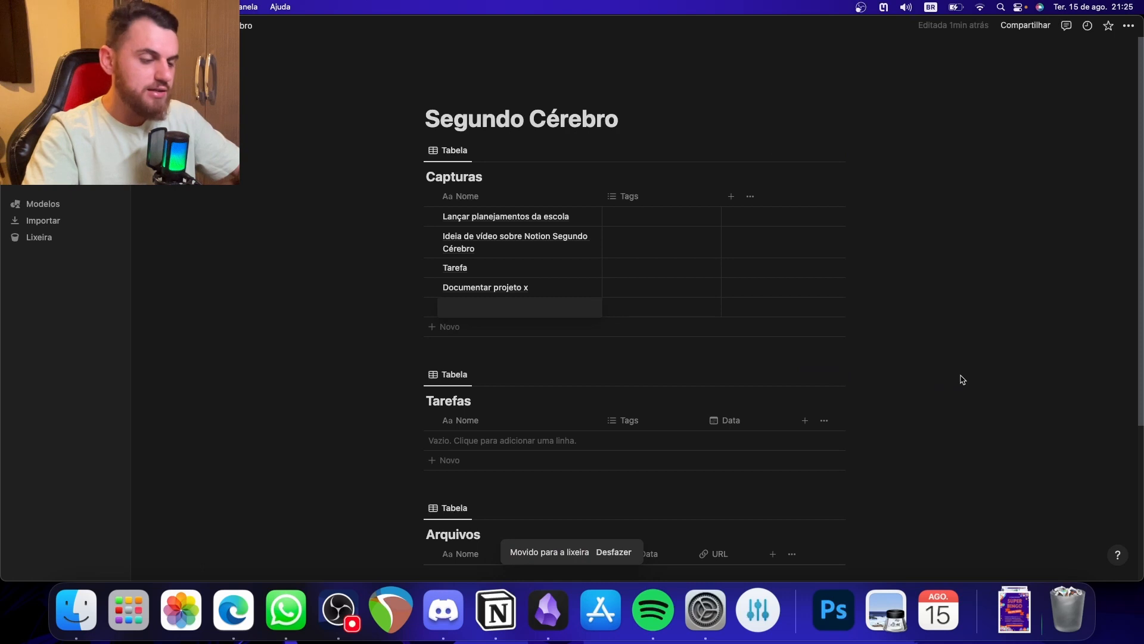
pyautogui.scroll(-1, 1021, 435)
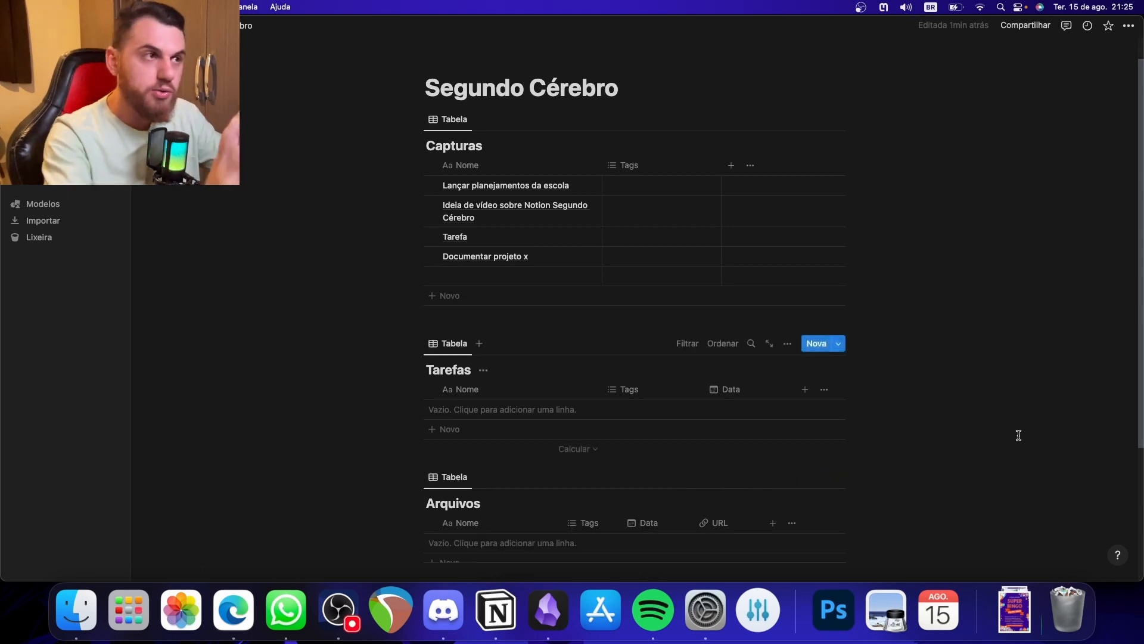
pyautogui.scroll(-2, 1020, 435)
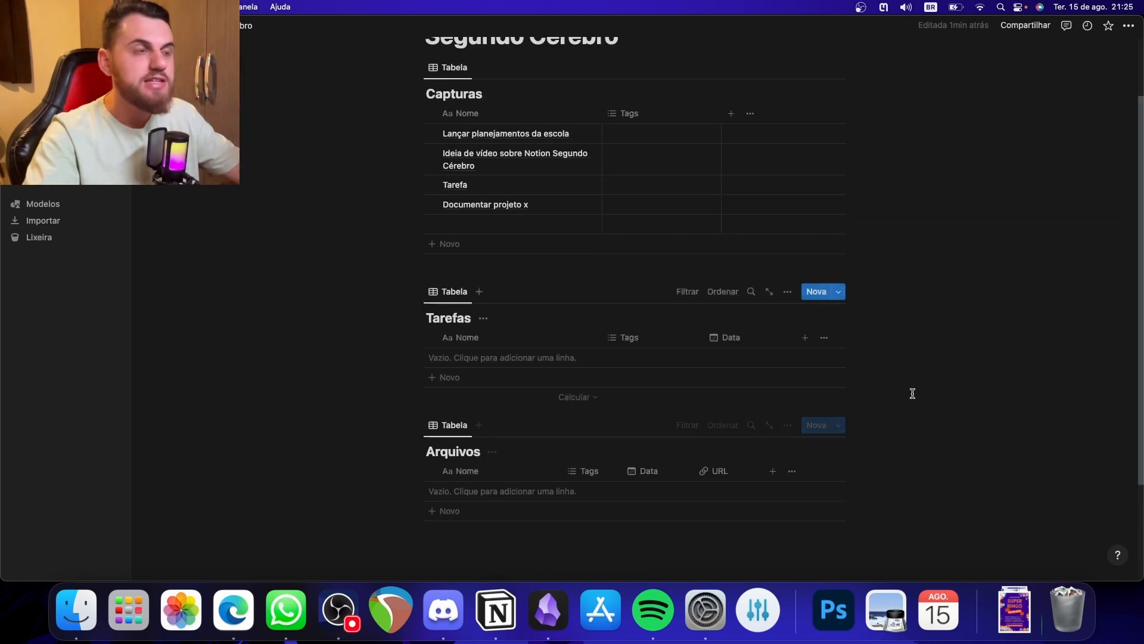
pyautogui.scroll(1, 956, 420)
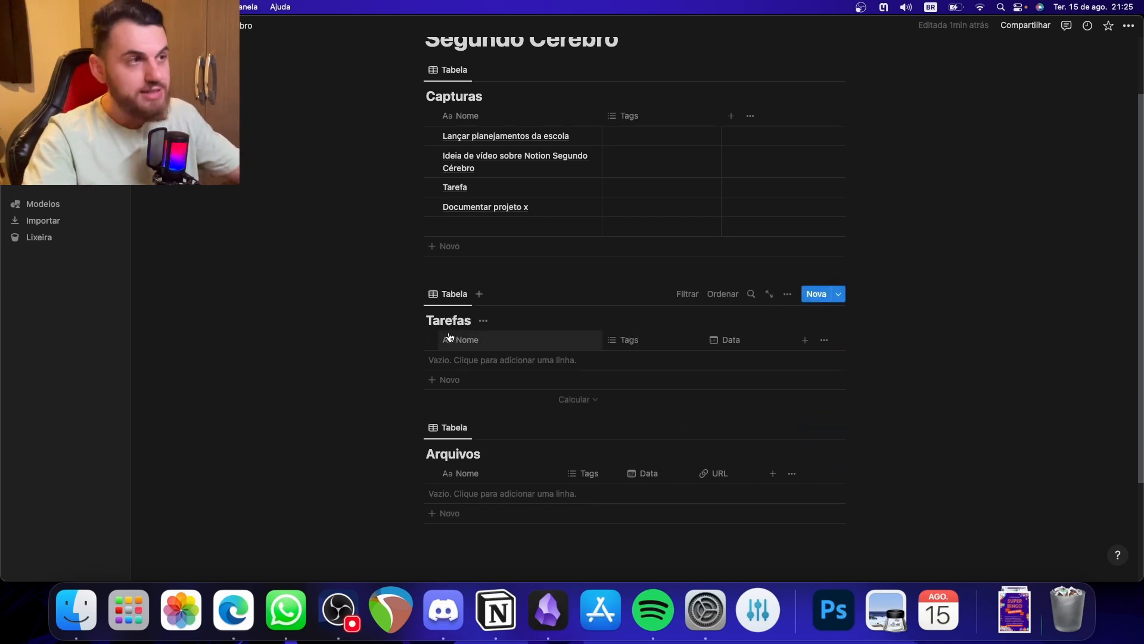
# - Name the table view of the Tarefas database Lançar Tarefa
pyautogui.click(451, 294)
pyautogui.click(472, 319)
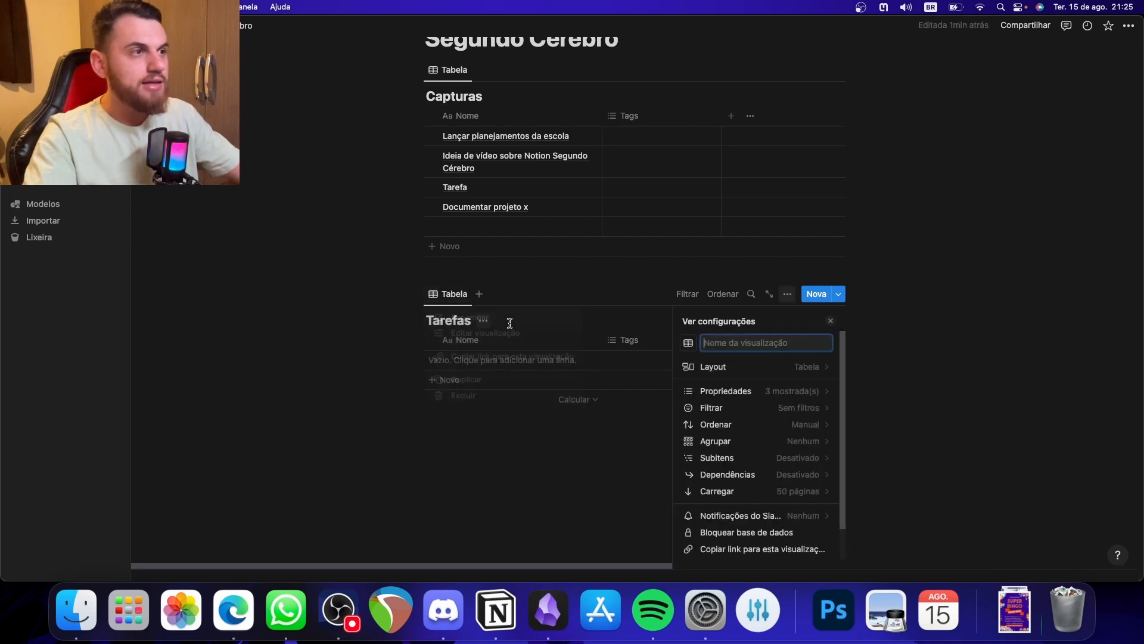
pyautogui.write('Lançar Tarefa')
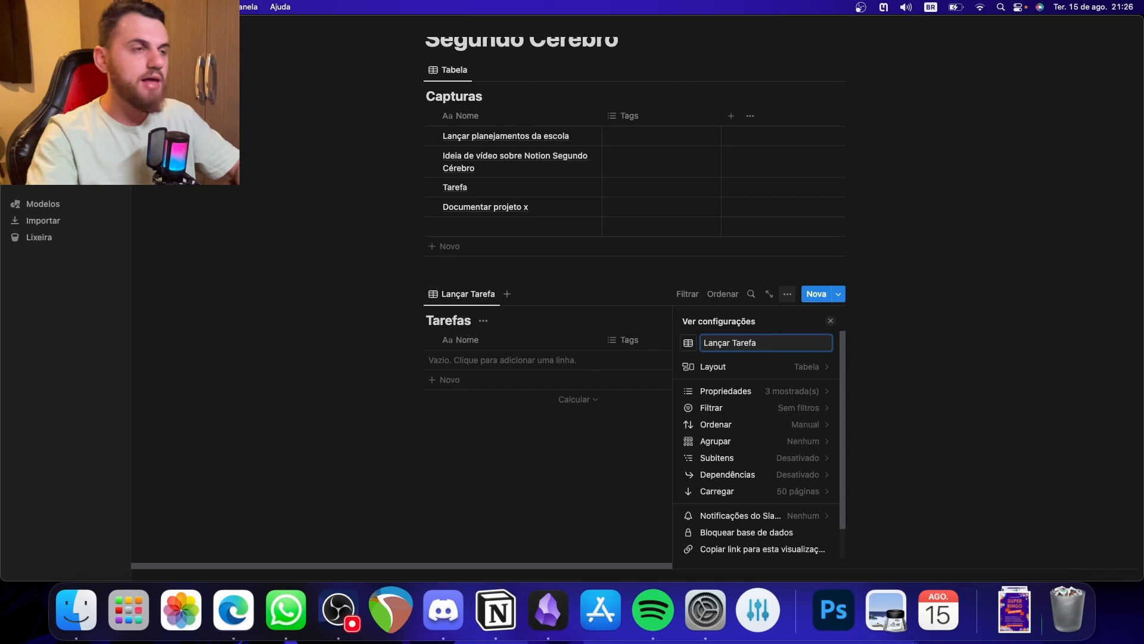
pyautogui.click(536, 498)
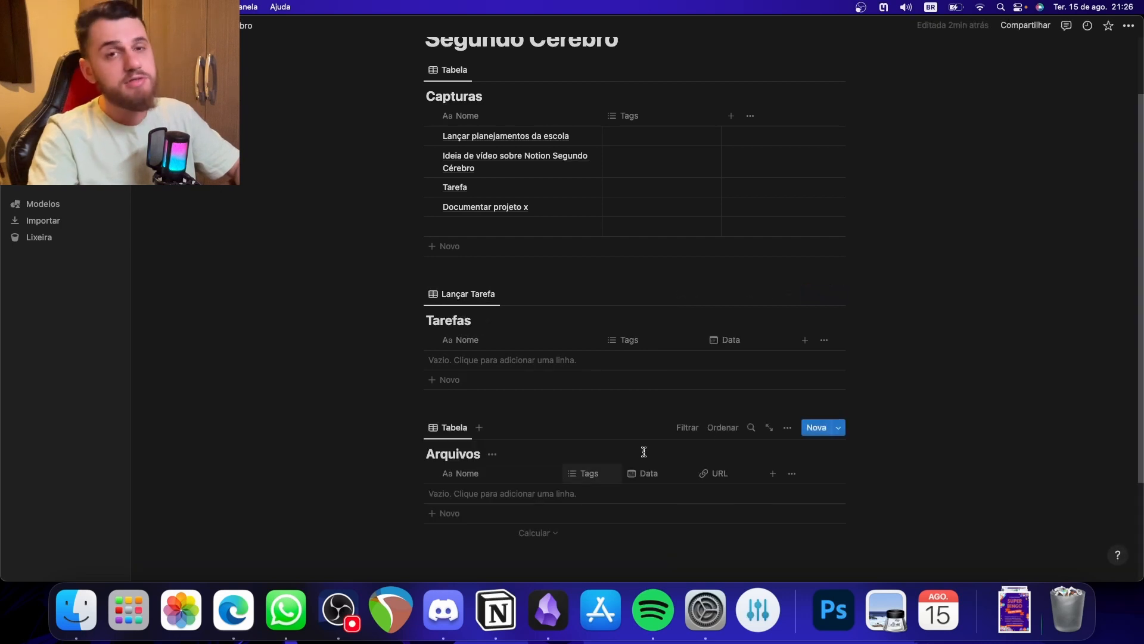
pyautogui.click(493, 296)
pyautogui.click(513, 332)
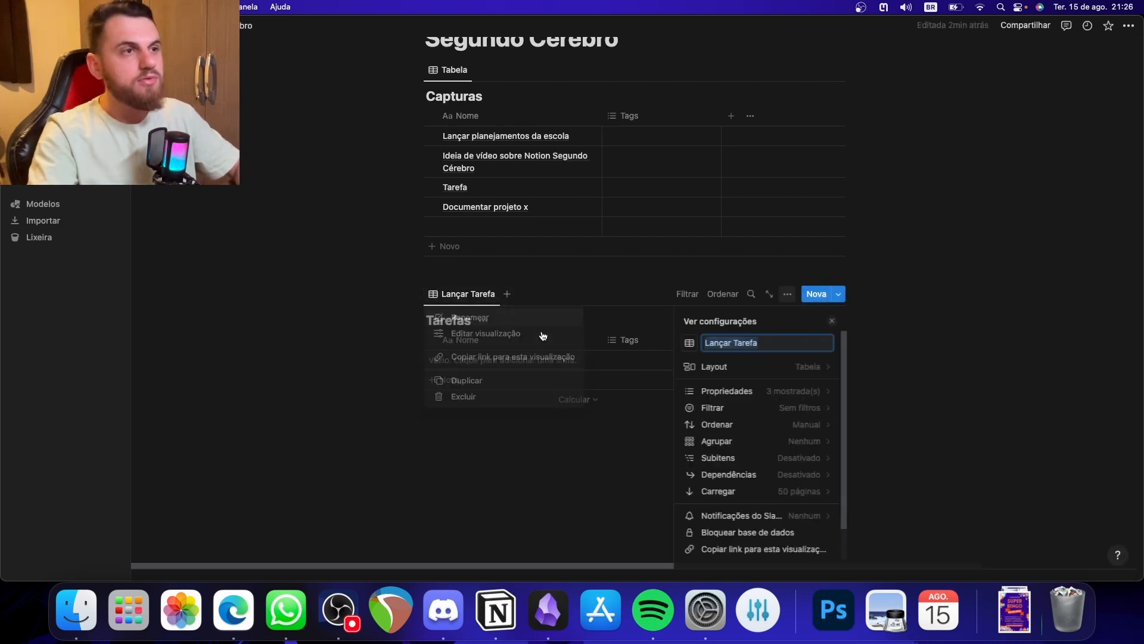
pyautogui.click(725, 341)
pyautogui.click(670, 346)
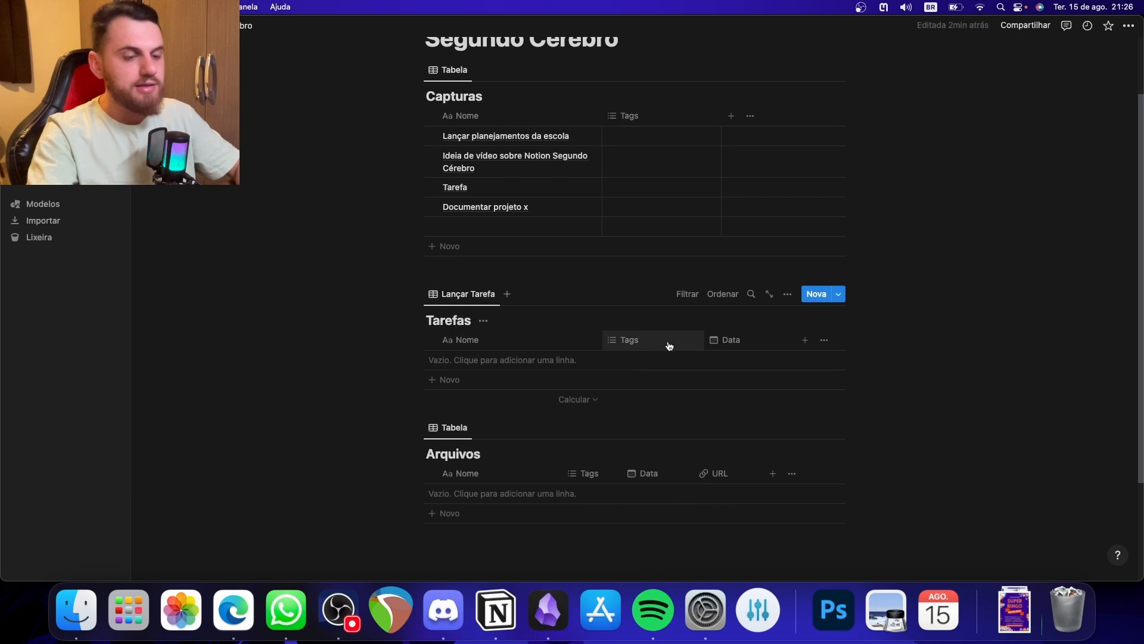
# - Shorten the Tarefas view's name to Tarefa and give it the filled circle check mark icon
pyautogui.click(478, 294)
pyautogui.click(498, 317)
pyautogui.click(729, 332)
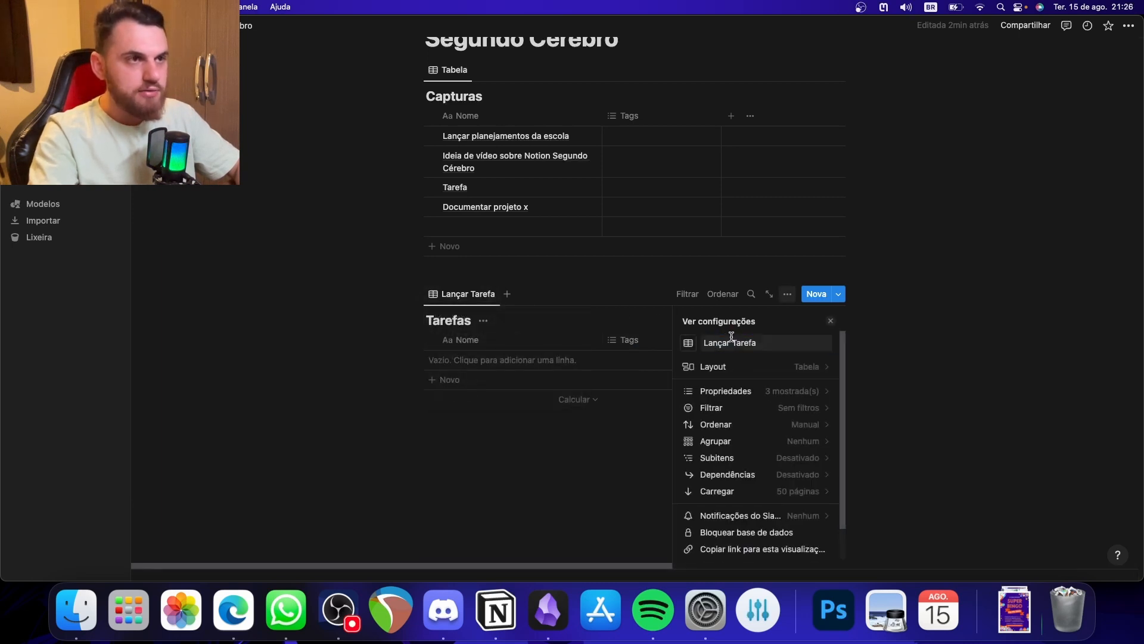
pyautogui.moveTo(733, 342); pyautogui.dragTo(707, 344)
pyautogui.press('BackSpace')
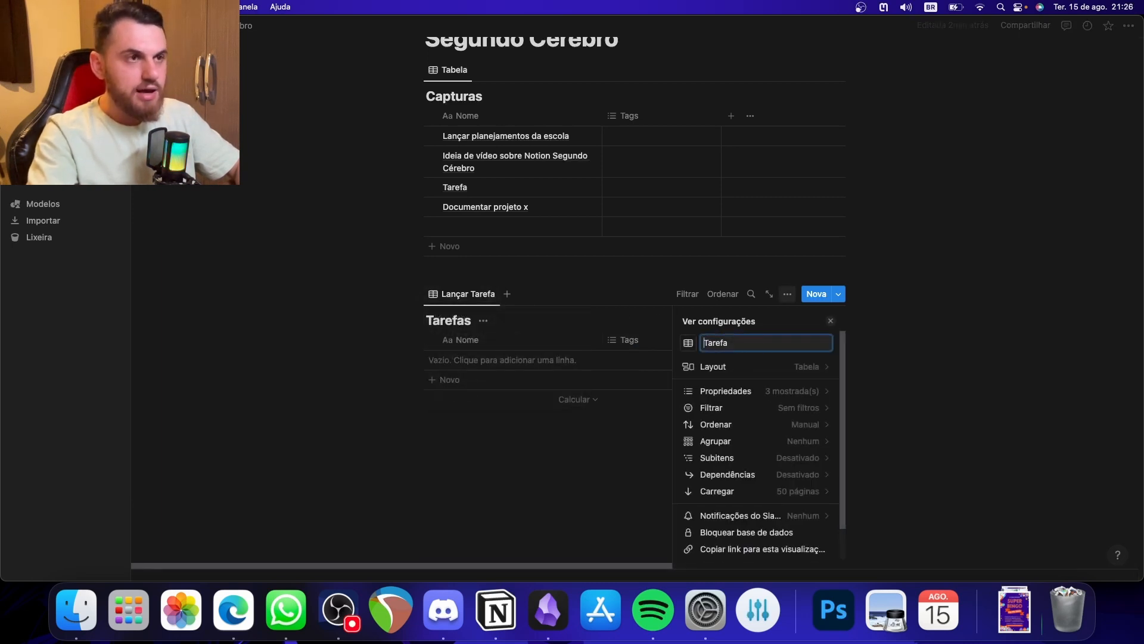
pyautogui.click(689, 343)
pyautogui.write('check')
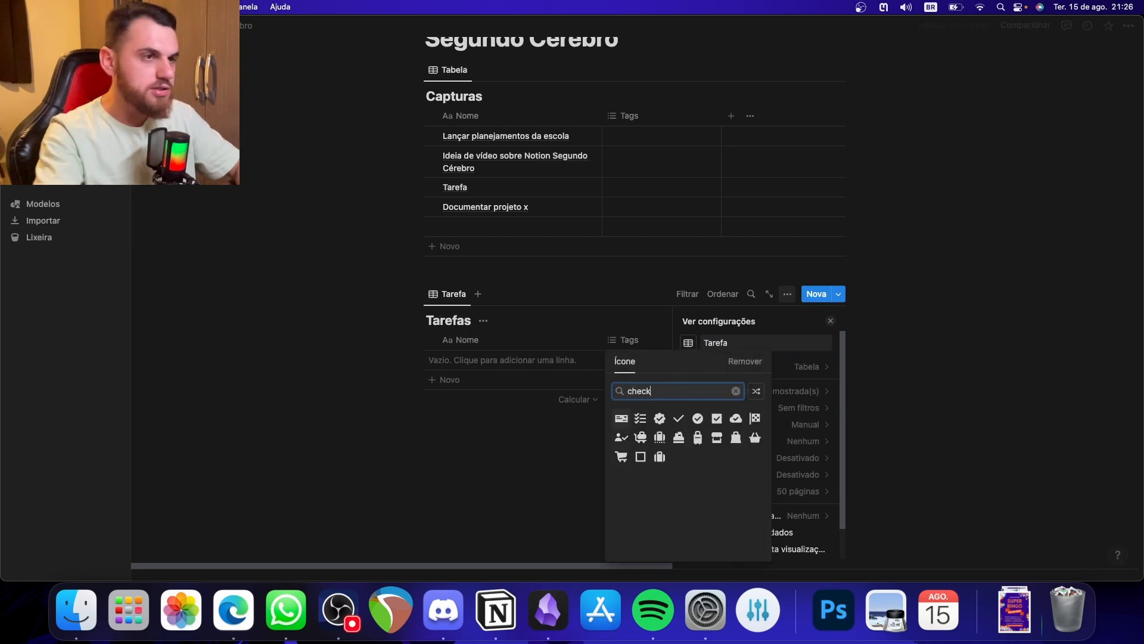
pyautogui.click(698, 419)
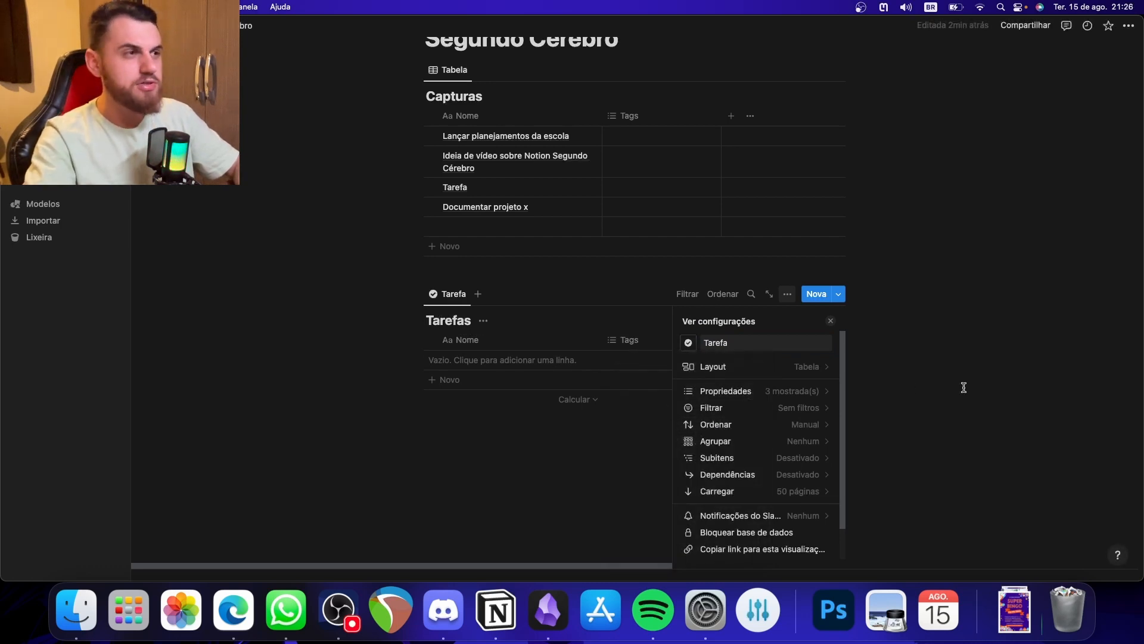
# - Add a list view named Para hoje to the Tarefas database and give it a calendar icon
pyautogui.click(485, 292)
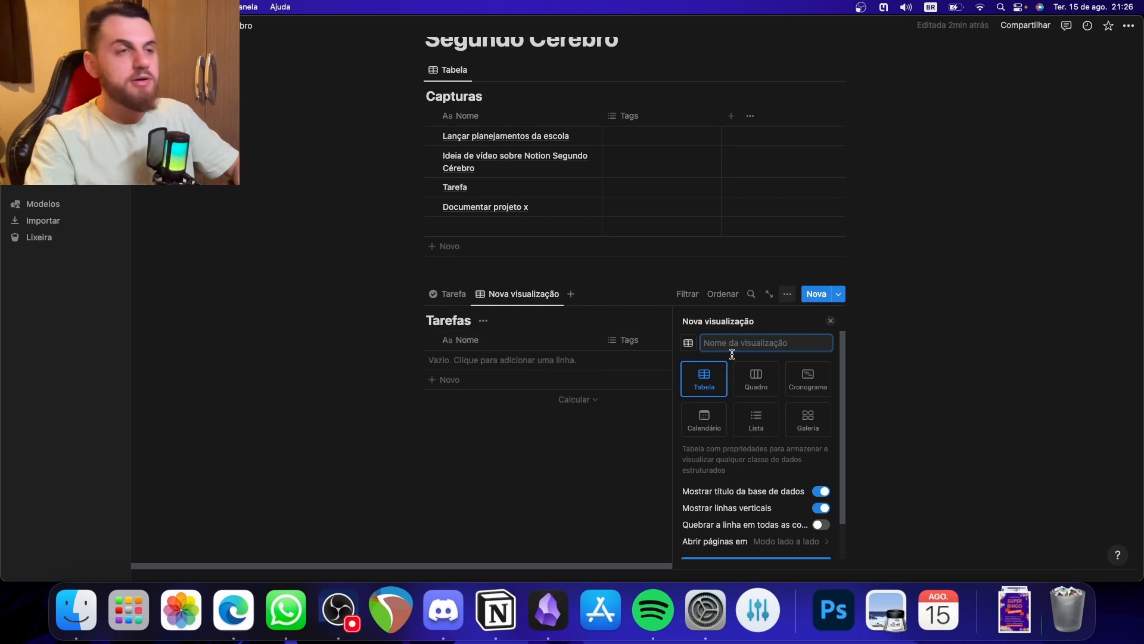
pyautogui.write('Para ho')
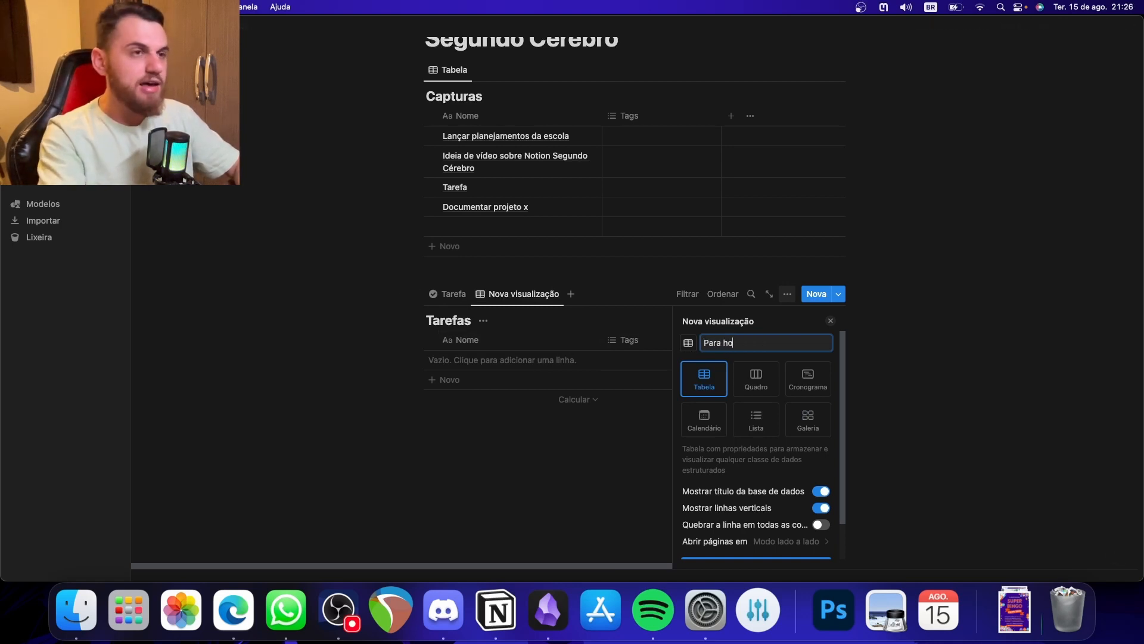
pyautogui.write('je')
pyautogui.click(689, 342)
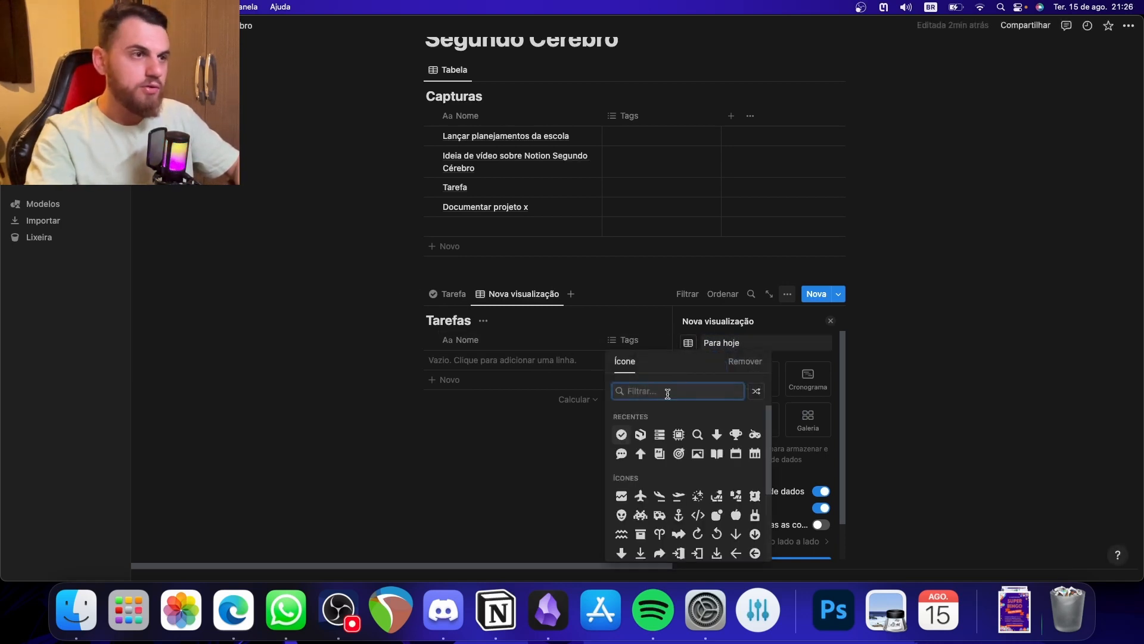
pyautogui.write('calen')
pyautogui.click(642, 420)
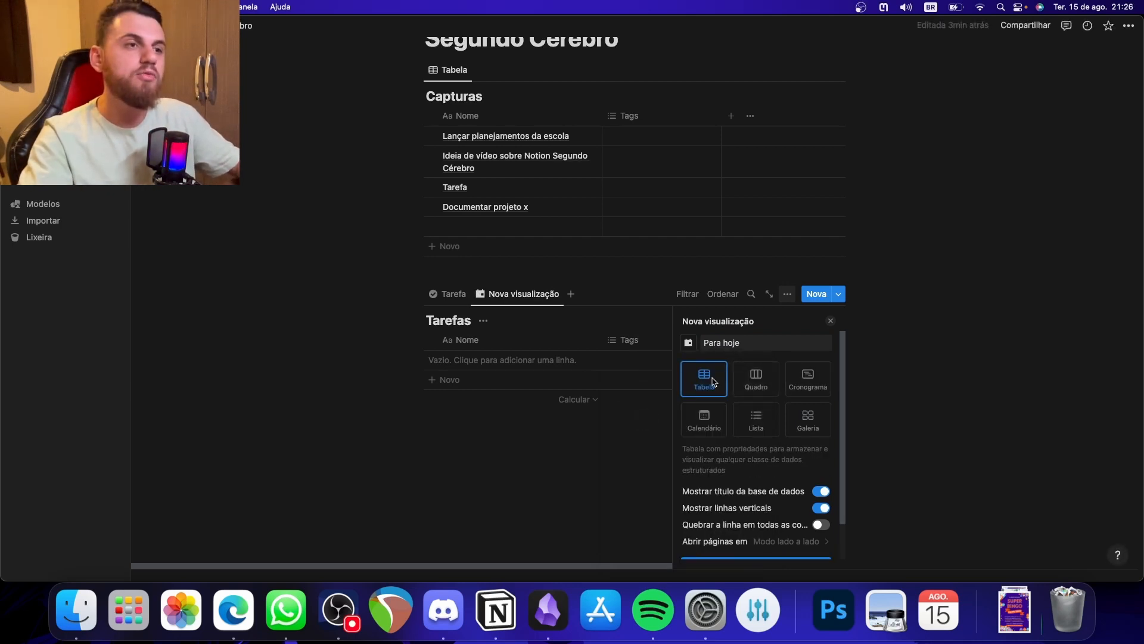
pyautogui.click(755, 427)
pyautogui.click(582, 417)
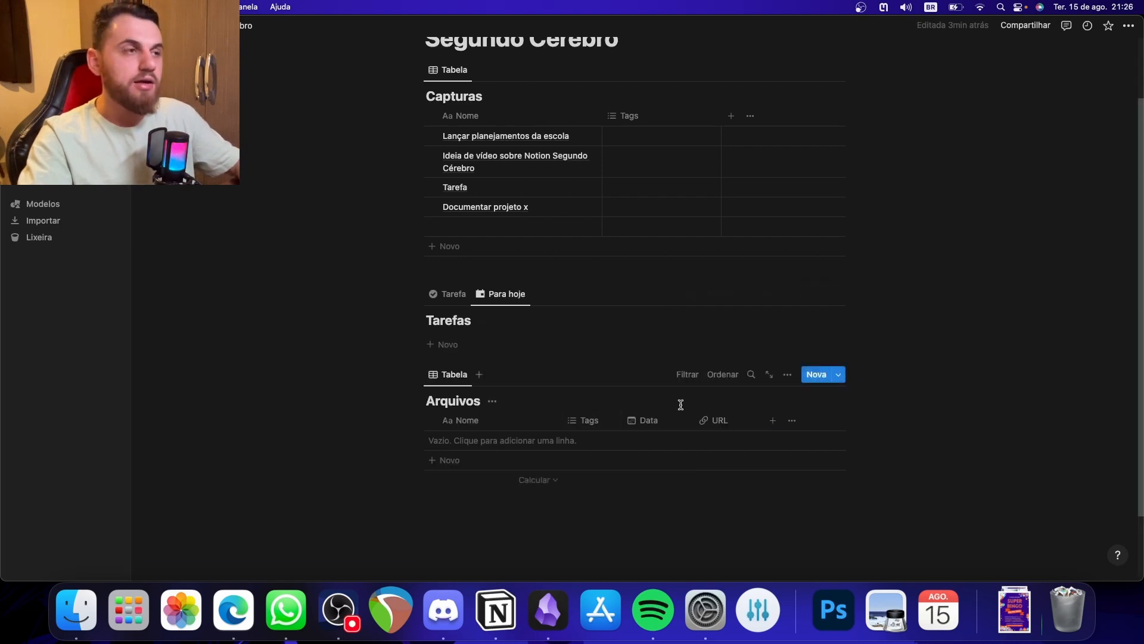
# - Add an untitled task in the Para hoje view and close its page
pyautogui.click(498, 352)
pyautogui.click(528, 342)
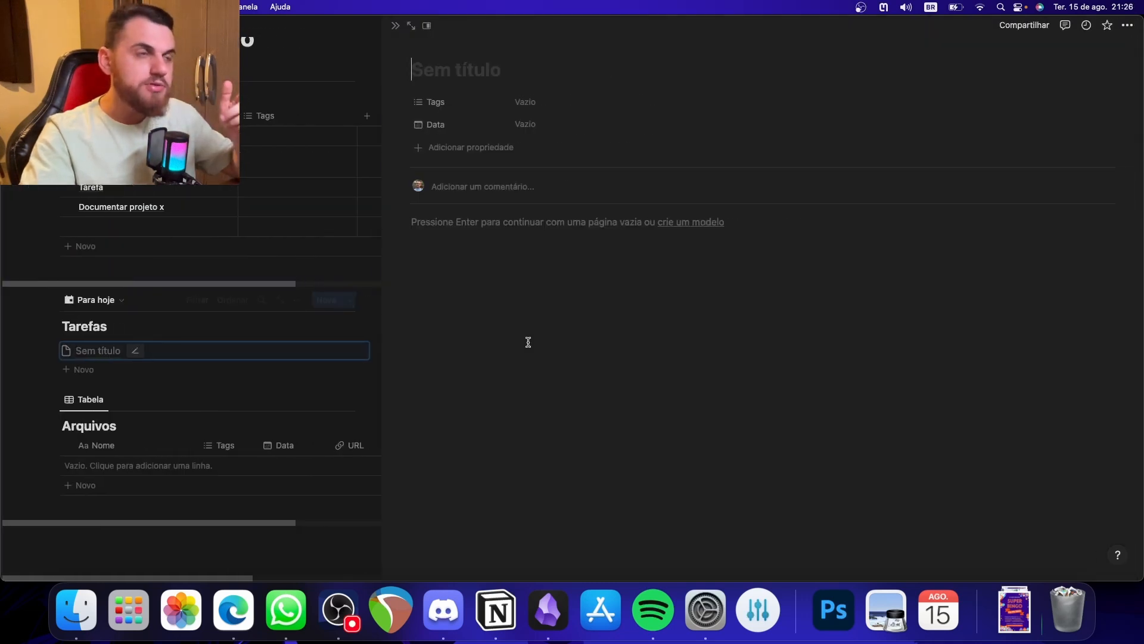
pyautogui.click(395, 26)
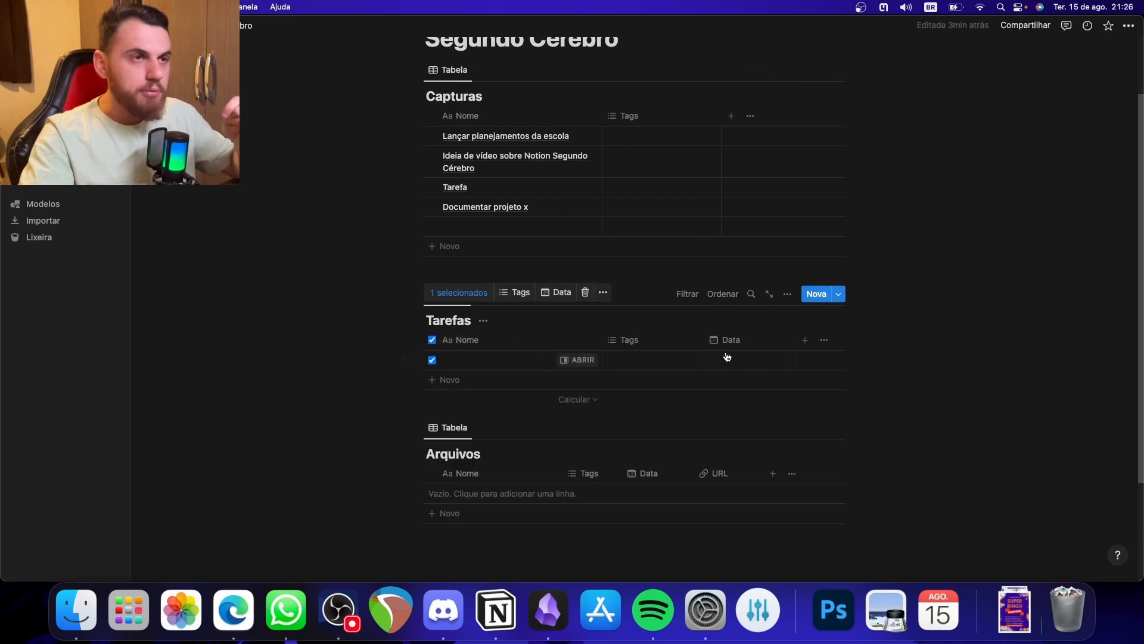
# - Add a Status property to the Tarefas database and rename its Done option Feito
pyautogui.click(806, 340)
pyautogui.scroll(-1, 740, 484)
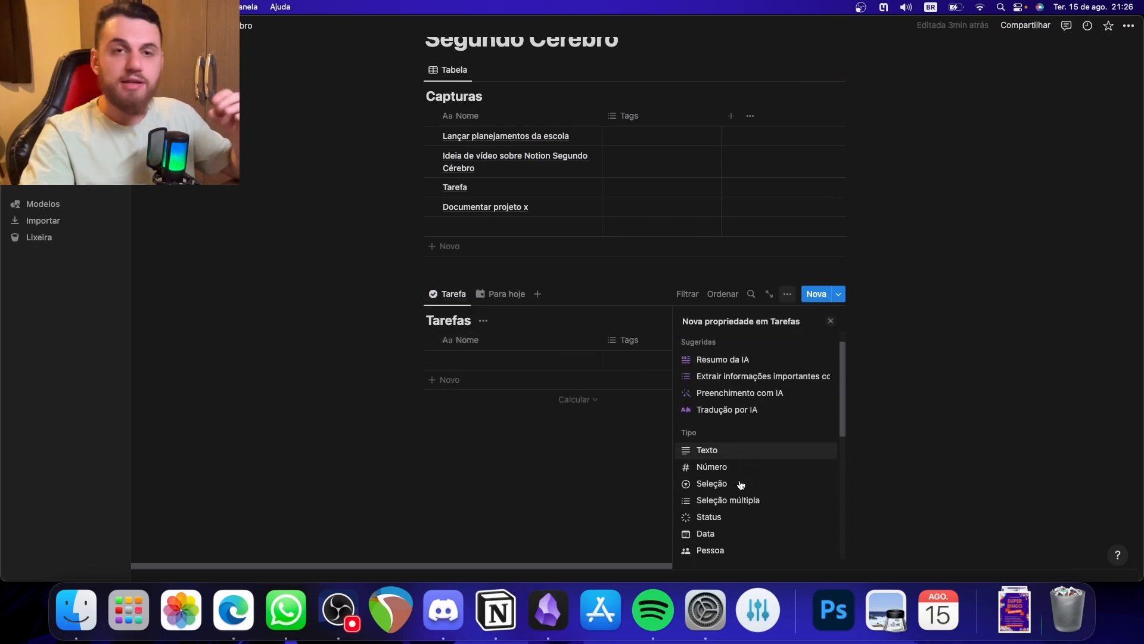
pyautogui.click(733, 516)
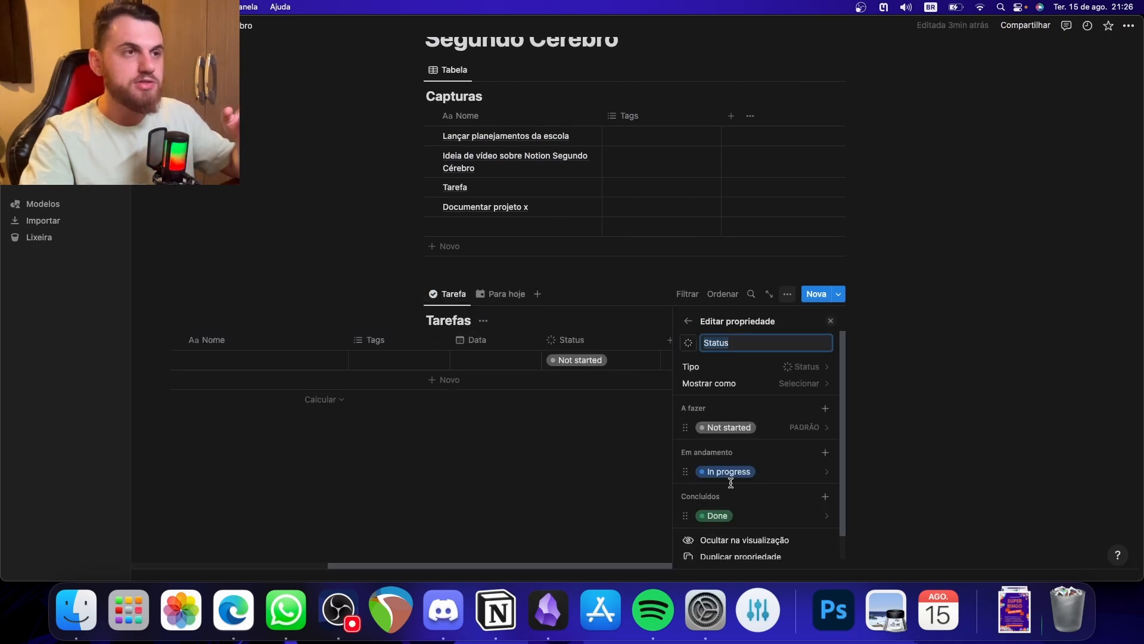
pyautogui.scroll(-1, 745, 432)
pyautogui.click(722, 495)
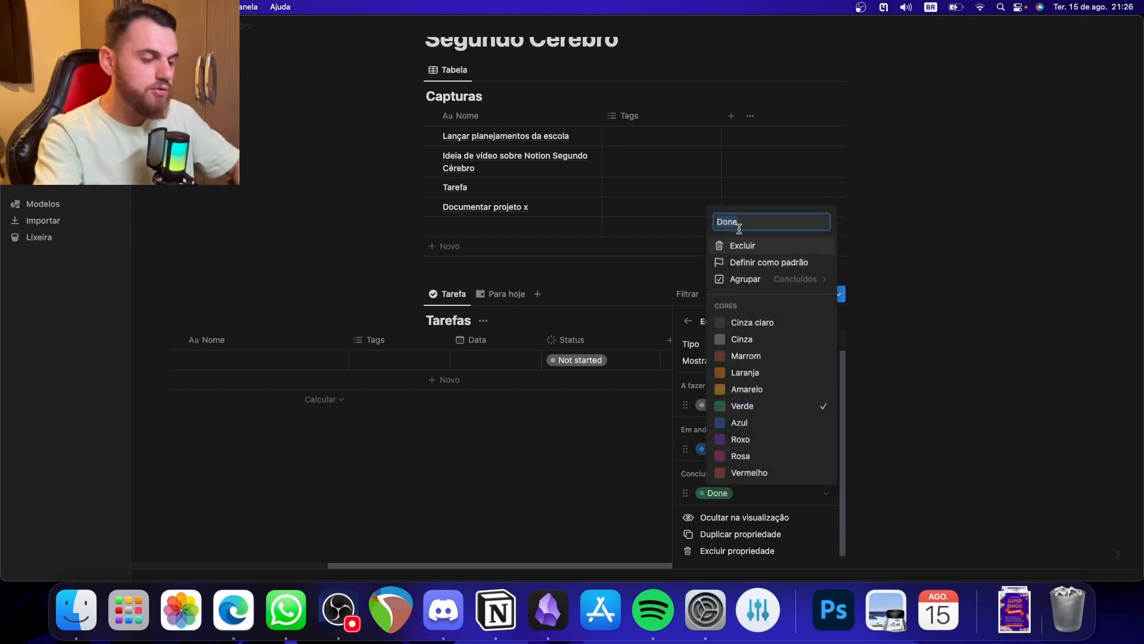
pyautogui.write('Feito')
pyautogui.press('Return')
# - Rename the In progress status option Em progresso
pyautogui.click(728, 449)
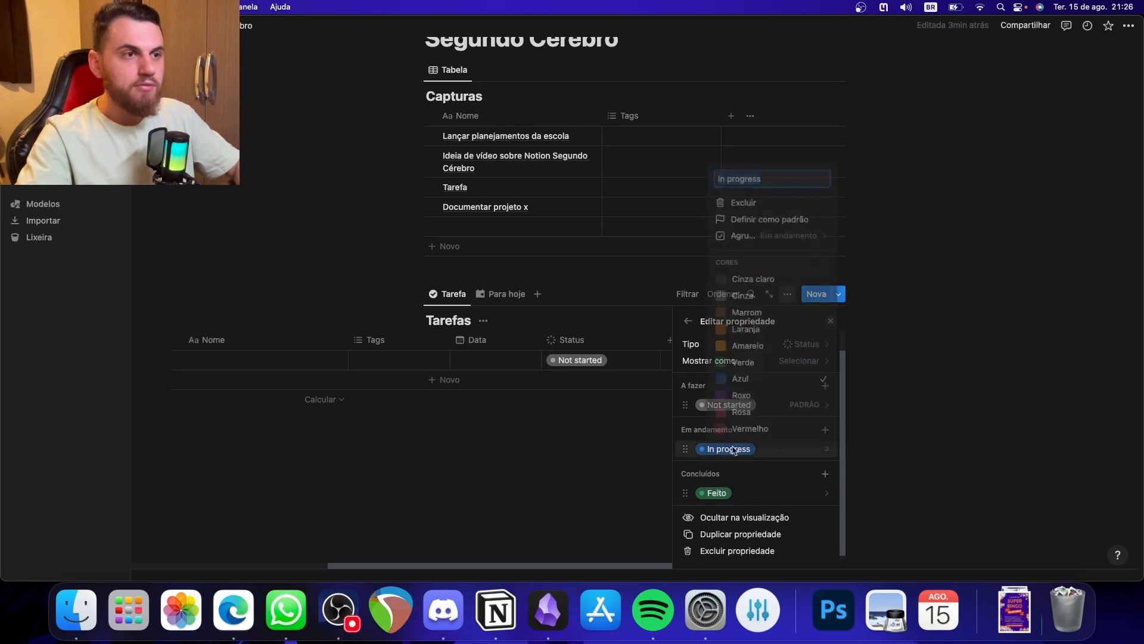
pyautogui.write('Em ')
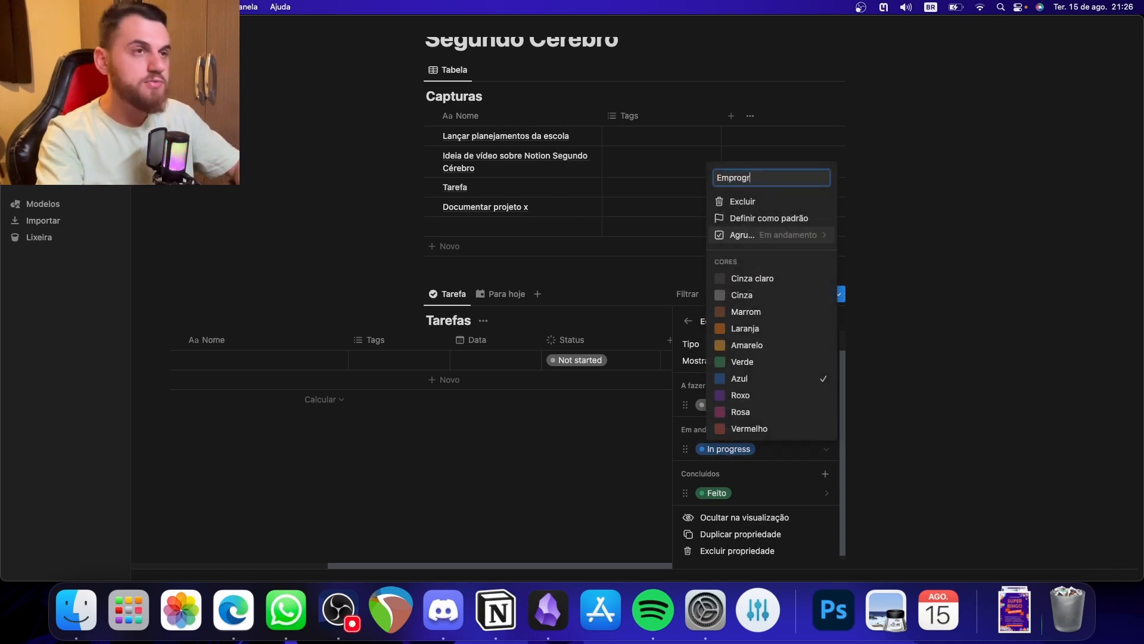
pyautogui.write('progresso')
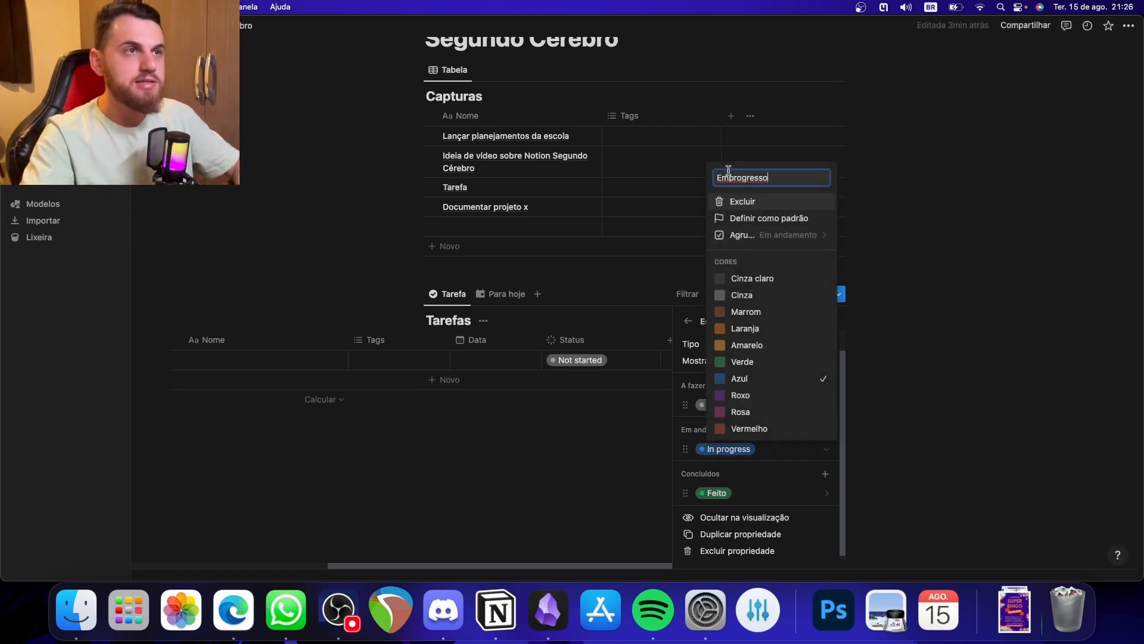
pyautogui.press('Left')
pyautogui.press('Left')
pyautogui.press('Left')
pyautogui.press('Left')
pyautogui.press('Left')
pyautogui.press('Left')
pyautogui.press('Left')
pyautogui.press('Left')
pyautogui.press('Left')
pyautogui.press('Return')
# - Rename the Not started status option Não iniciado and close the property settings
pyautogui.click(728, 405)
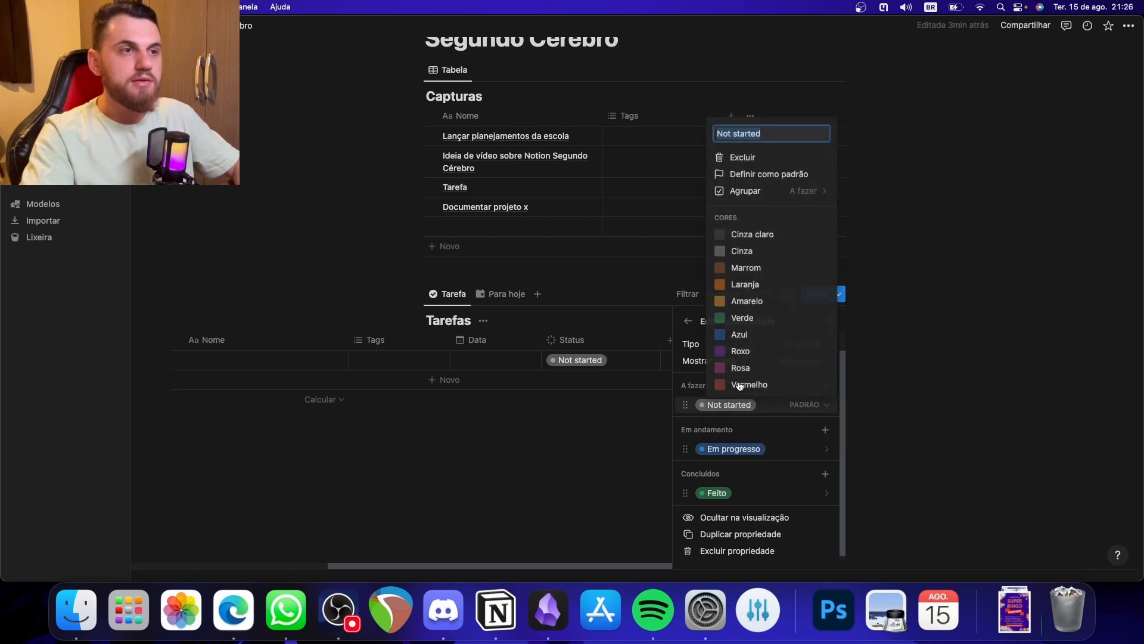
pyautogui.write('Não in')
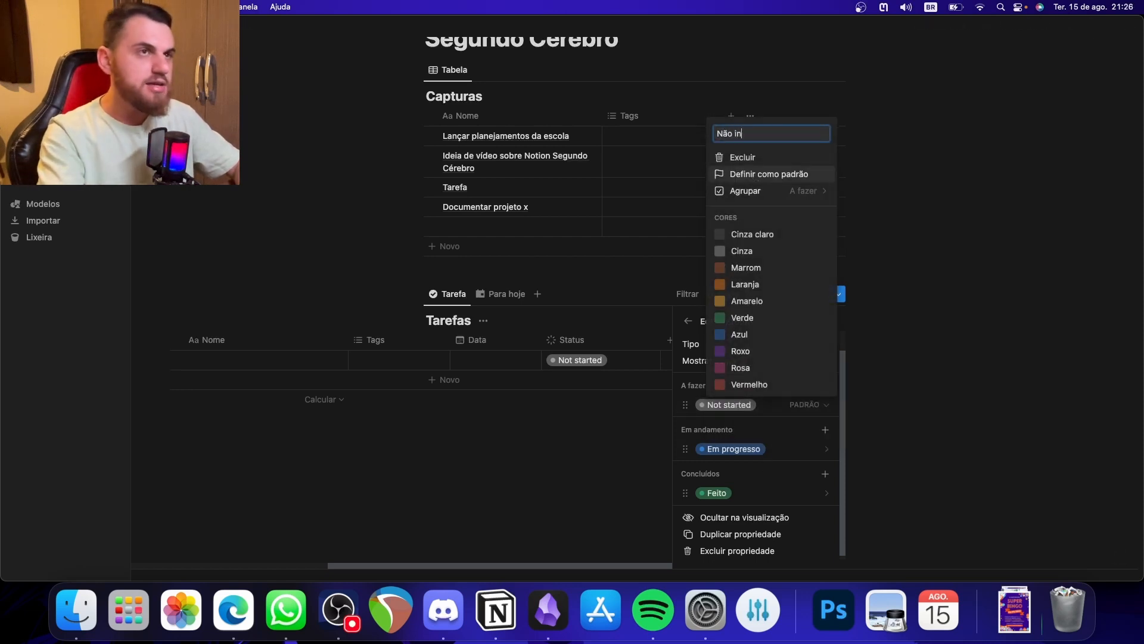
pyautogui.write('ici')
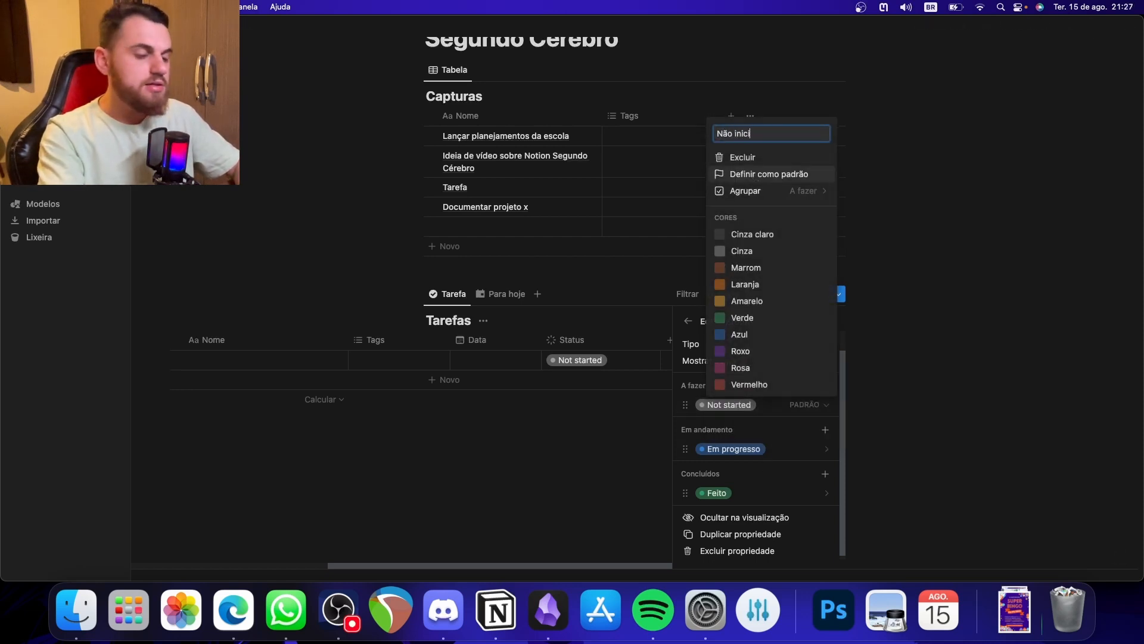
pyautogui.write('ado')
pyautogui.press('Return')
pyautogui.click(613, 365)
pyautogui.click(587, 399)
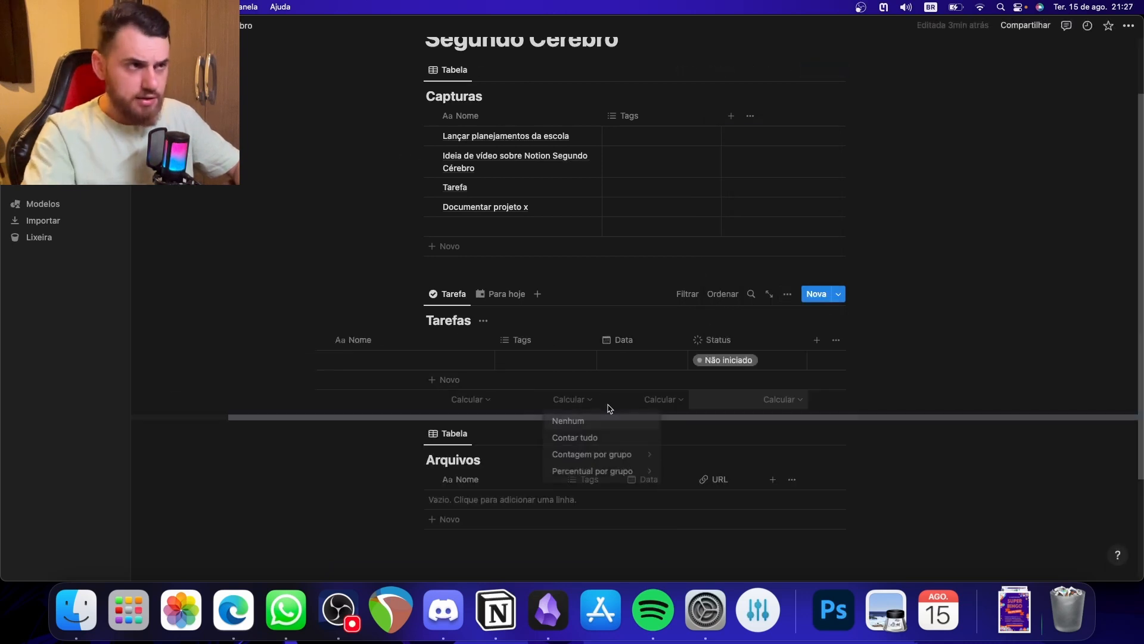
pyautogui.click(741, 360)
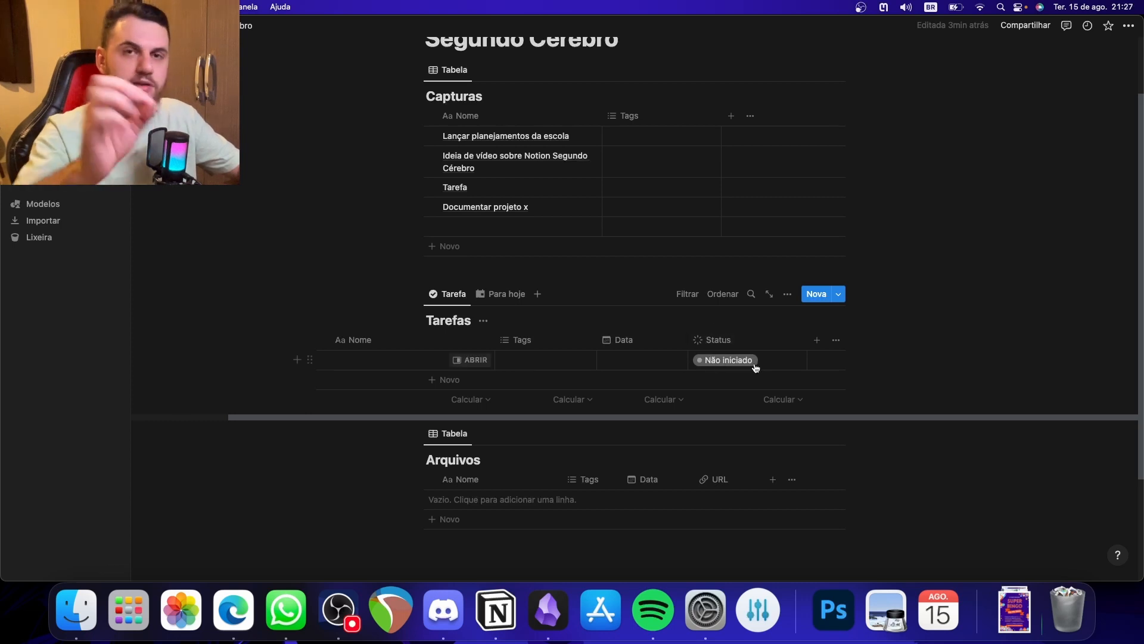
# - Delete the untitled task from the Para hoje view of Tarefas
pyautogui.click(505, 295)
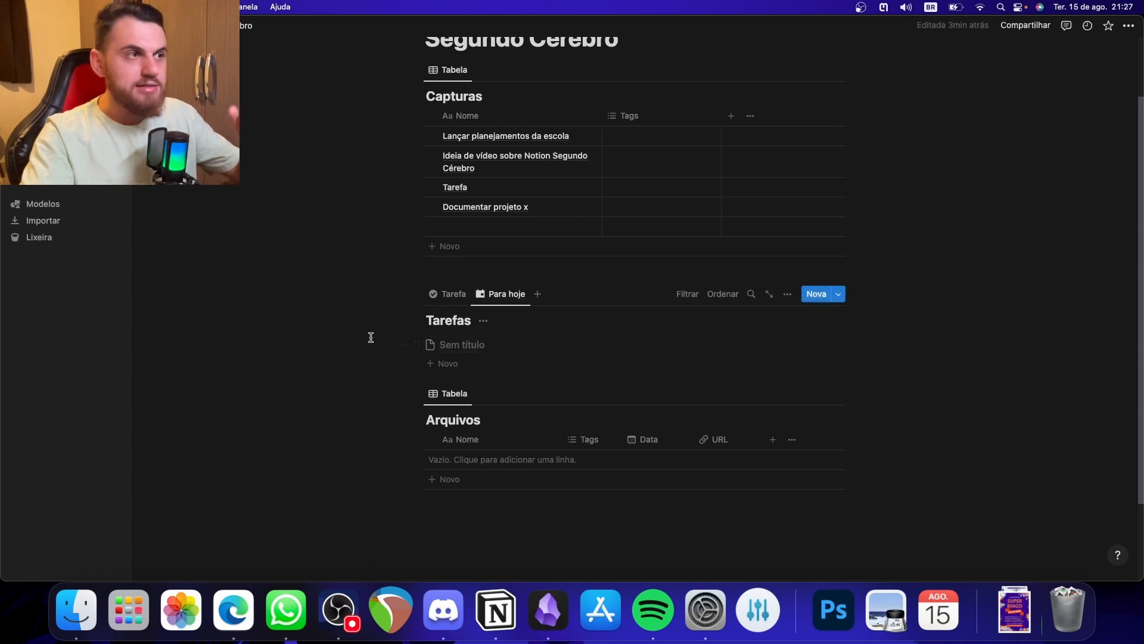
pyautogui.moveTo(370, 335); pyautogui.dragTo(469, 351)
pyautogui.press('BackSpace')
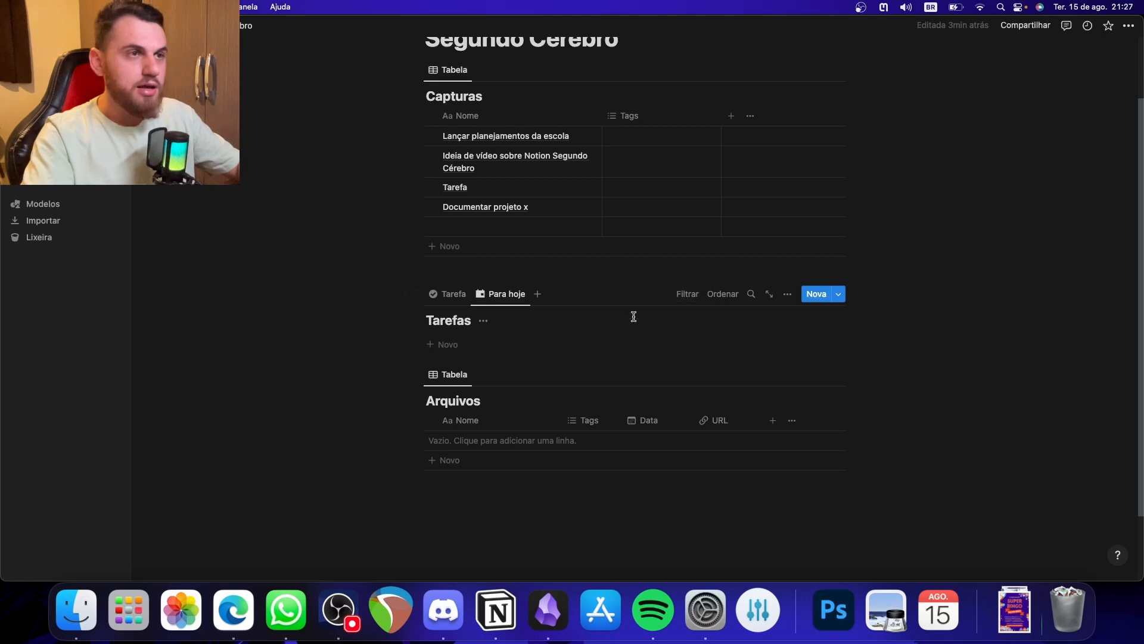
# - Make the Status property visible in the Para hoje list view
pyautogui.click(788, 295)
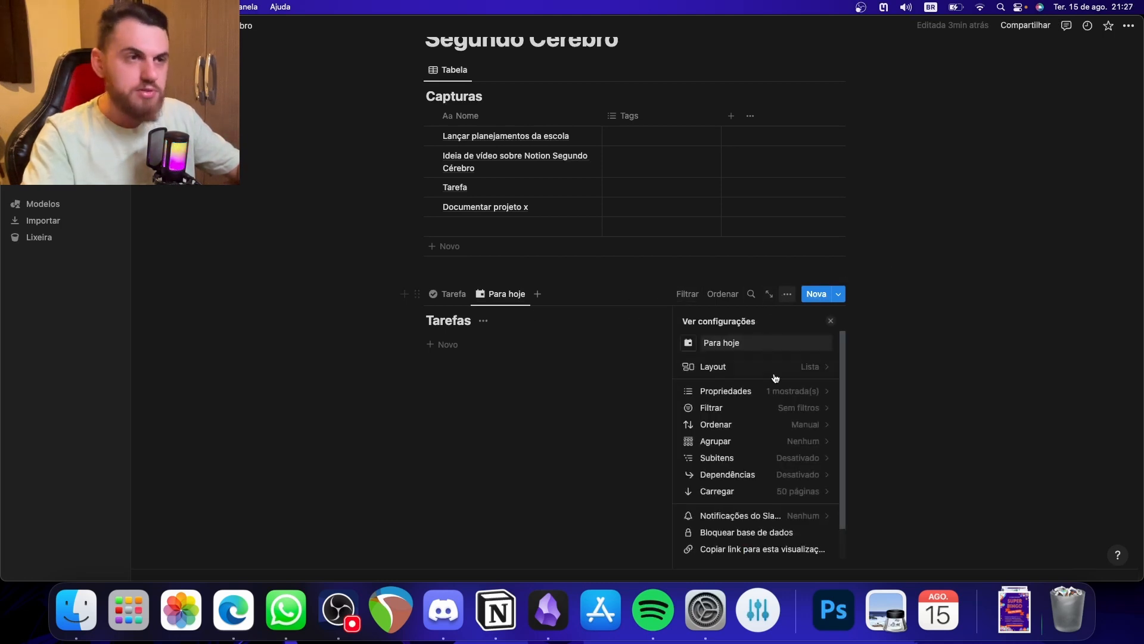
pyautogui.click(802, 391)
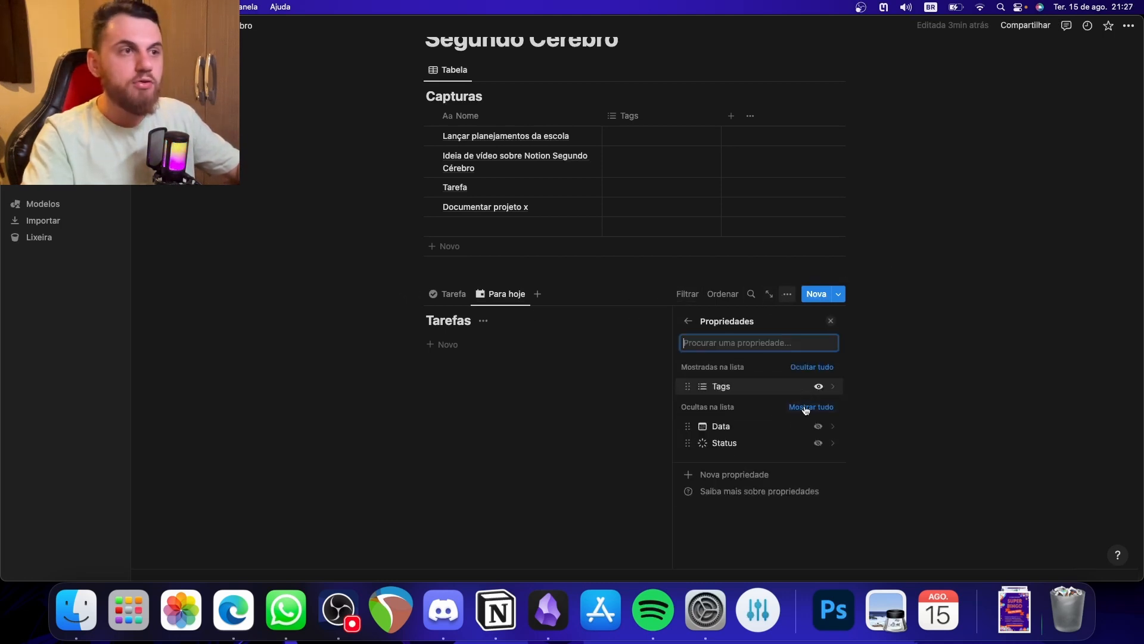
pyautogui.click(818, 444)
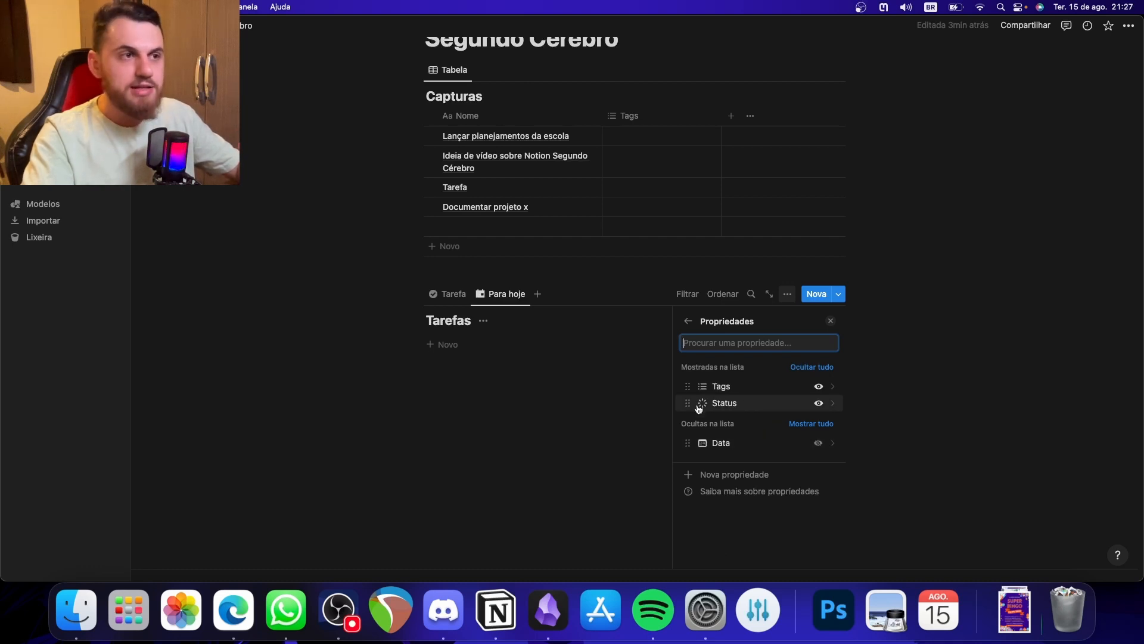
# - Set the Status property to be shown as a checkbox (Caixa de seleção) in the Para hoje view
pyautogui.click(687, 321)
pyautogui.click(742, 391)
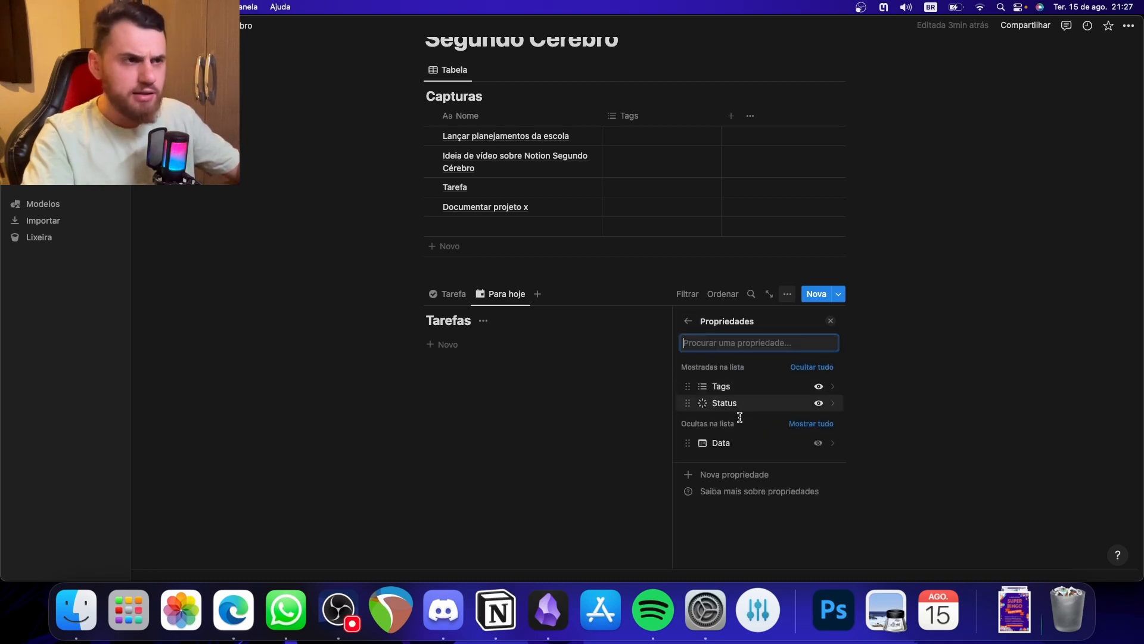
pyautogui.click(726, 404)
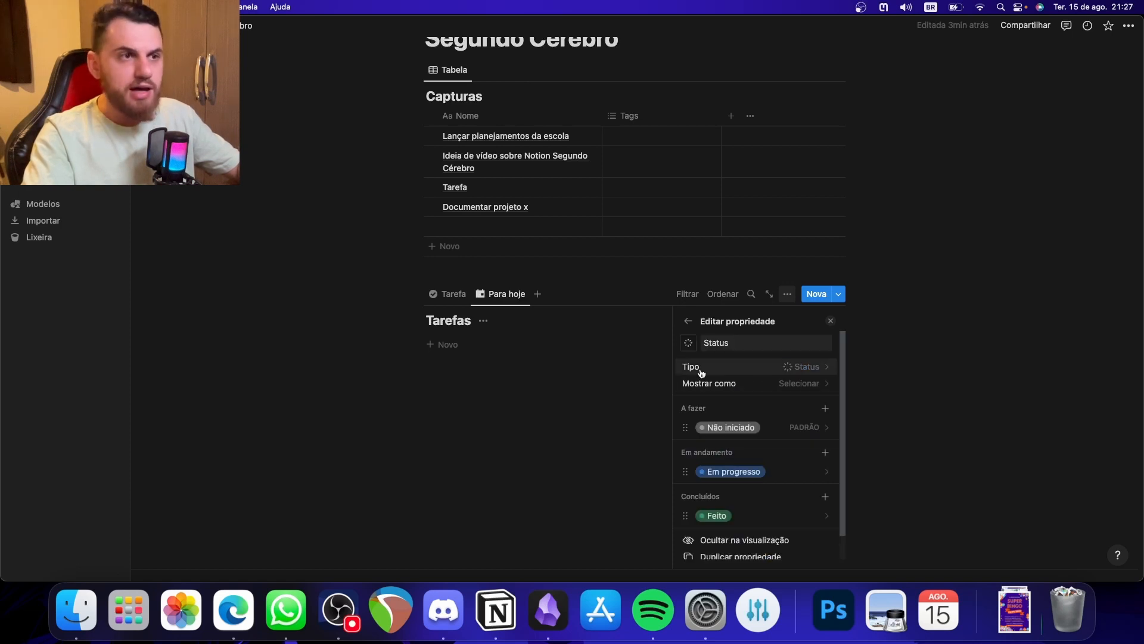
pyautogui.click(802, 384)
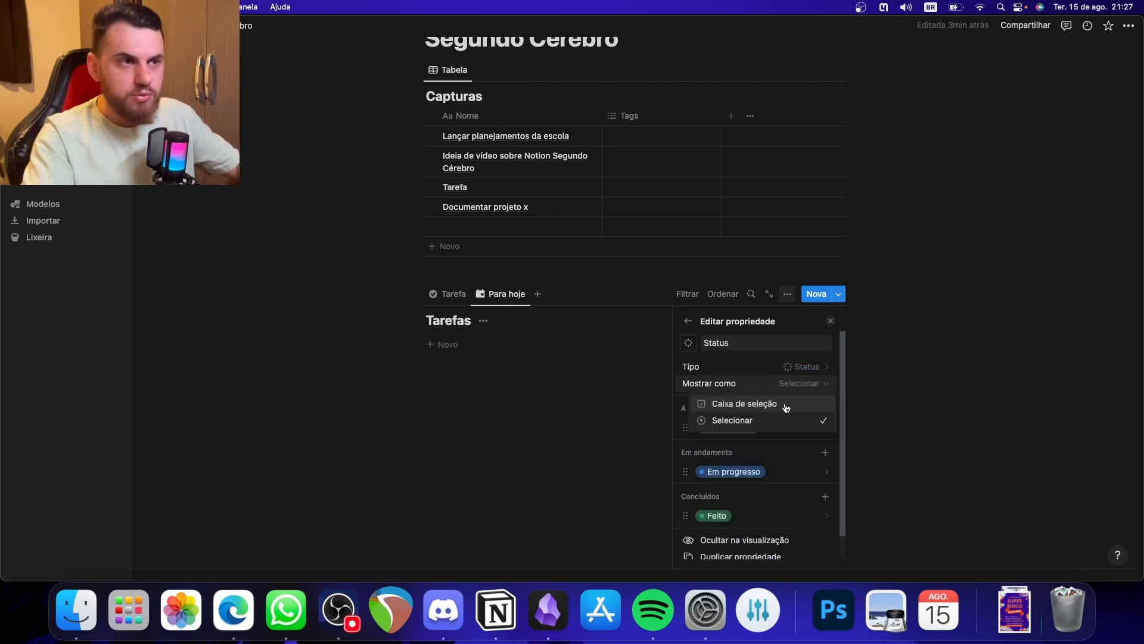
pyautogui.click(742, 405)
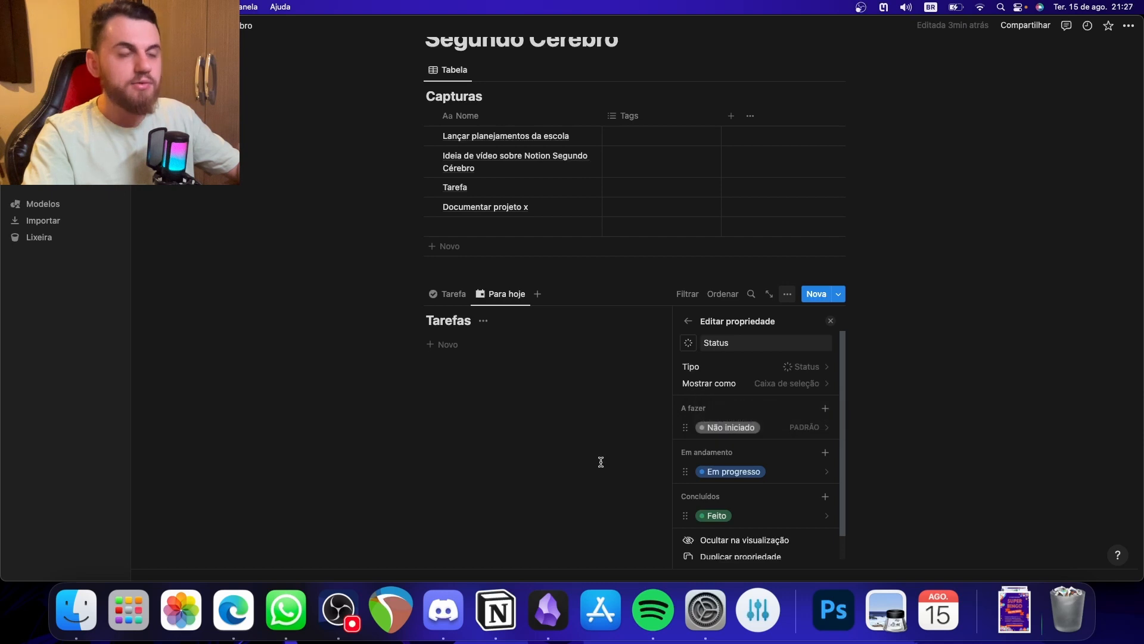
pyautogui.click(600, 462)
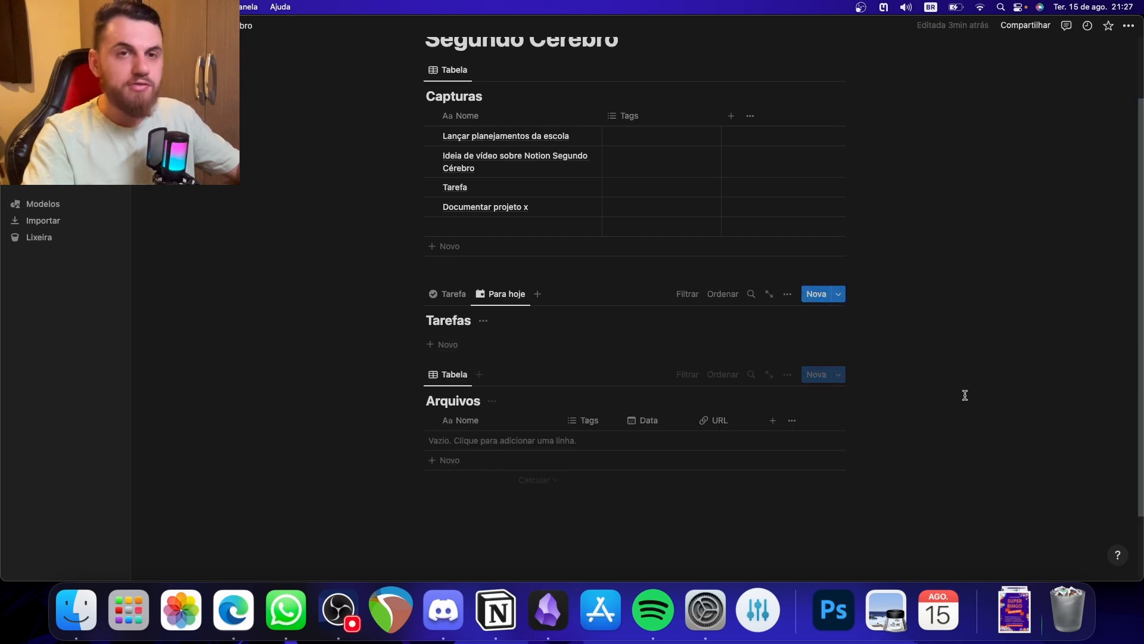
# - Filter the Para hoje view by Data relative to today, set to Este(a) dia, and collapse the filter bar
pyautogui.click(689, 296)
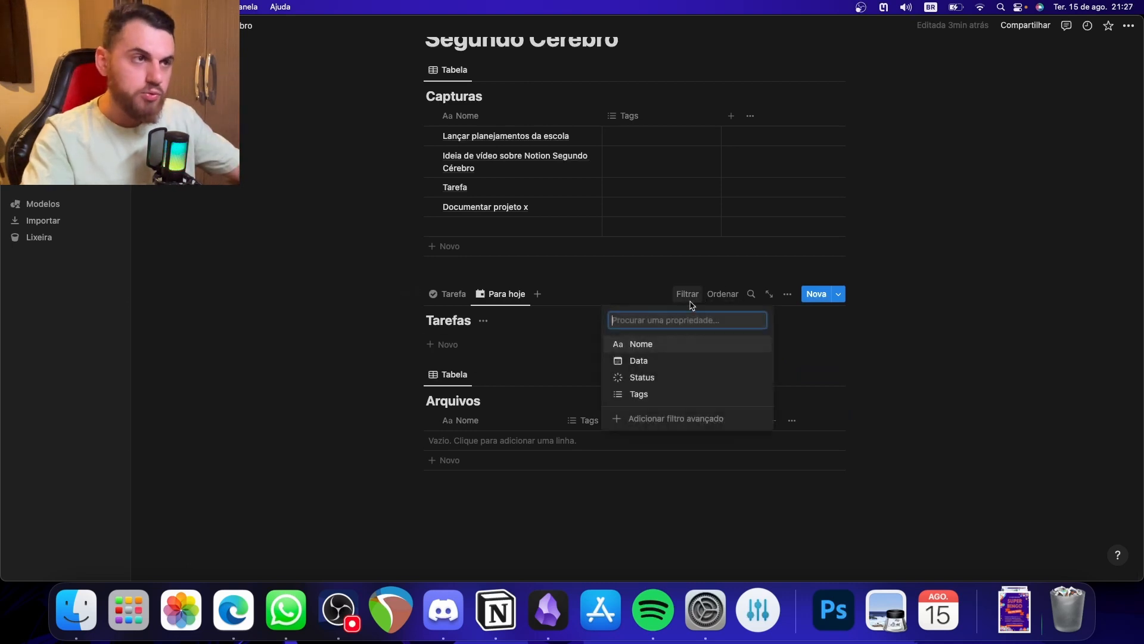
pyautogui.click(652, 361)
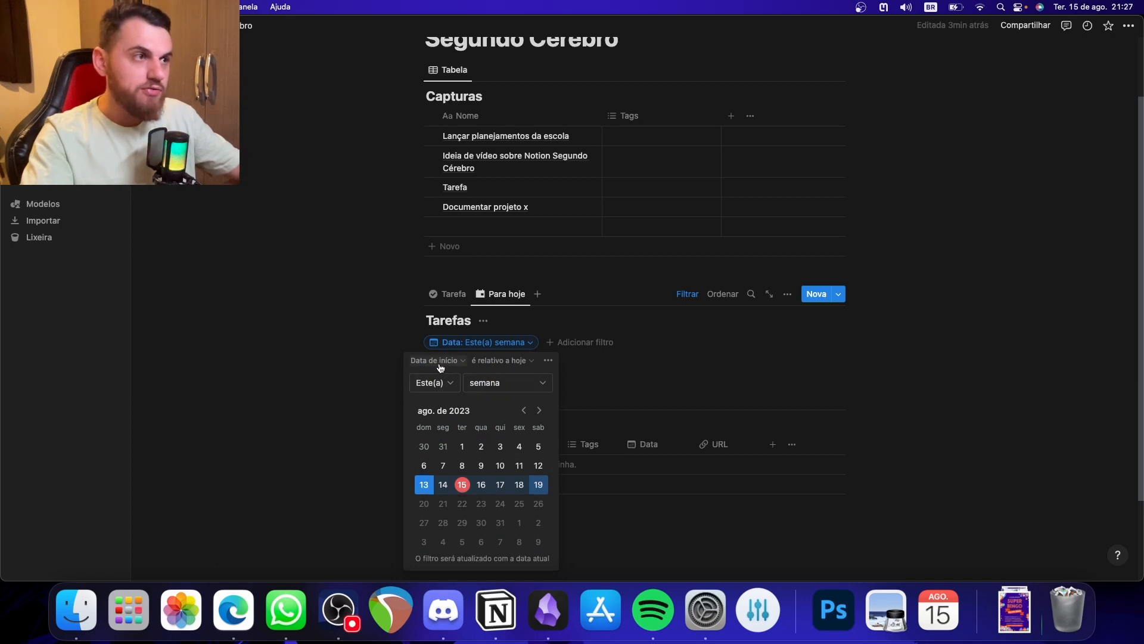
pyautogui.click(539, 385)
pyautogui.click(480, 410)
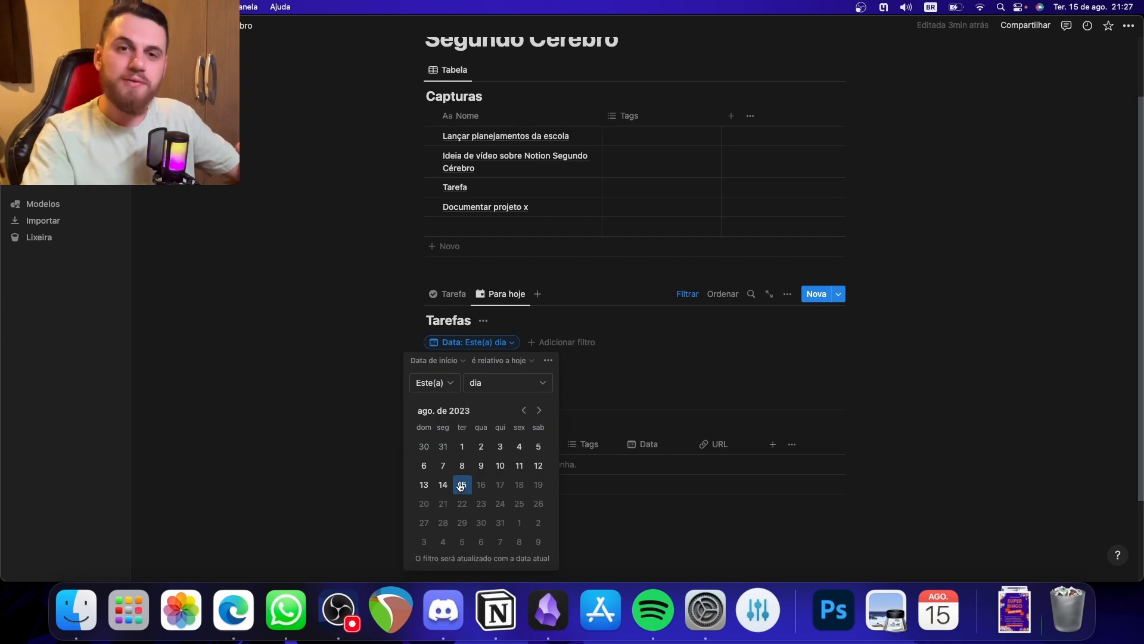
pyautogui.click(360, 463)
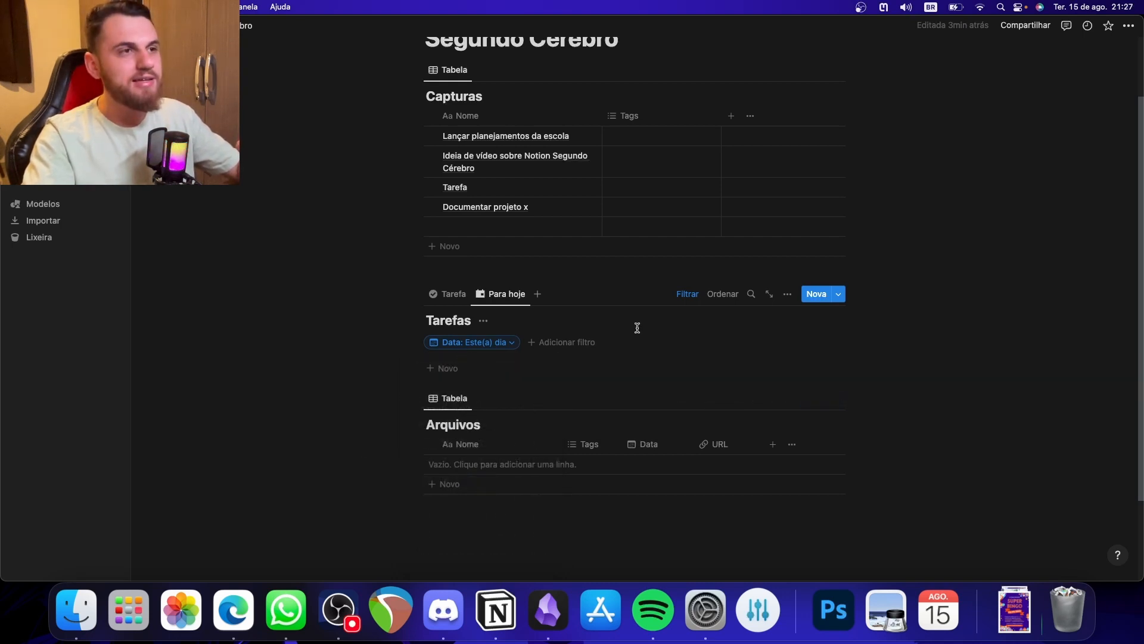
pyautogui.click(687, 296)
# - Switch the Tarefas database back to its Tarefa view and return to the Capturas table
pyautogui.click(441, 294)
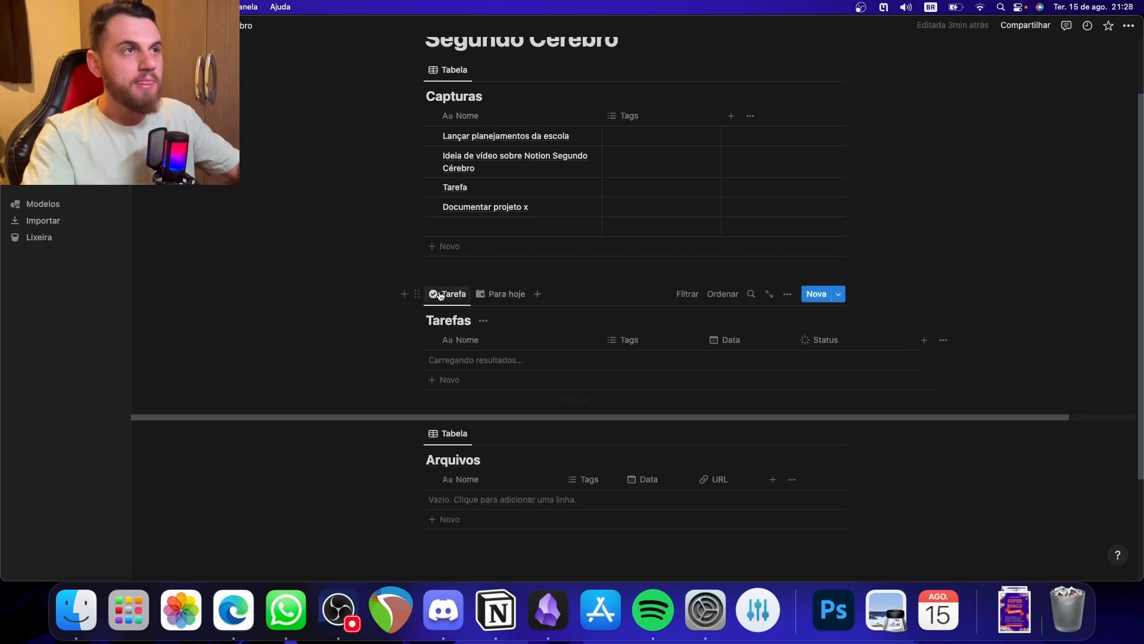
pyautogui.scroll(1, 618, 306)
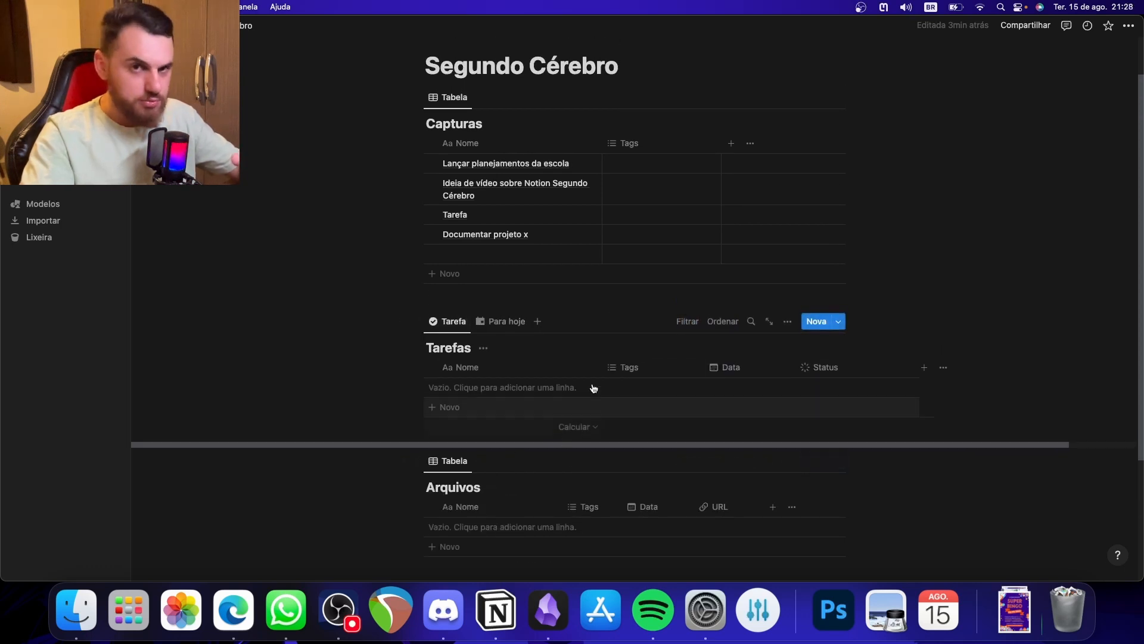
pyautogui.scroll(1, 605, 375)
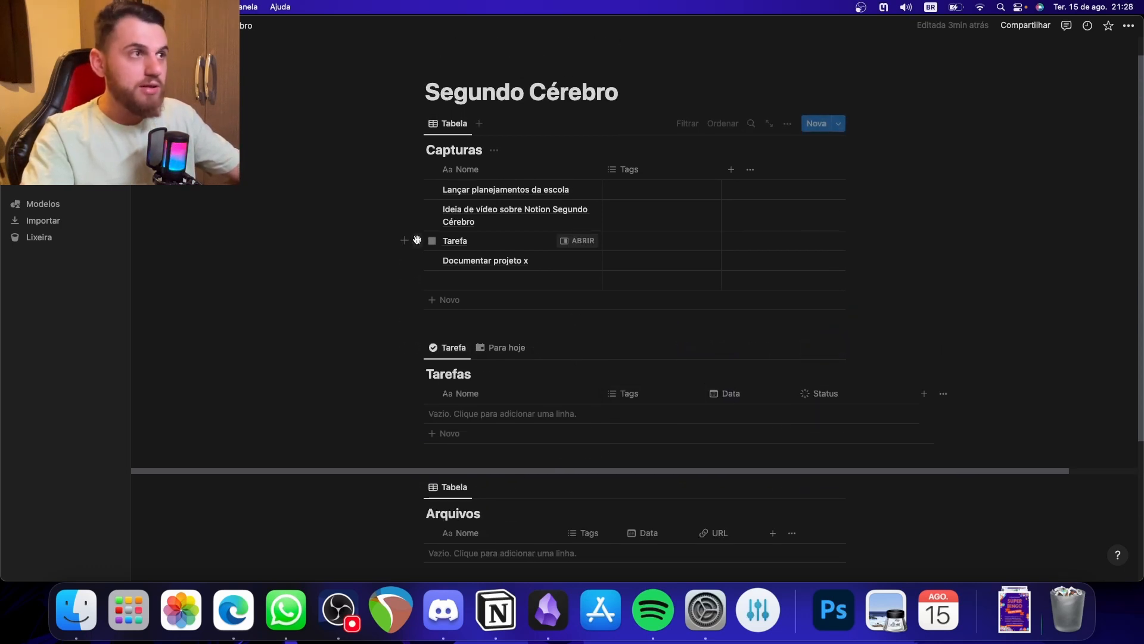
# - Rename the Tarefa item in Capturas to Tarefa X and name the table's empty row Tarefa Y
pyautogui.click(493, 246)
pyautogui.write('X')
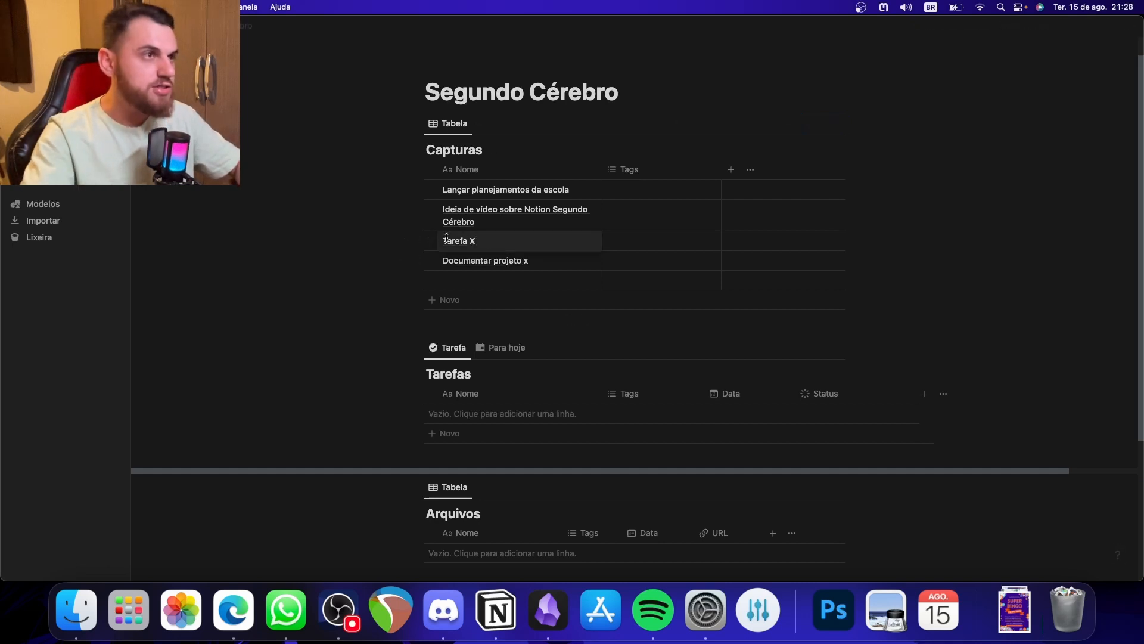
pyautogui.click(464, 285)
pyautogui.write('Taref')
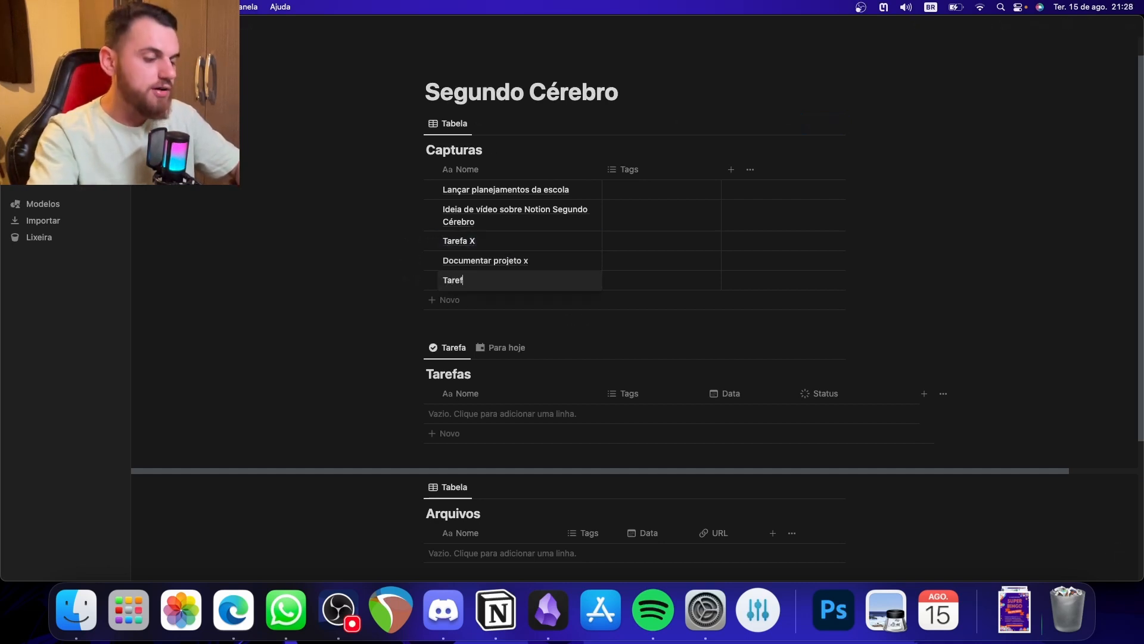
pyautogui.write('a Y')
pyautogui.press('Escape')
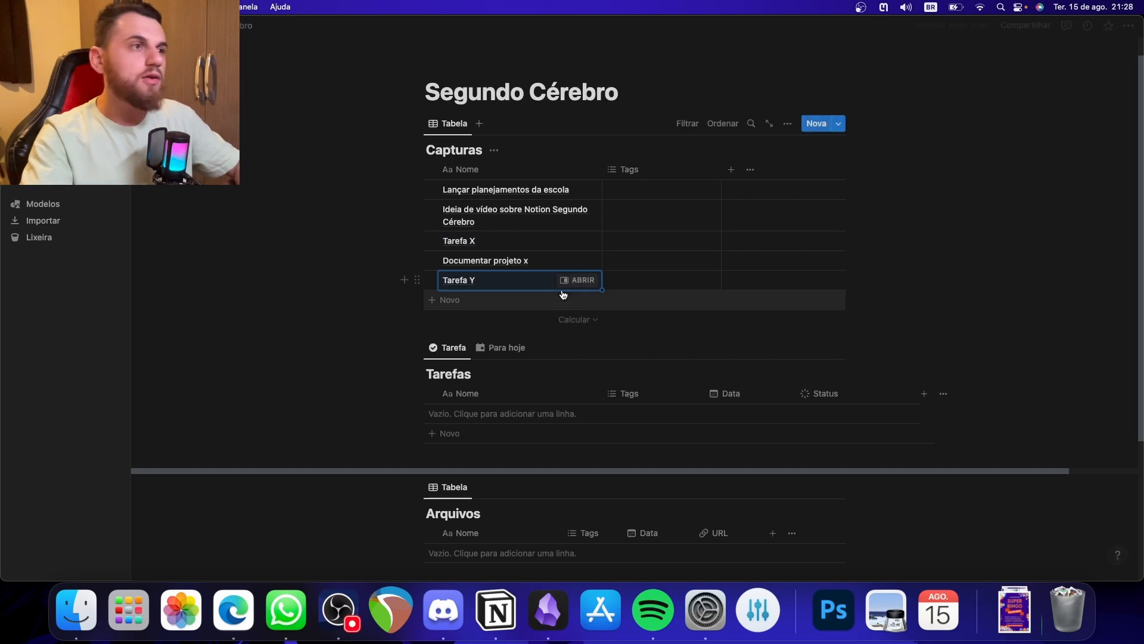
# - Add a Capturas item named Tarefa Z, followed by a new blank row
pyautogui.click(542, 301)
pyautogui.write('Tarefa Z')
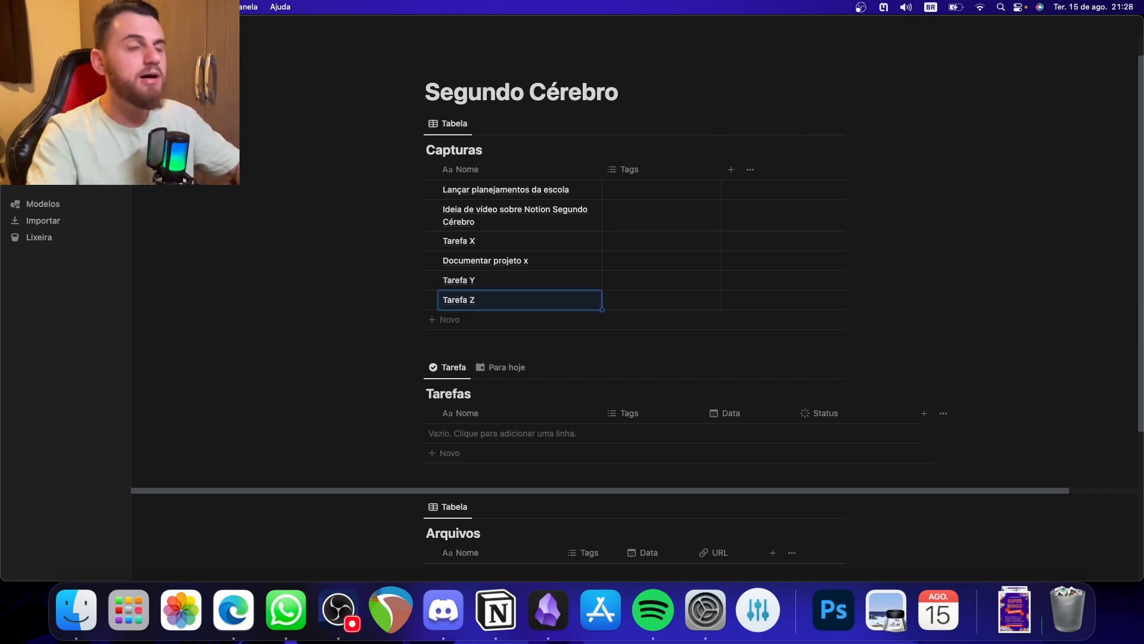
pyautogui.press('Escape')
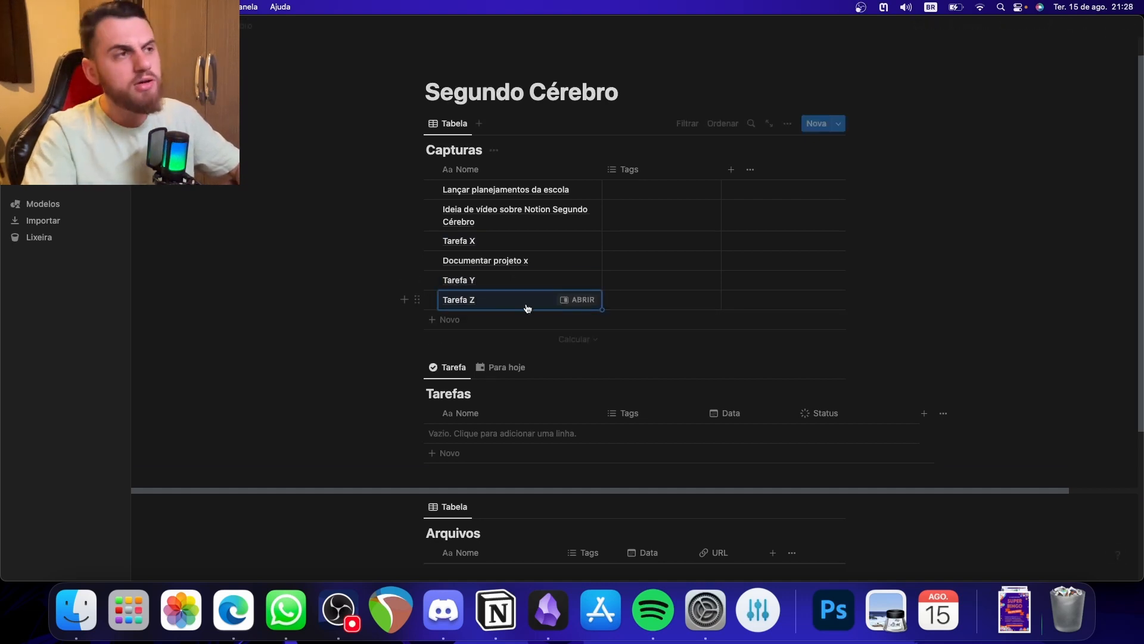
pyautogui.click(527, 320)
pyautogui.press('Escape')
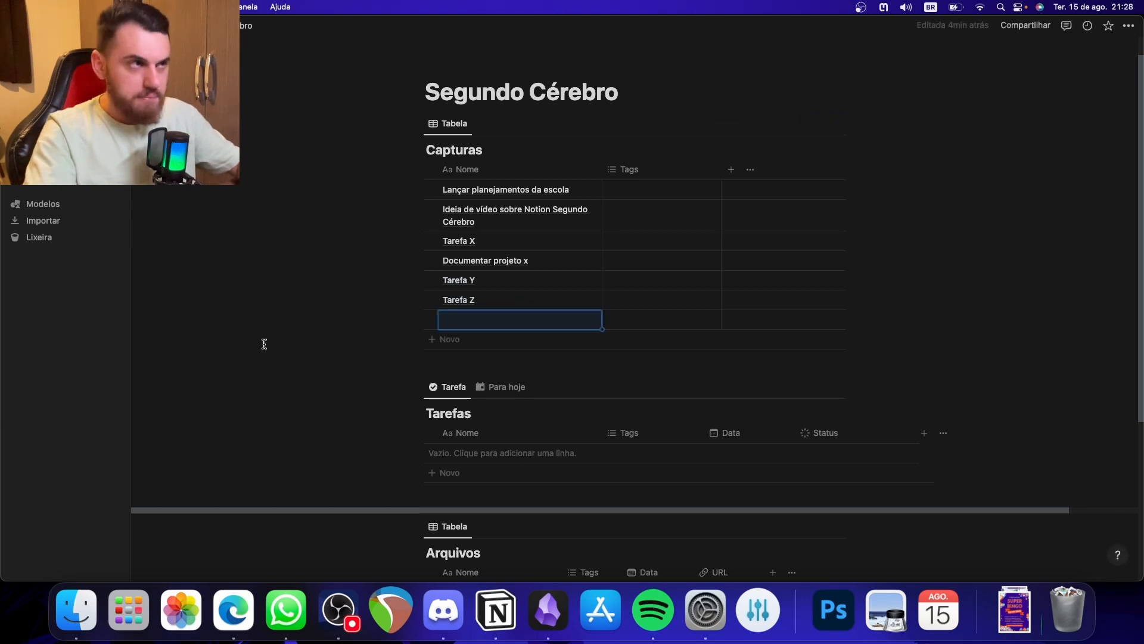
# - Move Tarefa X from Capturas into the Tarefas database and tag it Trabalho
pyautogui.moveTo(413, 239); pyautogui.dragTo(454, 444)
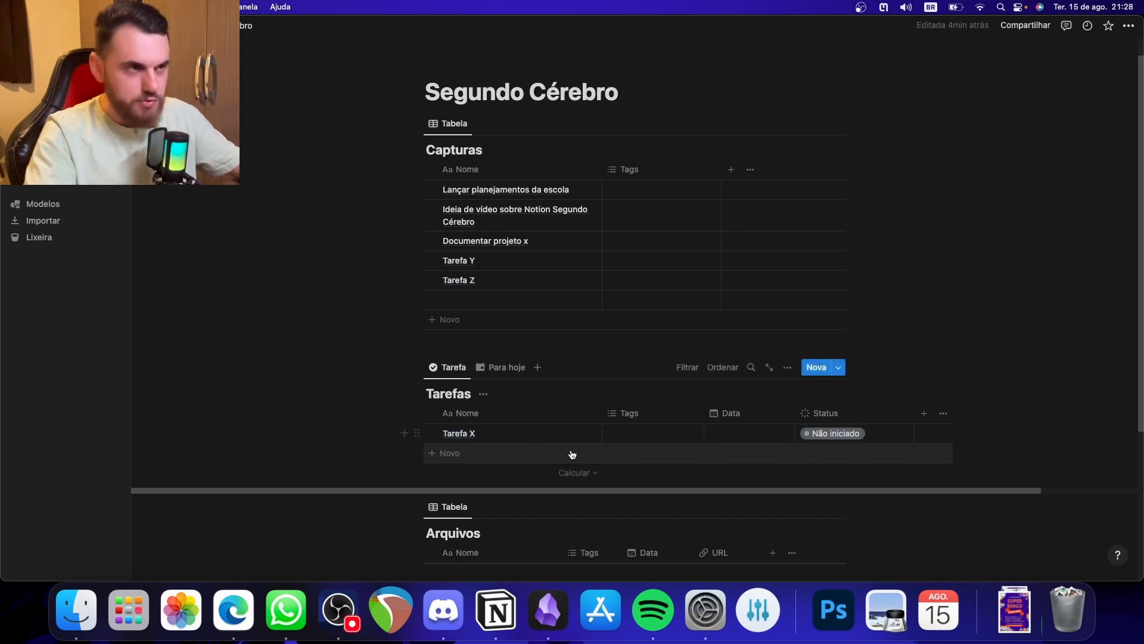
pyautogui.click(641, 434)
pyautogui.click(690, 488)
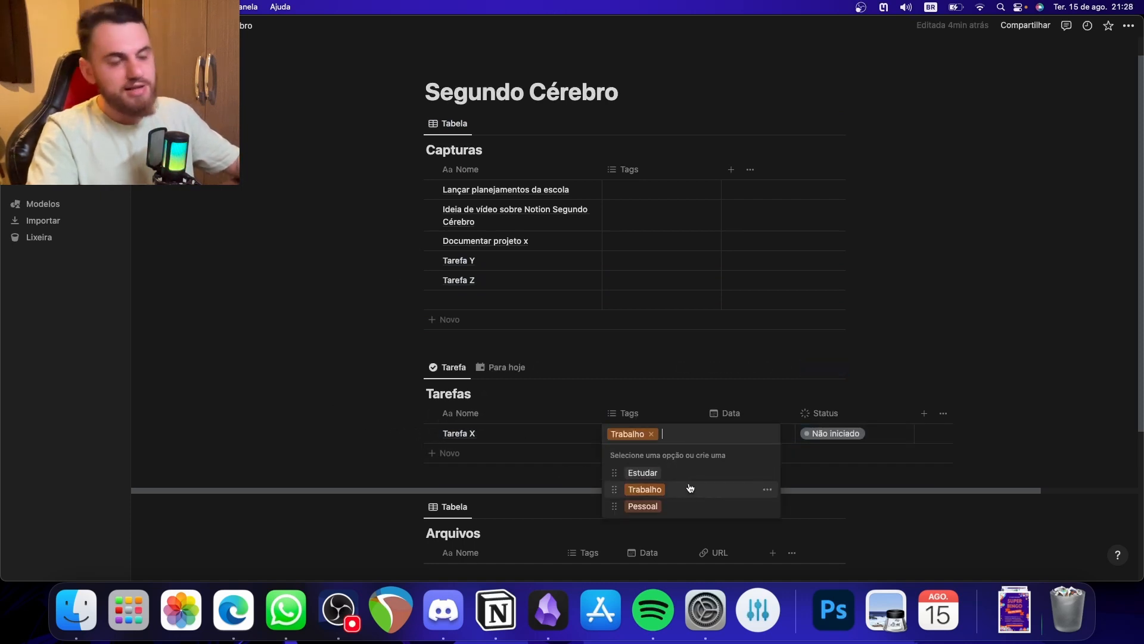
pyautogui.click(363, 443)
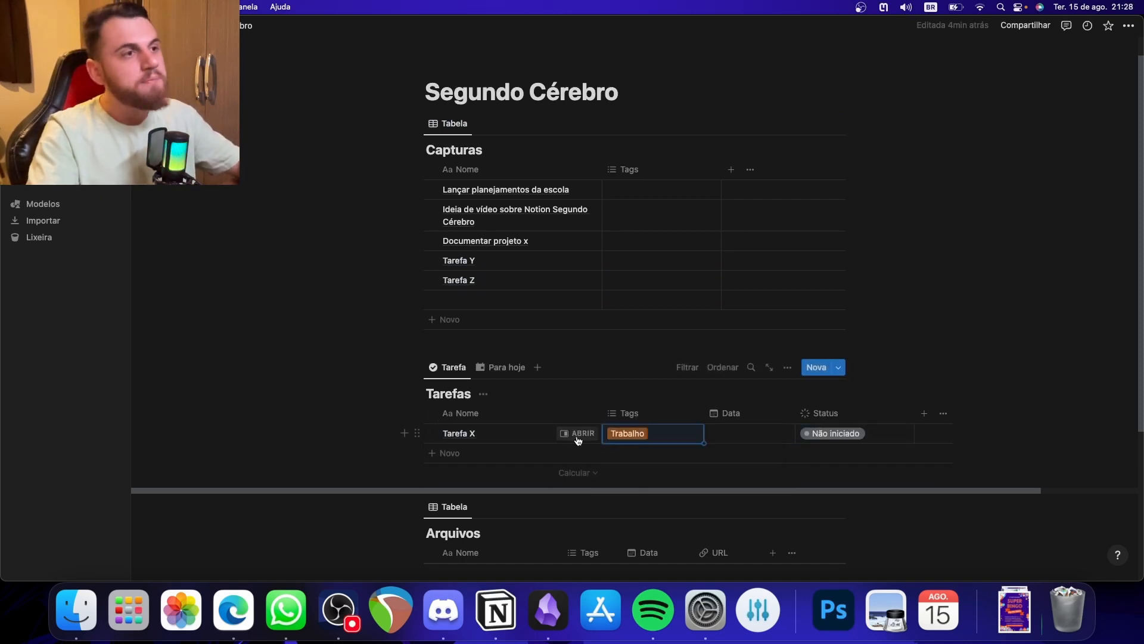
# - Set the Data of Tarefa X to 15 de agosto de 2023
pyautogui.click(741, 439)
pyautogui.click(766, 233)
pyautogui.click(349, 349)
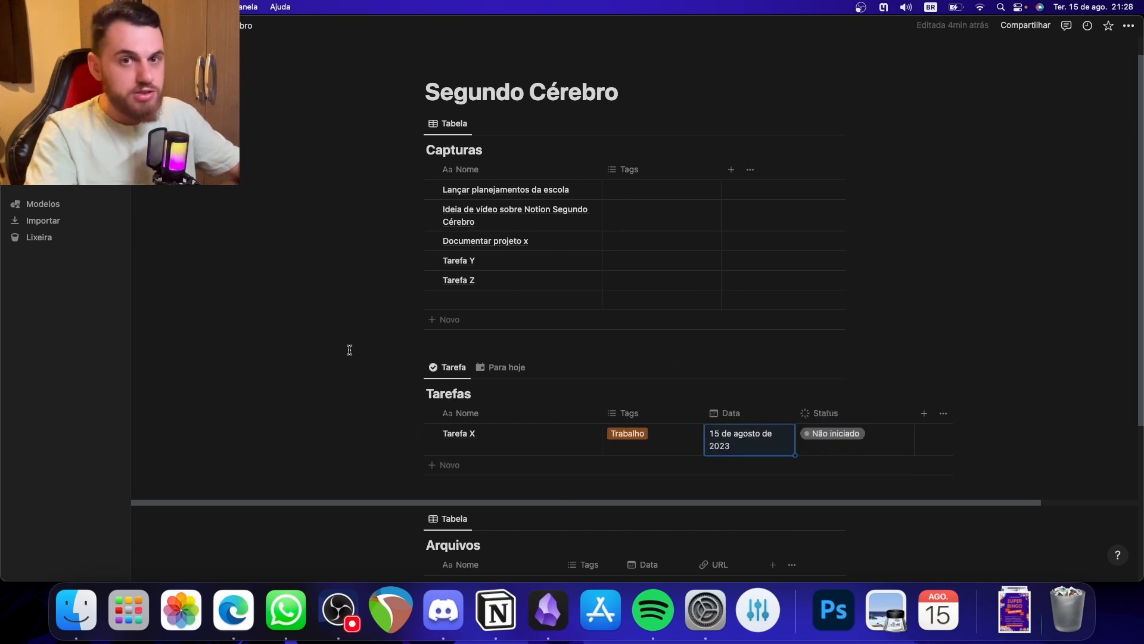
# - Move Tarefa Y and Tarefa Z from Capturas into Tarefas, tagging them Estudar and Pessoal respectively
pyautogui.moveTo(435, 280); pyautogui.dragTo(464, 468)
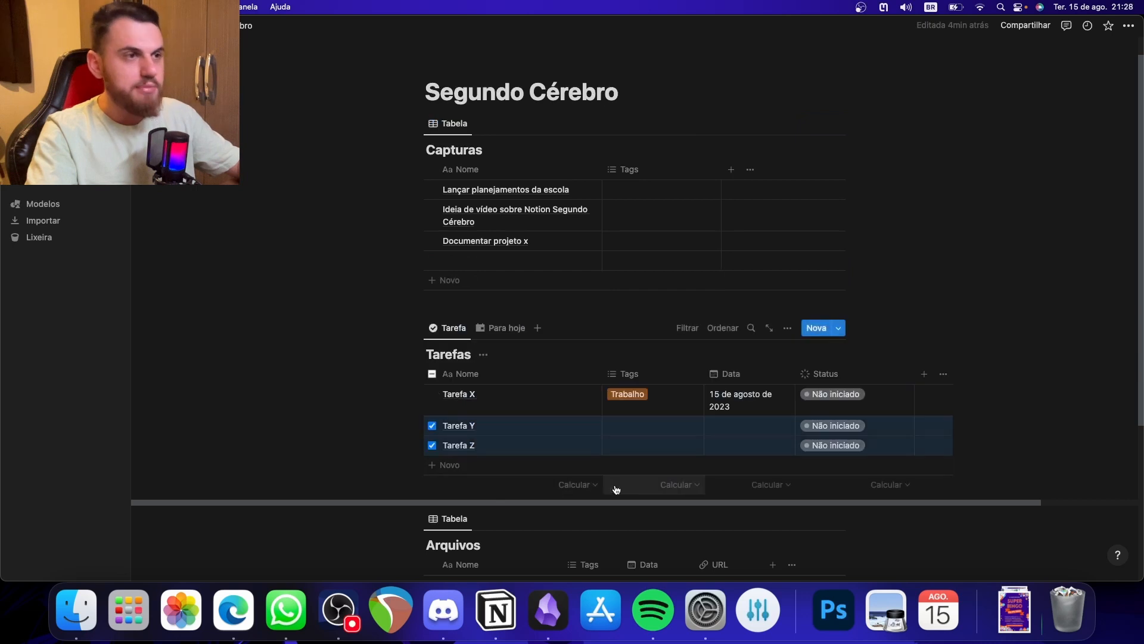
pyautogui.click(642, 427)
pyautogui.click(670, 465)
pyautogui.press('Escape')
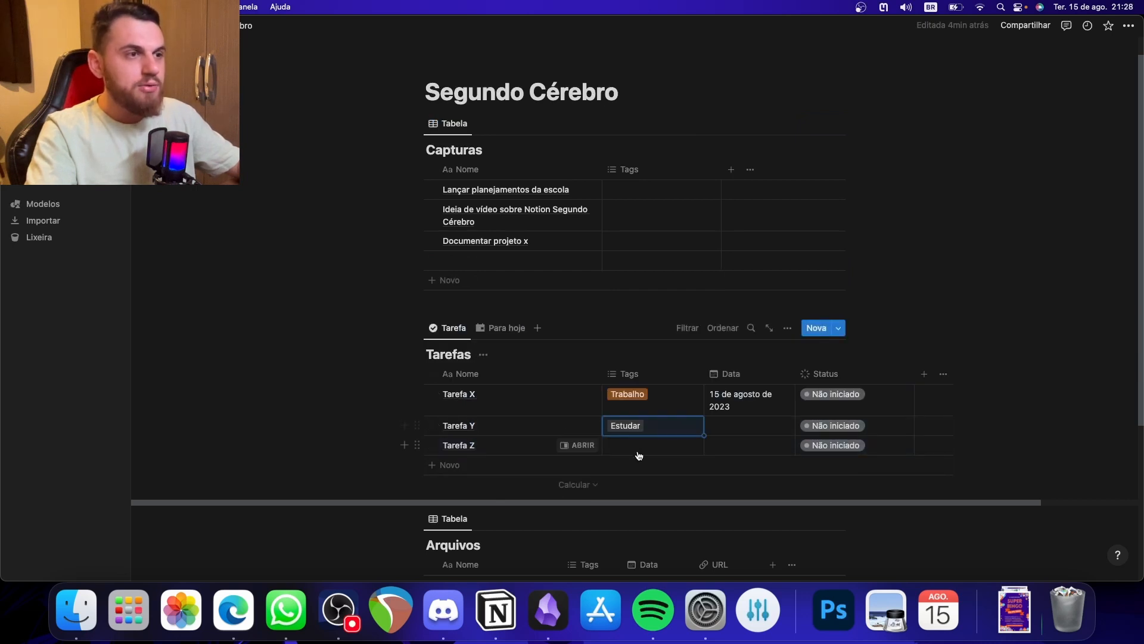
pyautogui.click(634, 449)
pyautogui.click(649, 516)
pyautogui.press('Escape')
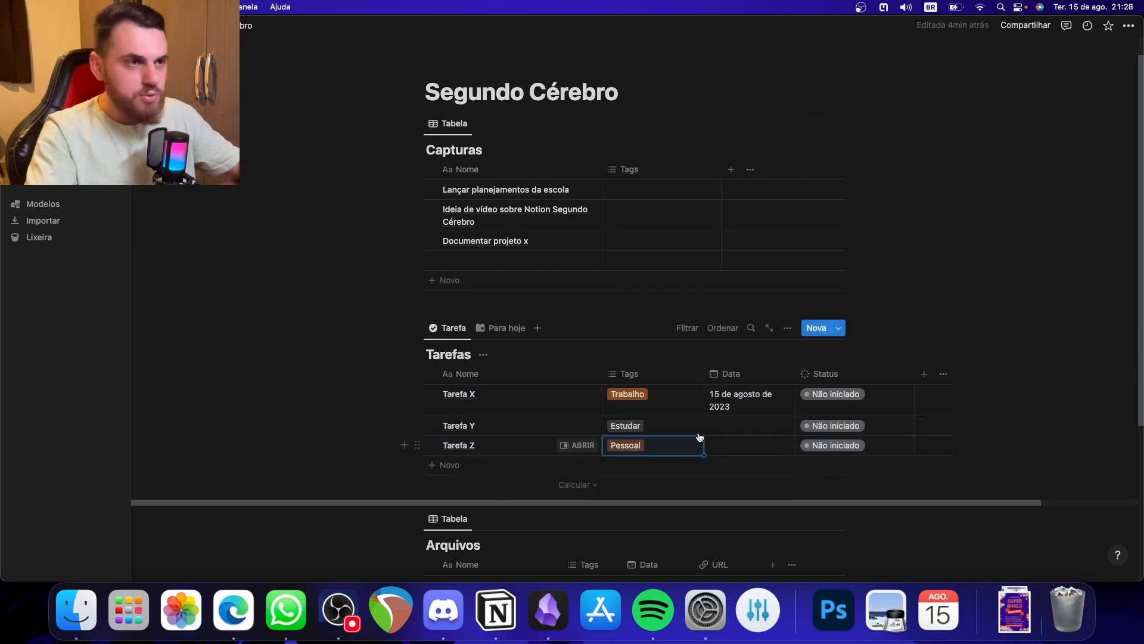
# - Set the Data of Tarefa Y to 16 de agosto de 2023 and of Tarefa Z to 15 de agosto de 2023
pyautogui.click(739, 445)
pyautogui.press('Escape')
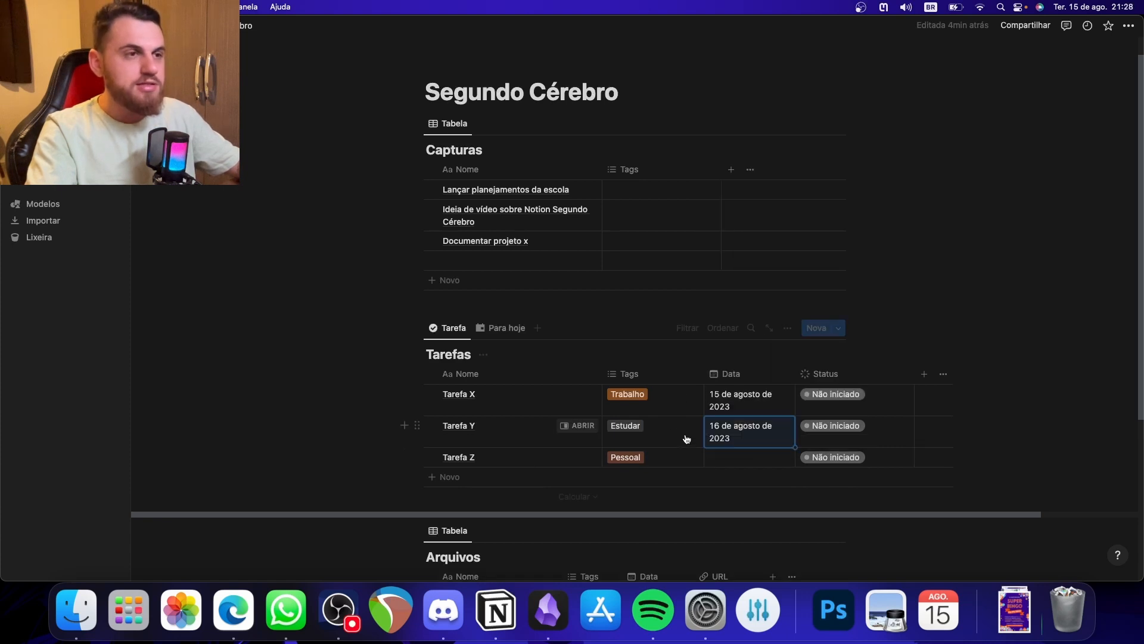
pyautogui.click(737, 462)
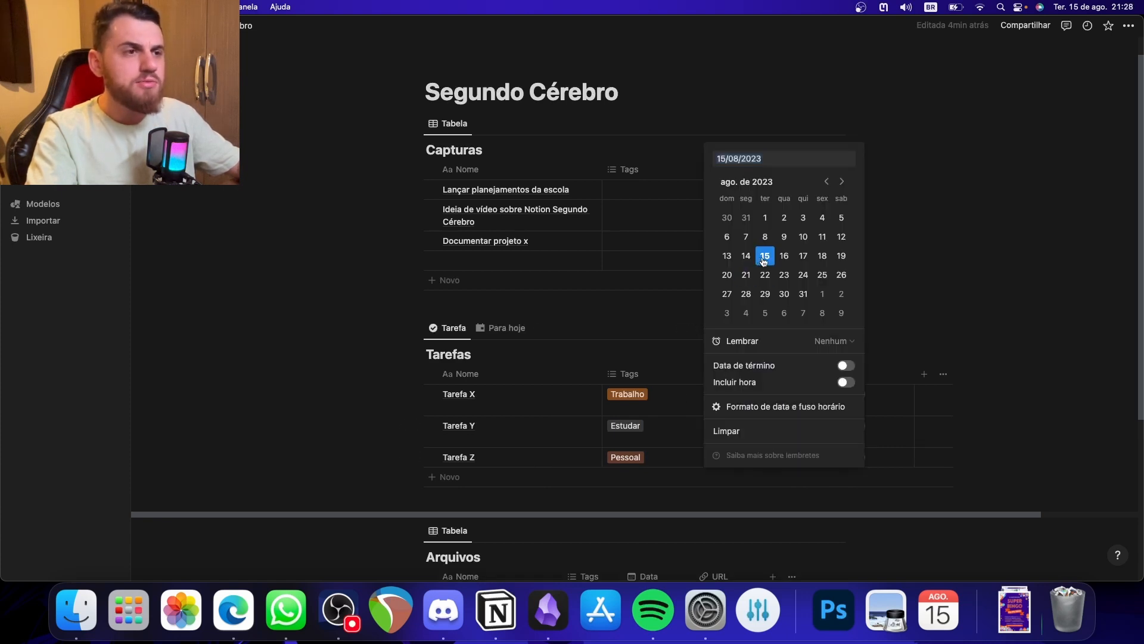
pyautogui.press('Escape')
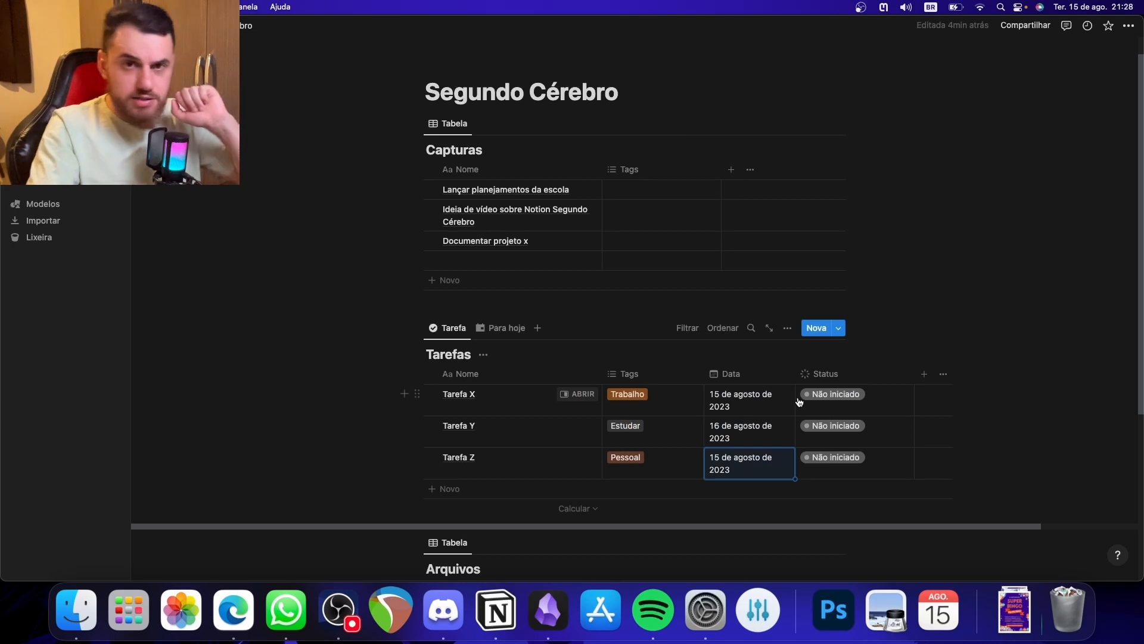
# - Show the Data property in the Para hoje view of Tarefas, placed between Tags and Status
pyautogui.click(498, 334)
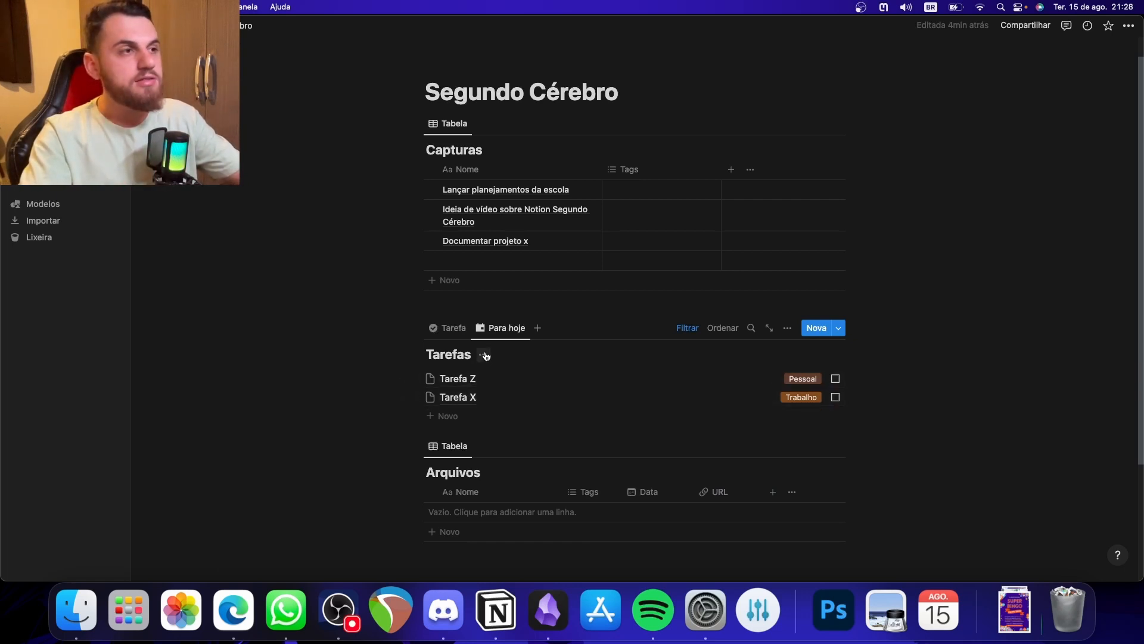
pyautogui.click(789, 330)
pyautogui.click(768, 270)
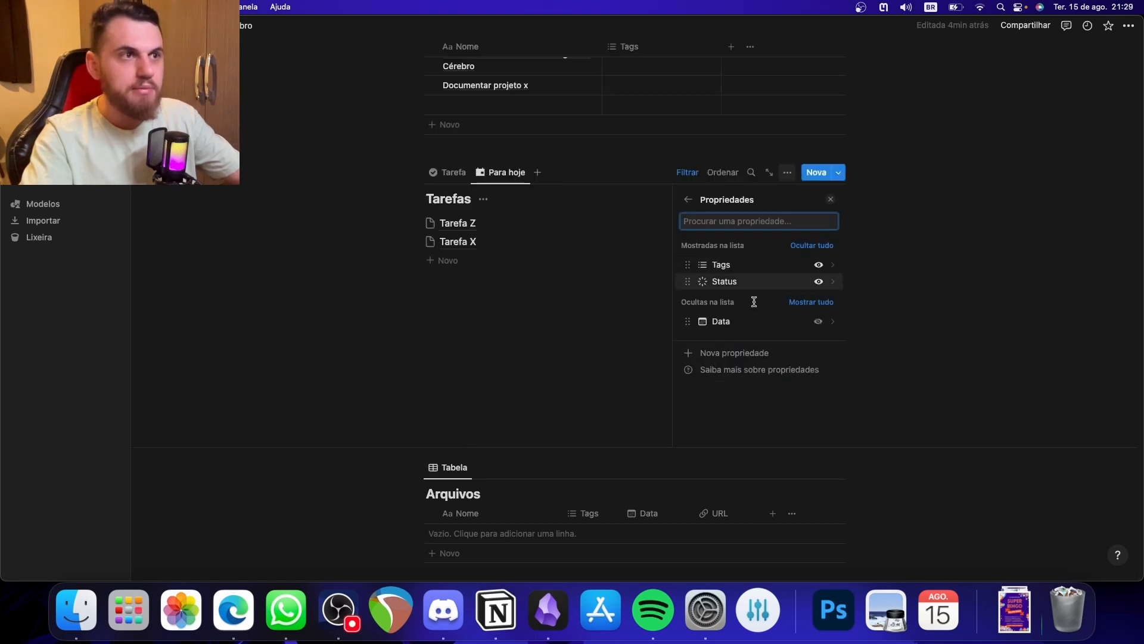
pyautogui.click(818, 322)
pyautogui.moveTo(692, 292); pyautogui.dragTo(693, 275)
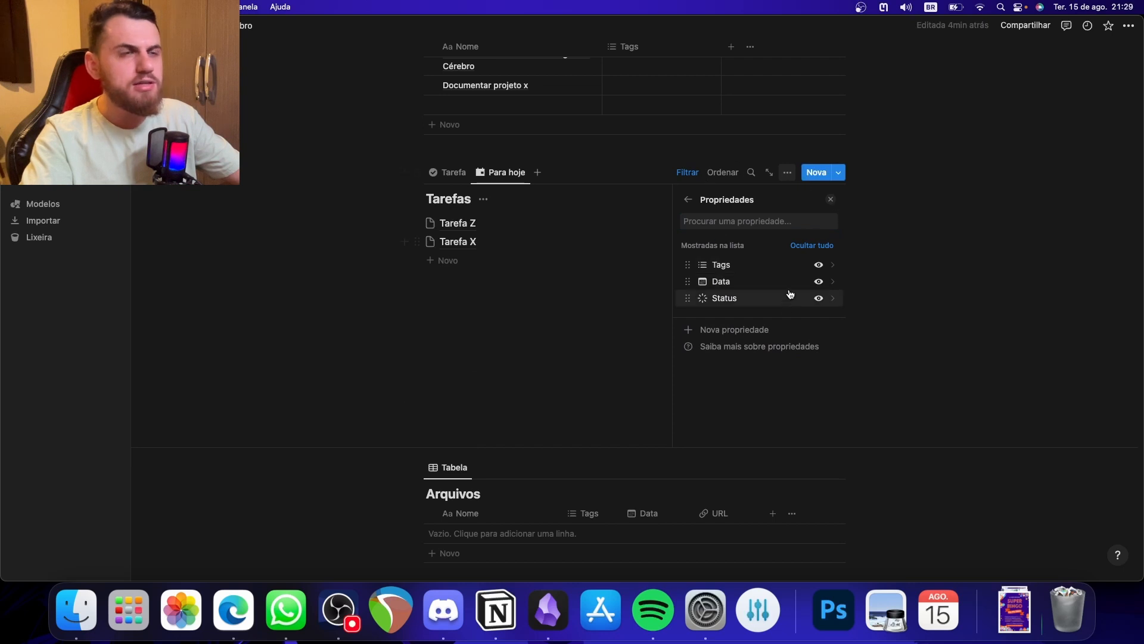
pyautogui.click(831, 199)
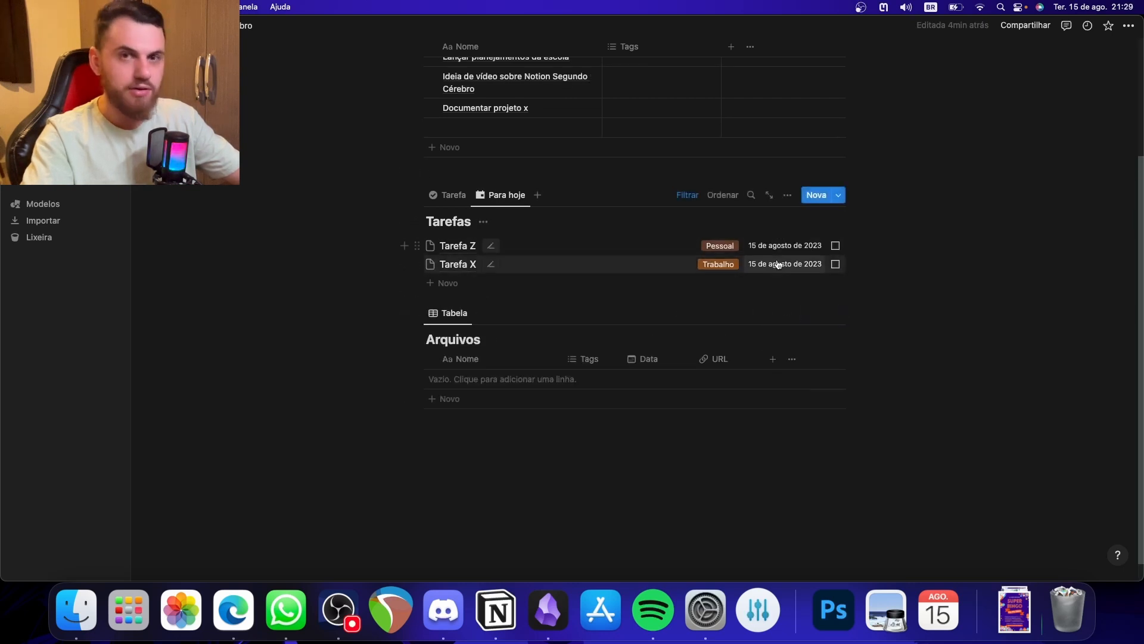
# - Duplicate the Para hoje view of Tarefas and name the copy Para a semana
pyautogui.scroll(4, 681, 401)
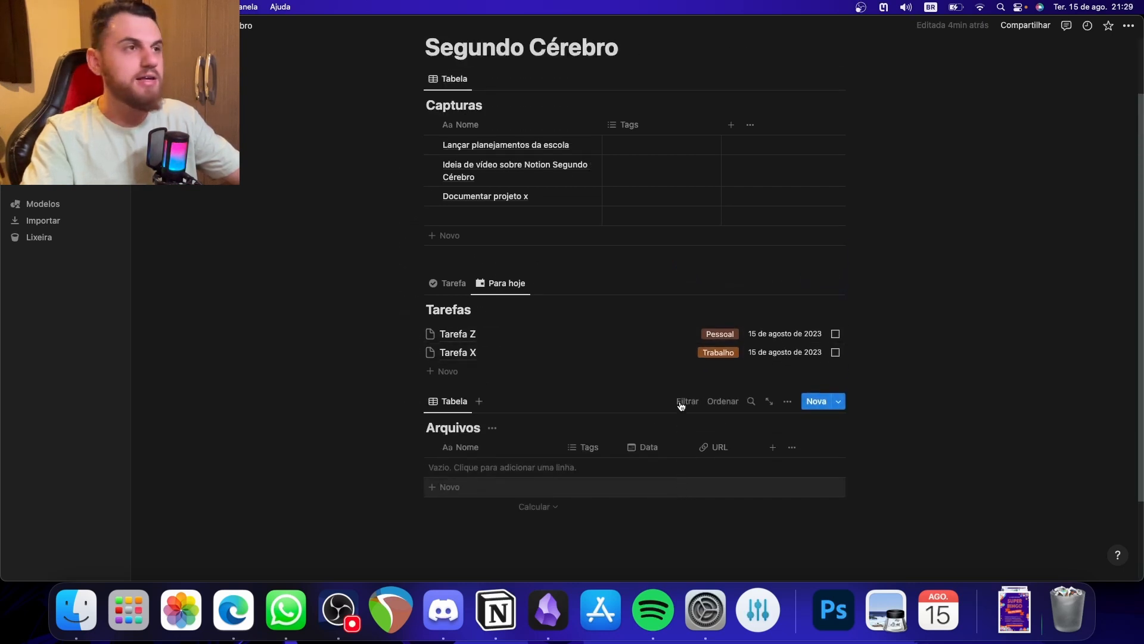
pyautogui.click(500, 296)
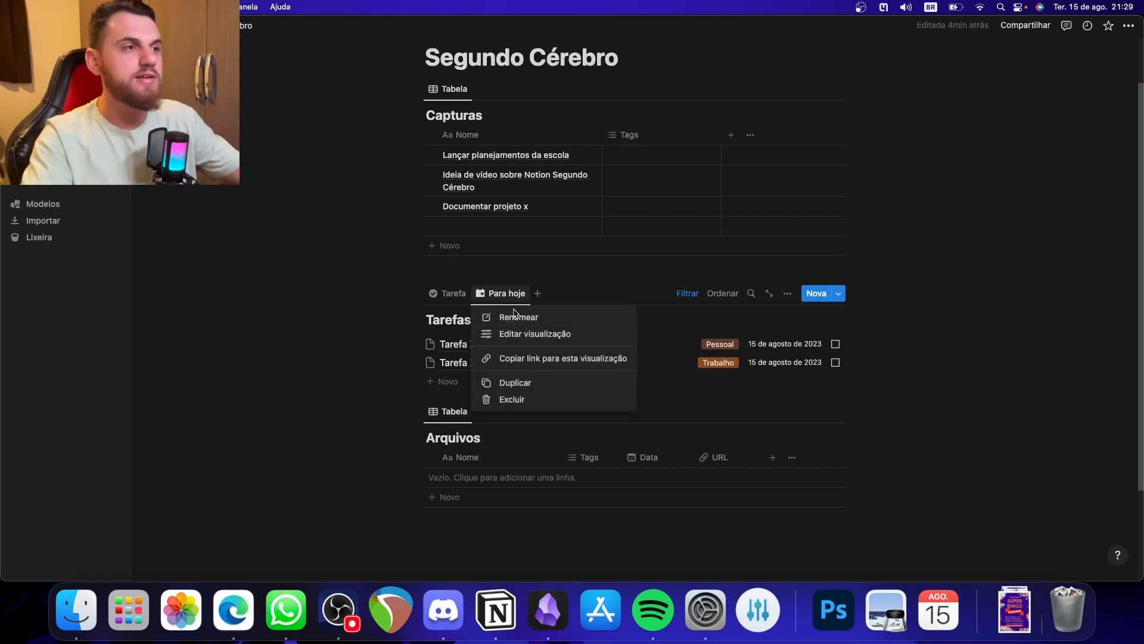
pyautogui.click(522, 386)
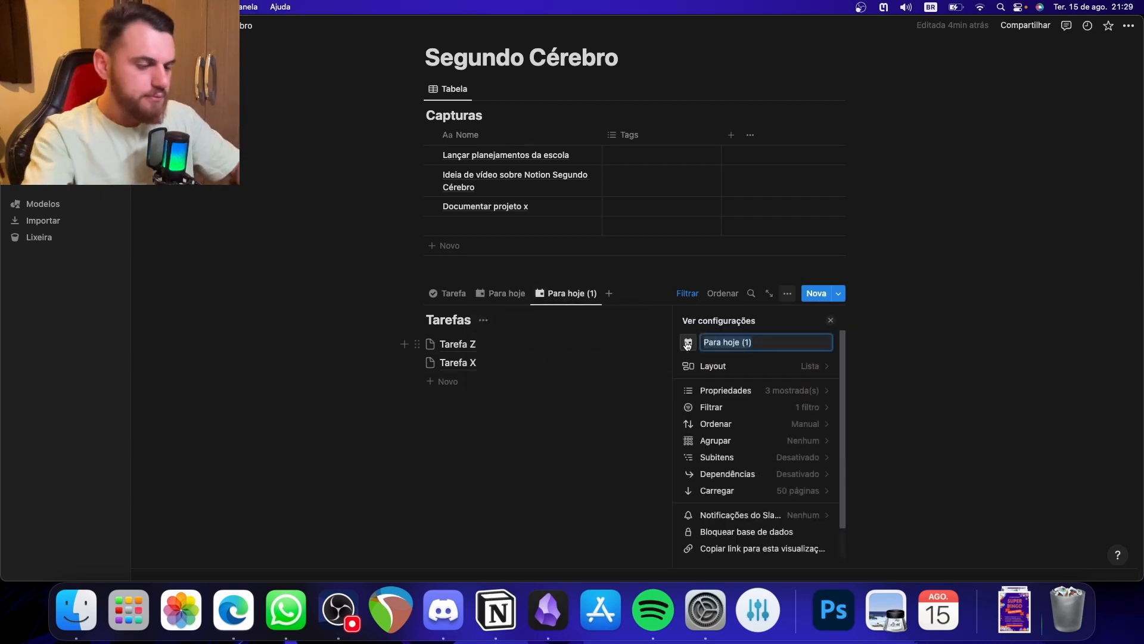
pyautogui.write('Para')
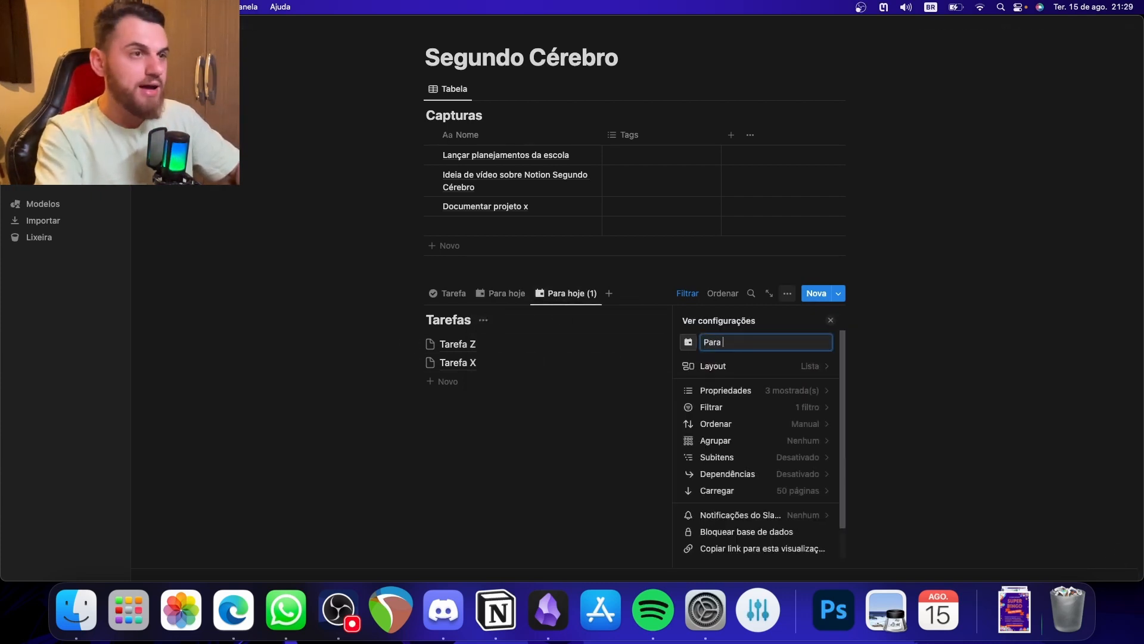
pyautogui.write(' a semana')
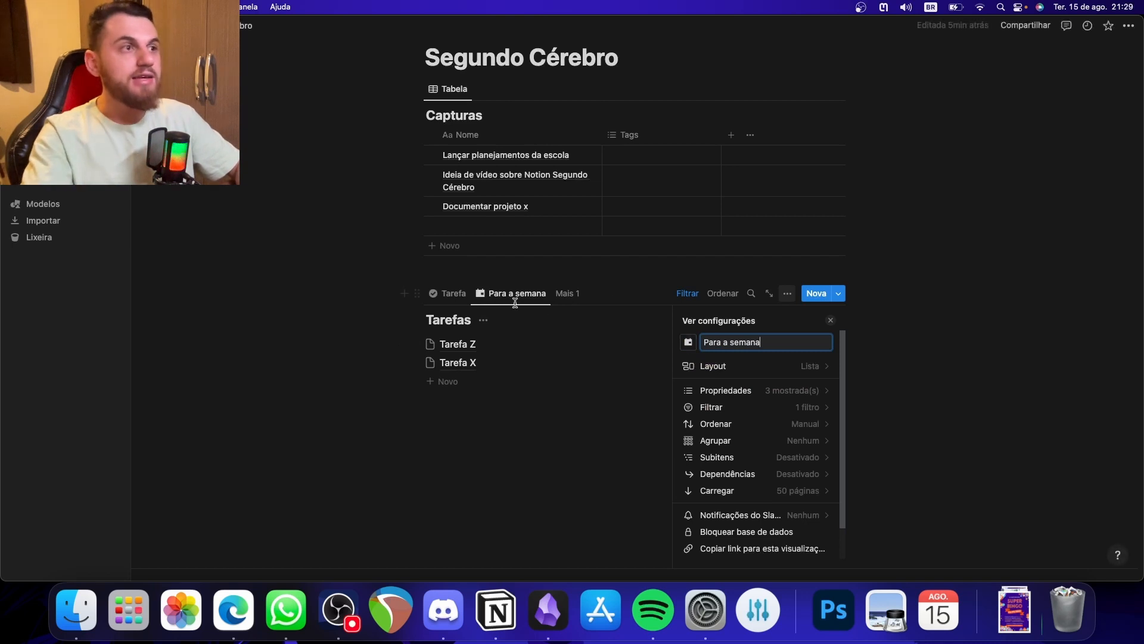
# - Search the icons for "calen" and give the Para a semana view a different calendar icon
pyautogui.click(689, 343)
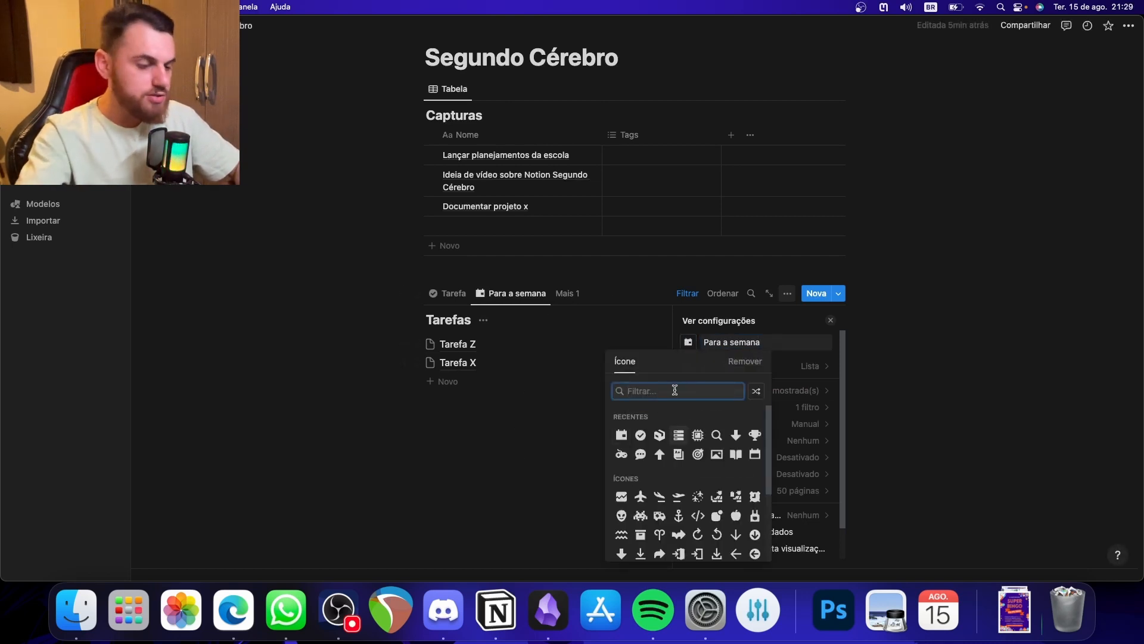
pyautogui.write('calenad')
pyautogui.press('BackSpace')
pyautogui.press('BackSpace')
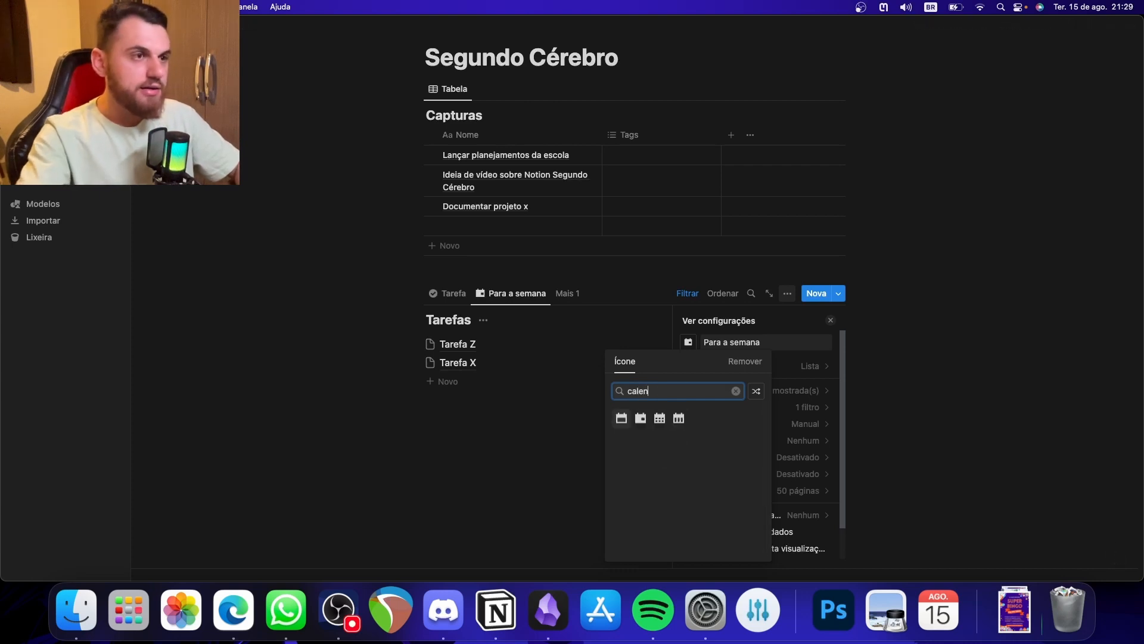
pyautogui.click(486, 449)
pyautogui.click(409, 427)
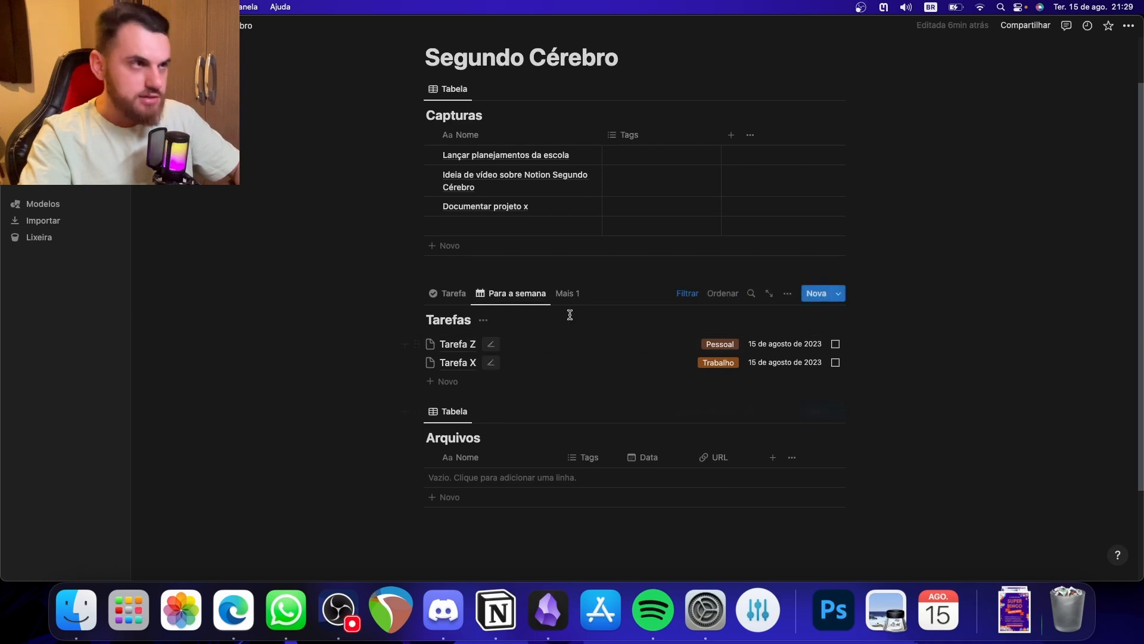
# - Change the Data filter of the Para a semana view to Este(a) semana and collapse the filter bar
pyautogui.click(691, 297)
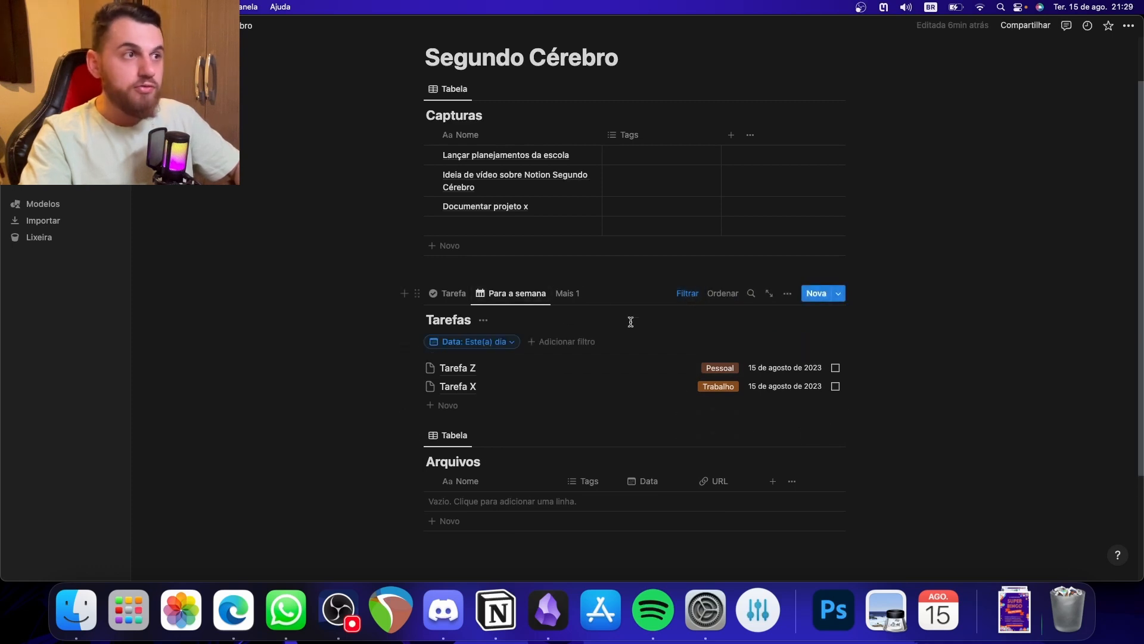
pyautogui.click(507, 344)
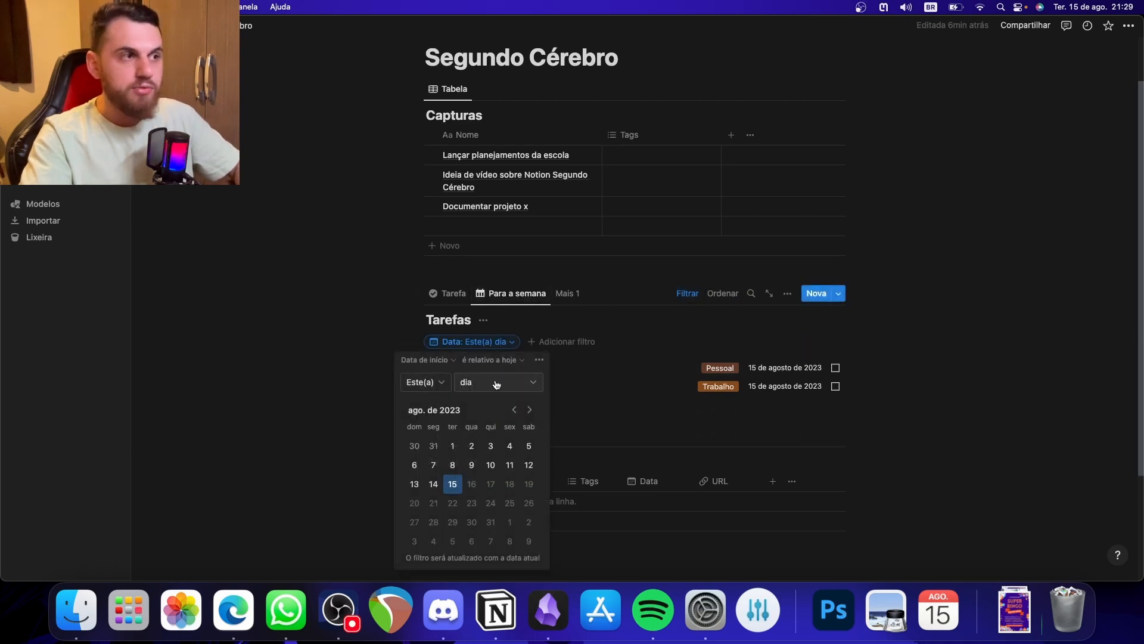
pyautogui.click(489, 385)
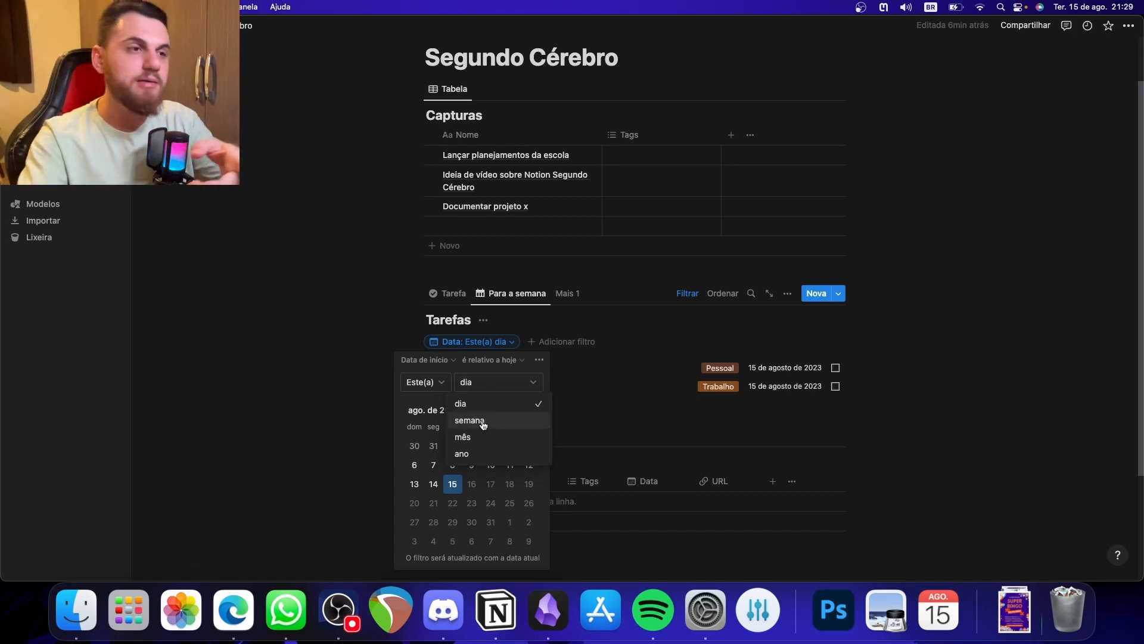
pyautogui.click(484, 422)
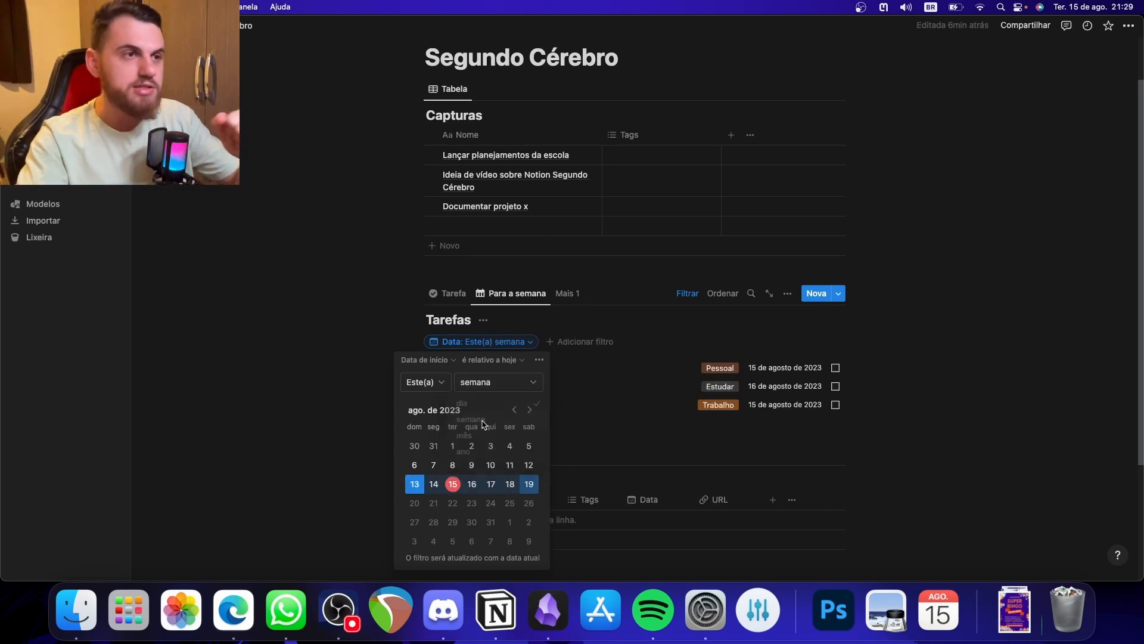
pyautogui.click(291, 368)
pyautogui.moveTo(366, 367); pyautogui.dragTo(468, 406)
pyautogui.click(685, 294)
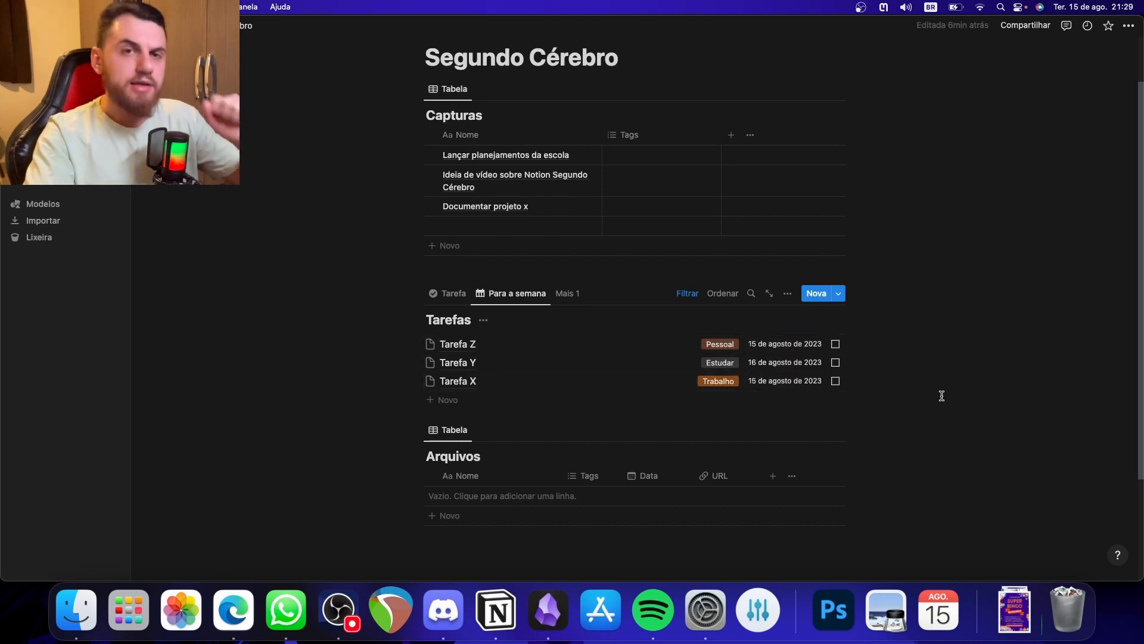
# - Sort the Para a semana view by Data in ascending order (Crescente)
pyautogui.click(722, 295)
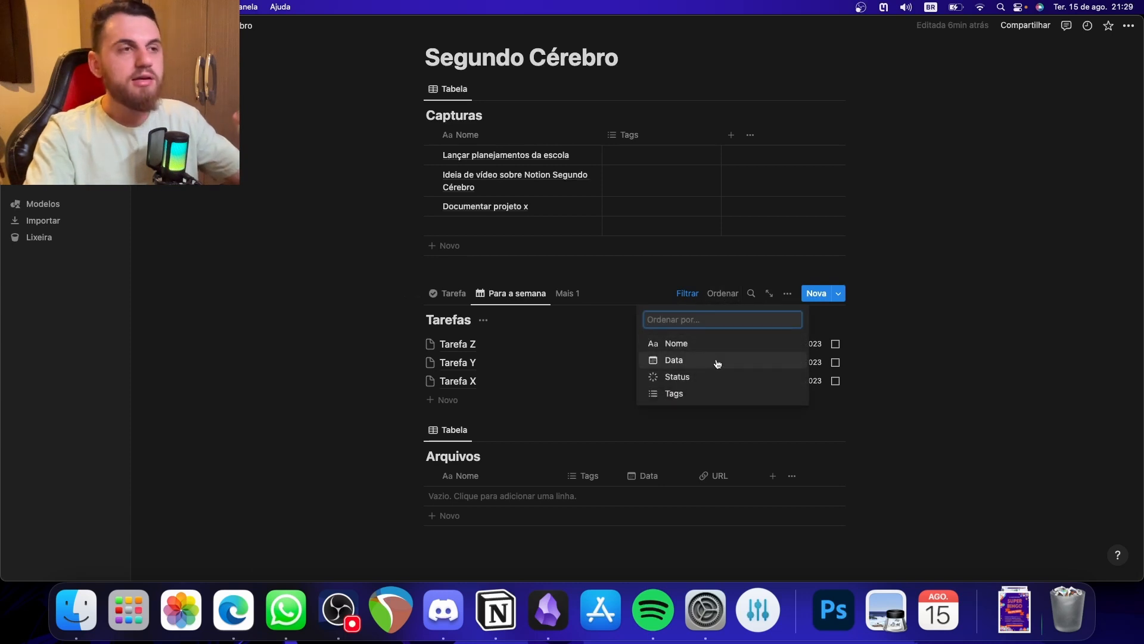
pyautogui.click(698, 365)
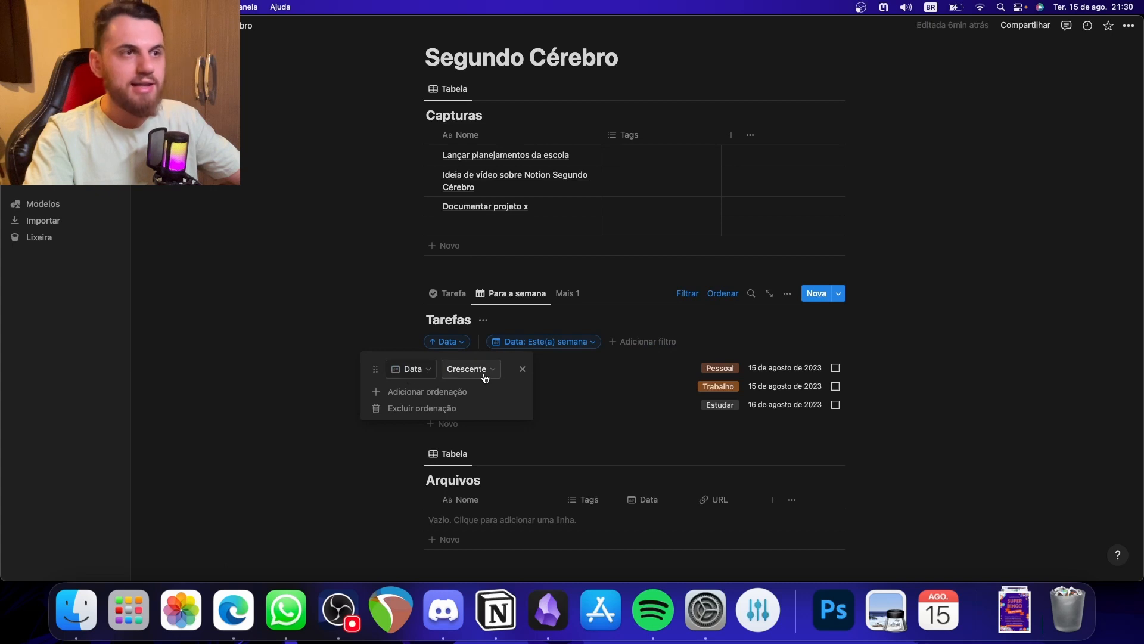
# - Collapse the filter bar of the Para a semana view and hide the Tarefas database title in it
pyautogui.click(984, 388)
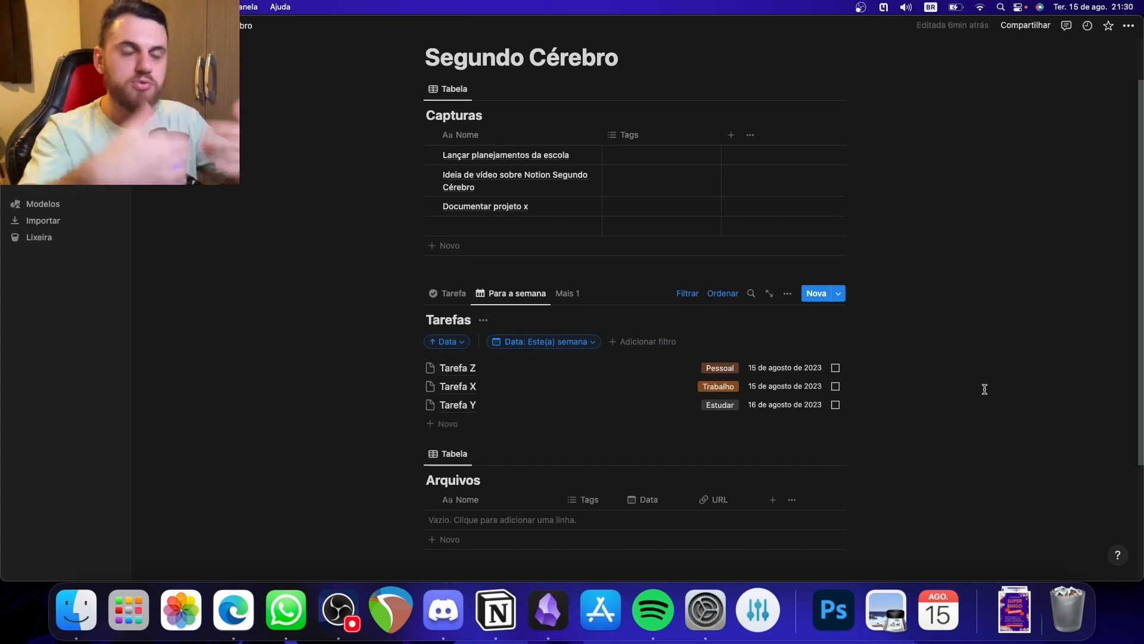
pyautogui.click(688, 294)
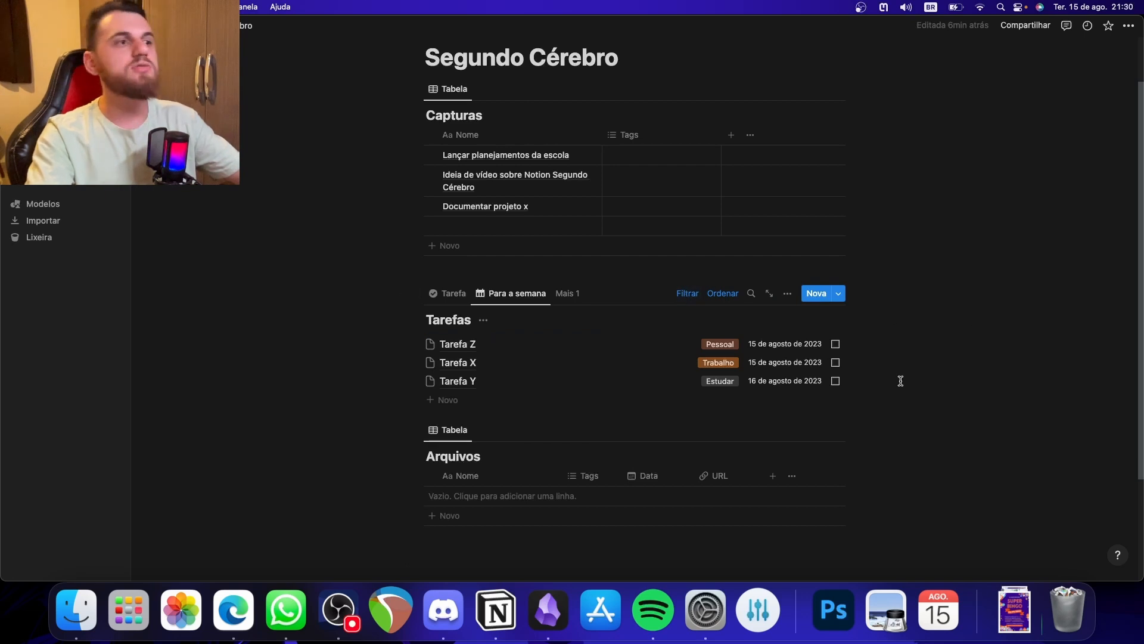
pyautogui.click(483, 320)
pyautogui.click(524, 383)
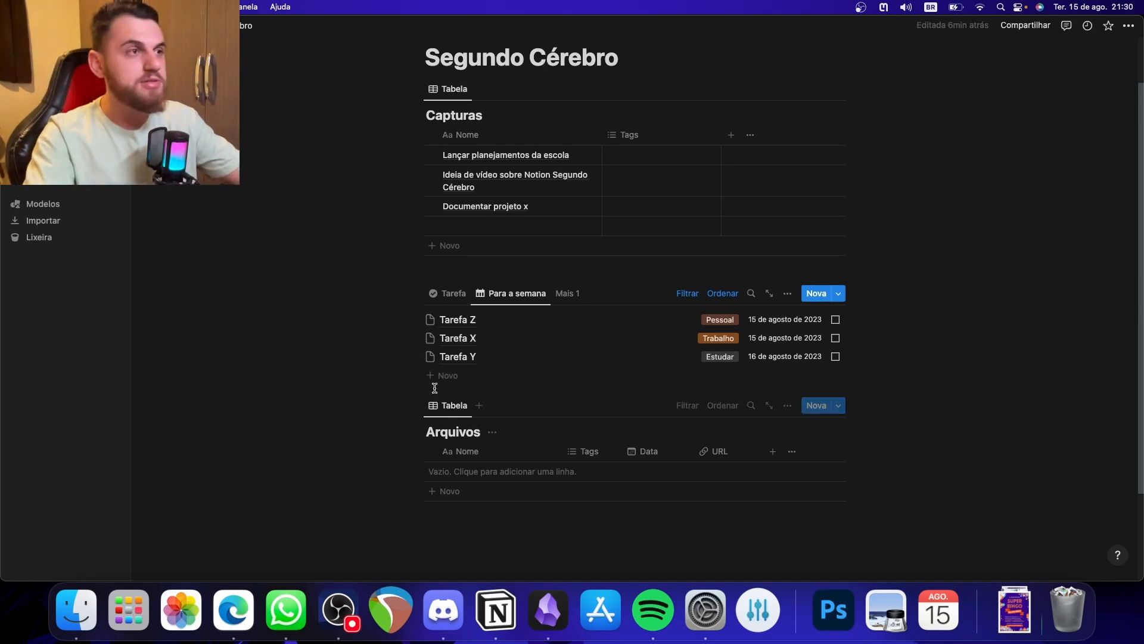
# - Look through the Tarefa, Para hoje and Para a semana views of the Tarefas database
pyautogui.click(450, 293)
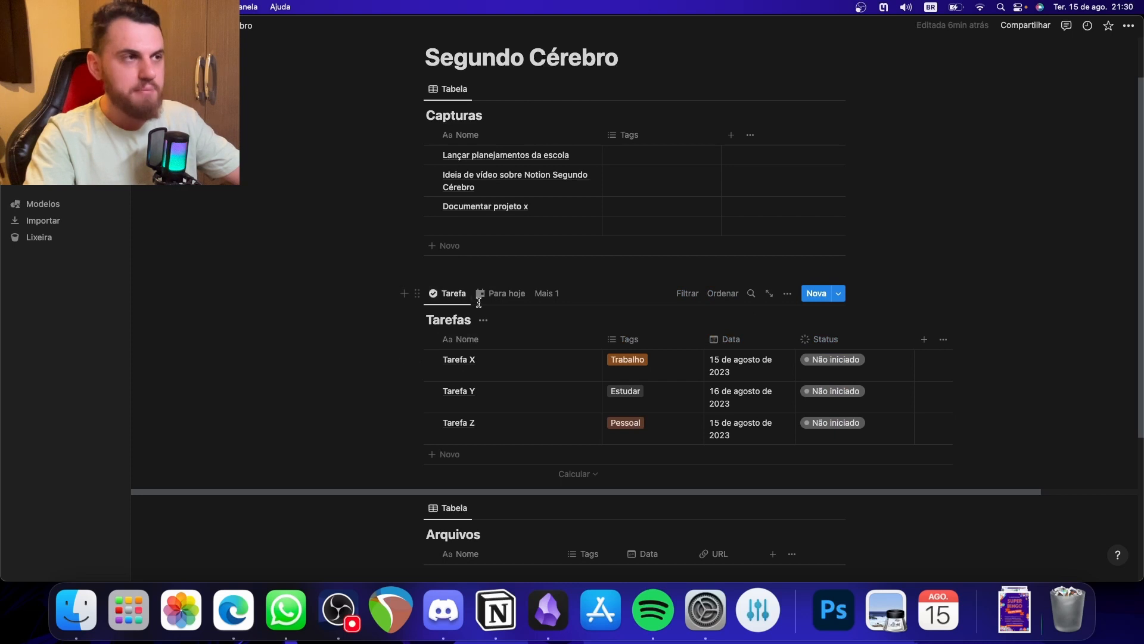
pyautogui.click(499, 294)
pyautogui.click(547, 293)
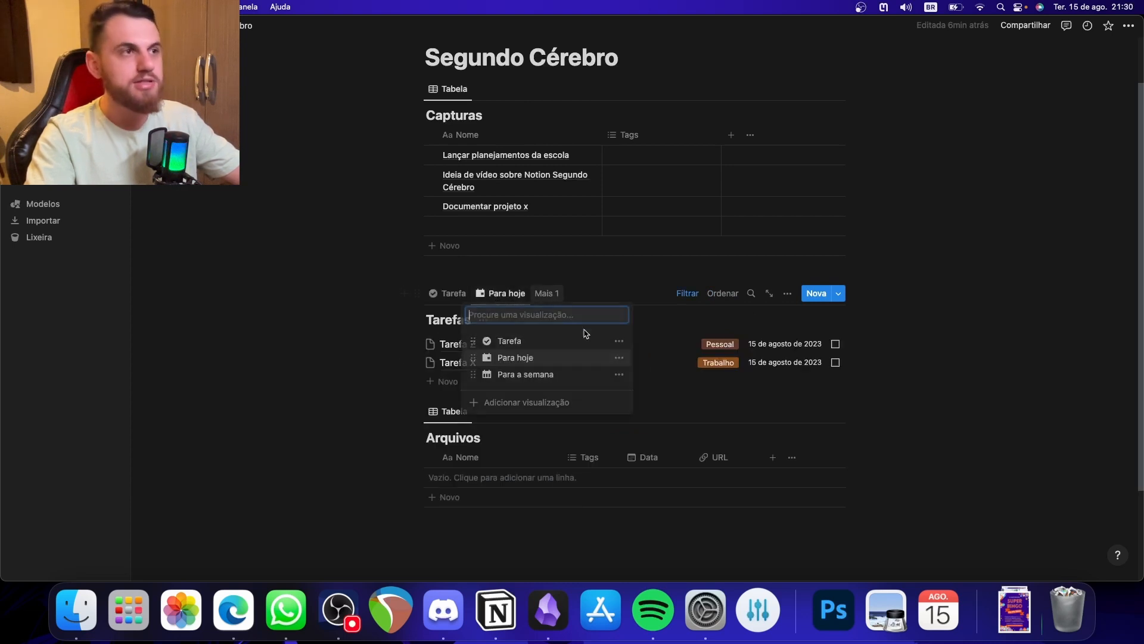
pyautogui.click(530, 374)
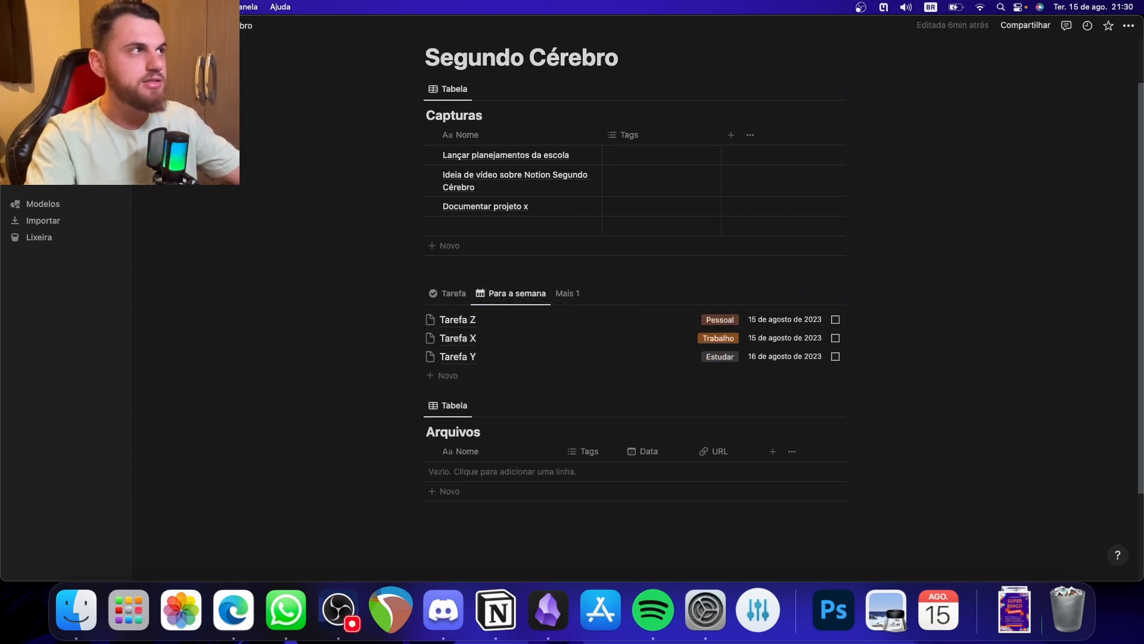
# - Hide the sidebar and set the Segundo Cérebro page to full width (Largura completa)
pyautogui.press('super+backslash')
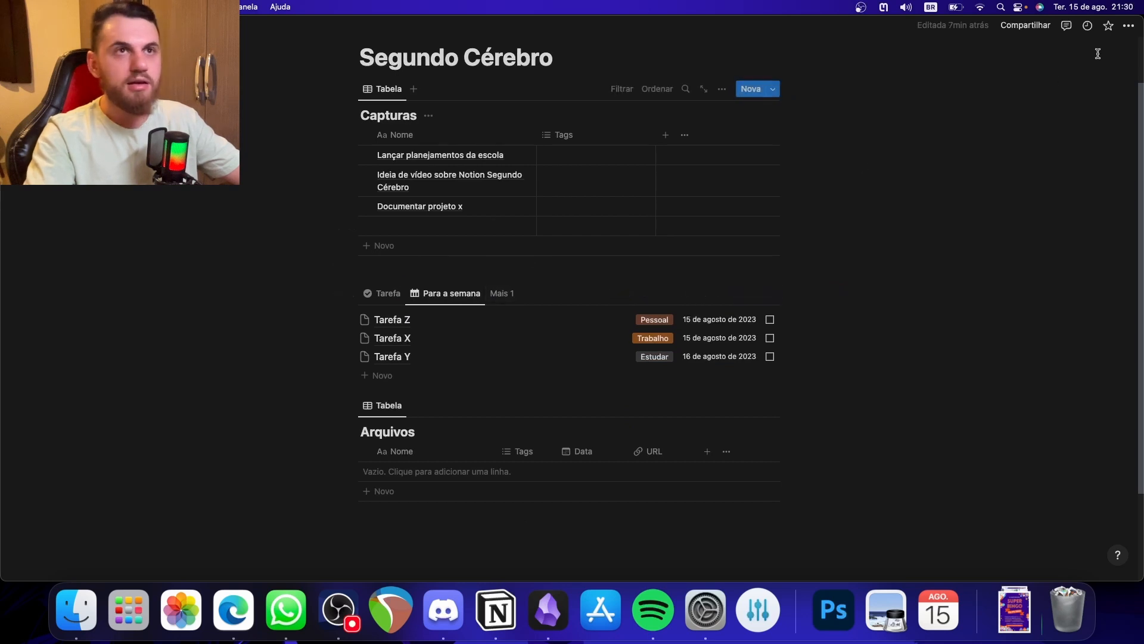
pyautogui.click(1129, 25)
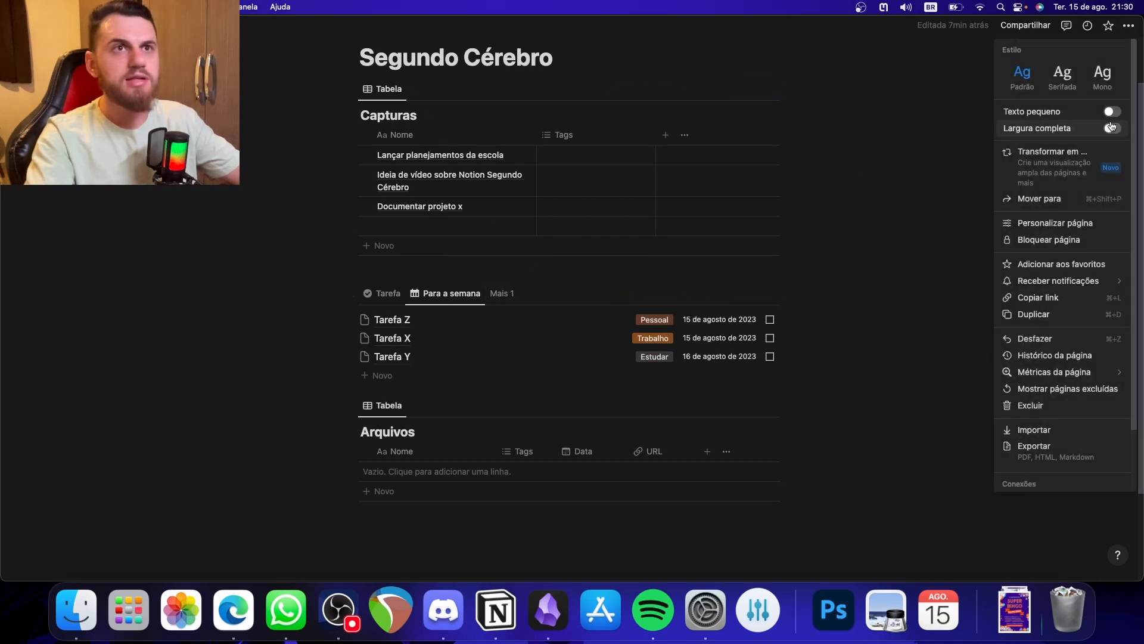
pyautogui.click(1092, 135)
pyautogui.click(261, 298)
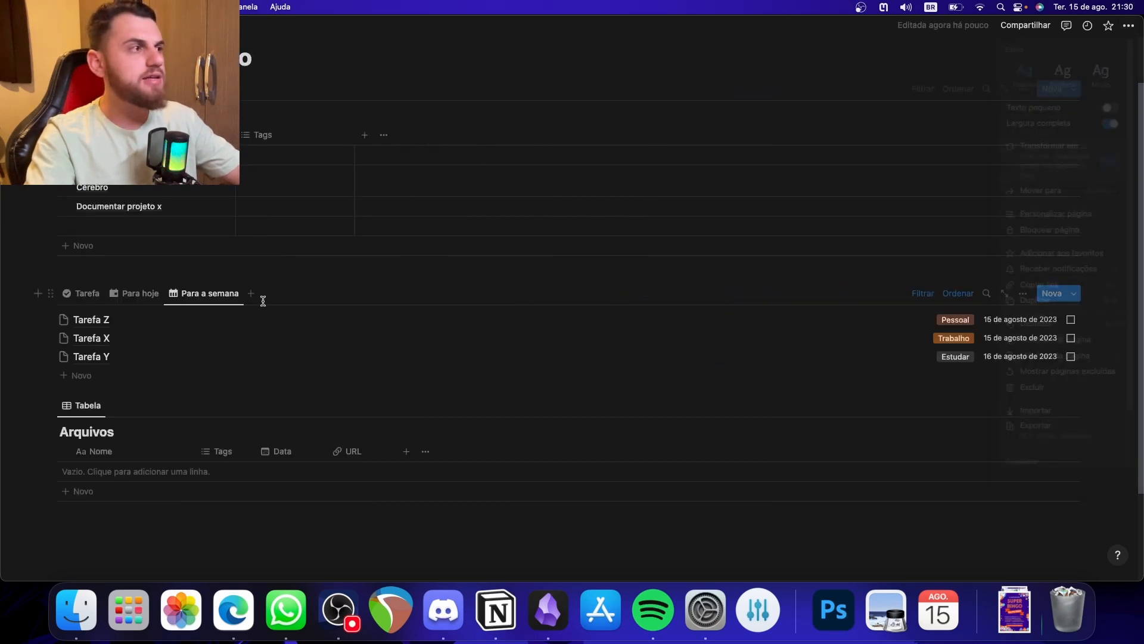
# - Check the three Tarefas views at full page width, ending on Para a semana
pyautogui.click(141, 292)
pyautogui.click(202, 294)
pyautogui.click(83, 293)
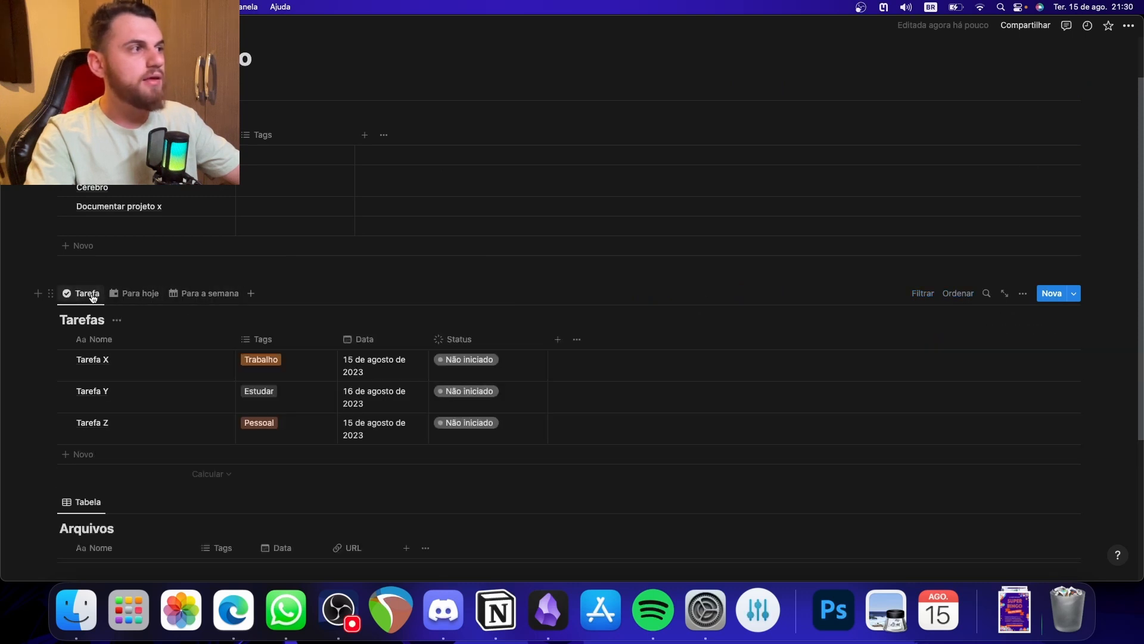
pyautogui.click(137, 294)
pyautogui.click(197, 298)
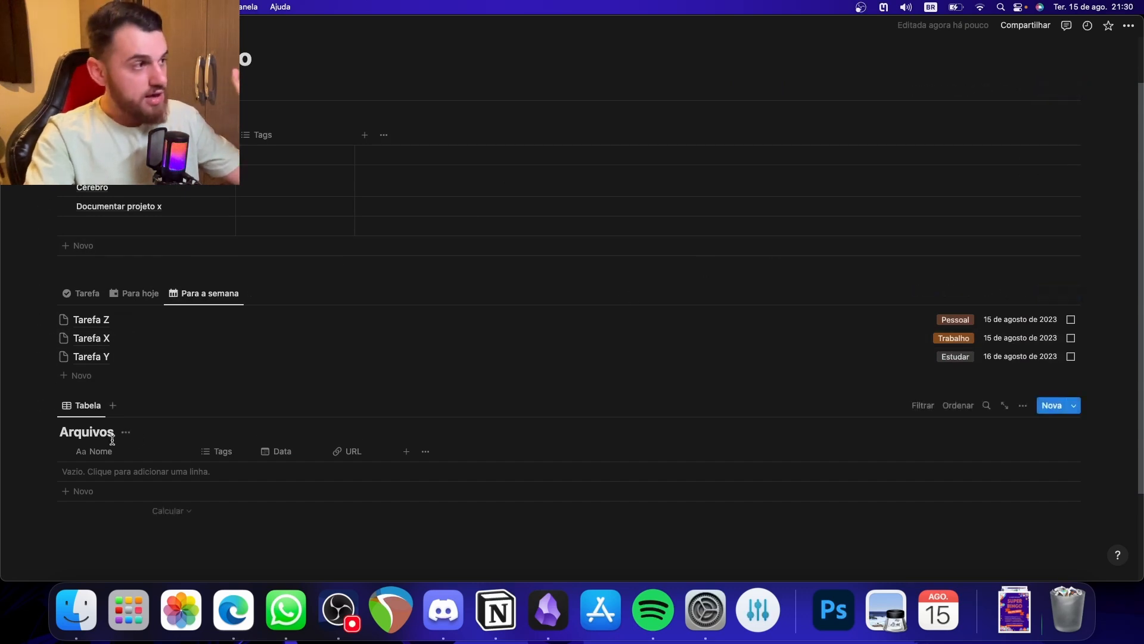
# - Hide the Arquivos database title in its Tabela view
pyautogui.click(126, 433)
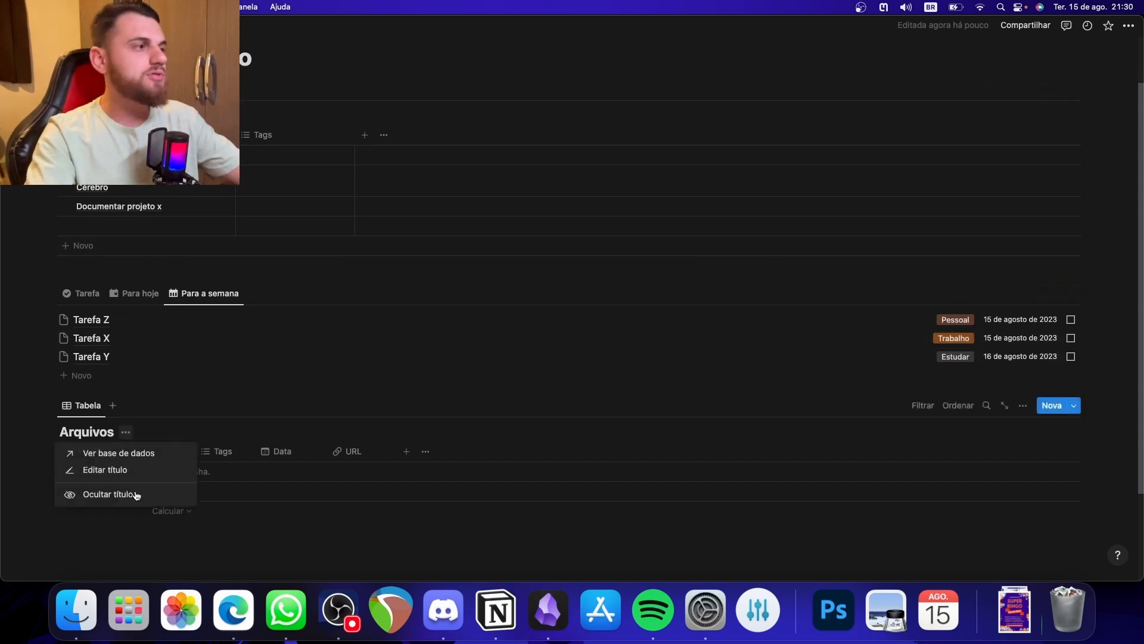
pyautogui.click(133, 494)
pyautogui.click(88, 411)
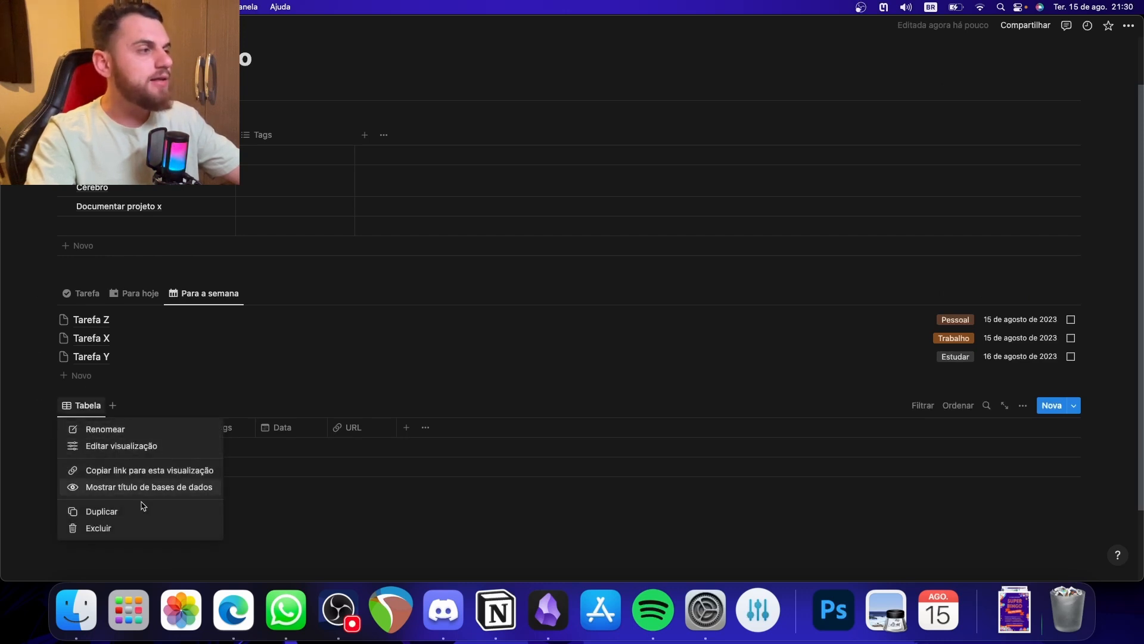
# - Add a view named Notas to the Arquivos database with a stacked-pages icon and the Lista layout
pyautogui.click(112, 406)
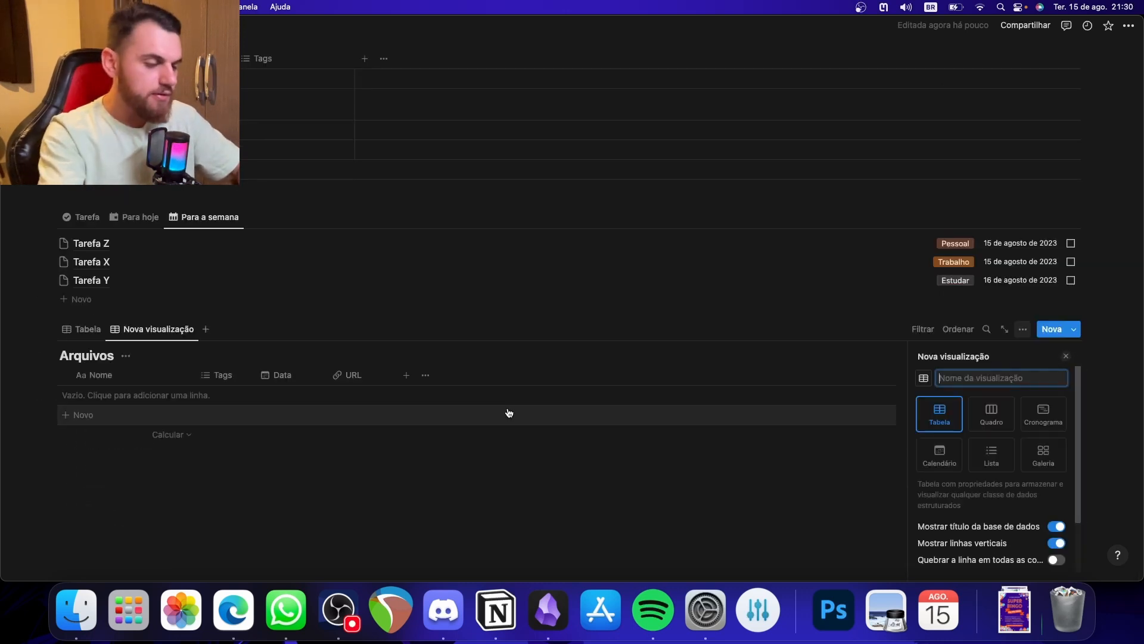
pyautogui.write('Nota')
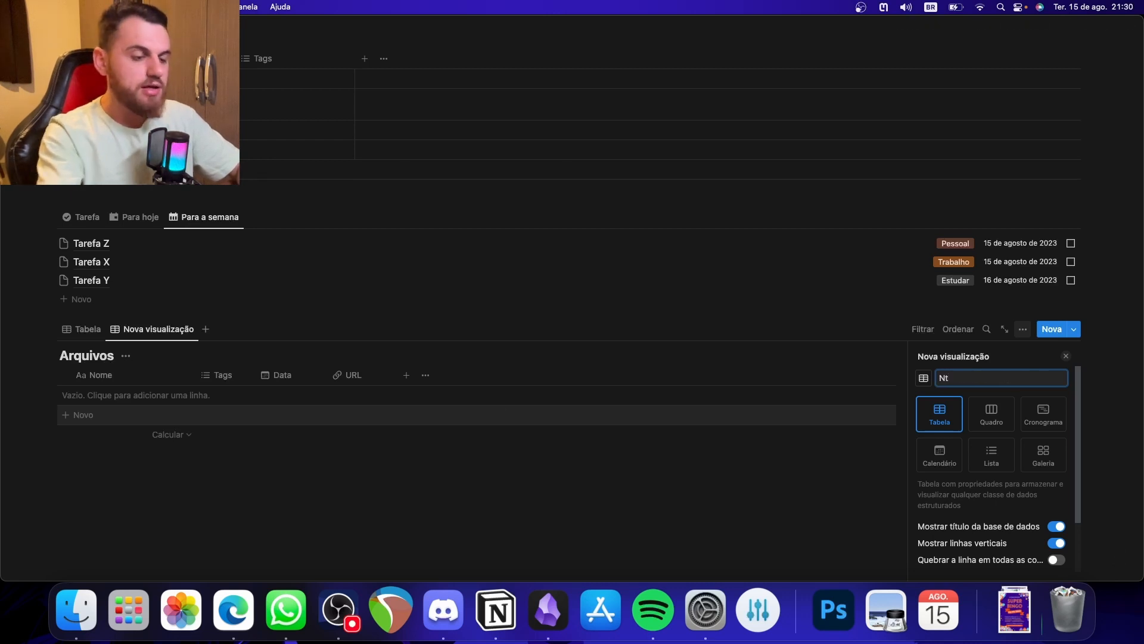
pyautogui.write('s')
pyautogui.click(924, 378)
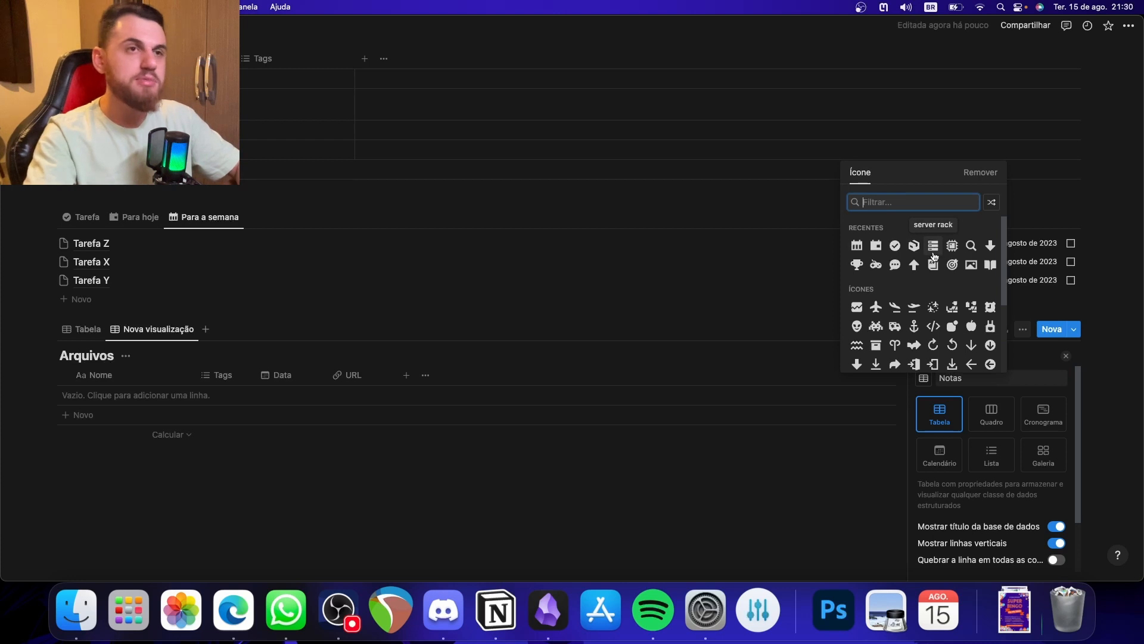
pyautogui.click(934, 264)
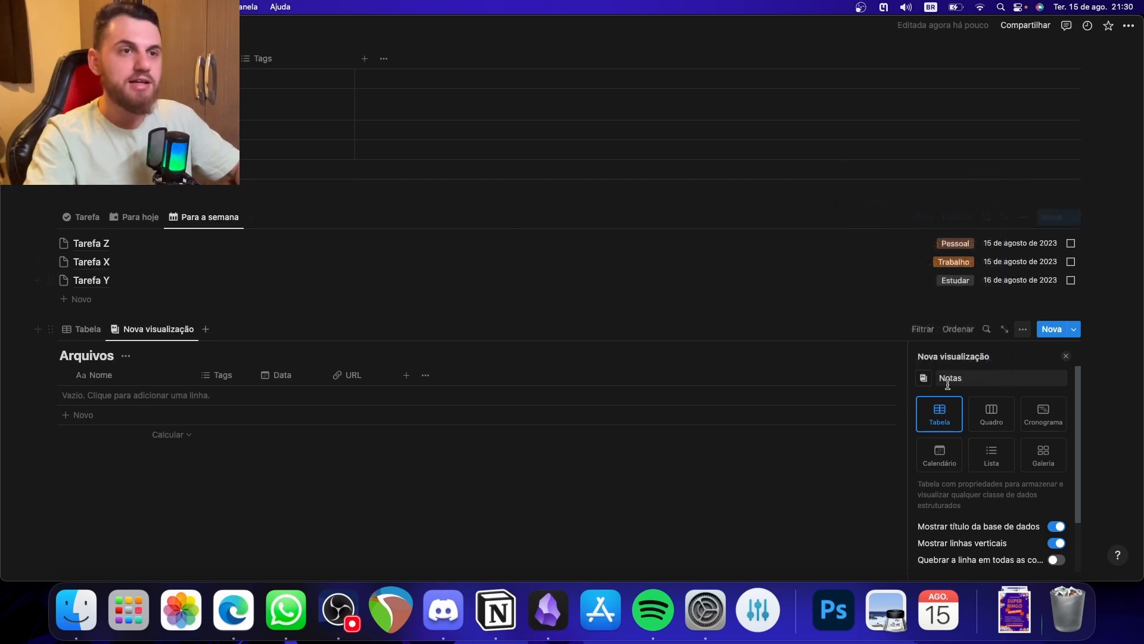
pyautogui.click(1001, 458)
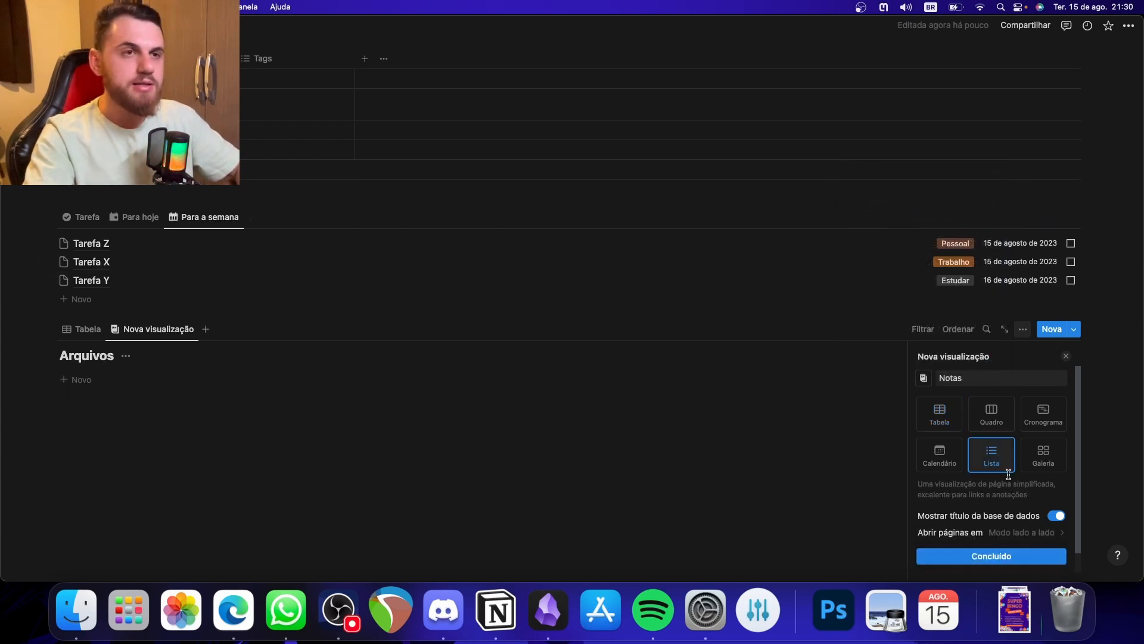
pyautogui.click(1002, 556)
# - In the Notas view, show the Data property instead of Tags and hide the Arquivos database title
pyautogui.click(1041, 426)
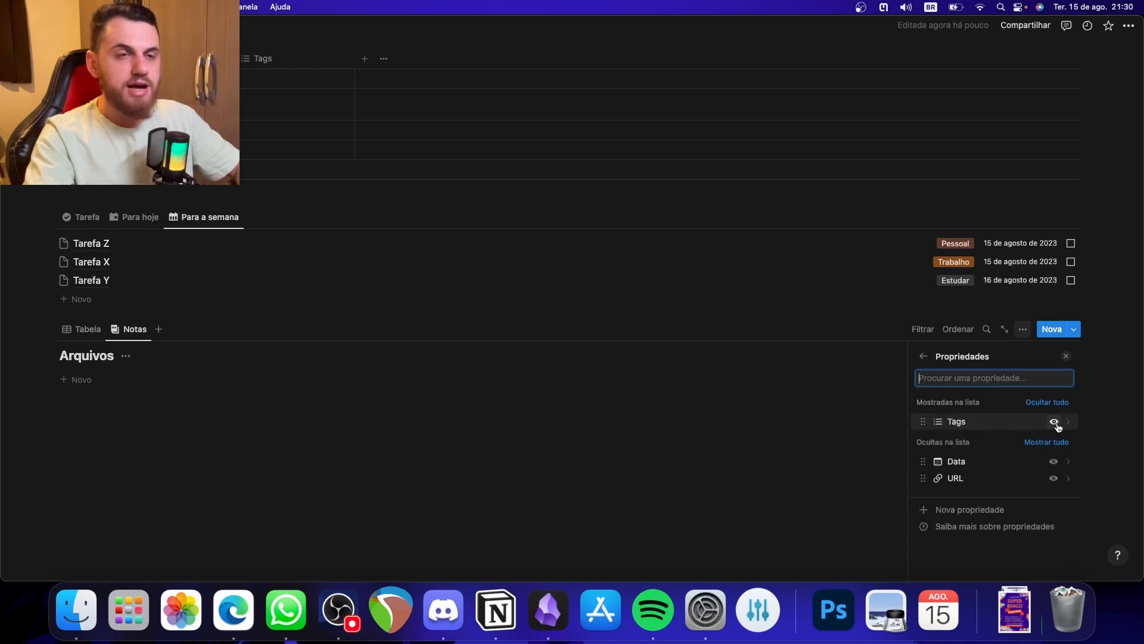
pyautogui.click(1054, 422)
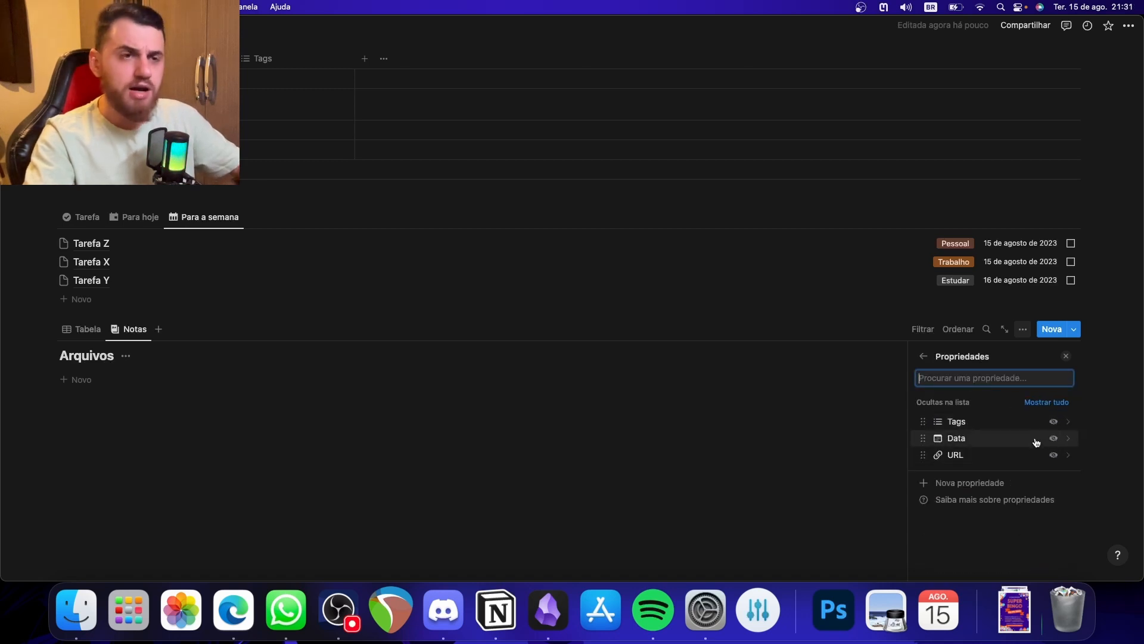
pyautogui.click(1054, 438)
pyautogui.click(813, 432)
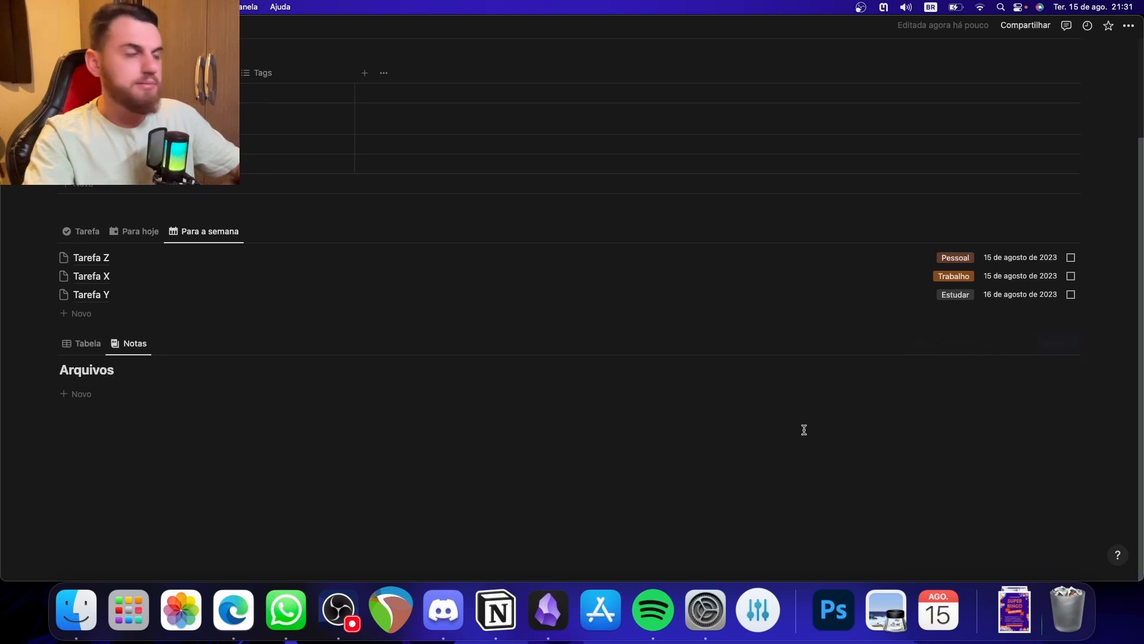
pyautogui.click(123, 369)
pyautogui.click(111, 433)
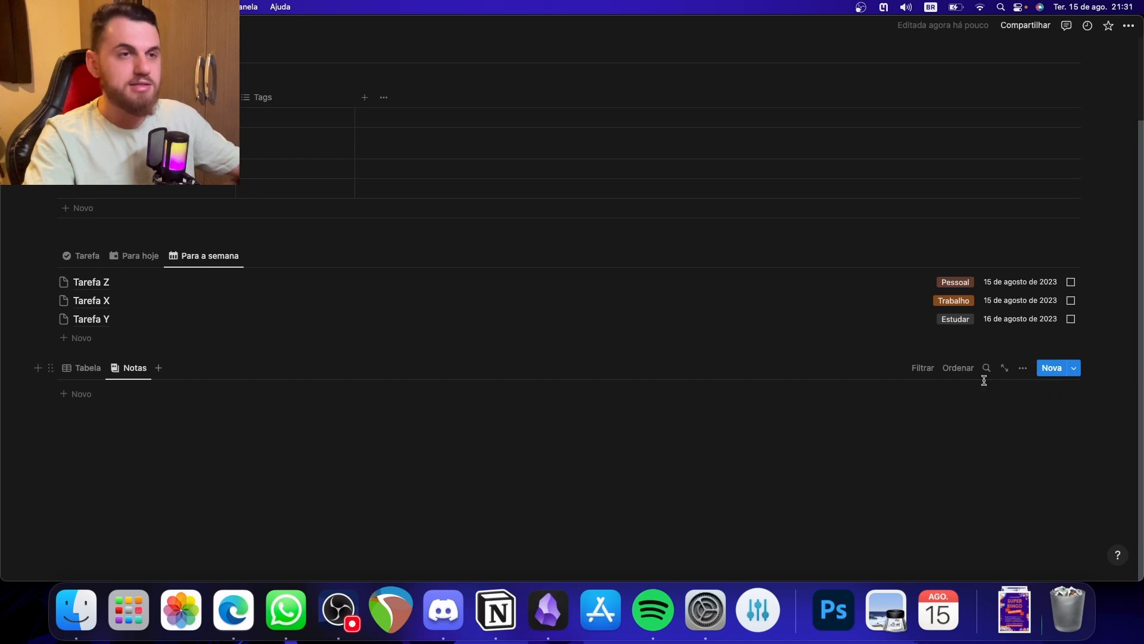
# - Filter the Notas view to entries whose Tags contain Nota and collapse the filter bar
pyautogui.click(923, 369)
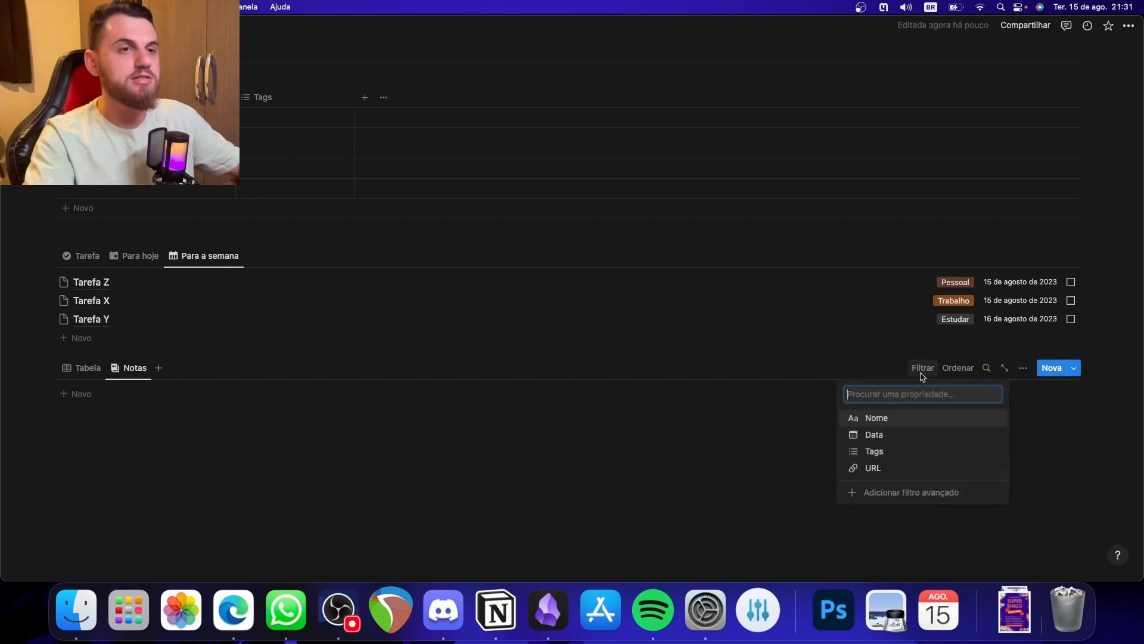
pyautogui.click(871, 451)
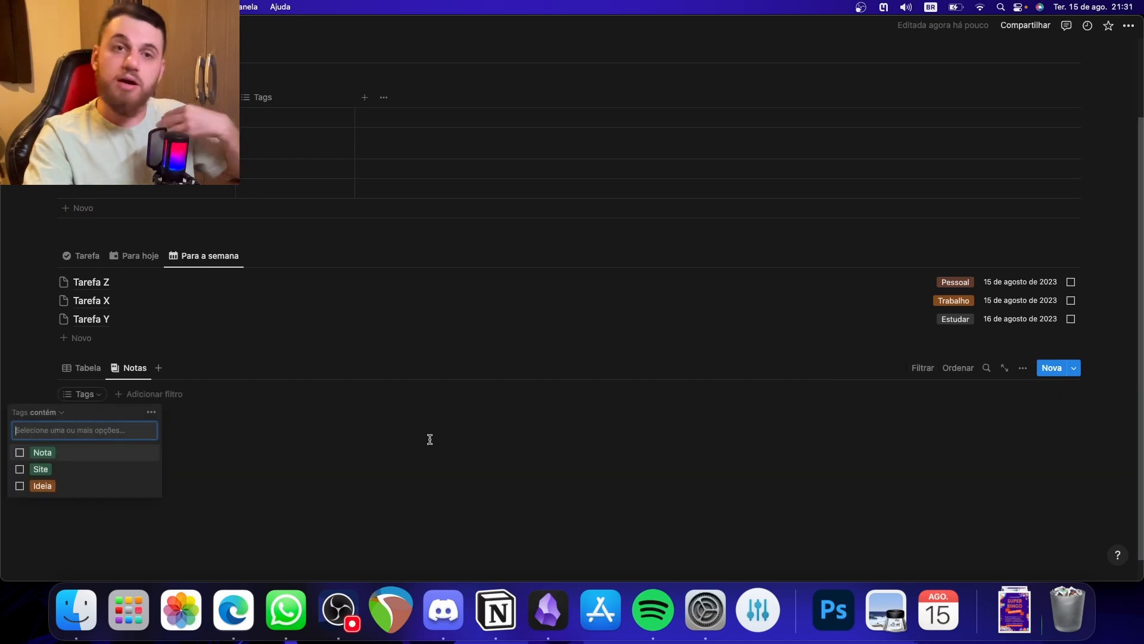
pyautogui.click(54, 454)
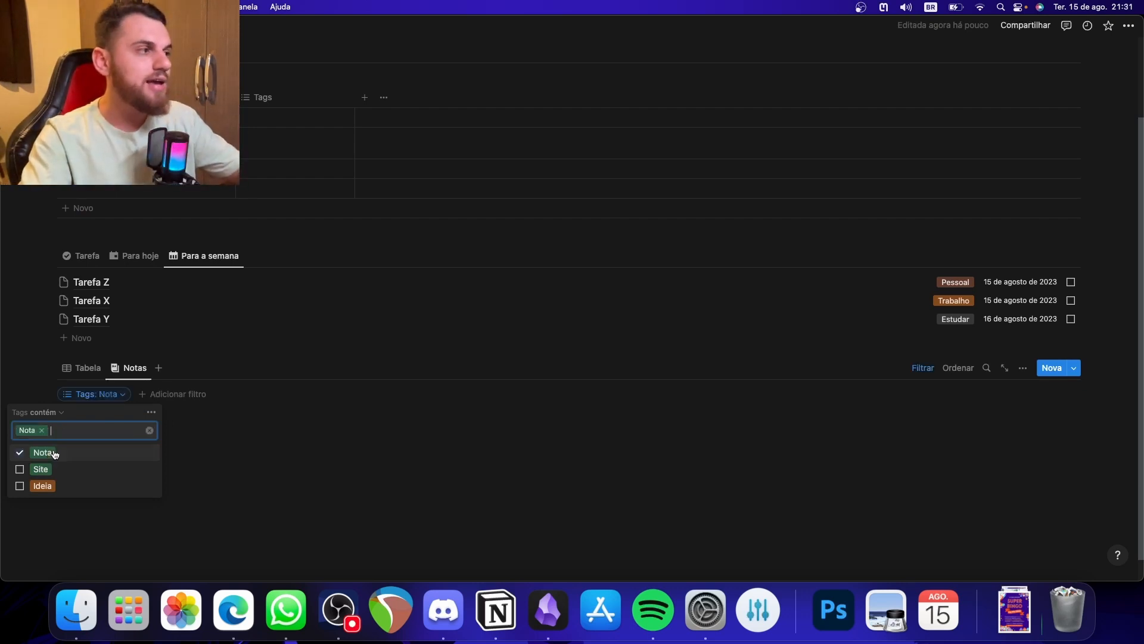
pyautogui.click(294, 471)
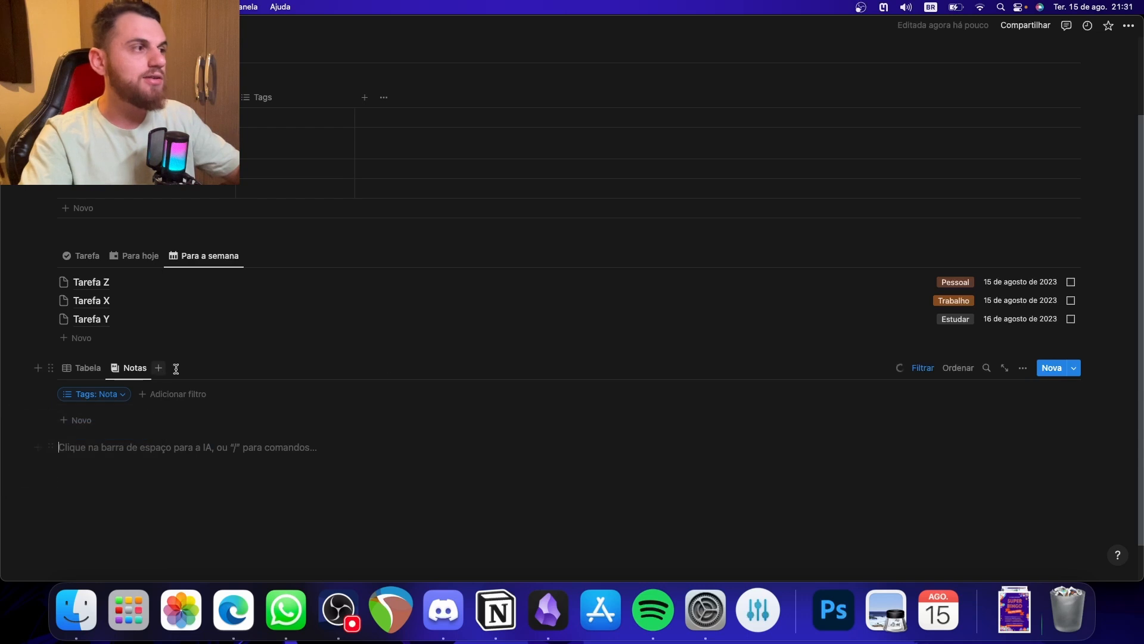
pyautogui.click(923, 368)
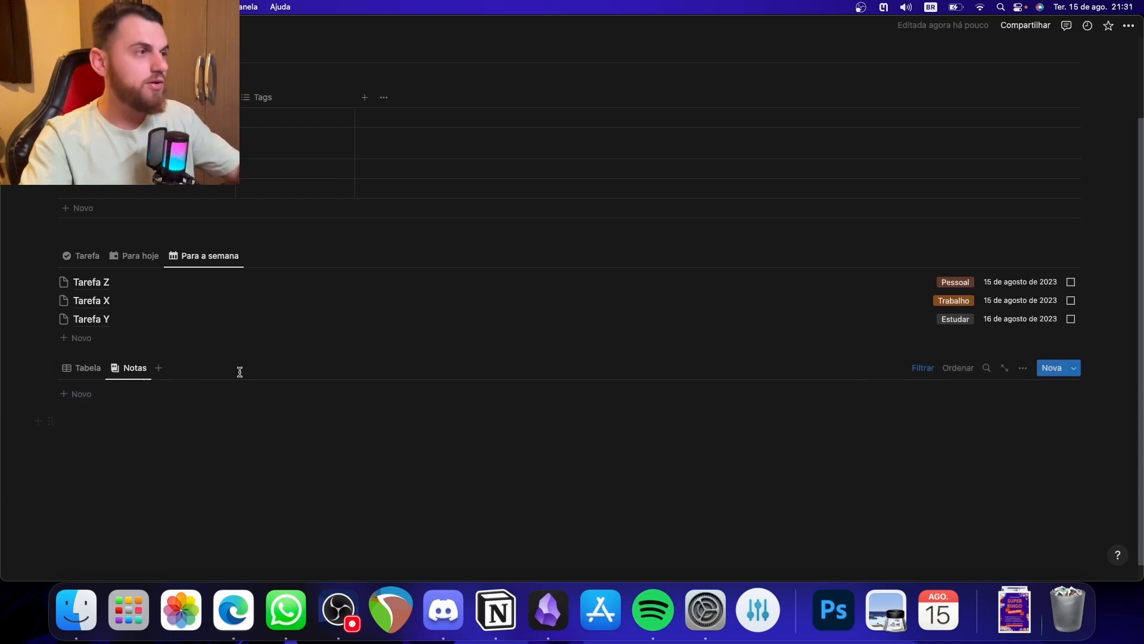
# - Duplicate the Notas view of Arquivos and name the copy Recursos
pyautogui.click(133, 368)
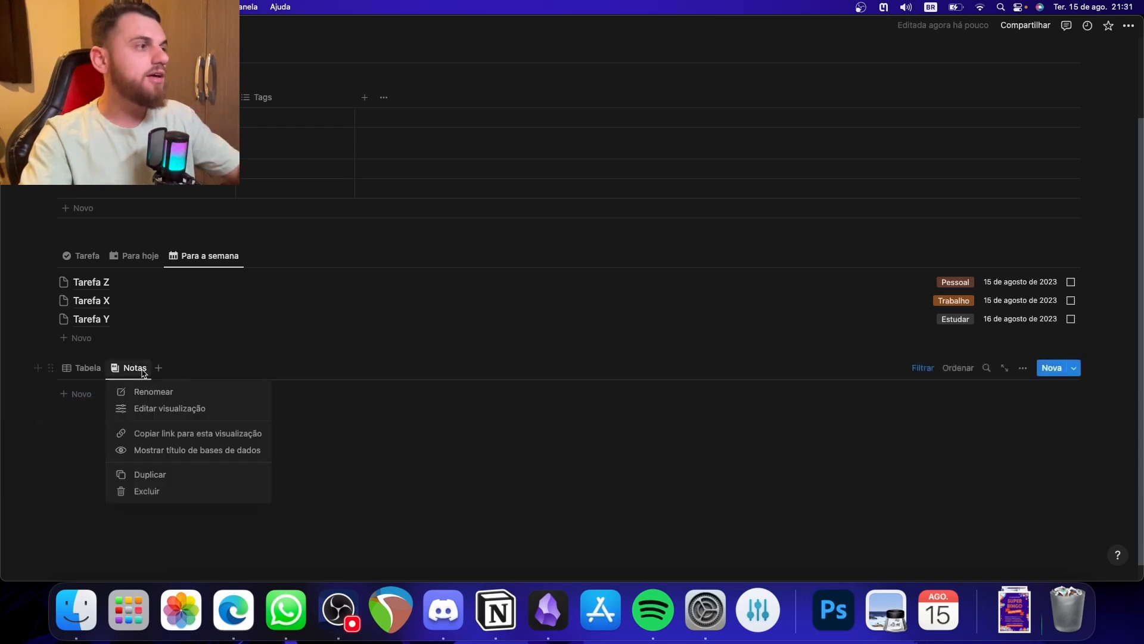
pyautogui.click(179, 472)
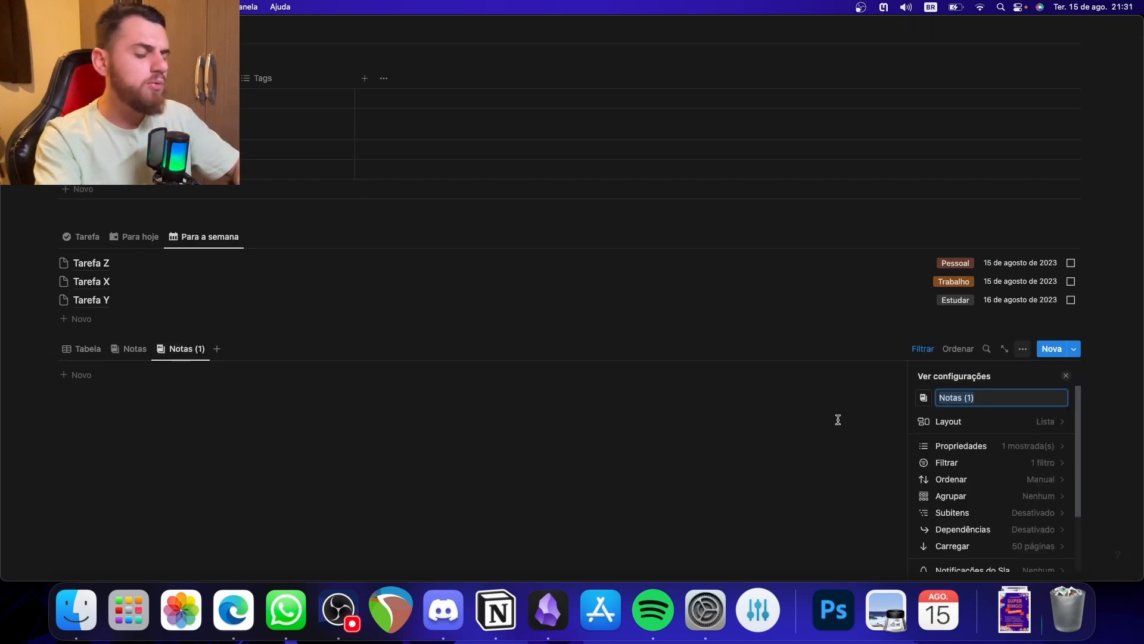
pyautogui.write('Recursos')
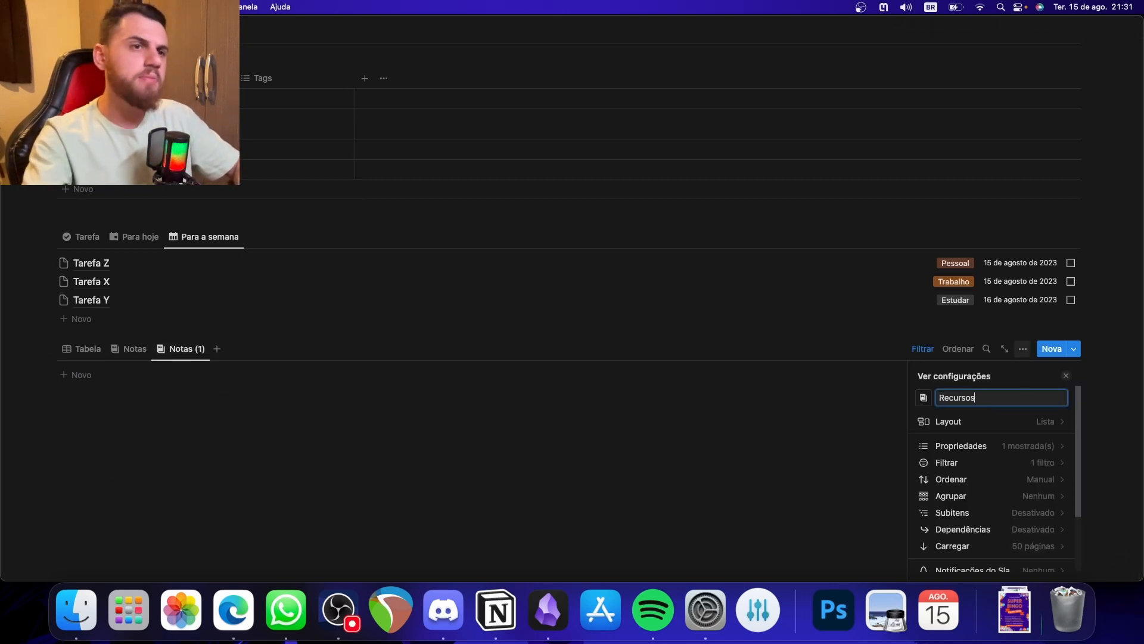
# - Search the icons for "lin" and give the Recursos view the chain link icon
pyautogui.click(924, 398)
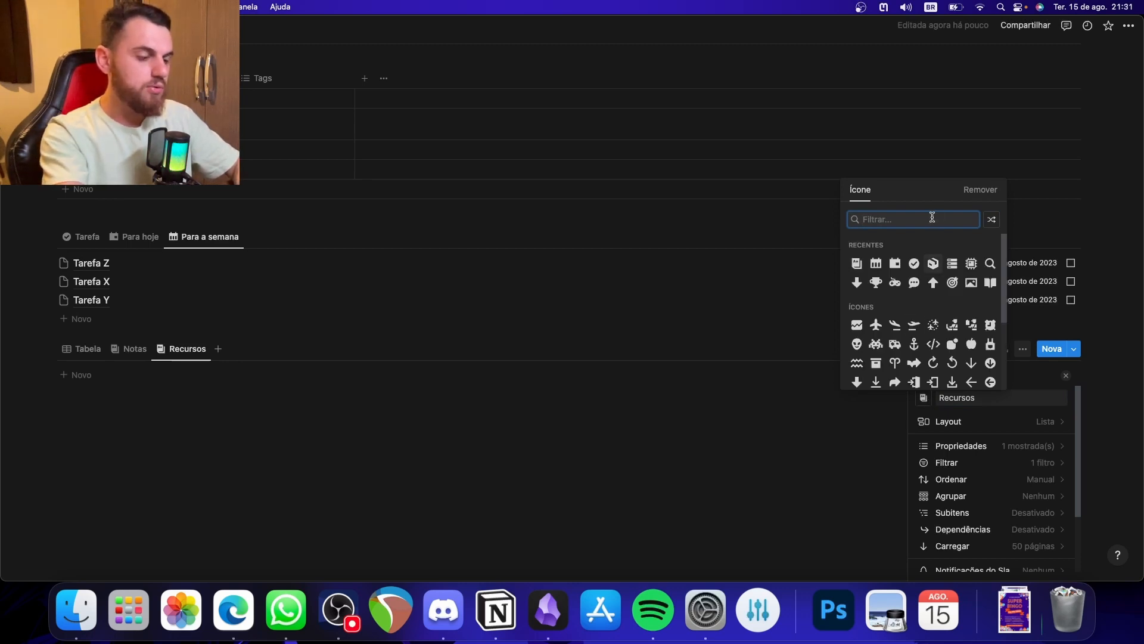
pyautogui.write('ur')
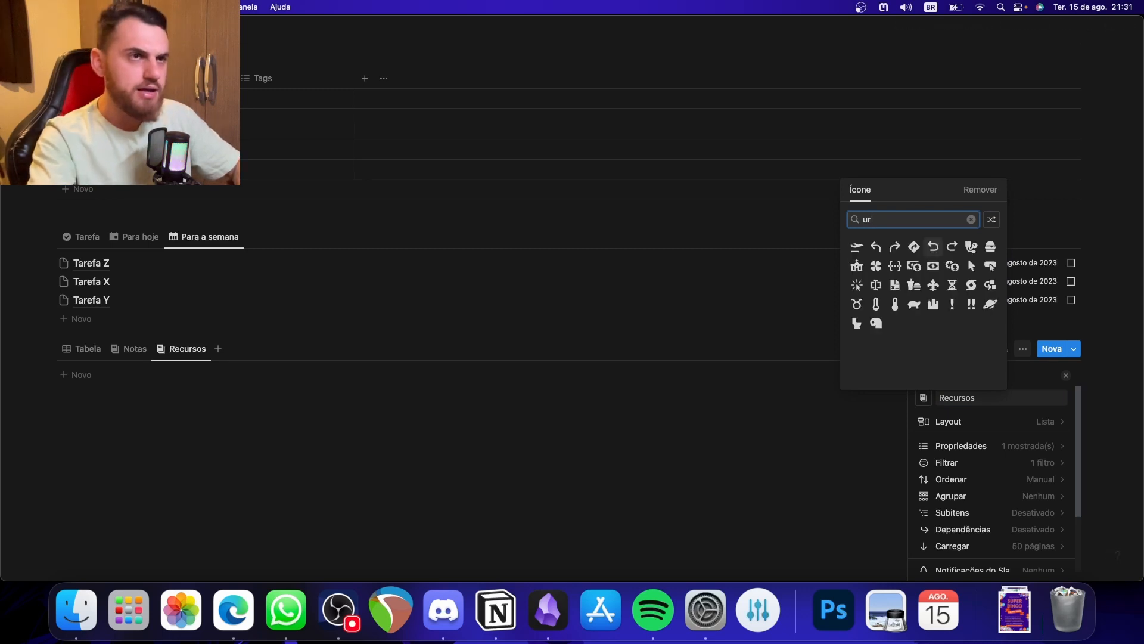
pyautogui.press('BackSpace')
pyautogui.press('BackSpace')
pyautogui.write('lin')
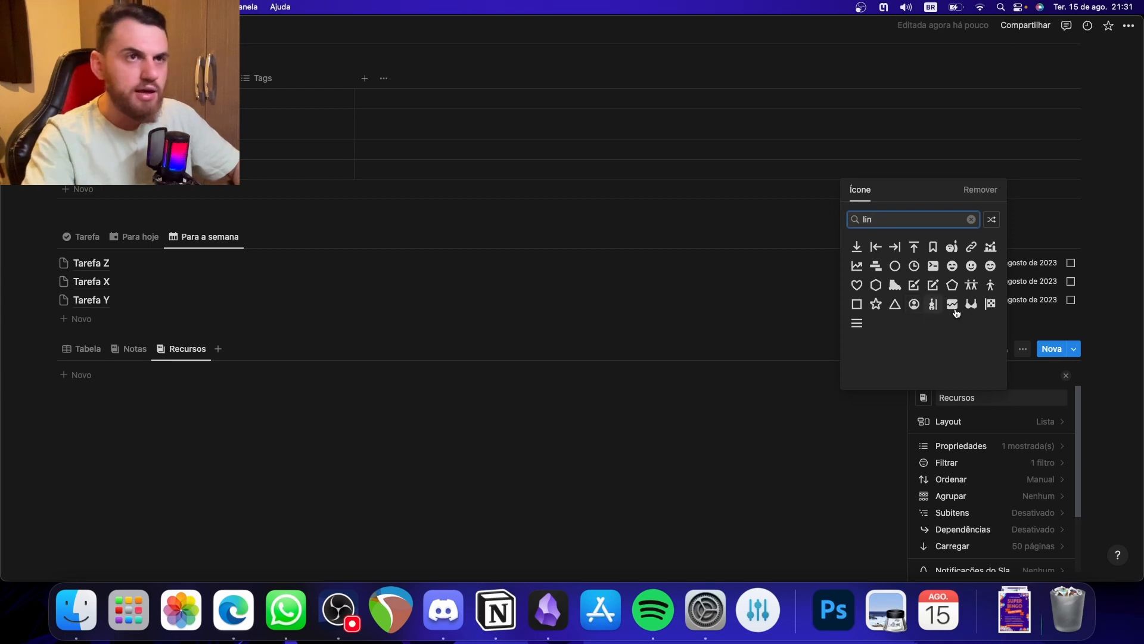
pyautogui.click(973, 246)
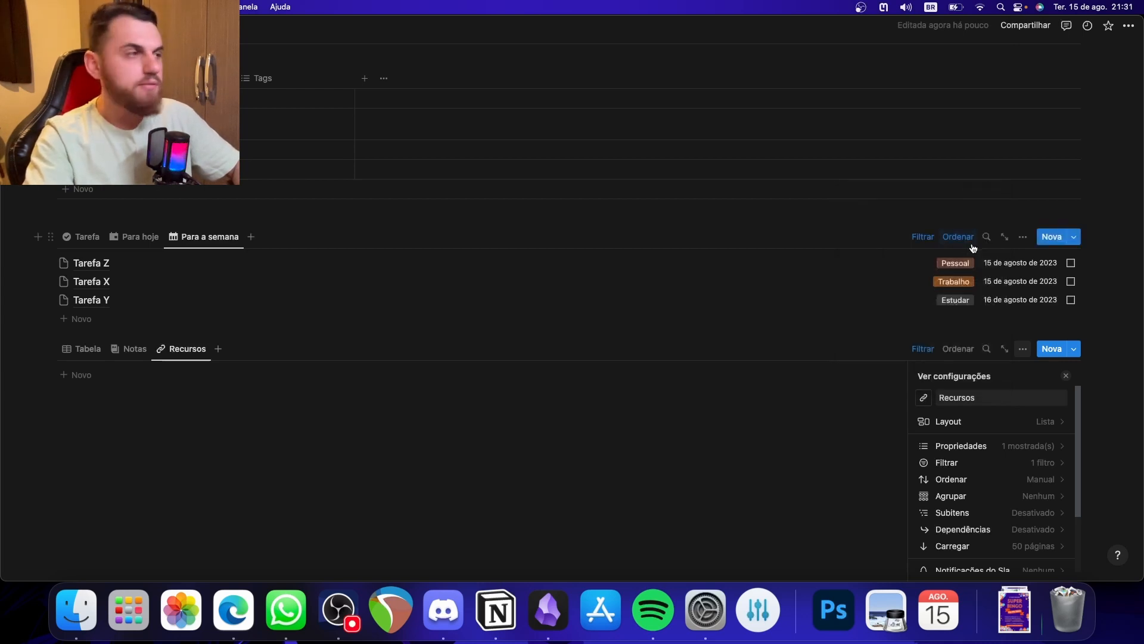
# - Show the URL property in the Recursos view and place it before Data
pyautogui.click(1043, 450)
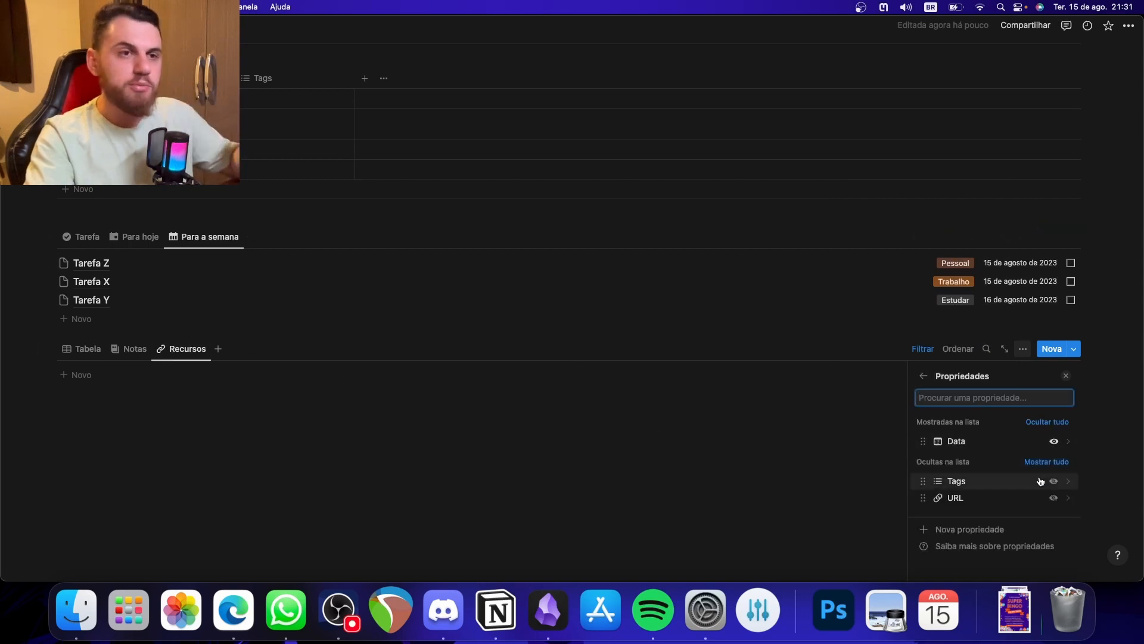
pyautogui.click(1053, 498)
pyautogui.moveTo(922, 440); pyautogui.dragTo(927, 460)
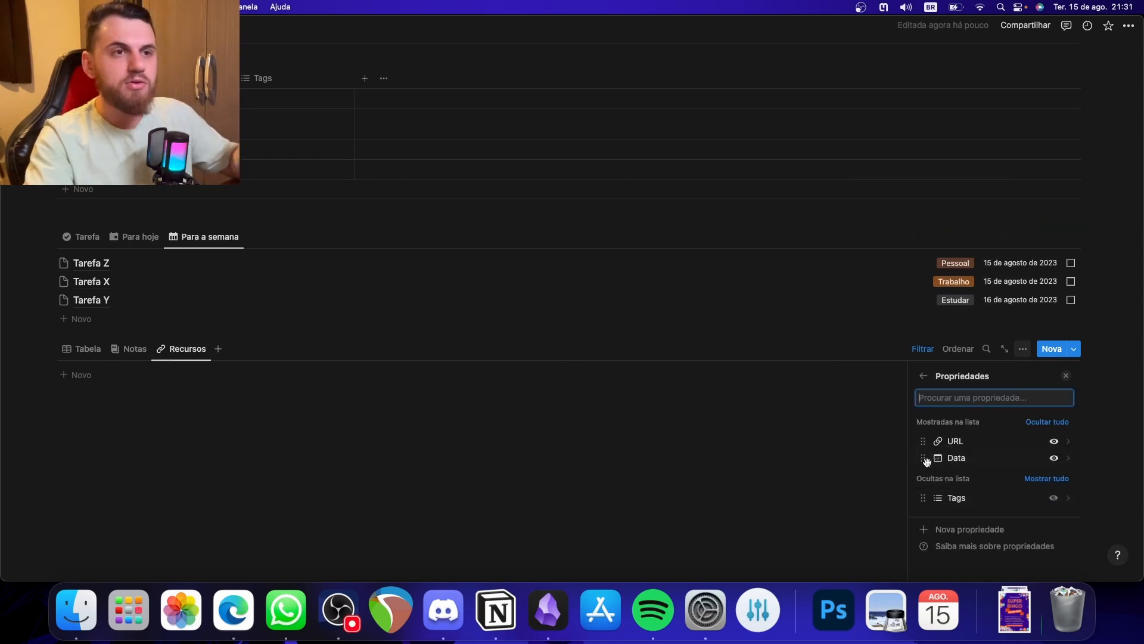
pyautogui.click(699, 459)
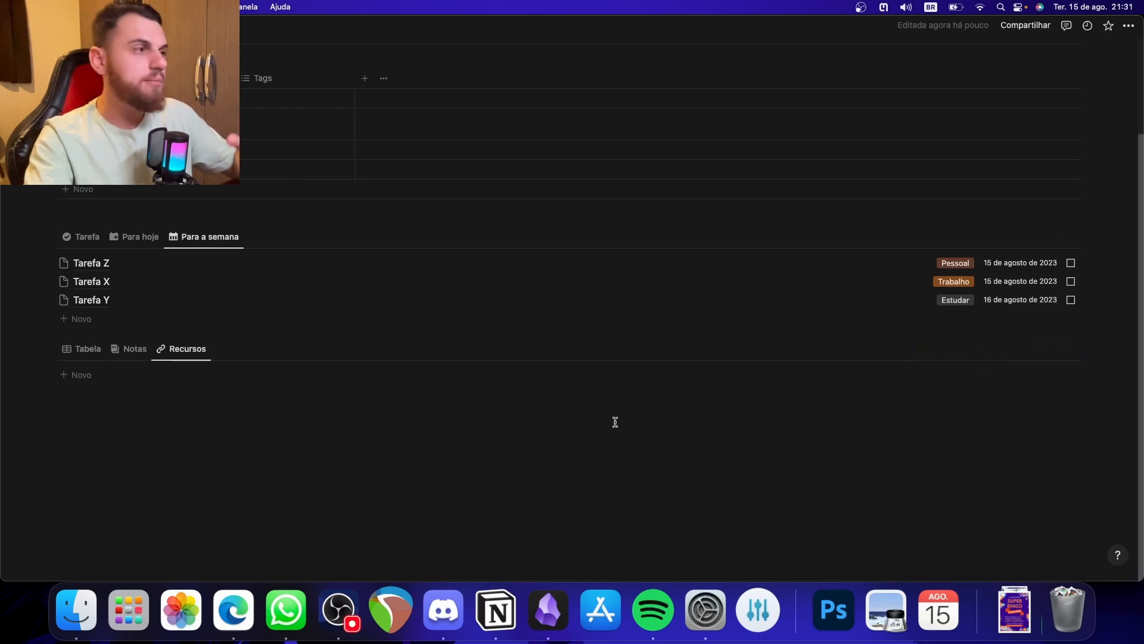
# - Rename the Tabela view of the Arquivos database as Arquivos and open its icon picker
pyautogui.click(89, 352)
pyautogui.click(82, 347)
pyautogui.click(128, 389)
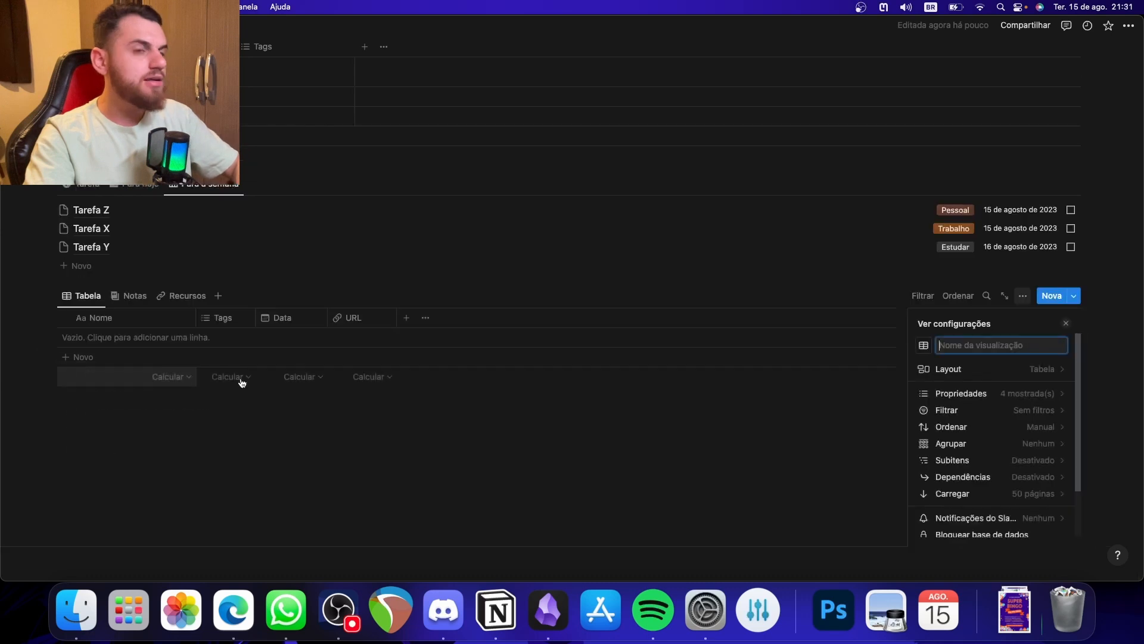
pyautogui.write('Arquivos')
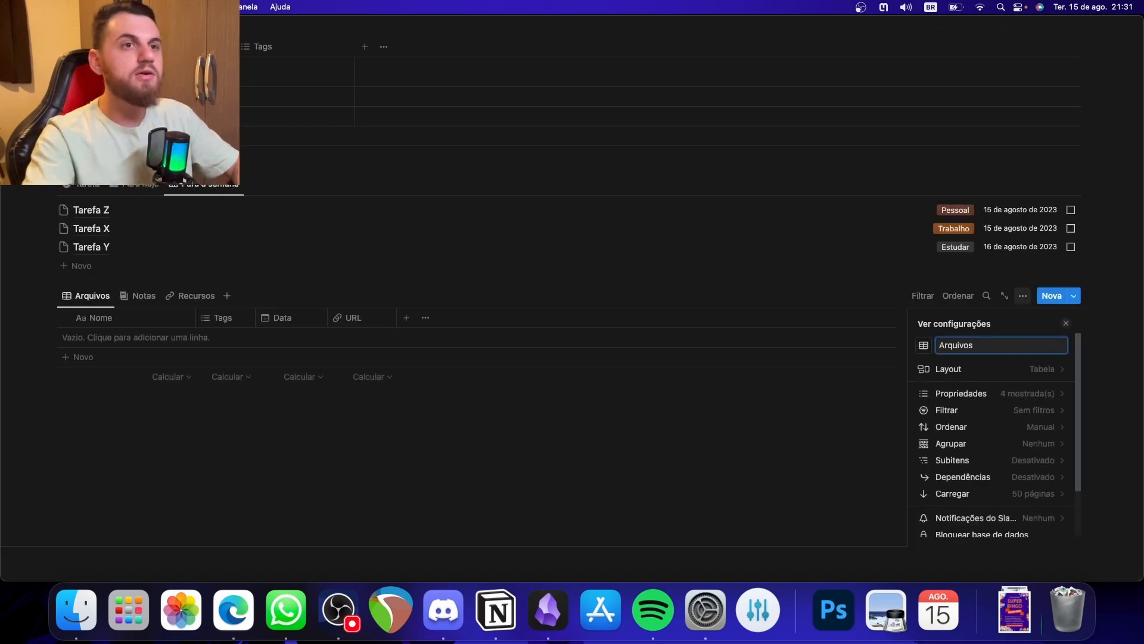
pyautogui.click(924, 346)
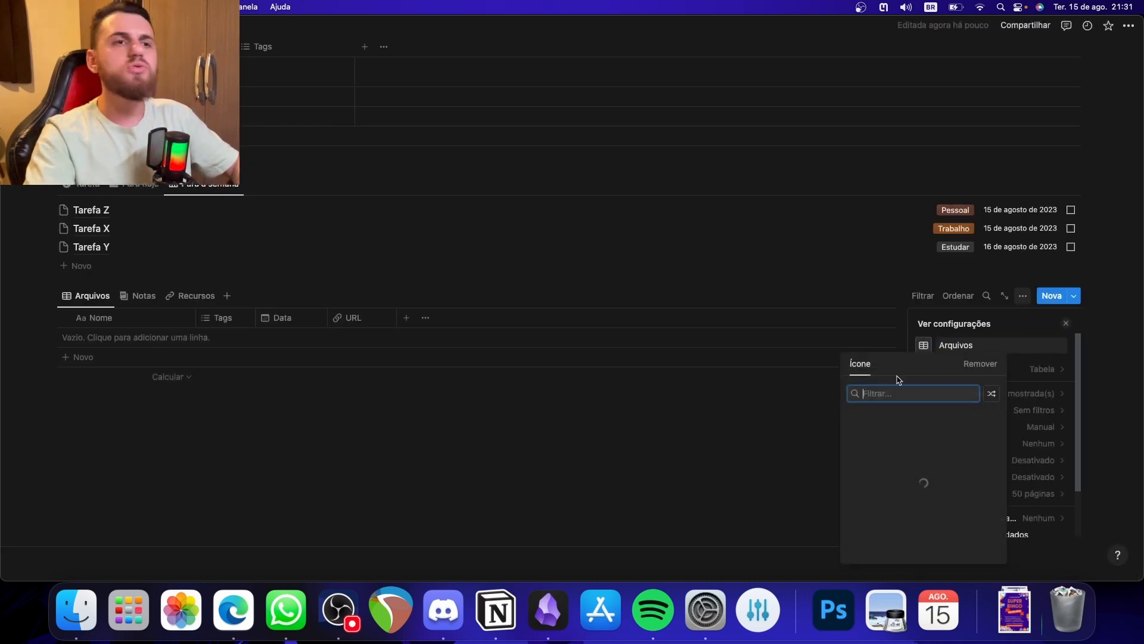
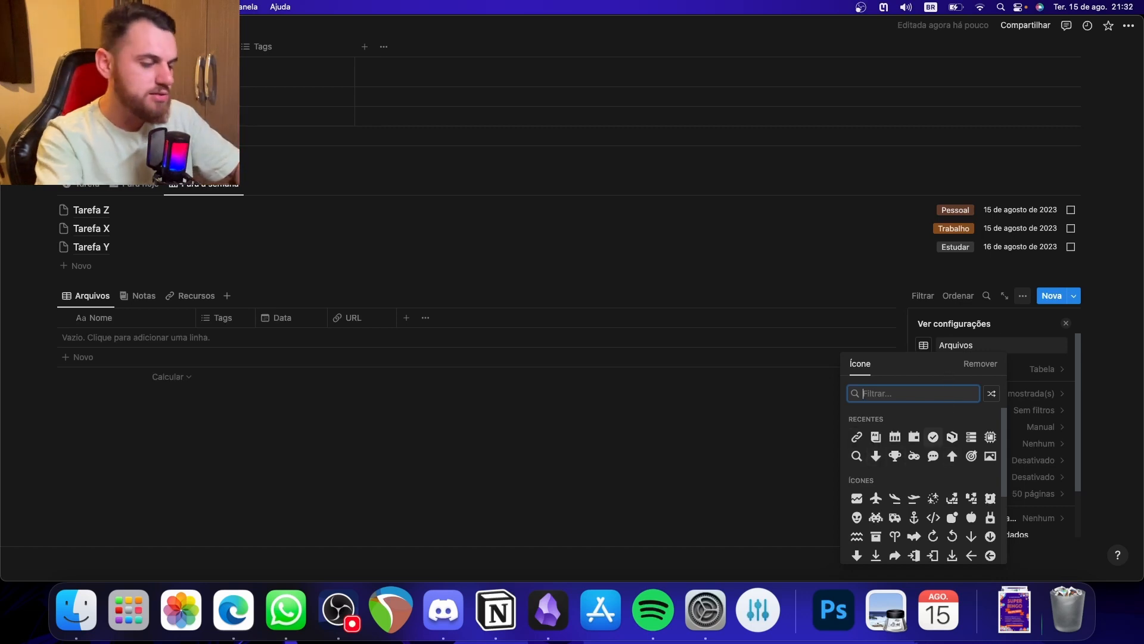
# - Search the icons for "doc", give the Arquivos view the stacked documents icon and close the view settings
pyautogui.write('arq')
pyautogui.press('BackSpace')
pyautogui.press('BackSpace')
pyautogui.press('BackSpace')
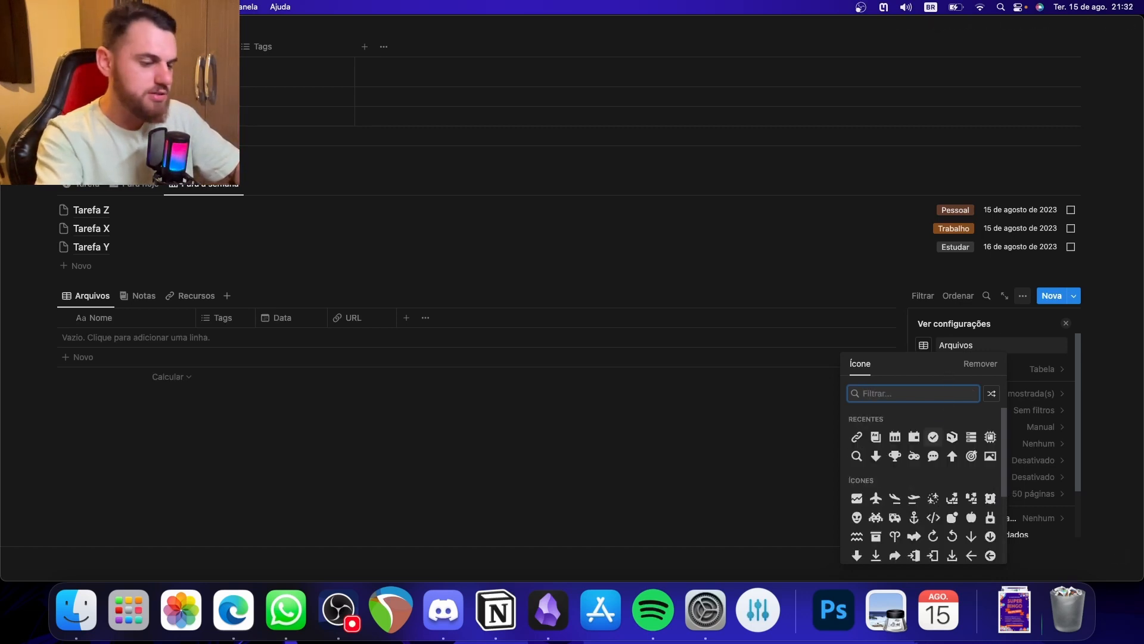
pyautogui.write('doc')
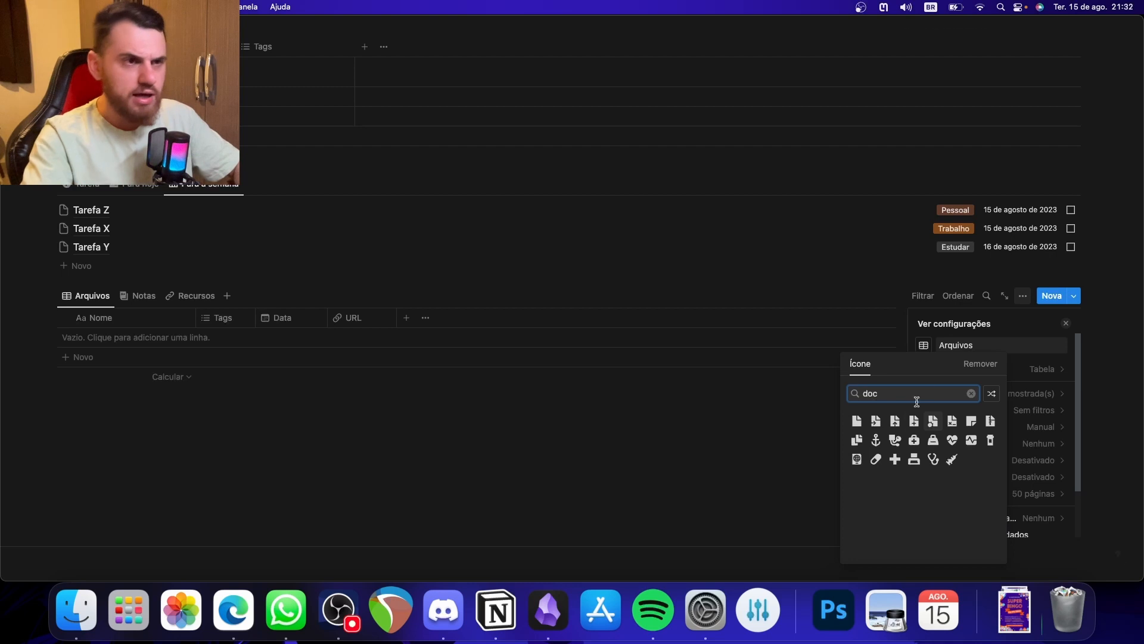
pyautogui.click(858, 439)
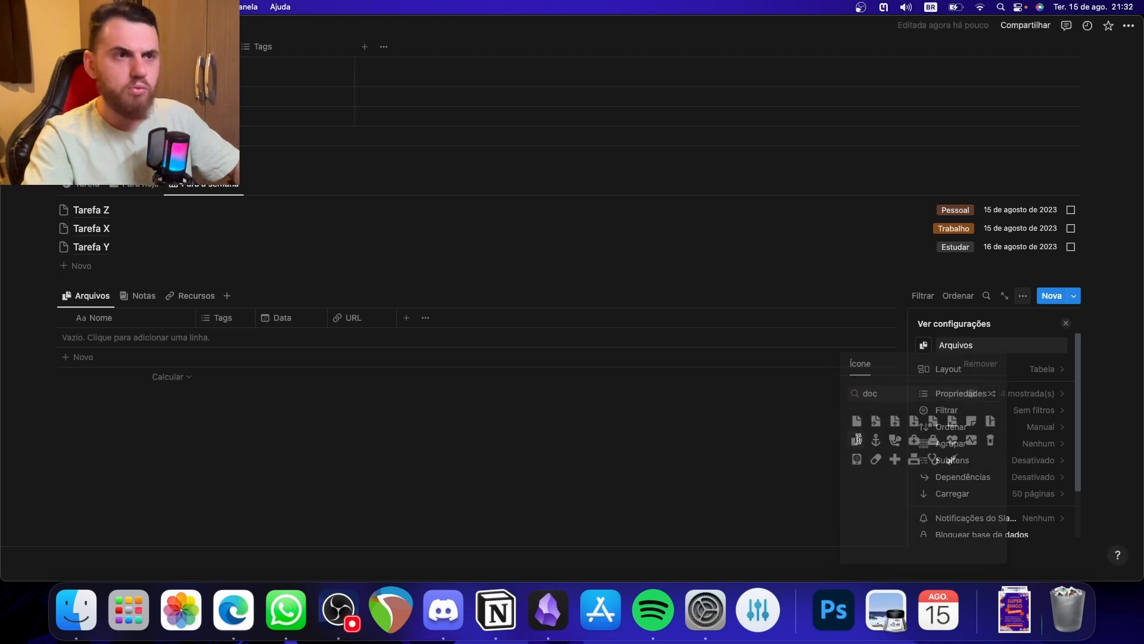
pyautogui.click(684, 449)
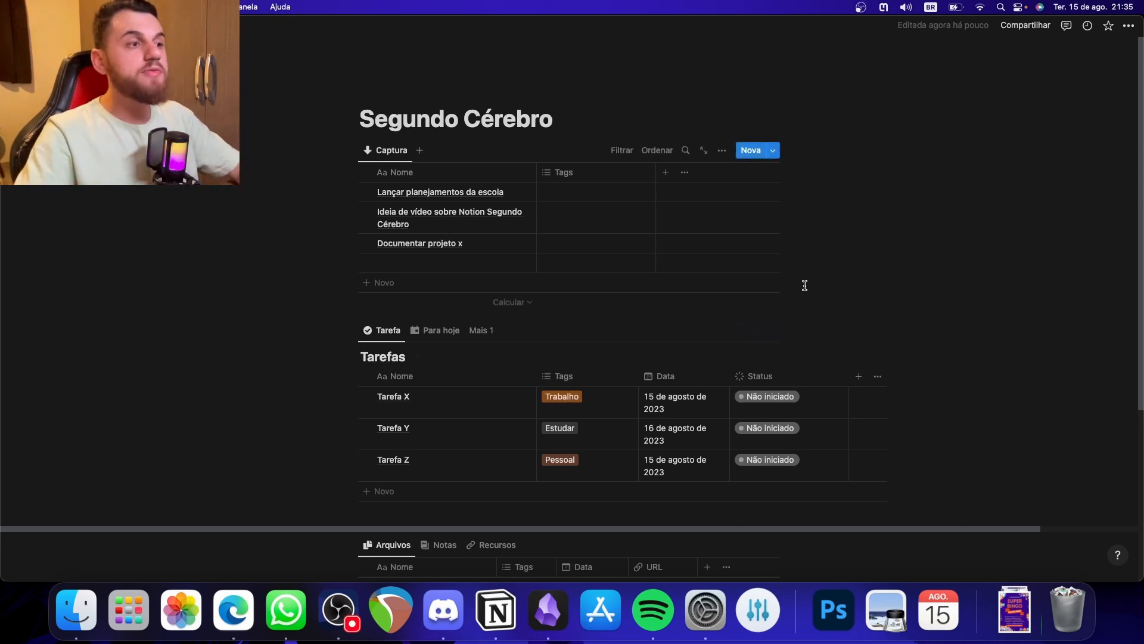
# - Turn on full width (Largura completa) for the Segundo Cérebro page
pyautogui.click(1129, 25)
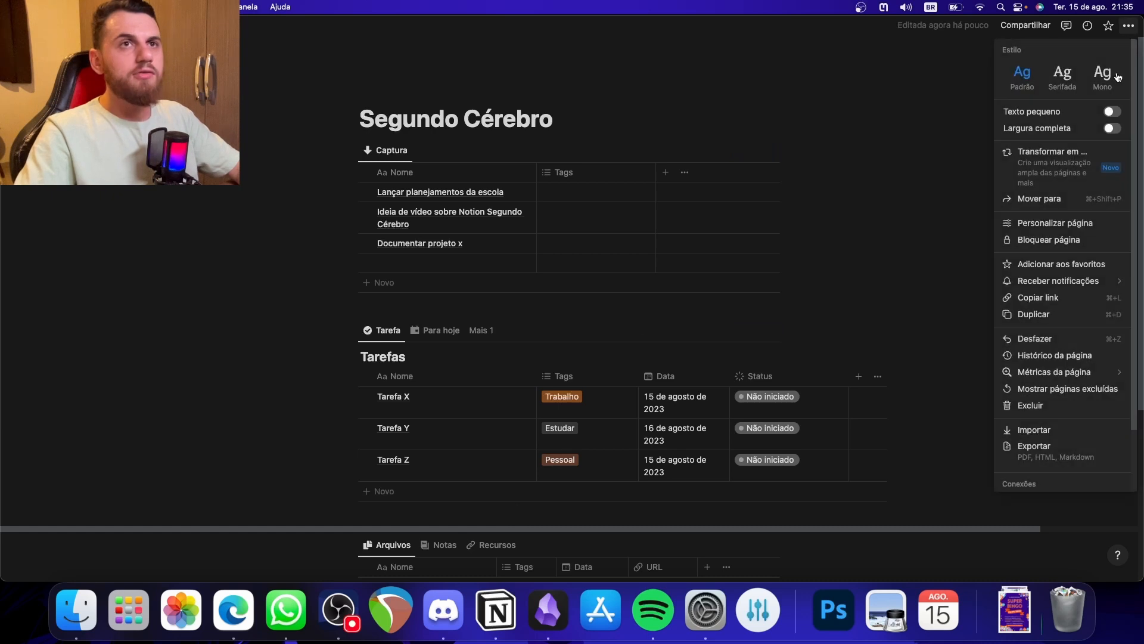
pyautogui.click(1112, 130)
pyautogui.click(707, 327)
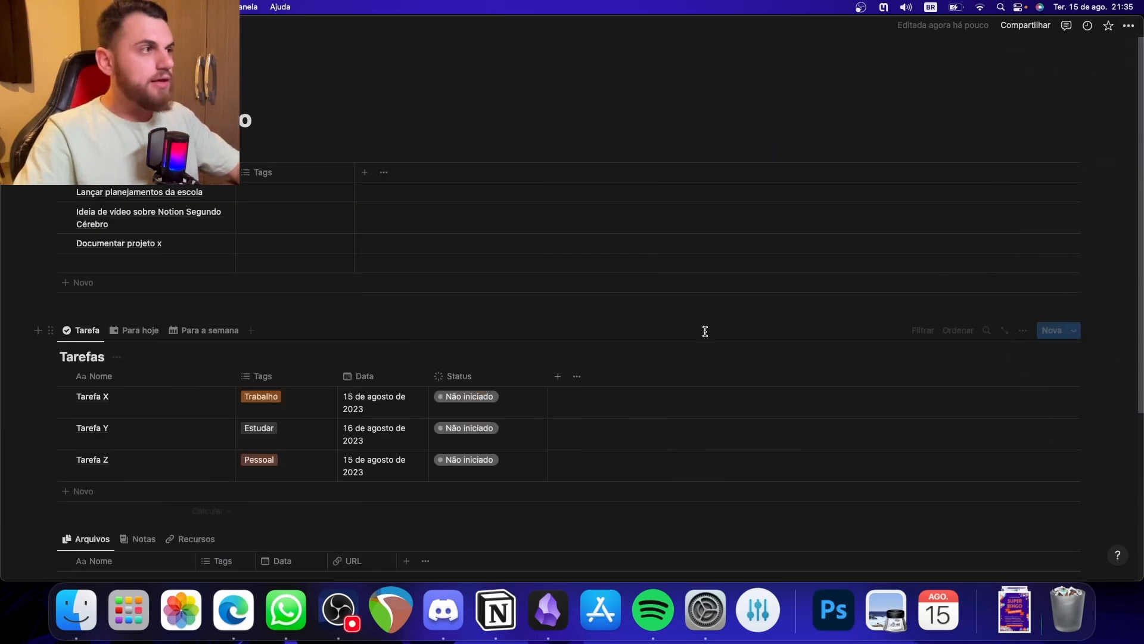
# - Insert a callout block (Frase de destaque) below the Arquivos database with the text "Visão Geral"
pyautogui.scroll(-5, 686, 358)
pyautogui.click(595, 450)
pyautogui.scroll(4, 620, 471)
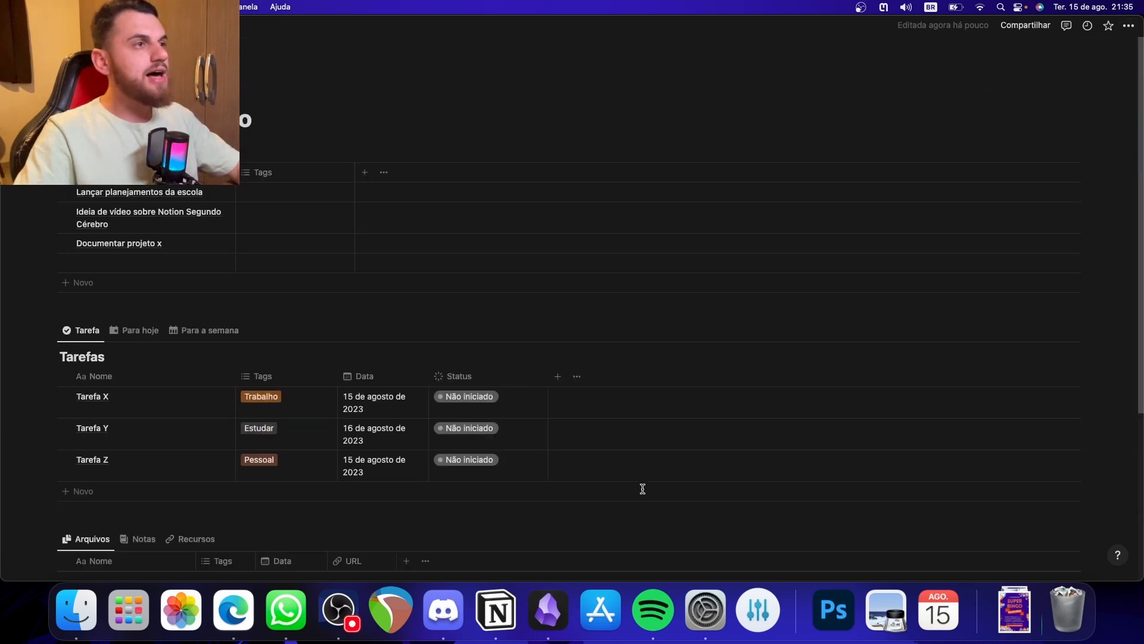
pyautogui.scroll(-4, 644, 494)
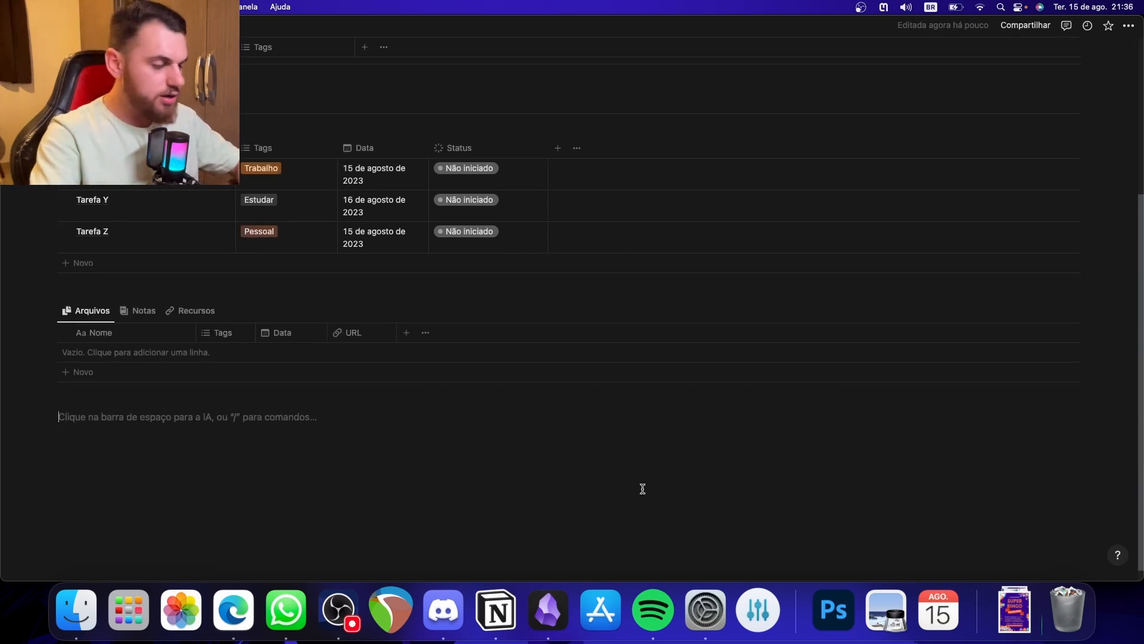
pyautogui.write('/fra')
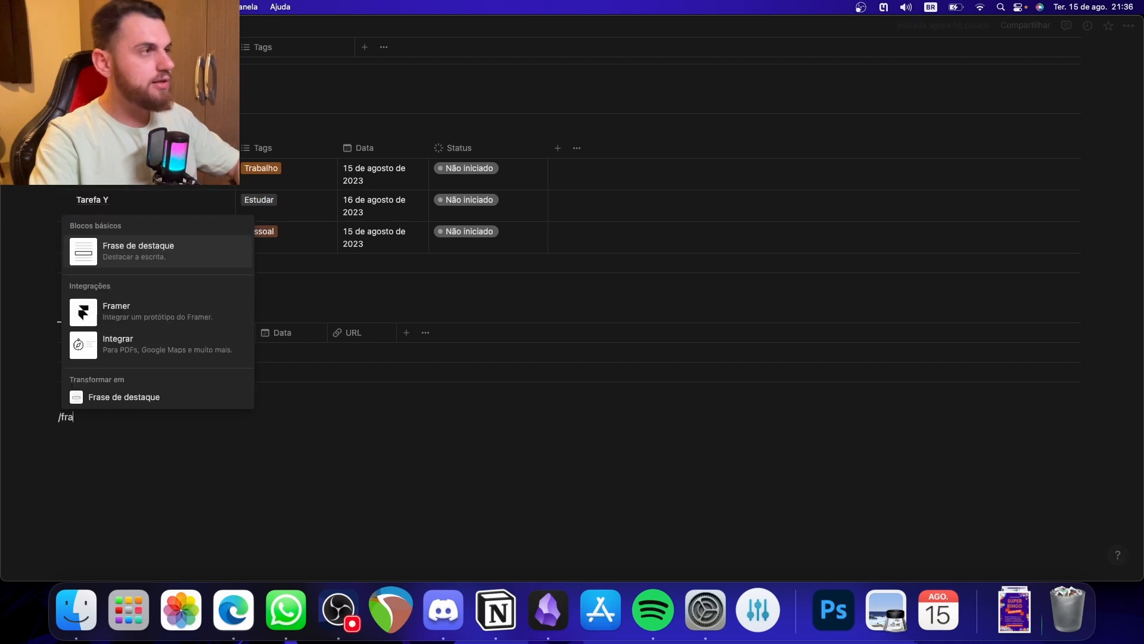
pyautogui.click(187, 256)
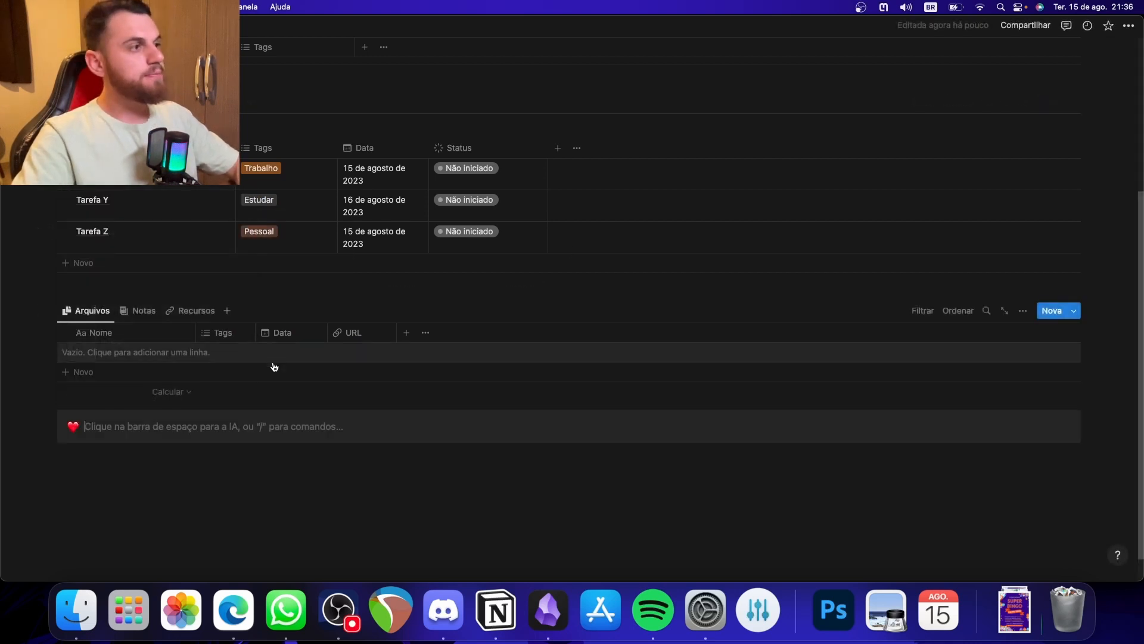
pyautogui.write('Visão Geral')
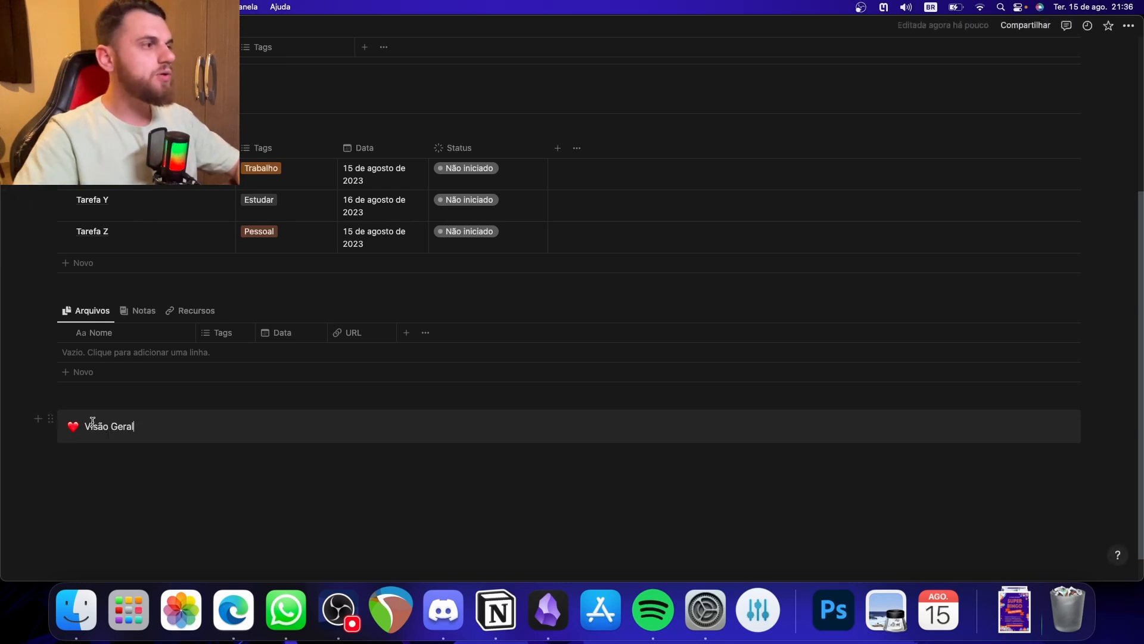
# - Change the Visão Geral callout's icon to the downward arrow
pyautogui.click(73, 425)
pyautogui.click(63, 376)
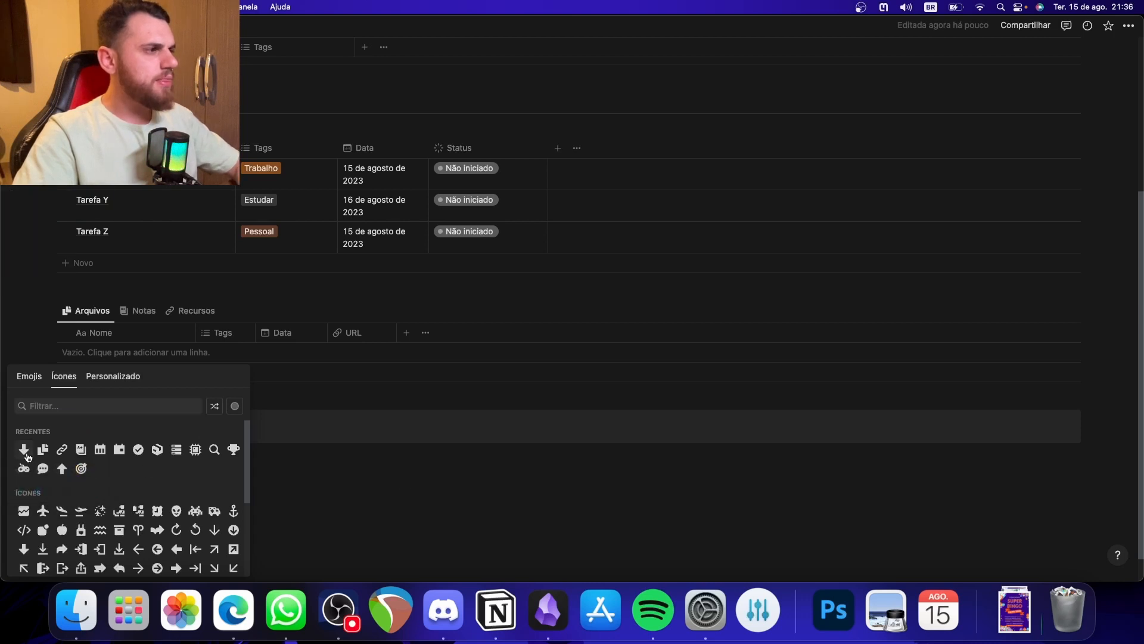
pyautogui.click(24, 448)
pyautogui.click(266, 454)
# - Move the Captura database into the Visão Geral callout and widen its Nome column
pyautogui.scroll(4, 257, 287)
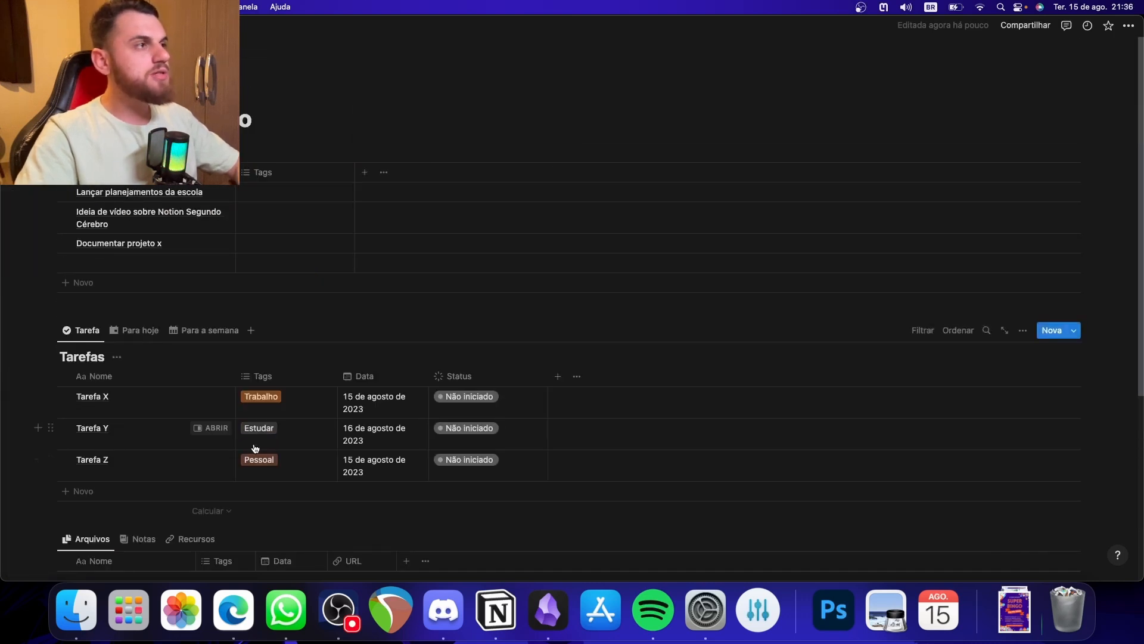
pyautogui.moveTo(51, 153); pyautogui.dragTo(127, 378)
pyautogui.scroll(-5, 186, 209)
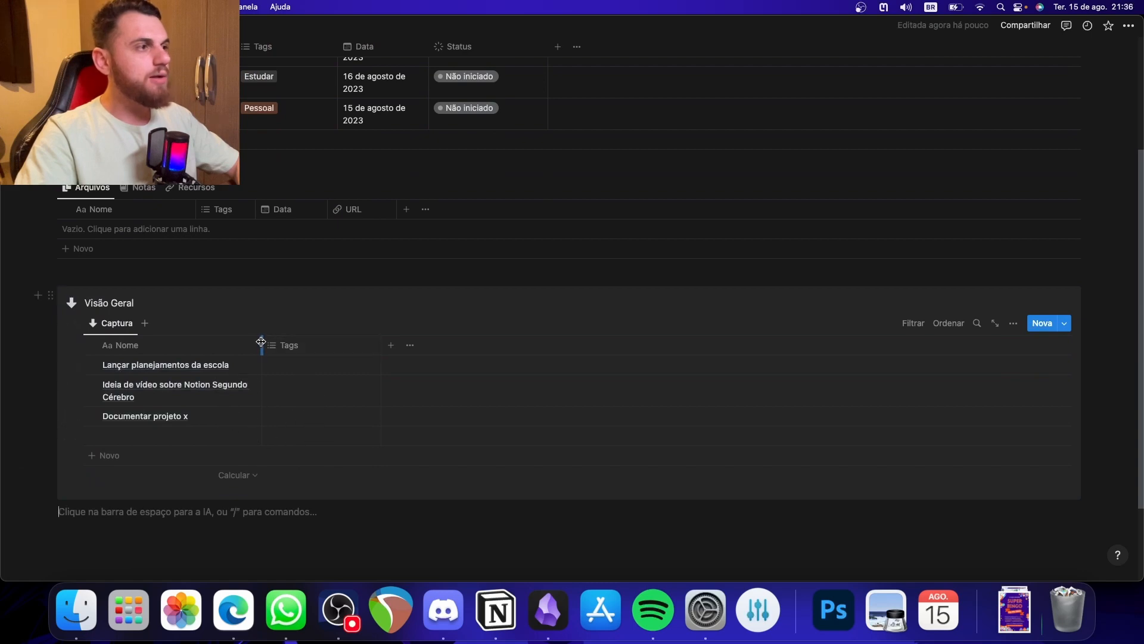
pyautogui.moveTo(261, 345); pyautogui.dragTo(322, 345)
pyautogui.scroll(3, 328, 411)
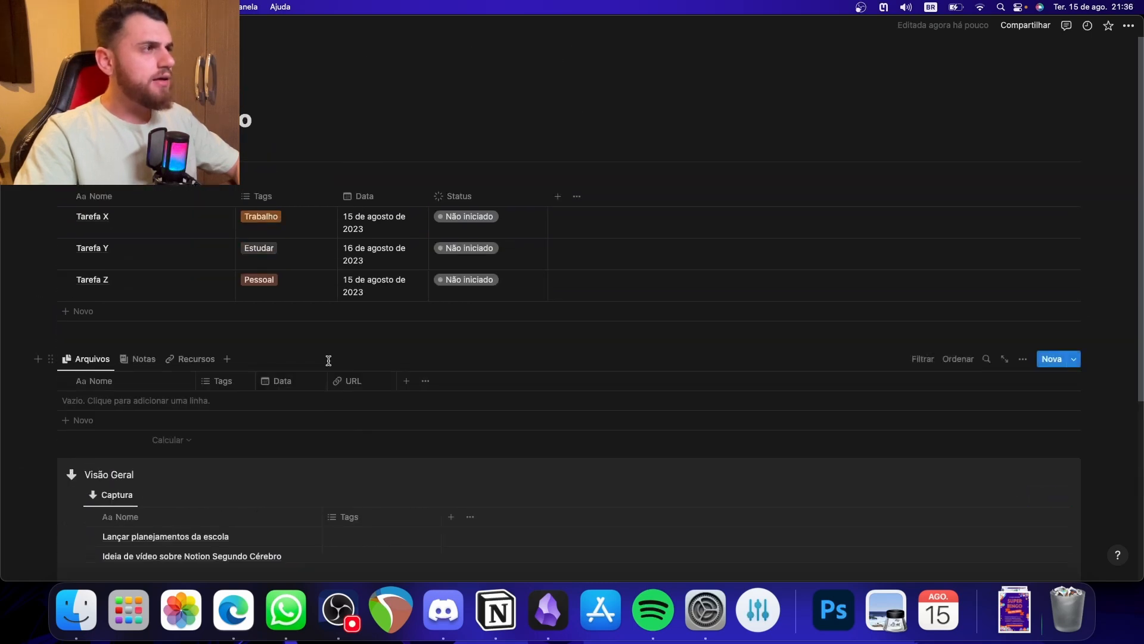
pyautogui.scroll(-5, 320, 360)
pyautogui.scroll(5, 226, 397)
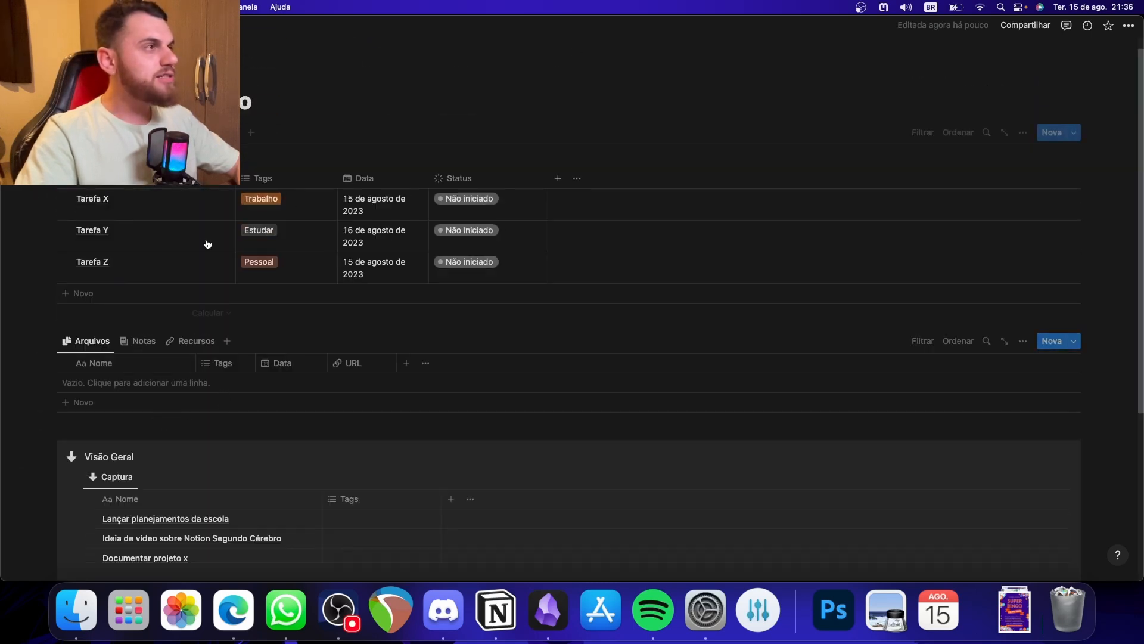
pyautogui.scroll(-3, 268, 394)
pyautogui.scroll(-3, 232, 536)
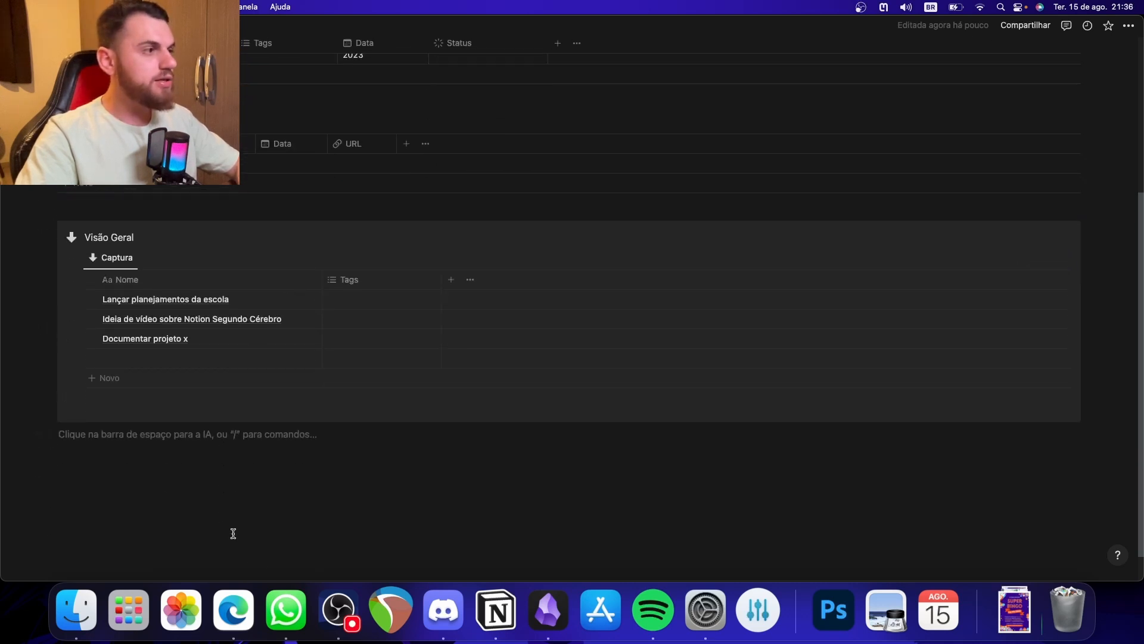
# - Examine how the Entradas page arranges its capturas, repositório and tarefas views in the VISÃO GERAL callout, and return to the Segundo Cérebro page
pyautogui.moveTo(14, 26)
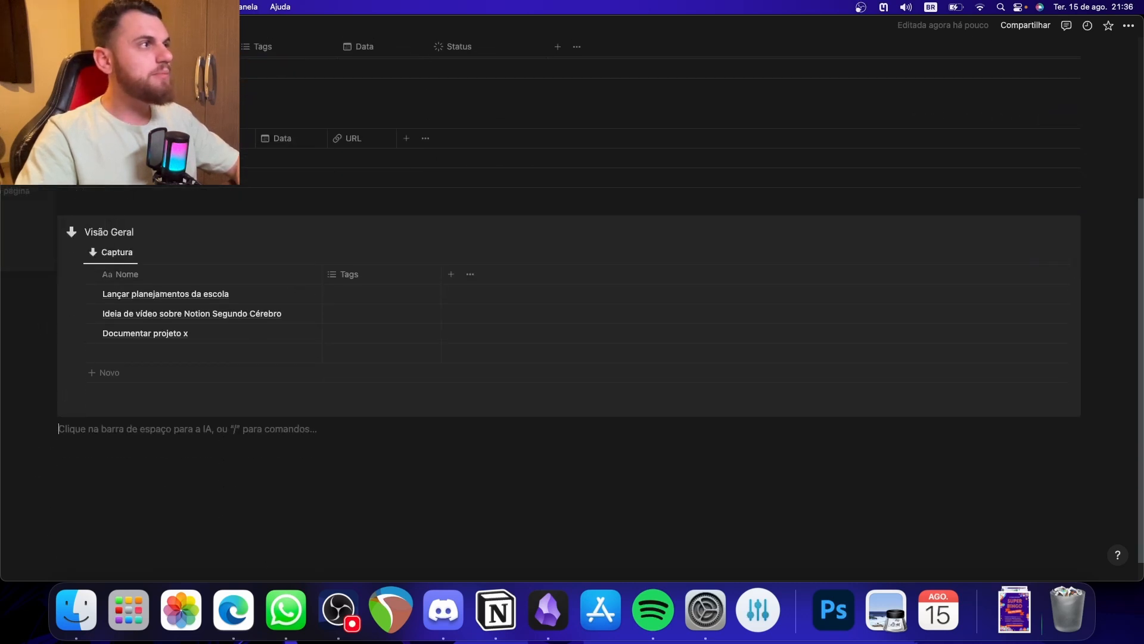
pyautogui.click(53, 157)
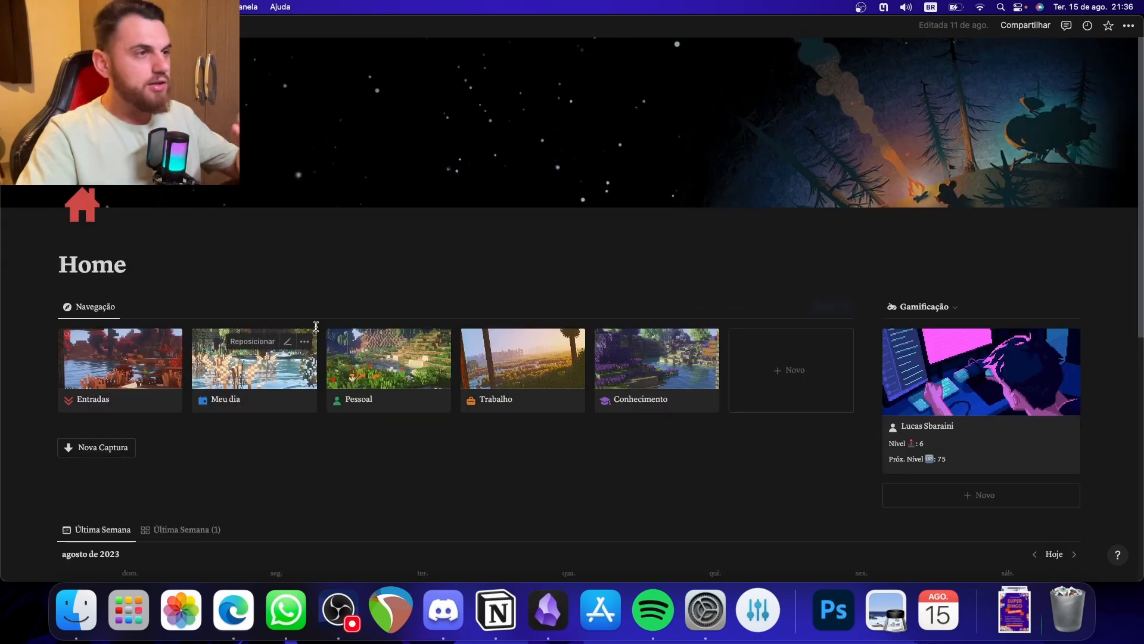
pyautogui.click(119, 381)
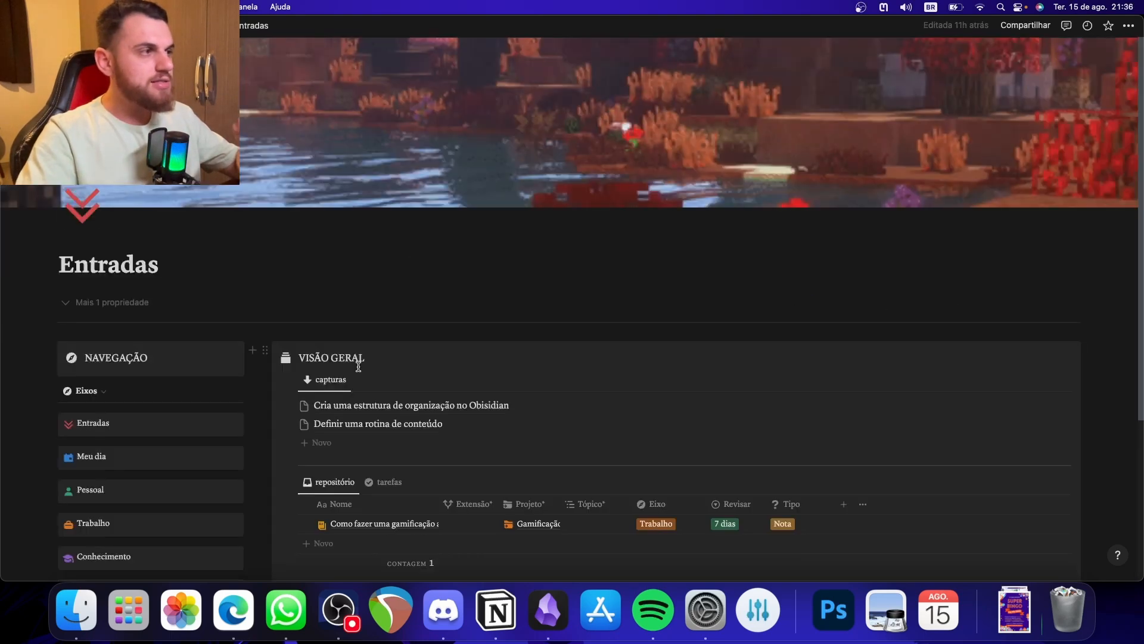
pyautogui.scroll(-5, 387, 369)
pyautogui.click(379, 256)
pyautogui.click(341, 256)
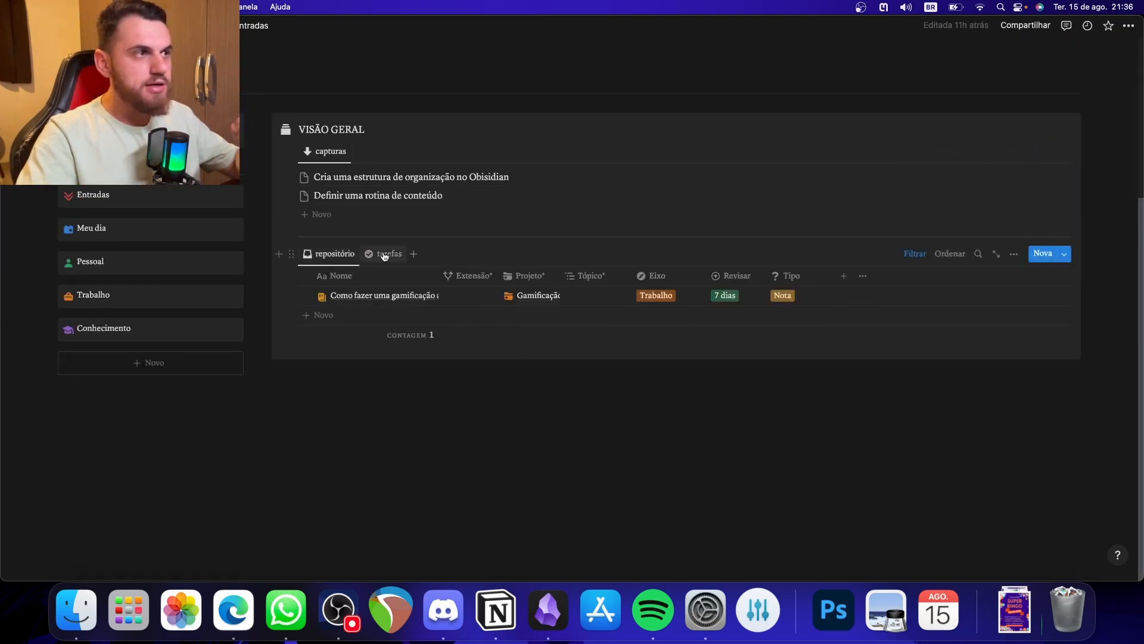
pyautogui.click(385, 255)
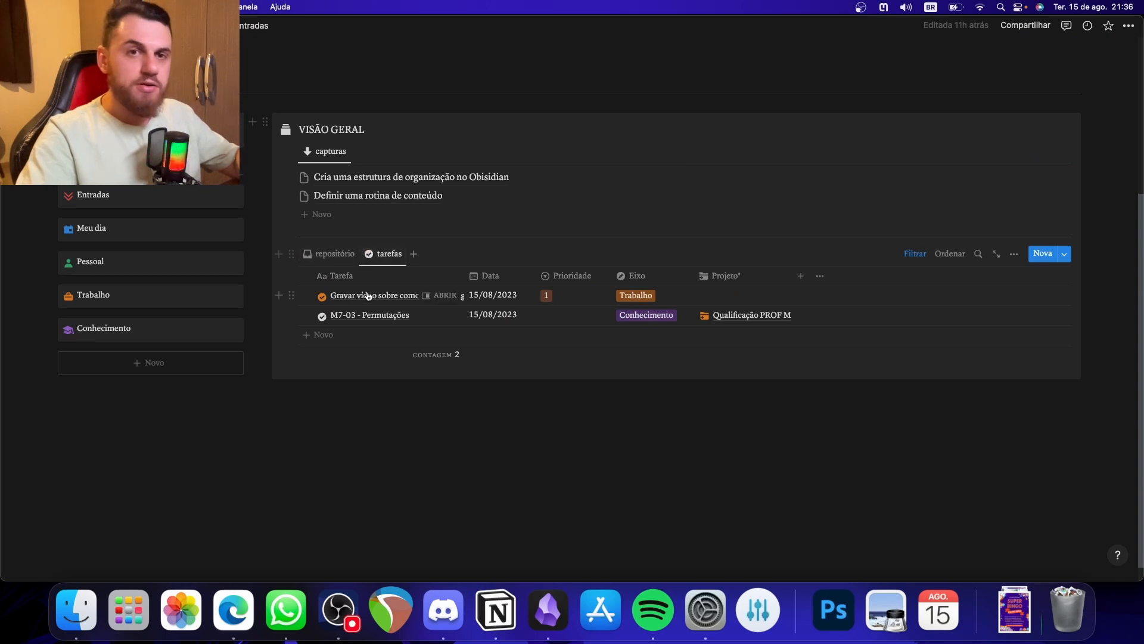
pyautogui.click(329, 256)
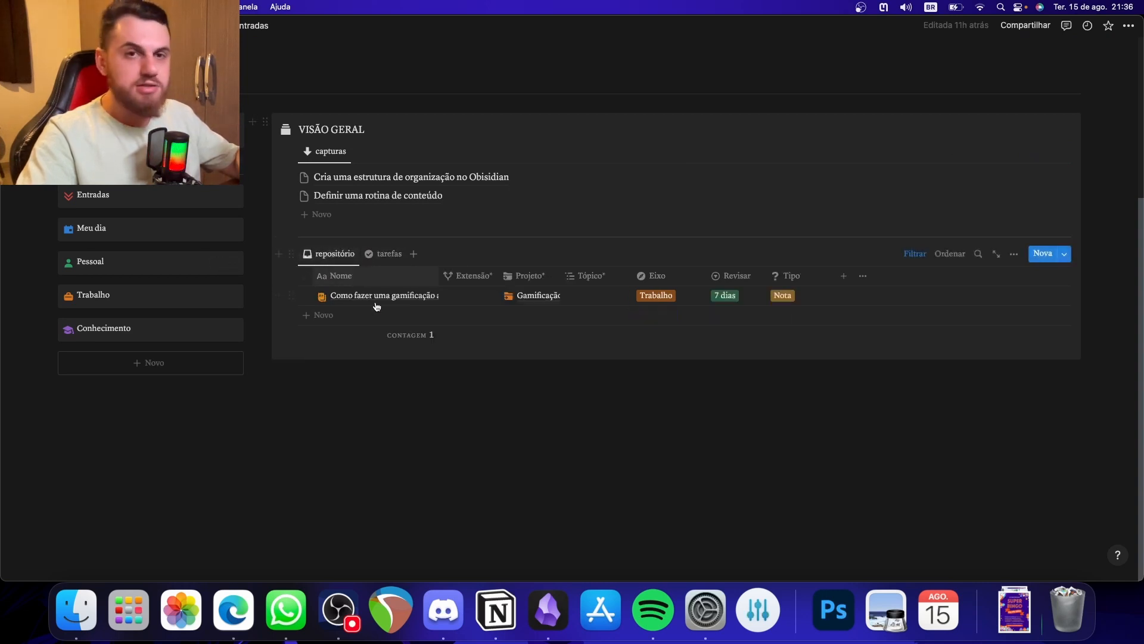
pyautogui.moveTo(18, 107)
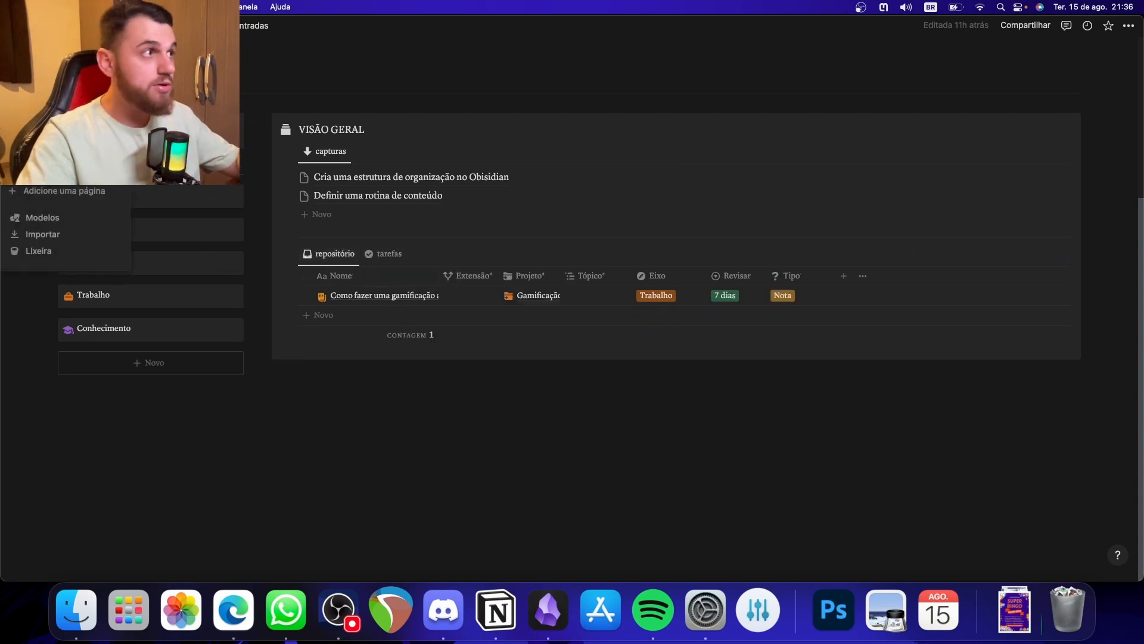
pyautogui.click(59, 158)
pyautogui.scroll(-5, 422, 363)
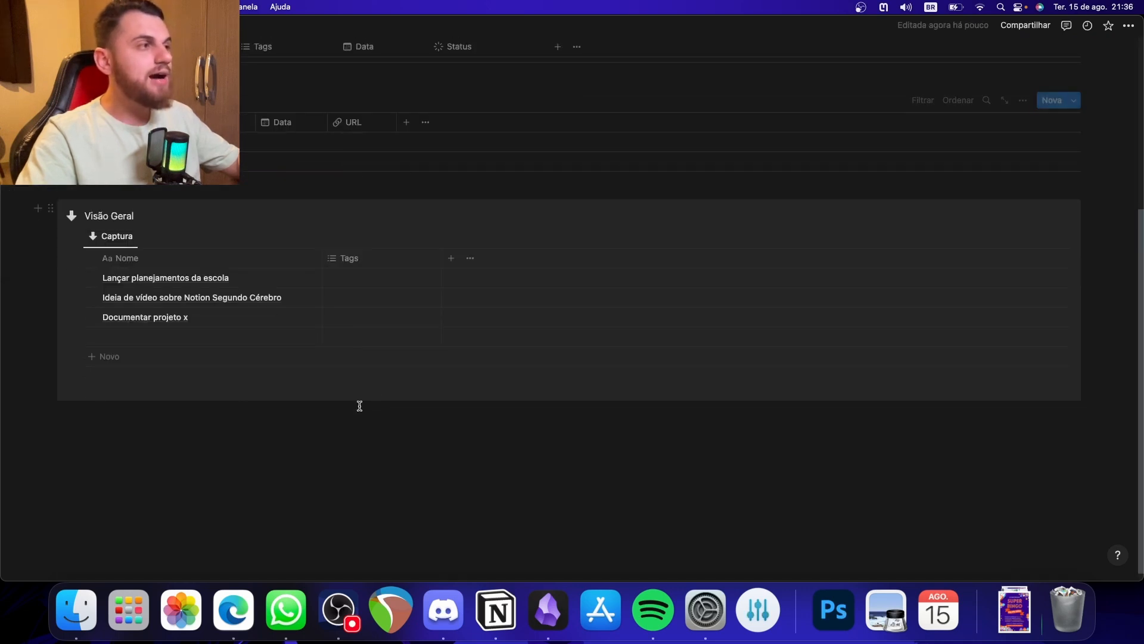
# - Insert a linked view of the Tarefas database below the Visão Geral callout, copying its Tarefa view, and hide the database title
pyautogui.click(205, 413)
pyautogui.write('/lik')
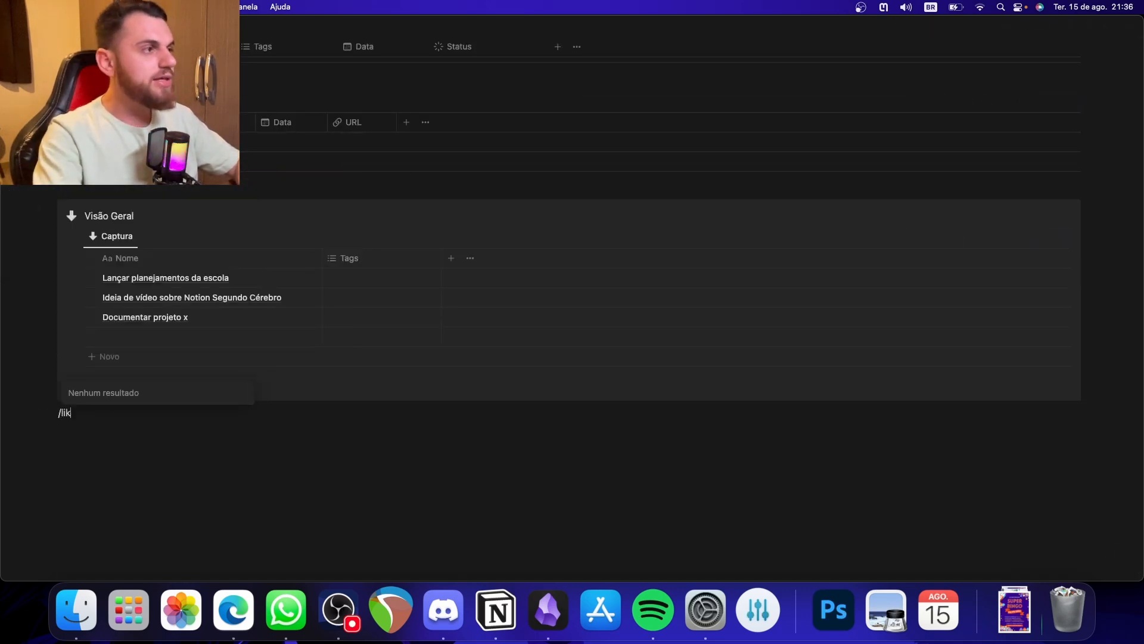
pyautogui.press('BackSpace')
pyautogui.write('nked')
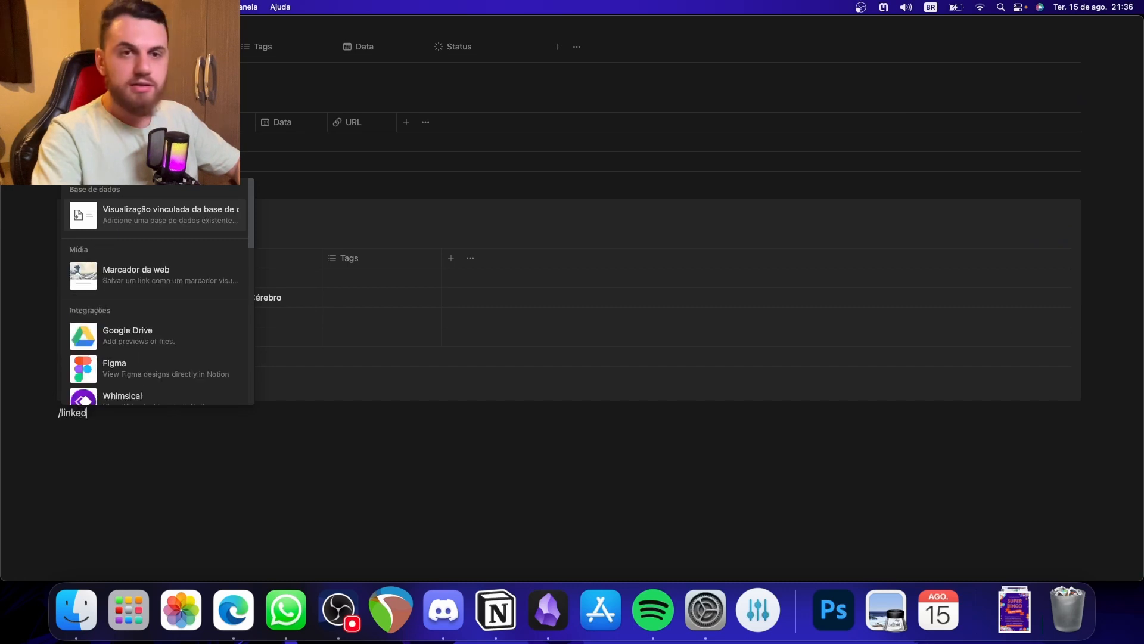
pyautogui.press('Return')
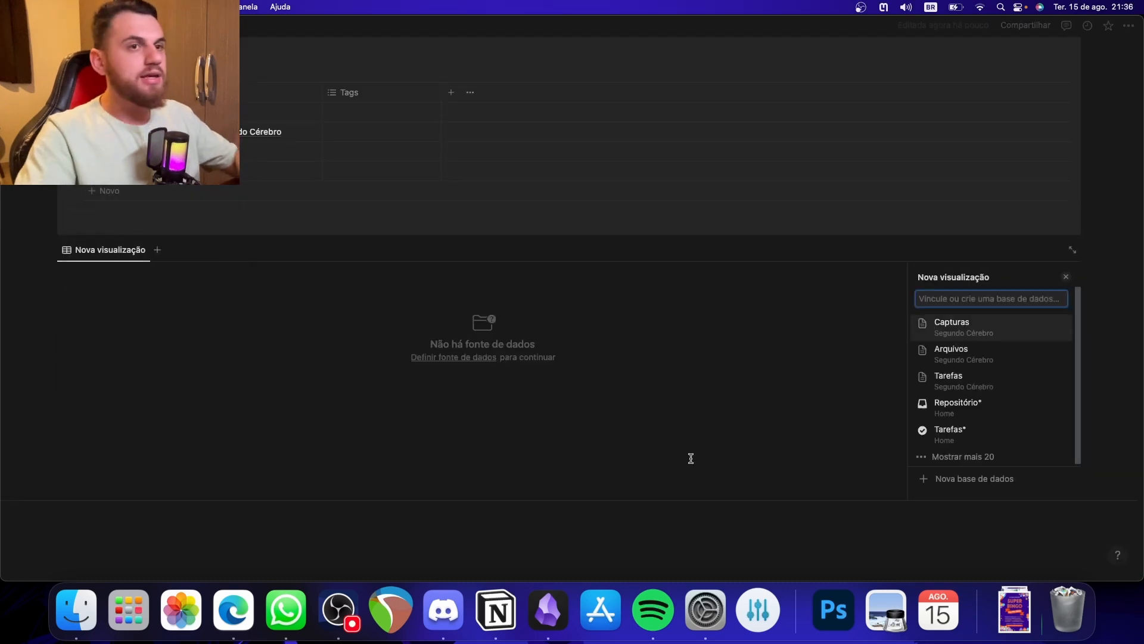
pyautogui.click(991, 388)
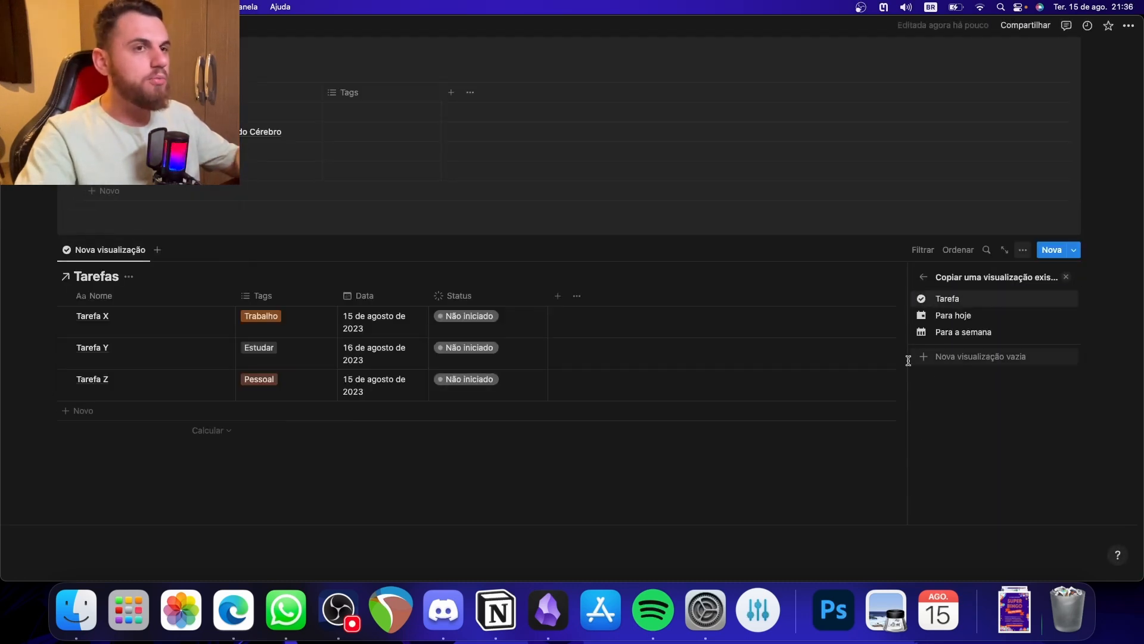
pyautogui.click(958, 300)
pyautogui.click(129, 277)
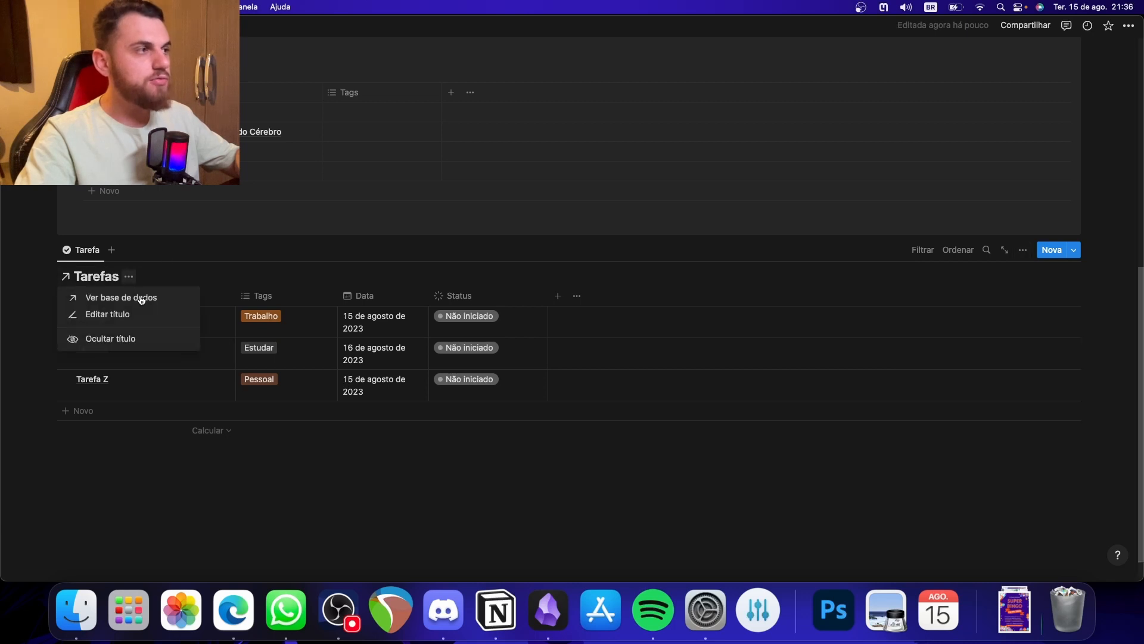
pyautogui.click(133, 341)
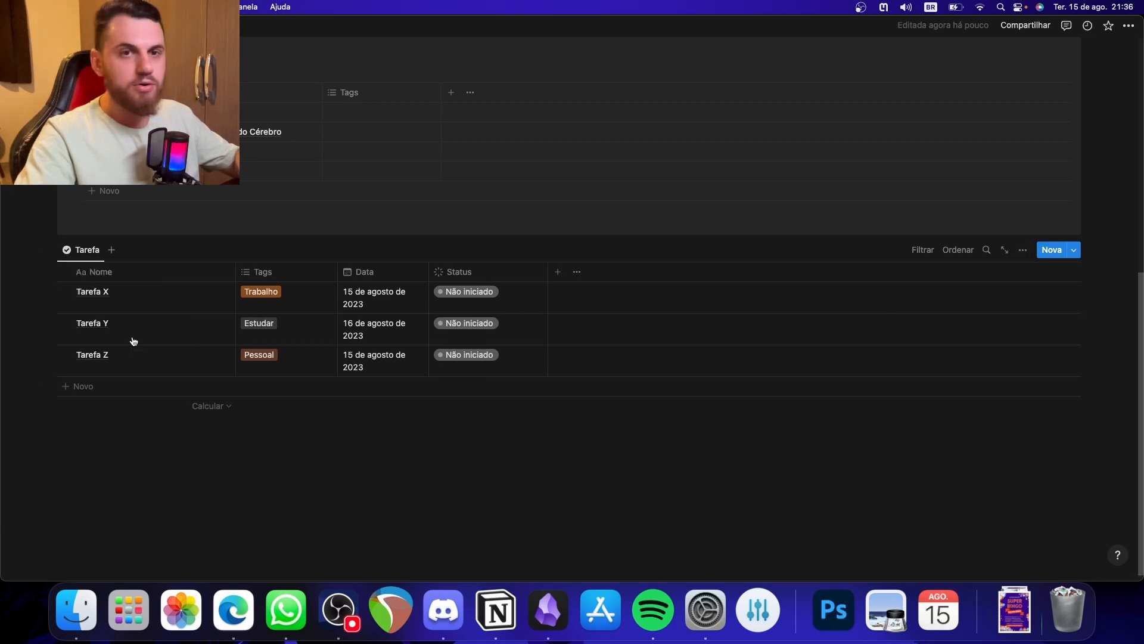
# - Add a copy of the Arquivos database's Arquivos view beside the linked Tarefa view and move the block into the Visão Geral callout
pyautogui.click(112, 251)
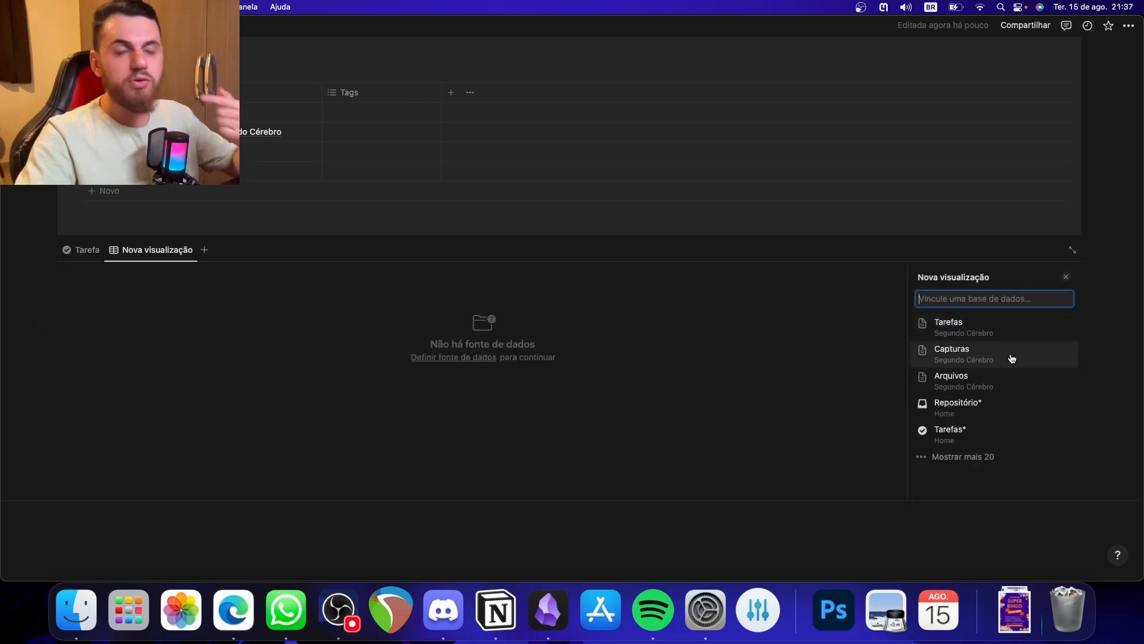
pyautogui.click(991, 387)
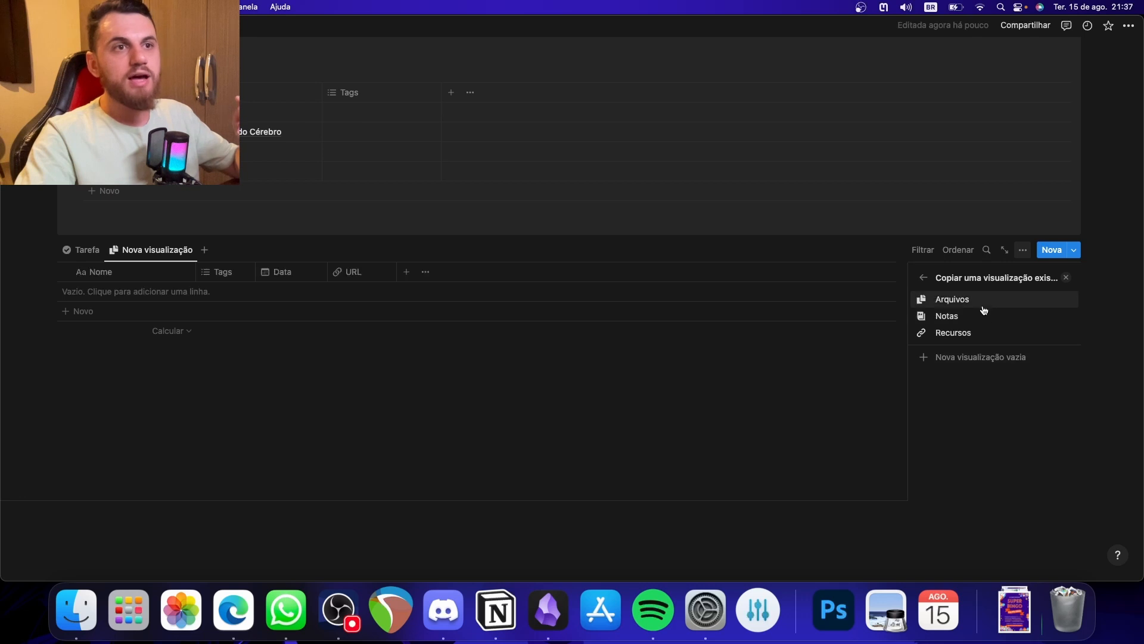
pyautogui.click(983, 309)
pyautogui.click(554, 441)
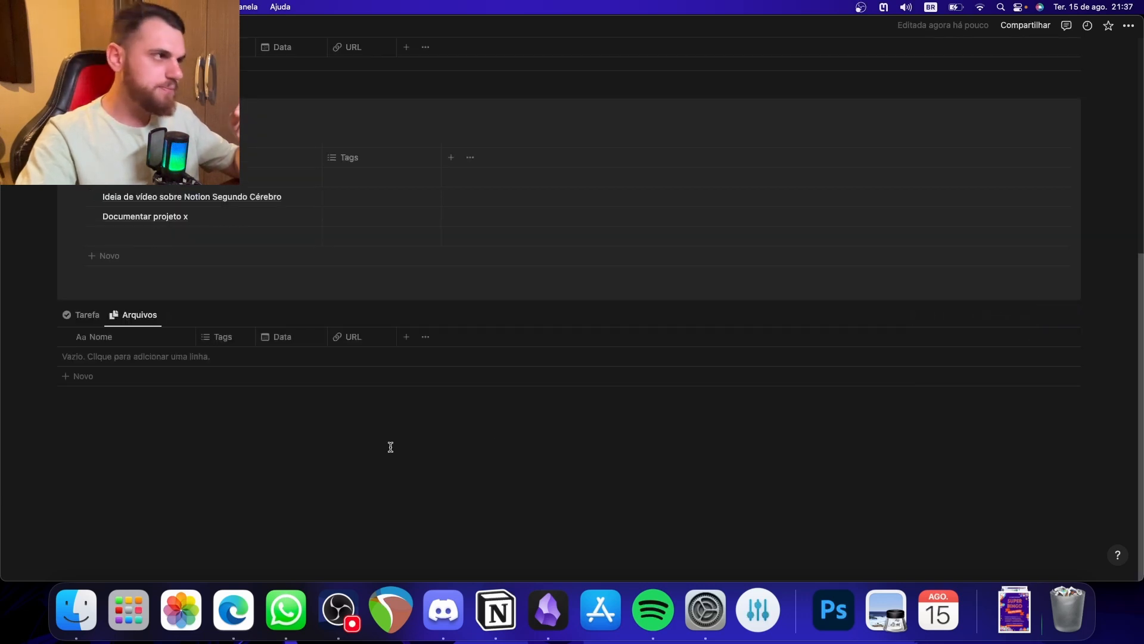
pyautogui.moveTo(52, 316); pyautogui.dragTo(166, 284)
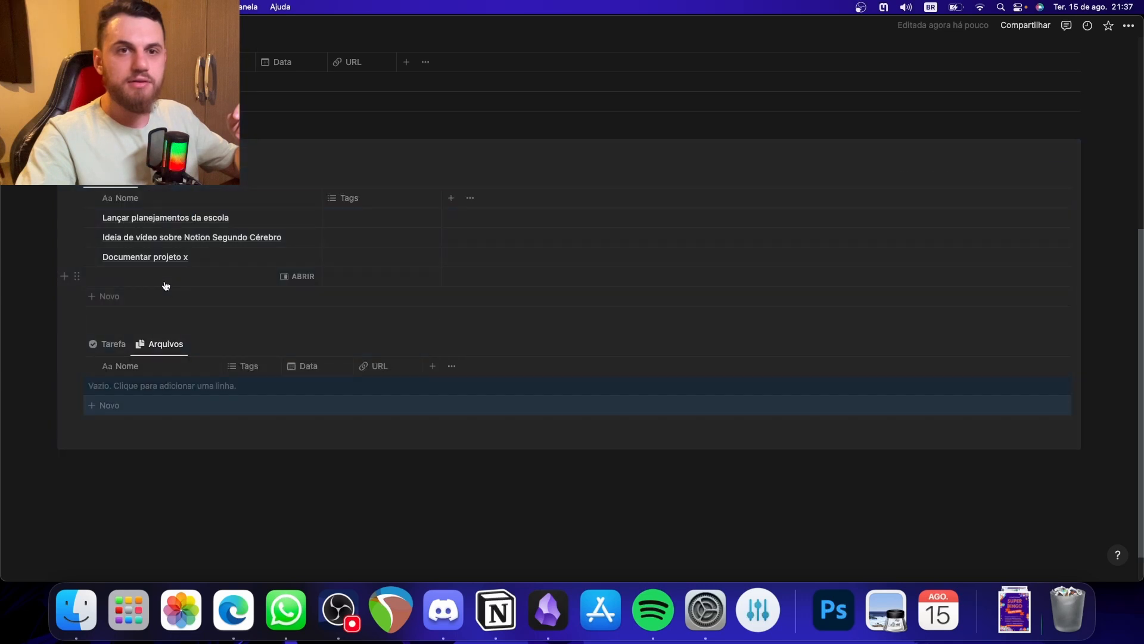
pyautogui.click(265, 452)
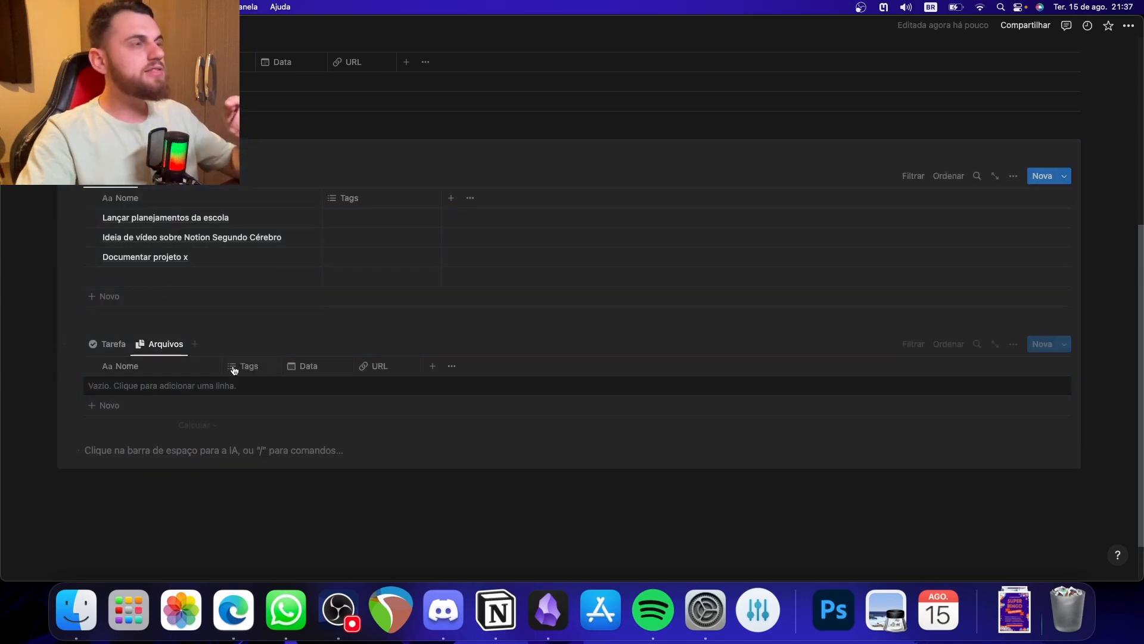
pyautogui.scroll(5, 233, 405)
pyautogui.scroll(3, 237, 424)
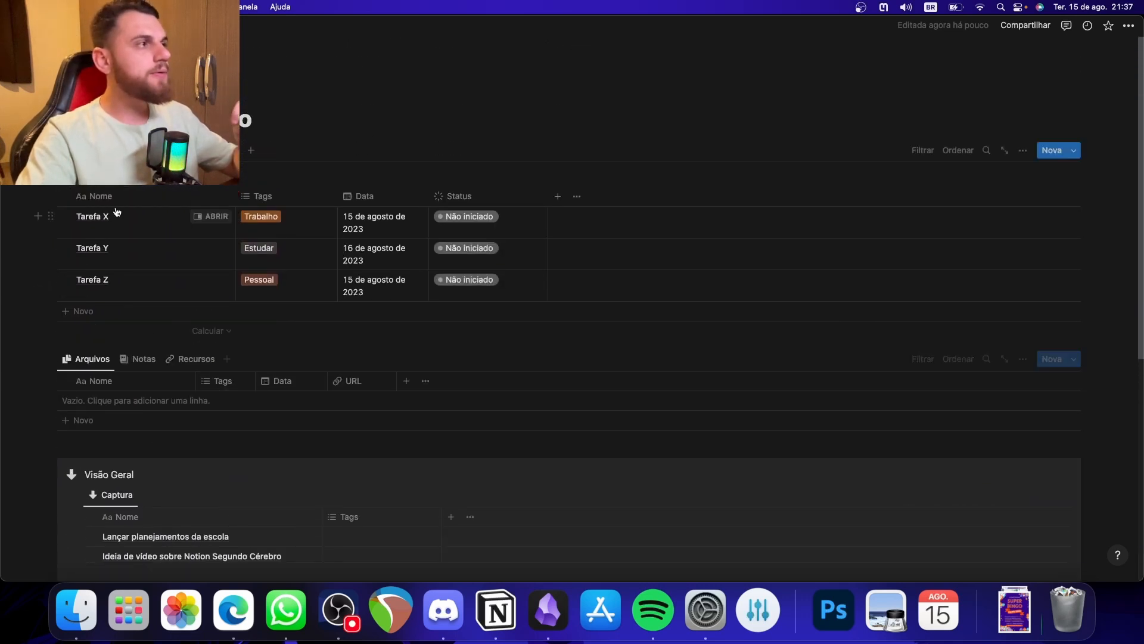
pyautogui.scroll(-6, 624, 171)
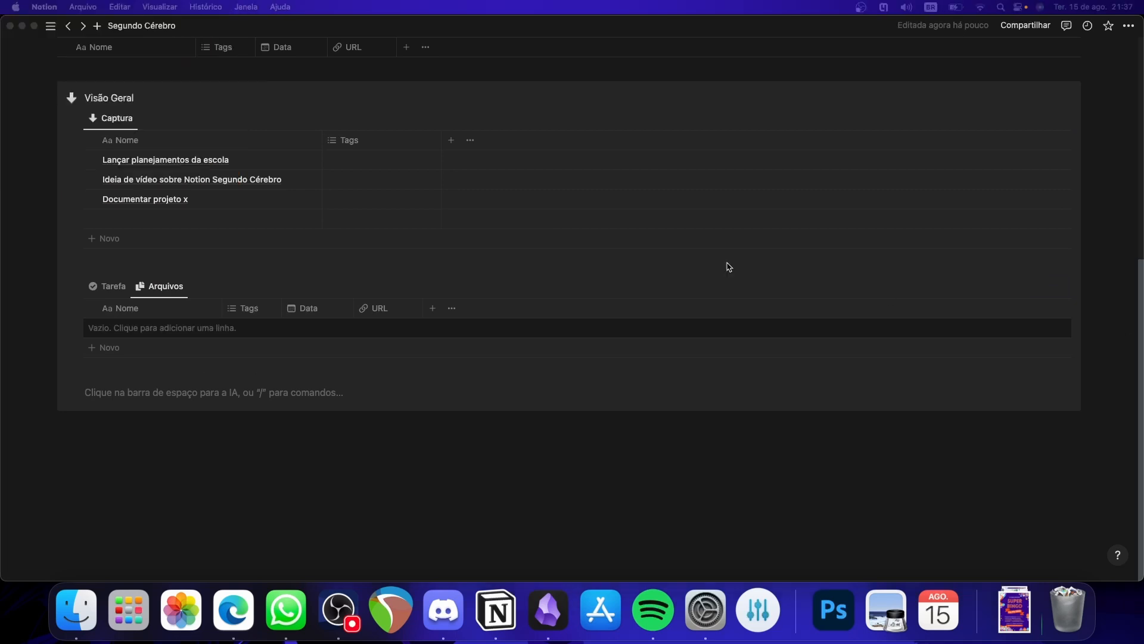
pyautogui.click(28, 85)
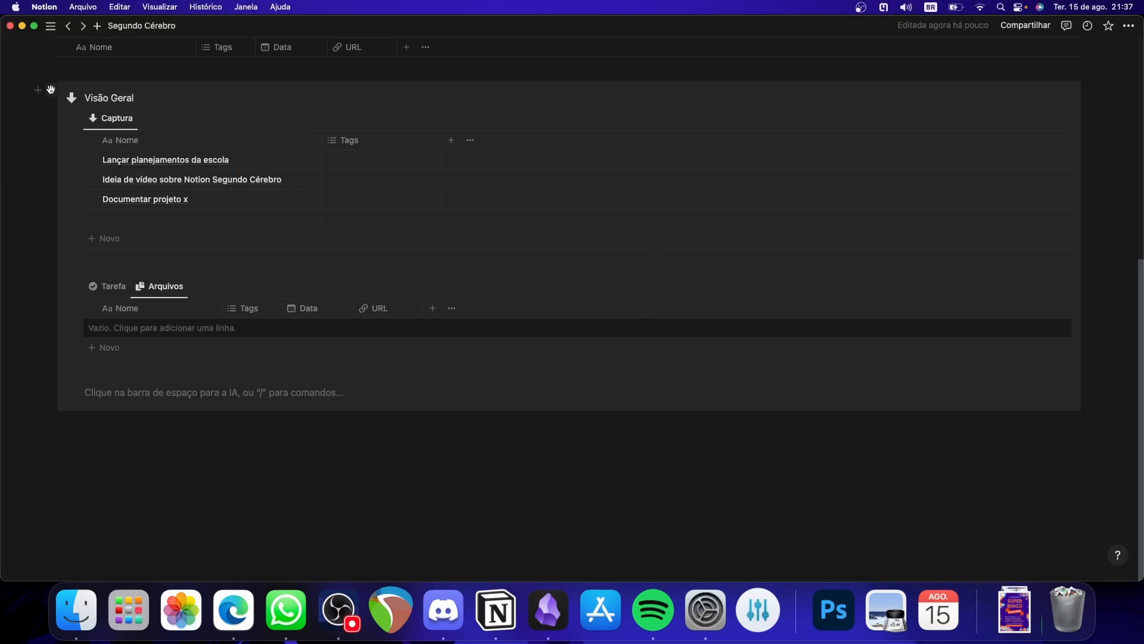
pyautogui.moveTo(51, 90)
pyautogui.mouseDown()
pyautogui.moveTo(81, 95)
pyautogui.moveTo(55, 217)
pyautogui.moveTo(46, 95)
pyautogui.mouseUp()
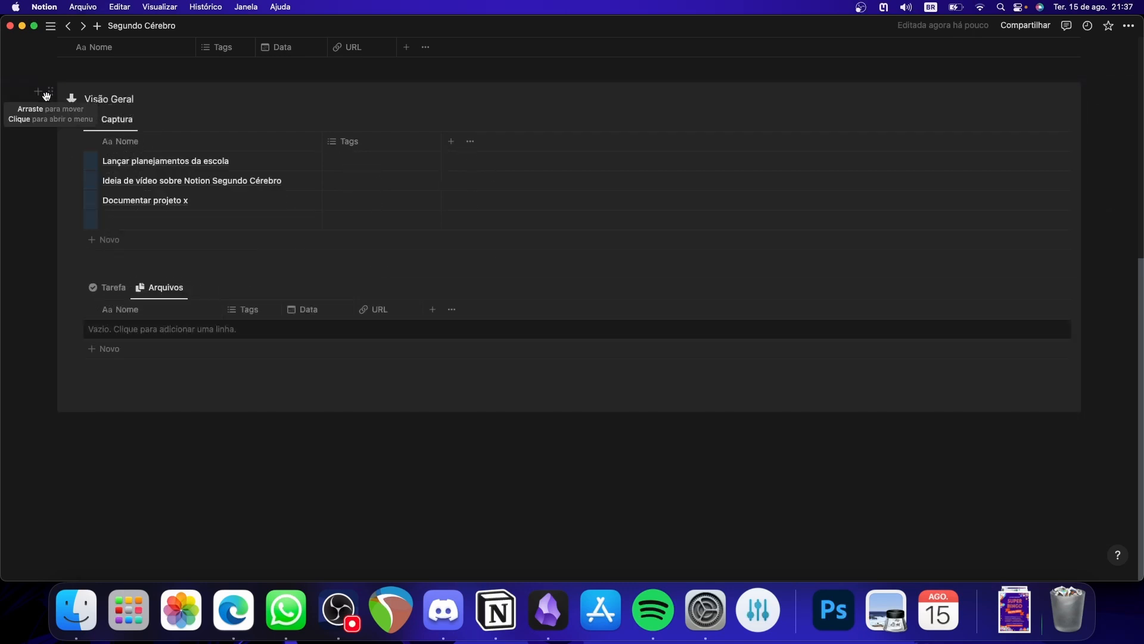
pyautogui.moveTo(66, 139)
pyautogui.mouseDown()
pyautogui.moveTo(122, 180)
pyautogui.moveTo(71, 145)
pyautogui.mouseUp()
pyautogui.click(128, 206)
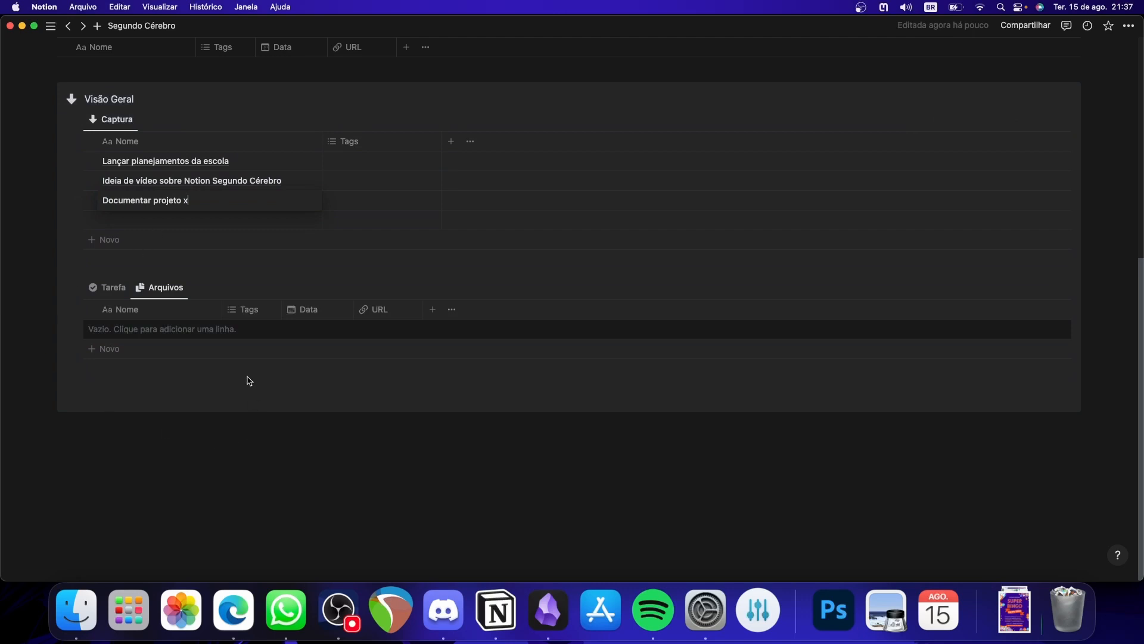
# - Turn off line wrapping in the linked Tarefa view inside the Visão Geral callout and widen its Data column to fit full dates
pyautogui.click(113, 289)
pyautogui.click(114, 289)
pyautogui.click(147, 330)
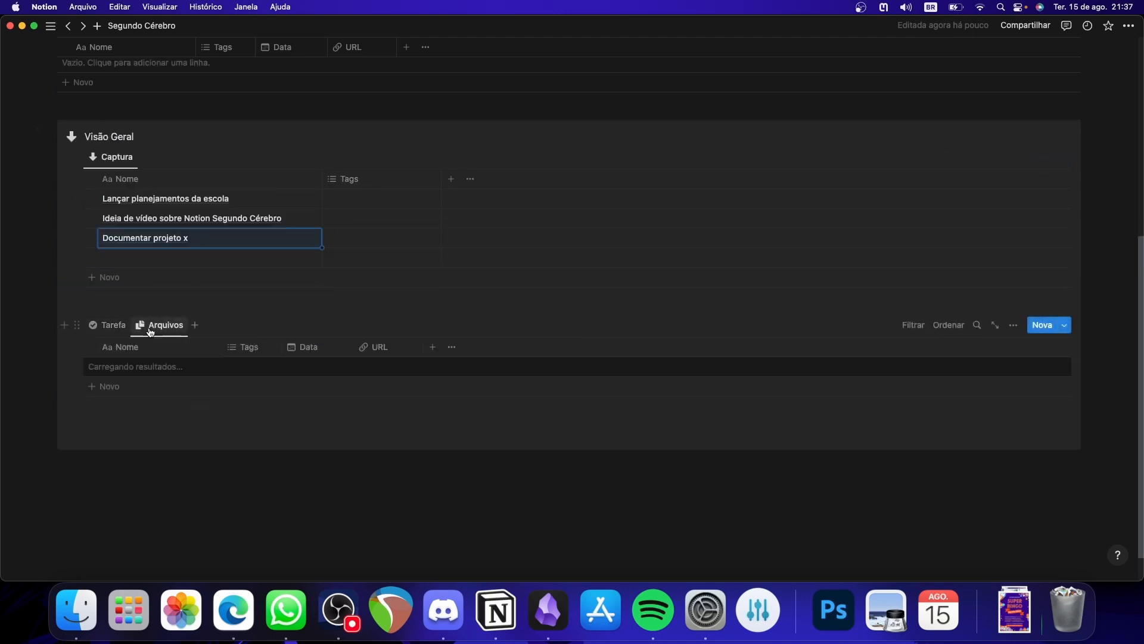
pyautogui.click(122, 328)
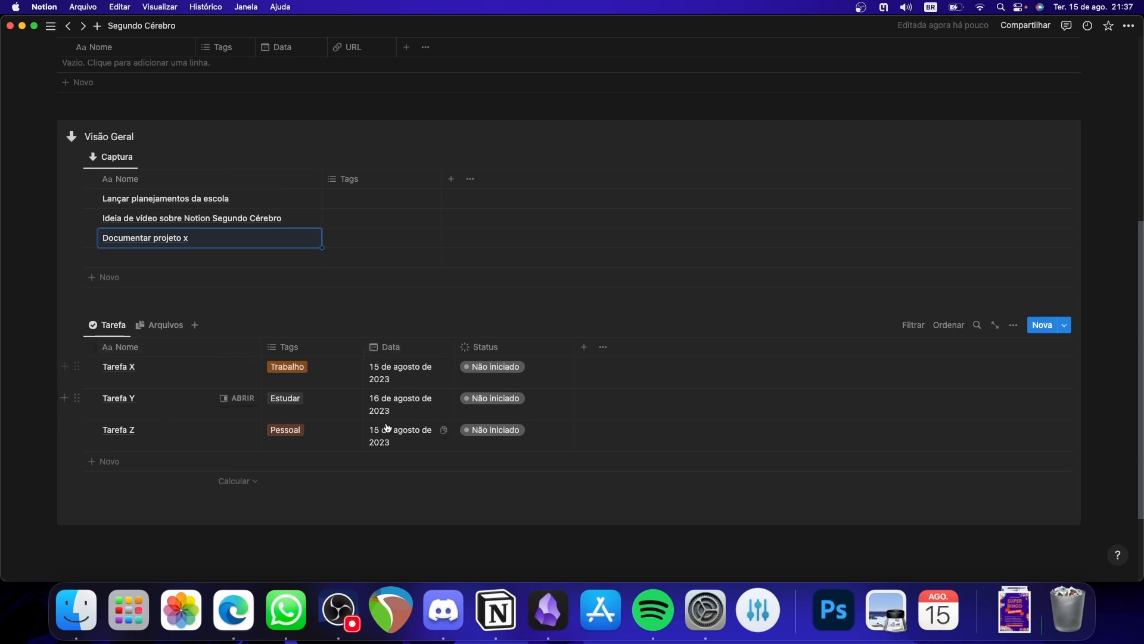
pyautogui.click(1013, 325)
pyautogui.click(992, 417)
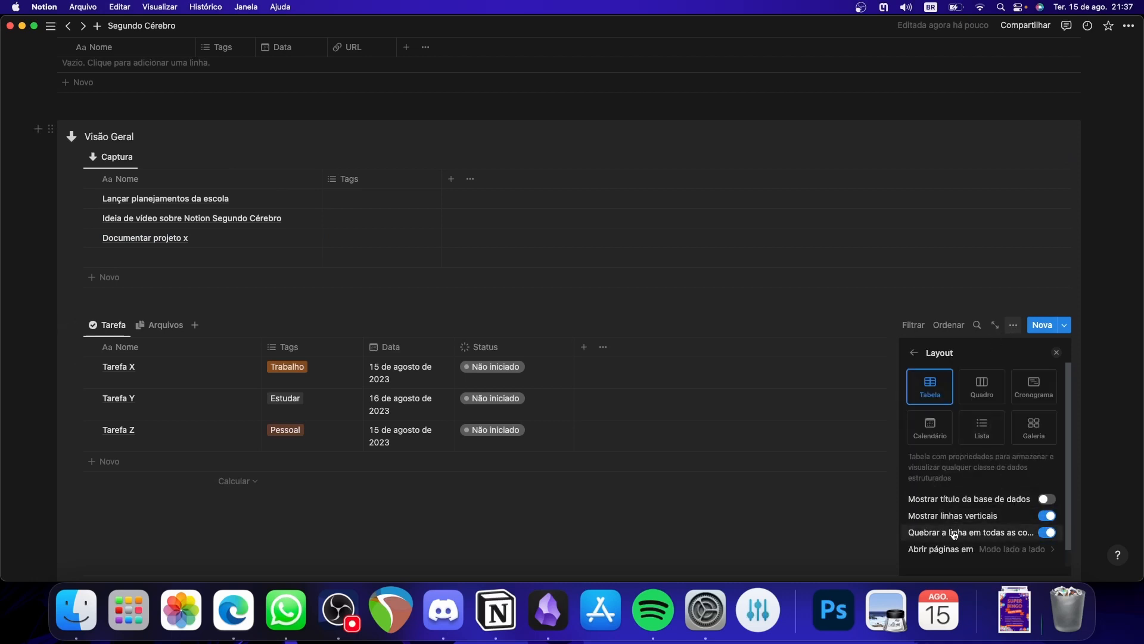
pyautogui.click(1049, 533)
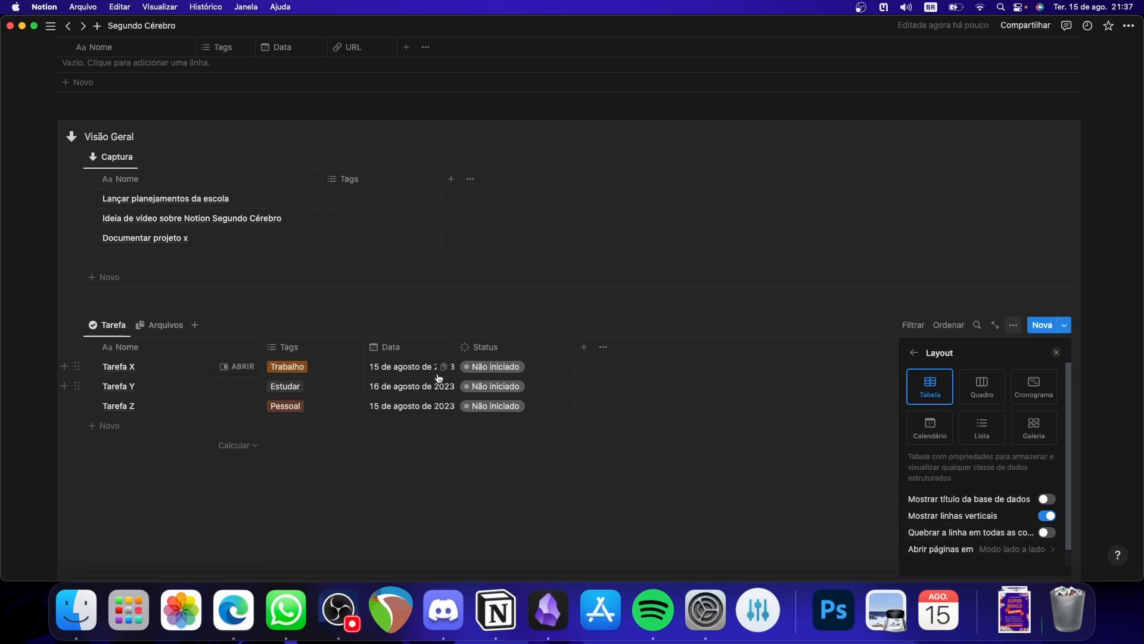
pyautogui.moveTo(454, 341); pyautogui.dragTo(478, 341)
pyautogui.click(464, 554)
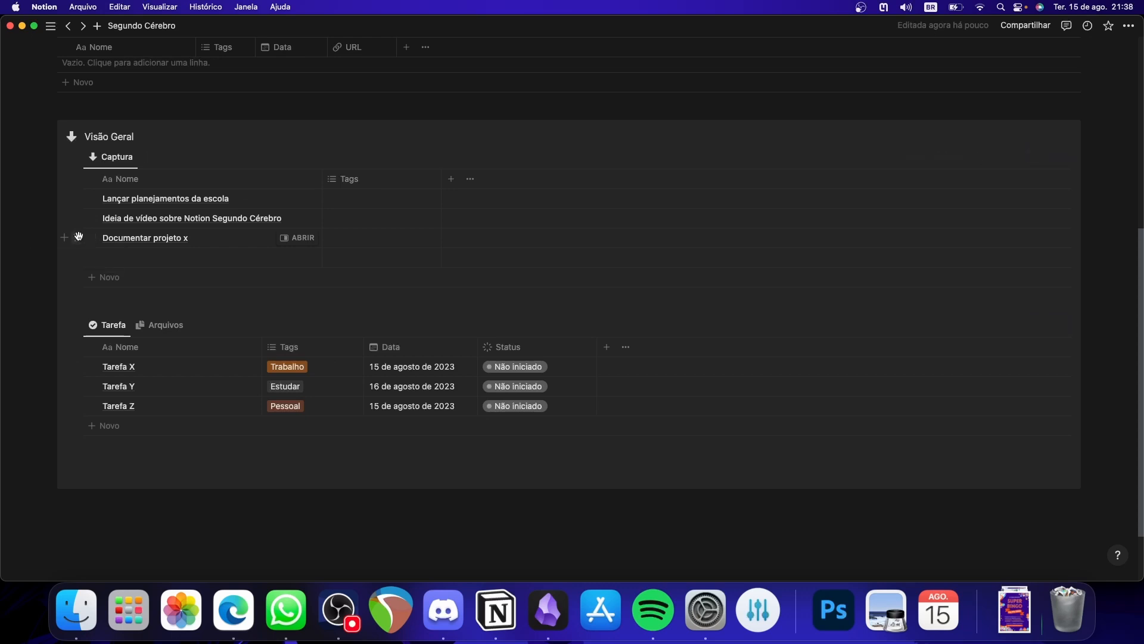
# - Move the capture "Documentar projeto x" to the linked Tarefa view, tagged Estudar and dated 16 August 2023, and hide that view's Status property
pyautogui.moveTo(77, 237); pyautogui.dragTo(121, 362)
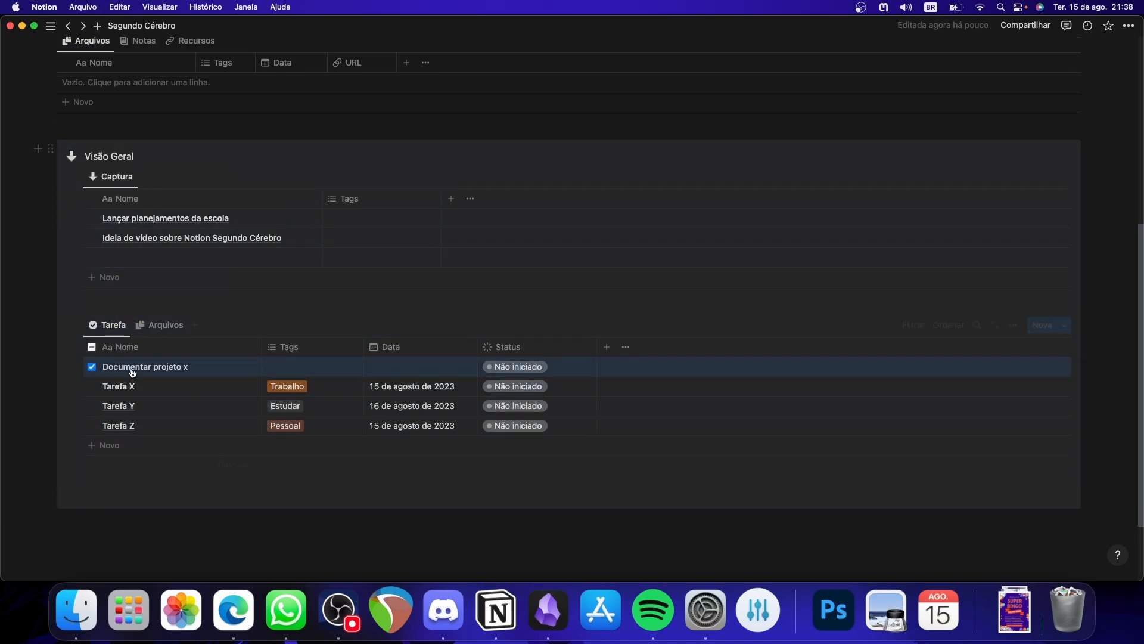
pyautogui.click(384, 373)
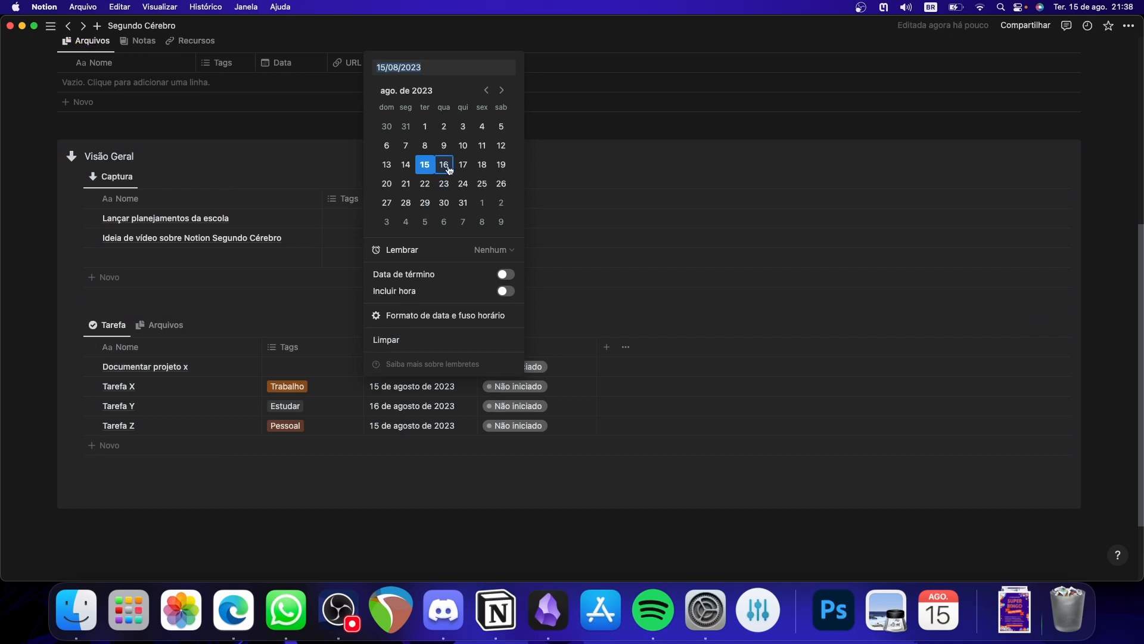
pyautogui.click(314, 376)
pyautogui.click(320, 370)
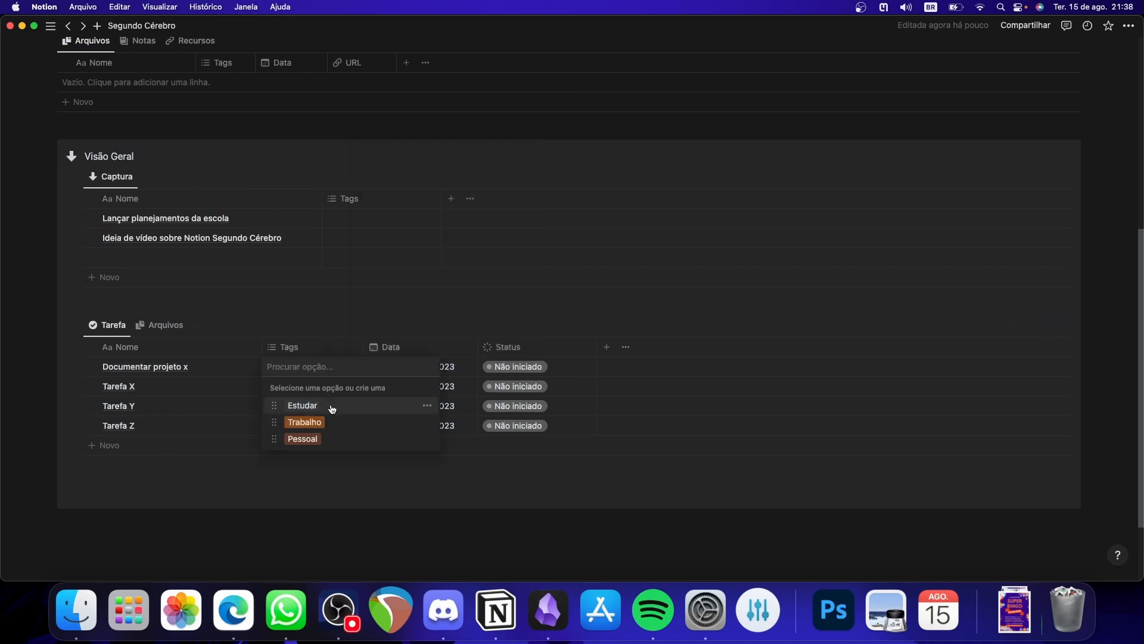
pyautogui.click(316, 406)
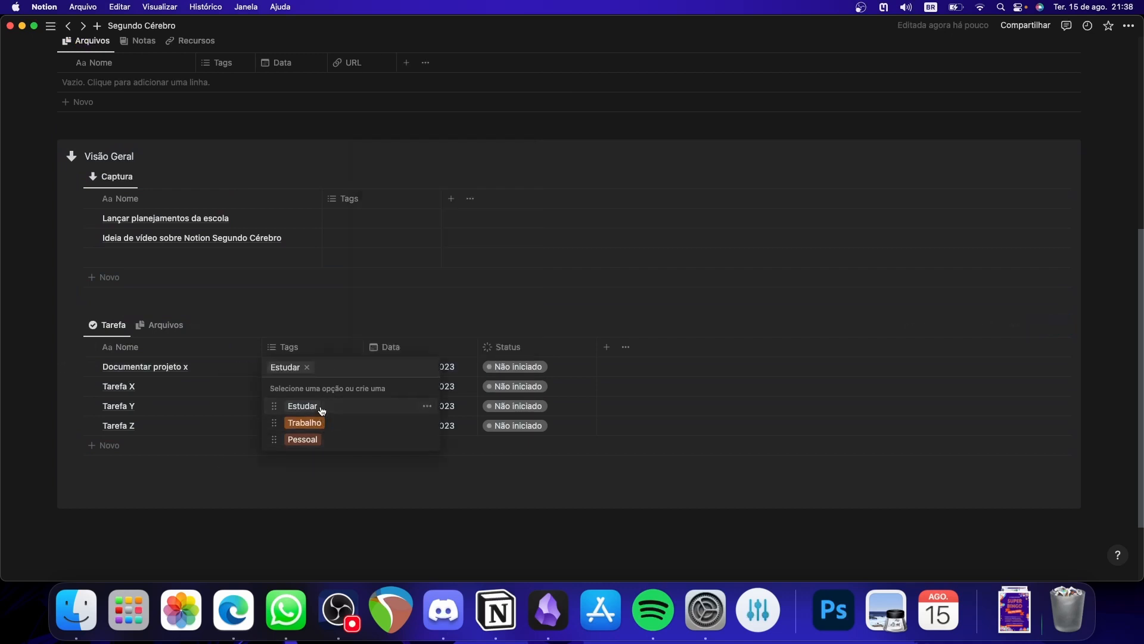
pyautogui.click(434, 498)
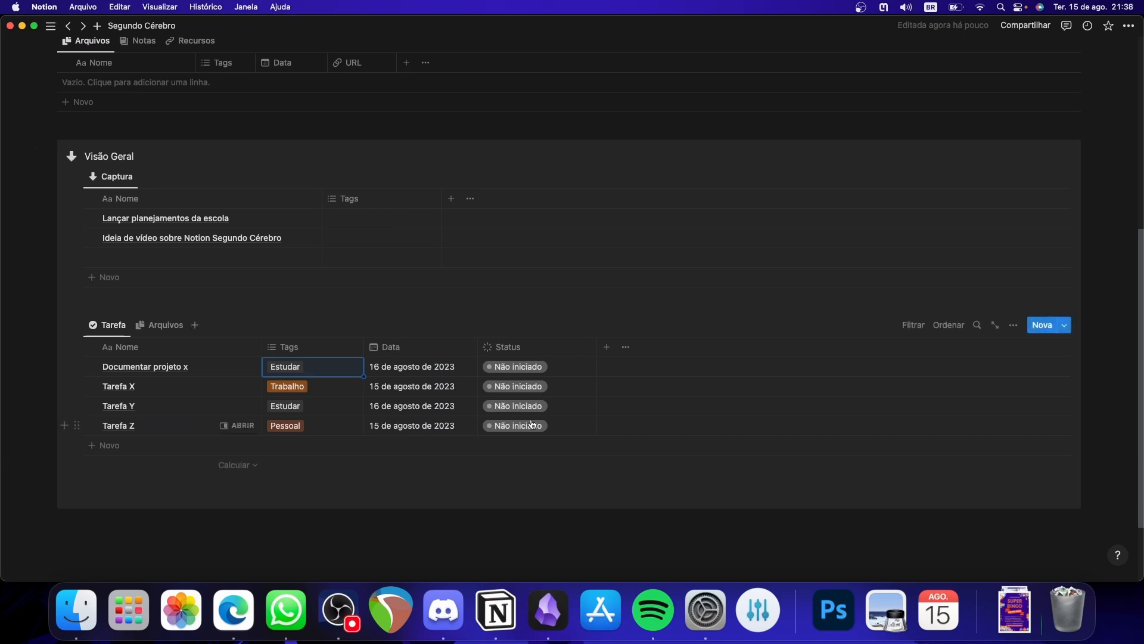
pyautogui.click(518, 341)
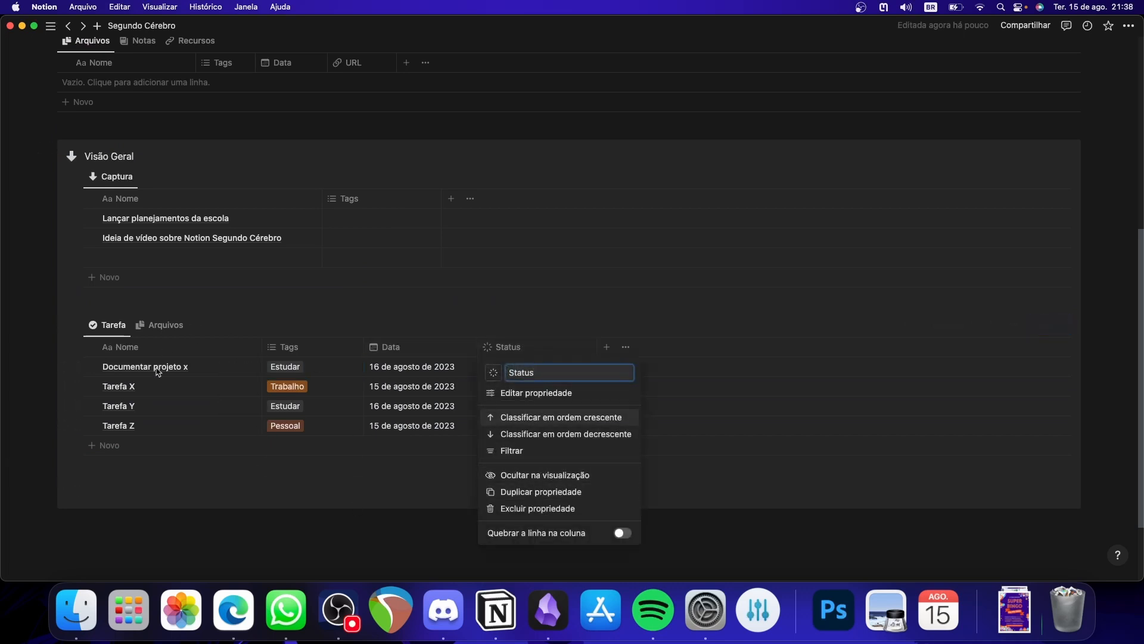
pyautogui.click(523, 475)
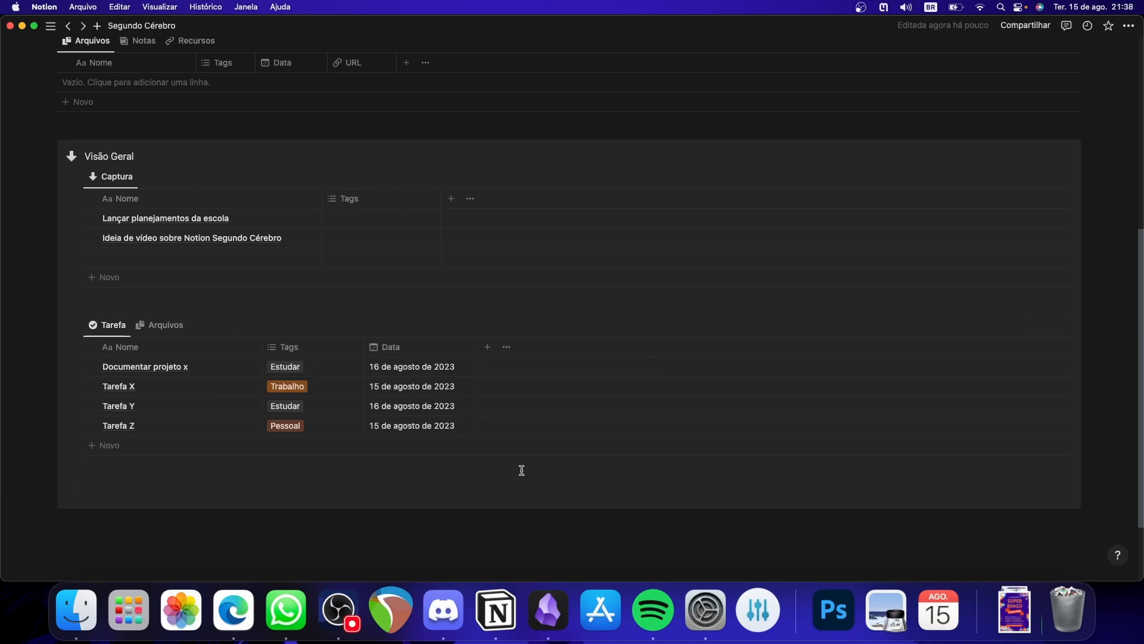
# - Move the capture "Ideia de vídeo sobre Notion Segundo Cérebro" from Captura into the linked Arquivos view
pyautogui.scroll(2, 442, 495)
pyautogui.click(158, 423)
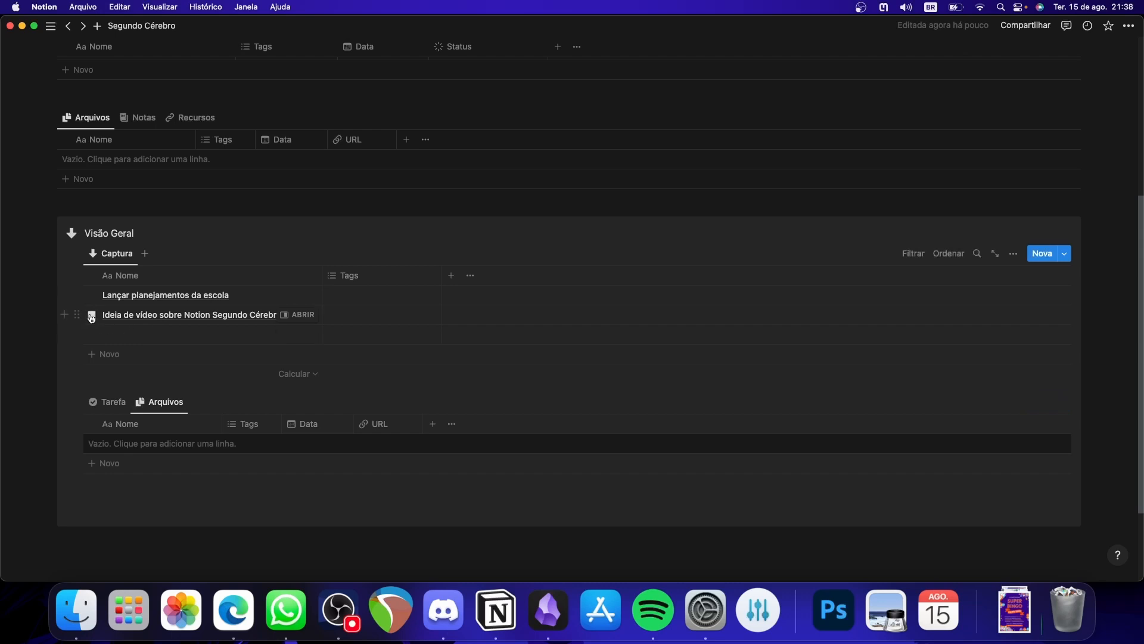
pyautogui.moveTo(80, 316); pyautogui.dragTo(133, 448)
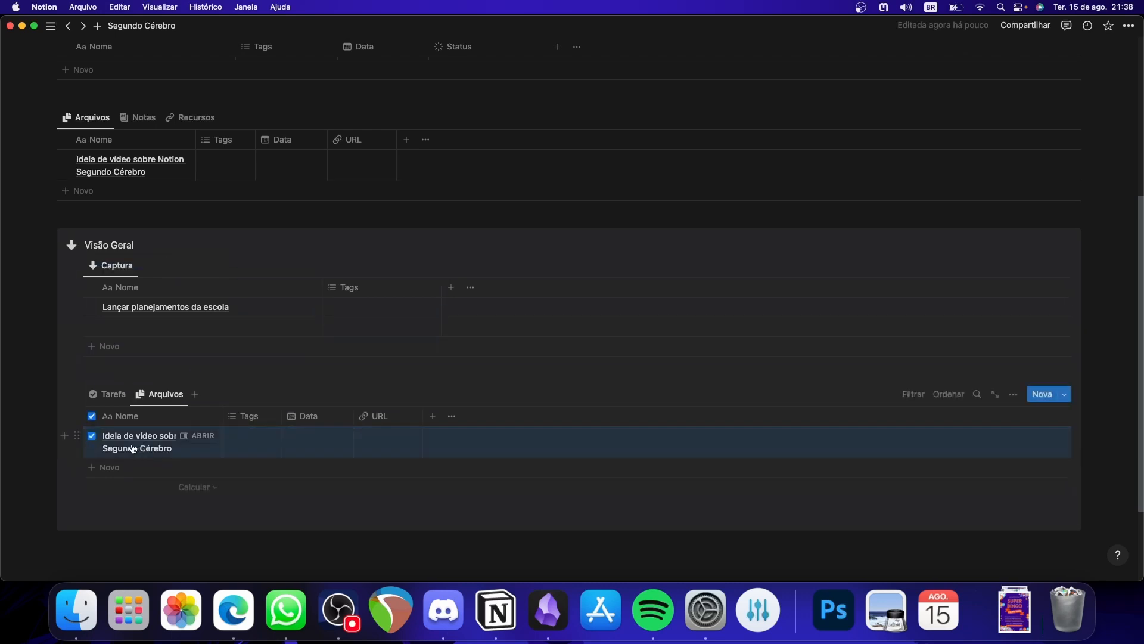
pyautogui.click(670, 523)
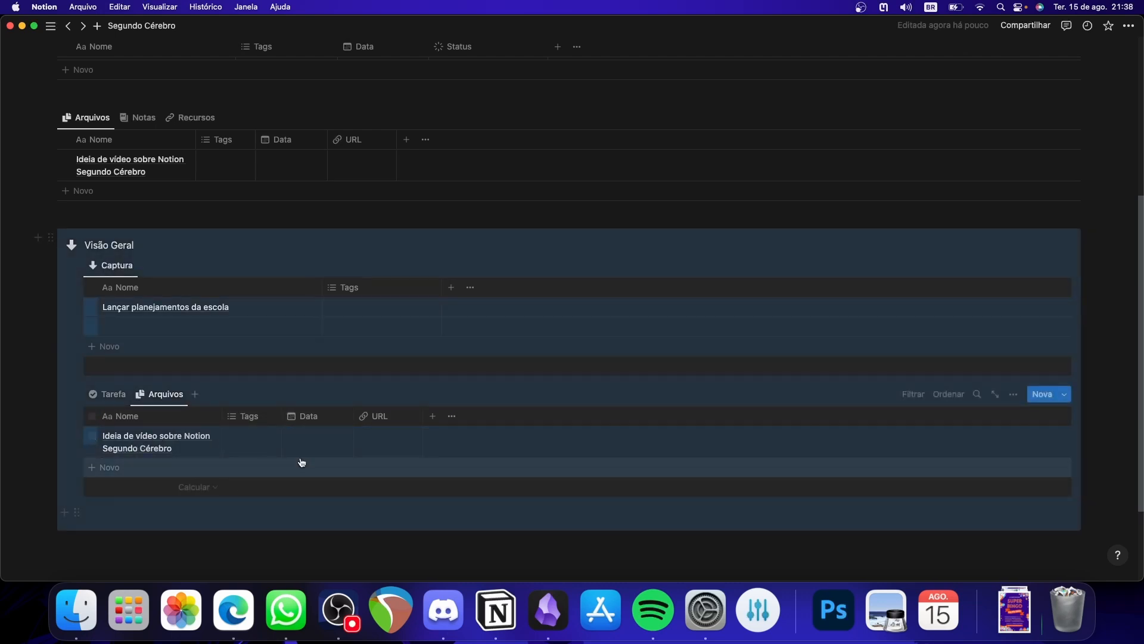
# - Turn off line wrapping in the linked Arquivos view and widen its Nome column to fit the full title
pyautogui.click(1013, 394)
pyautogui.click(1013, 369)
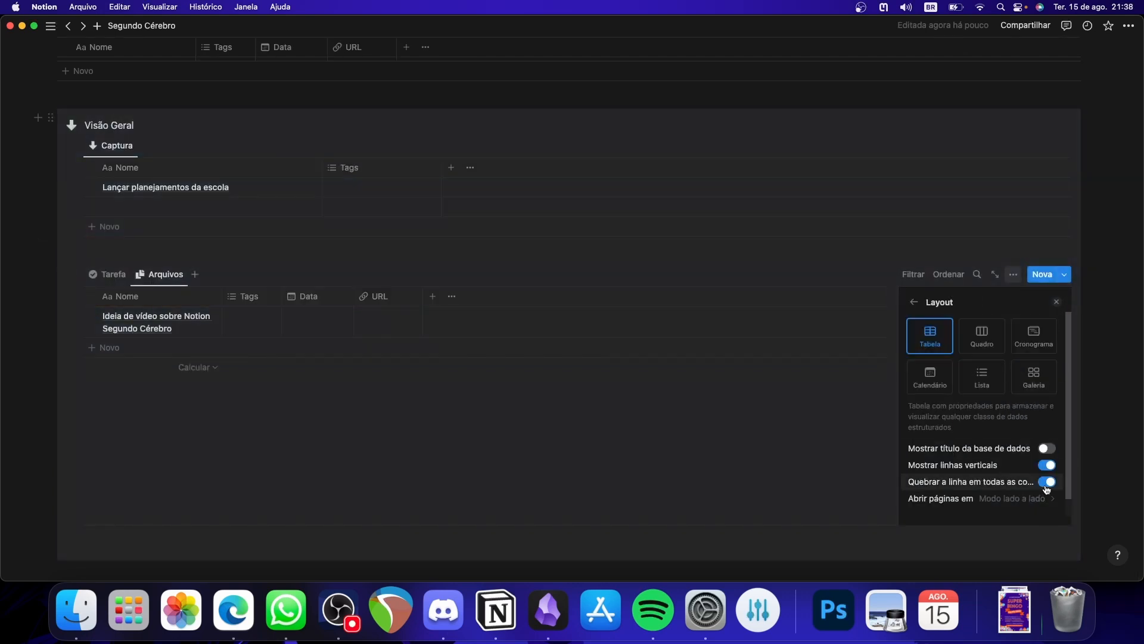
pyautogui.click(1048, 484)
pyautogui.click(620, 447)
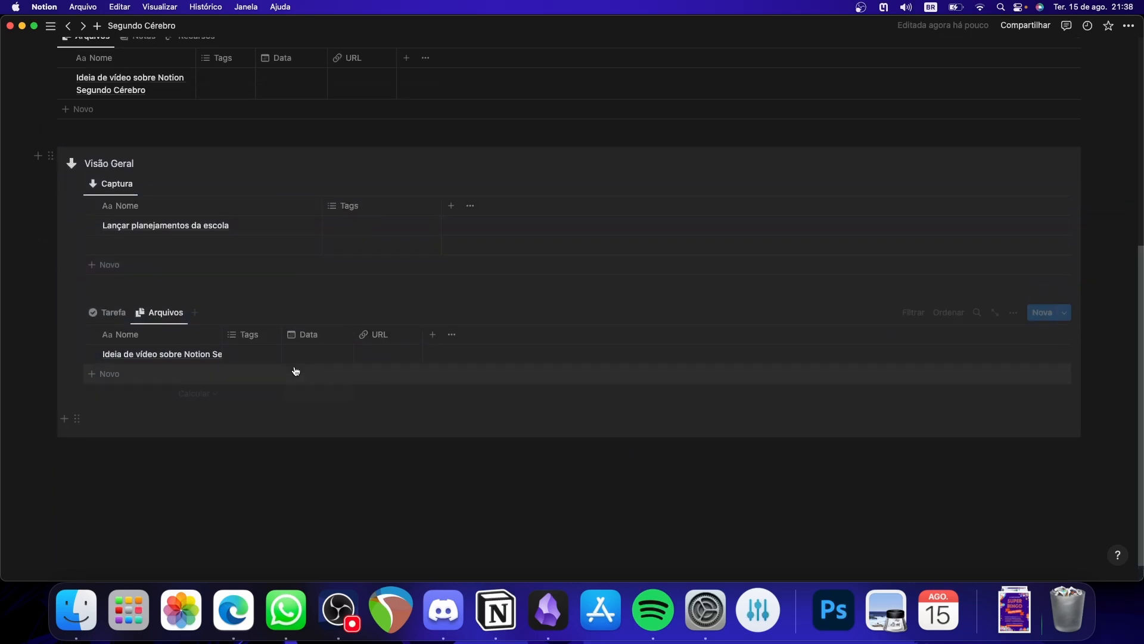
pyautogui.moveTo(219, 332); pyautogui.dragTo(319, 332)
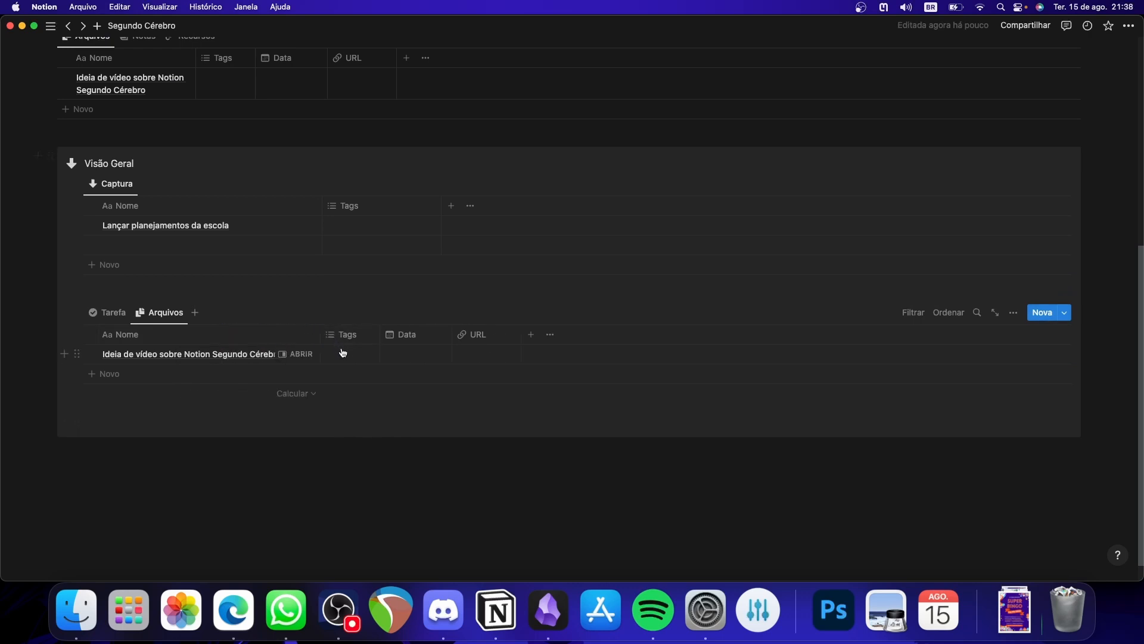
# - Tag the video idea as Ideia with the date 15 August 2023, and widen the linked Arquivos view's Data column
pyautogui.click(343, 353)
pyautogui.click(378, 428)
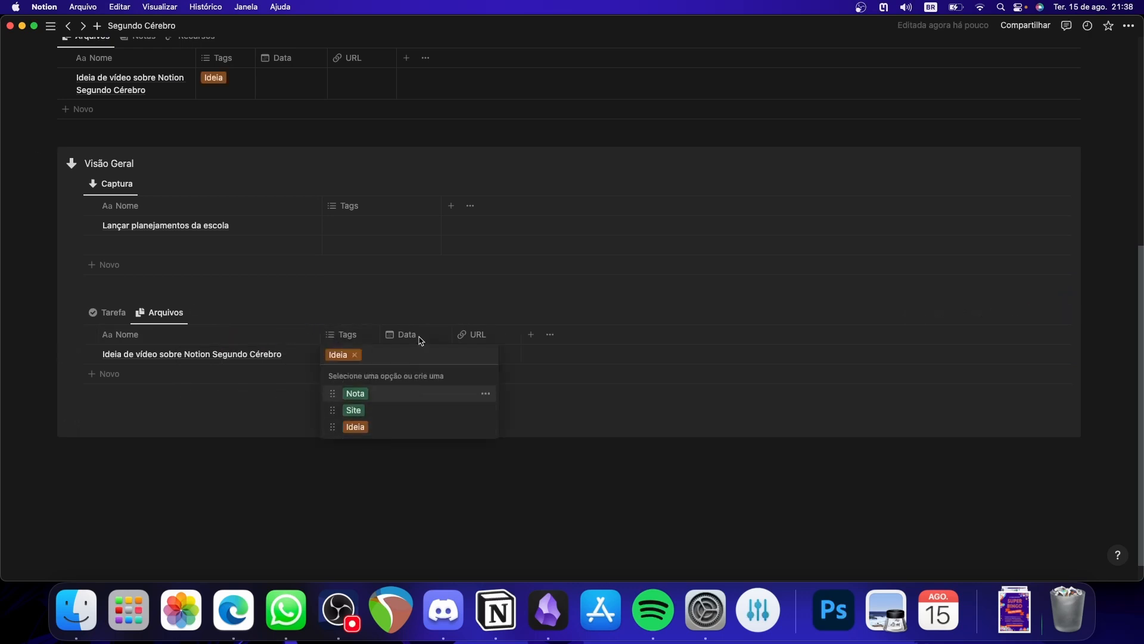
pyautogui.click(422, 356)
pyautogui.click(421, 355)
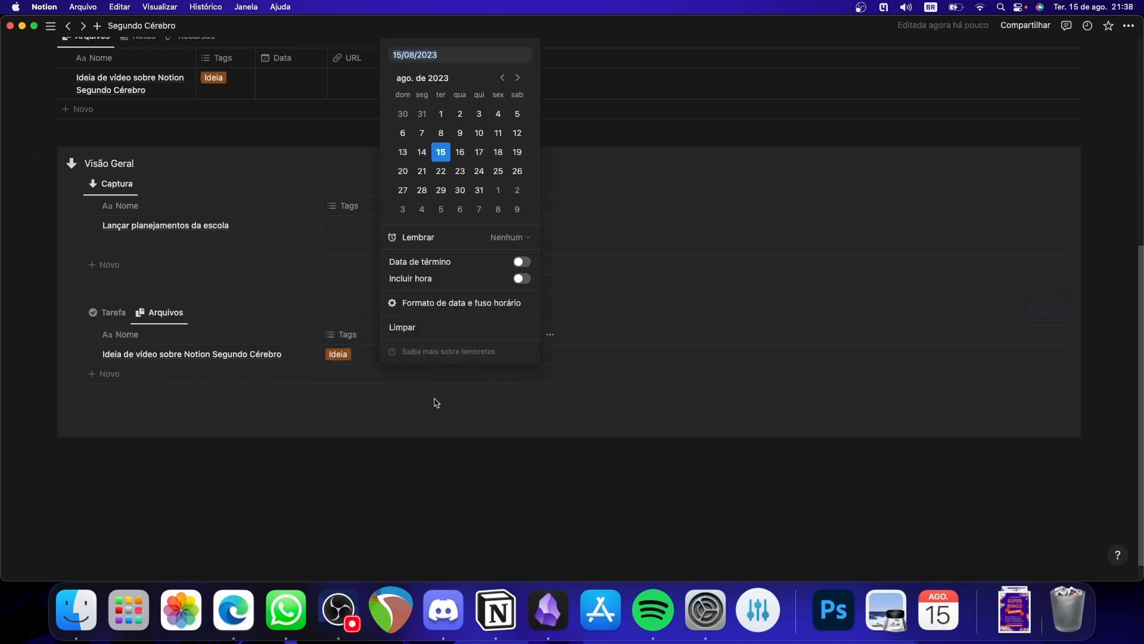
pyautogui.click(505, 488)
pyautogui.moveTo(453, 330); pyautogui.dragTo(495, 332)
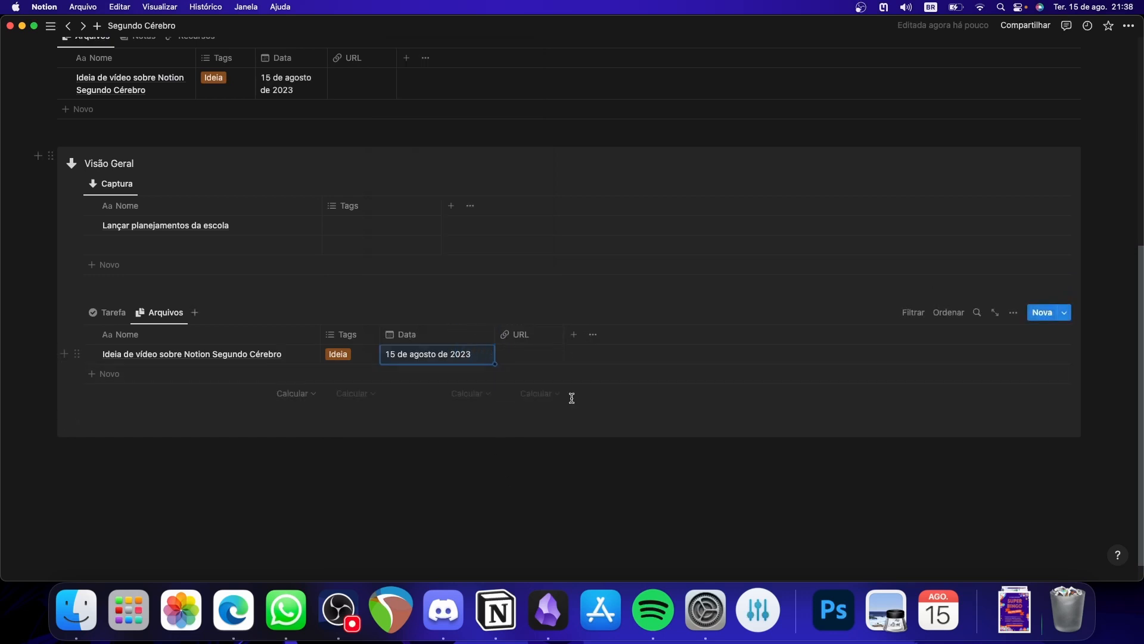
# - Widen the Data column of the original Arquivos database above the callout and turn off its line wrapping
pyautogui.scroll(5, 544, 401)
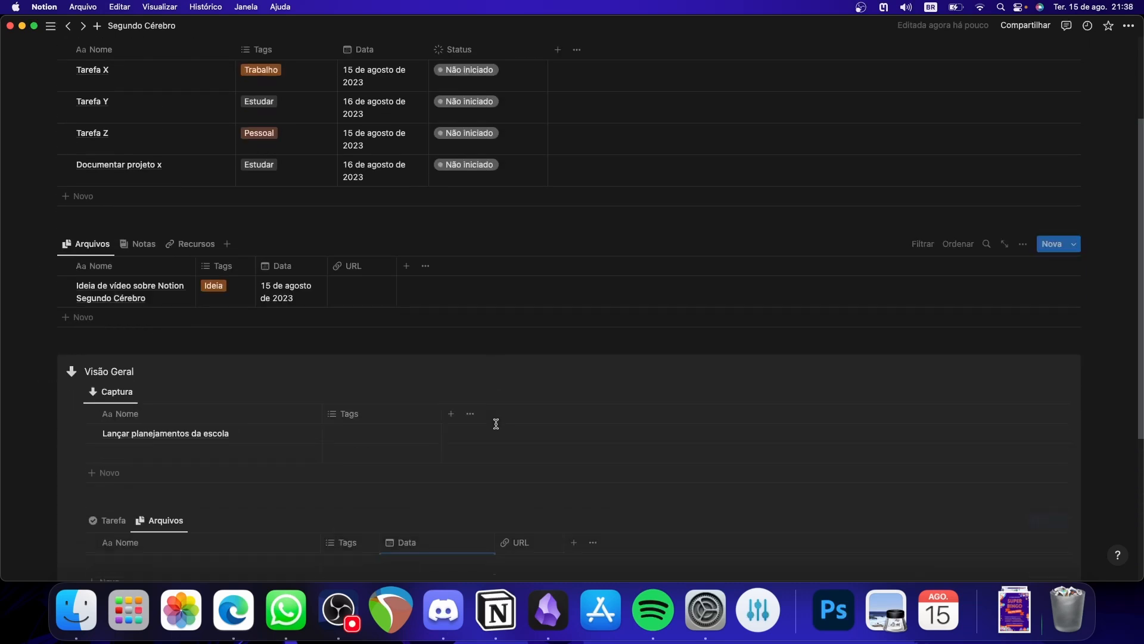
pyautogui.scroll(-1, 497, 424)
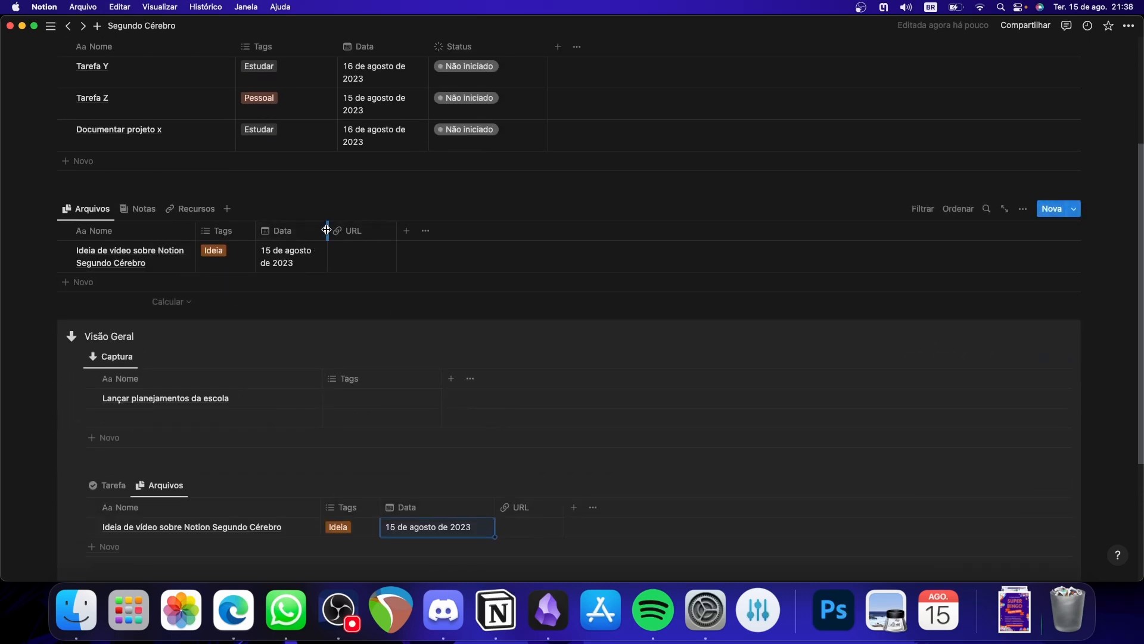
pyautogui.moveTo(327, 230); pyautogui.dragTo(388, 230)
pyautogui.click(1022, 209)
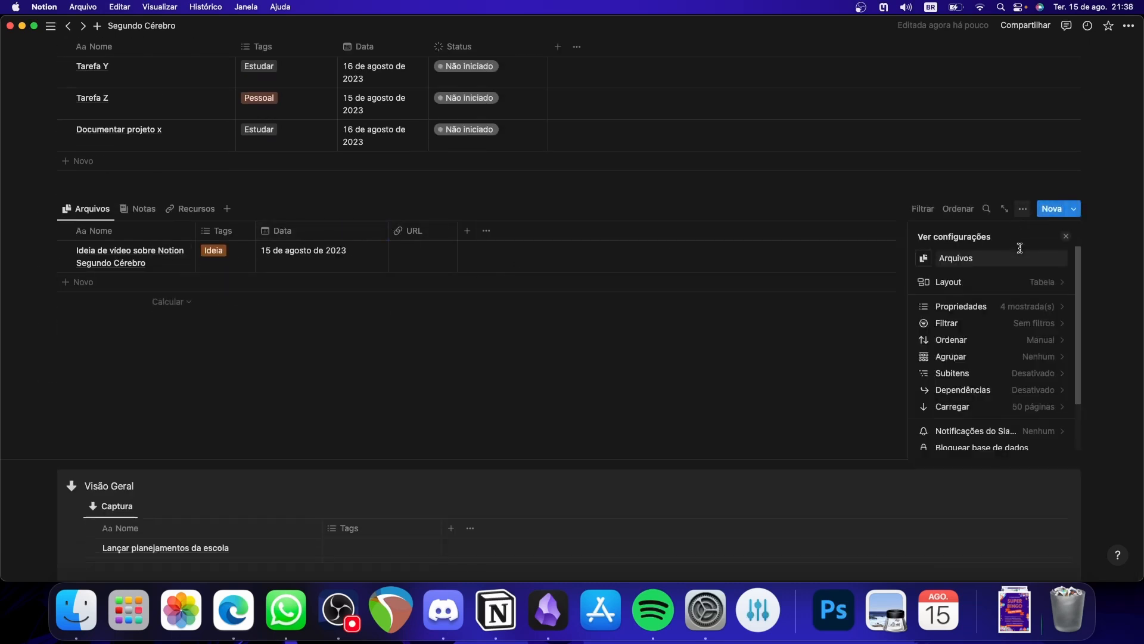
pyautogui.click(1040, 281)
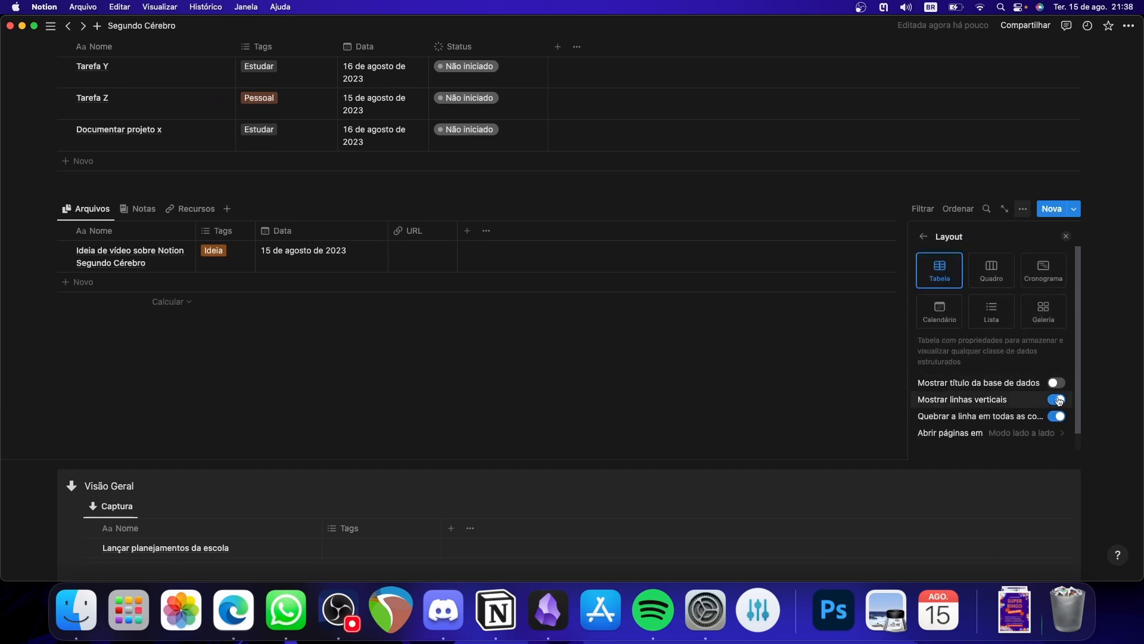
pyautogui.click(1057, 416)
pyautogui.click(795, 337)
# - Turn off line wrapping in the original Tarefas database and widen its Data column to fit the full dates on one line
pyautogui.scroll(5, 794, 337)
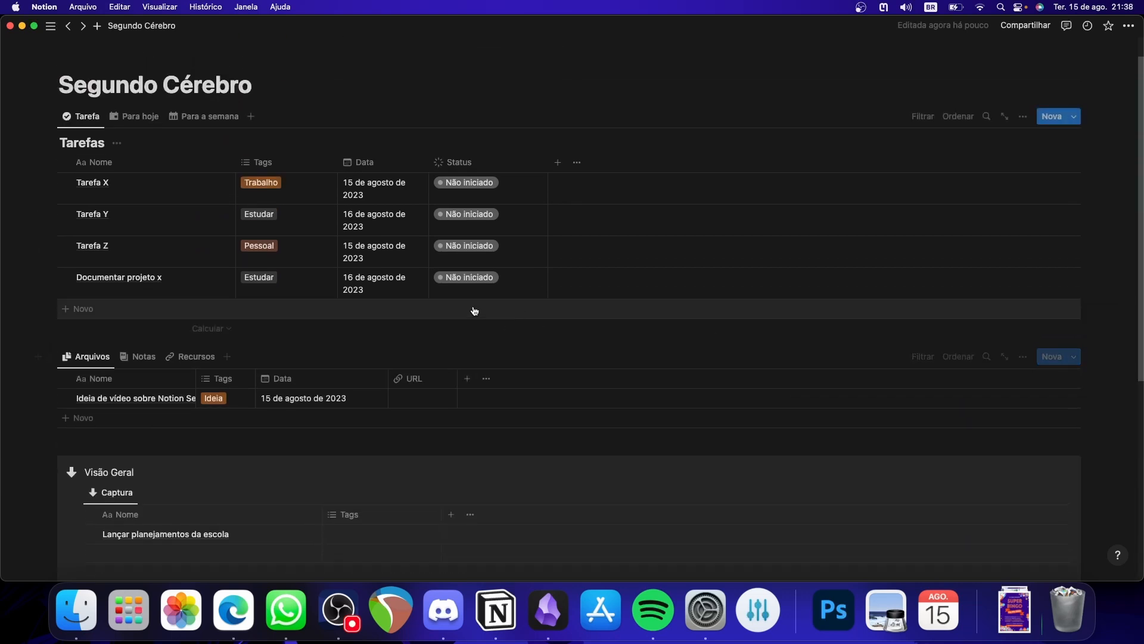
pyautogui.click(1024, 118)
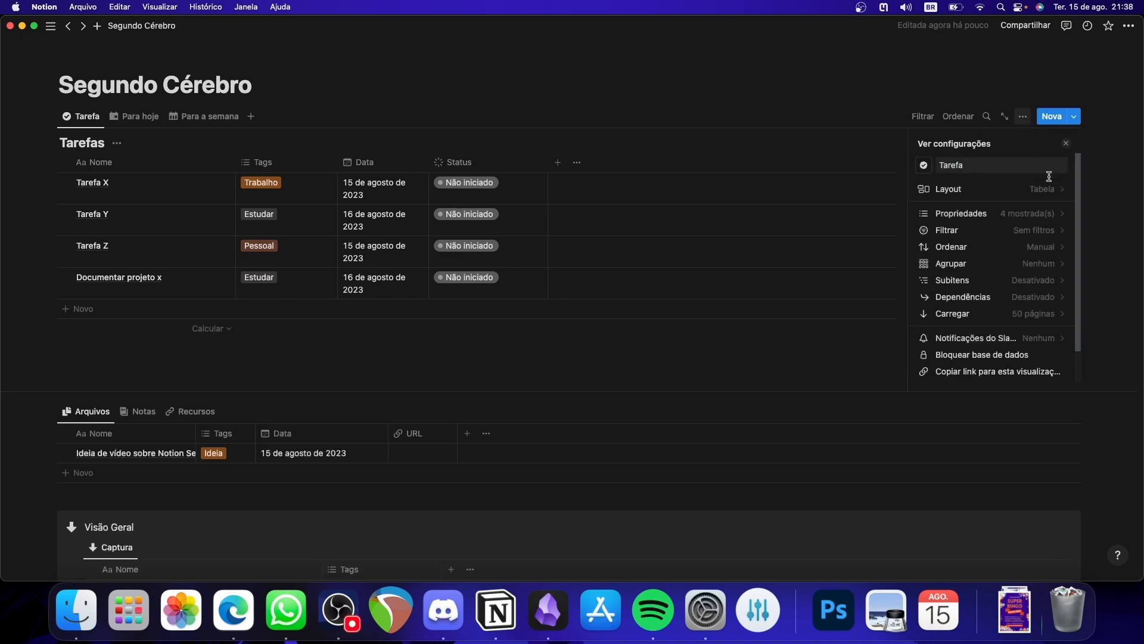
pyautogui.click(1055, 215)
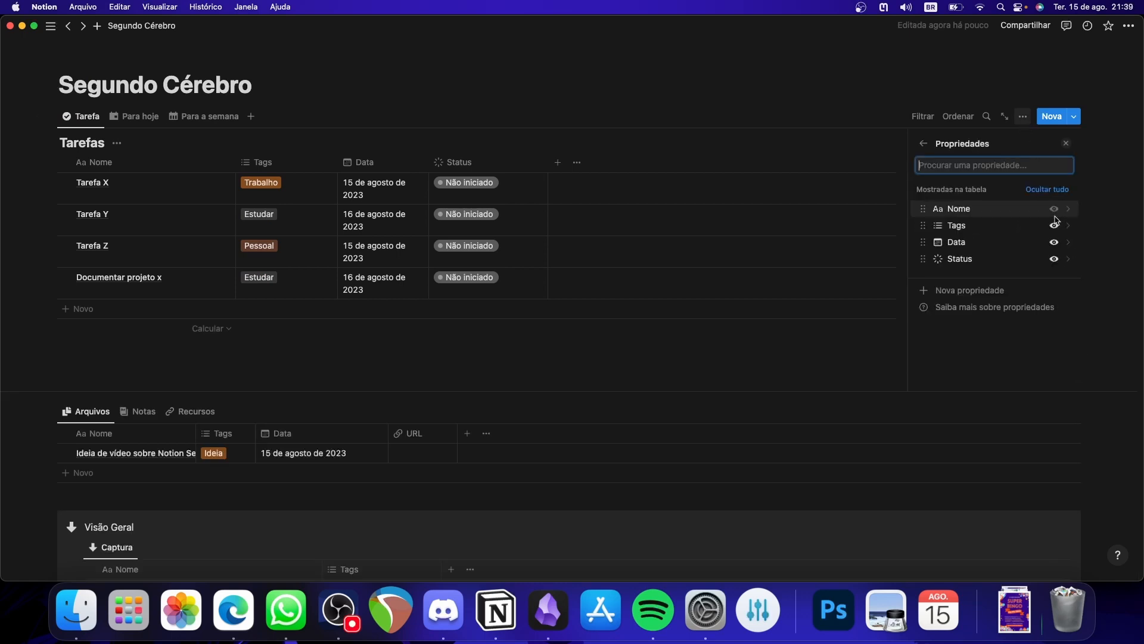
pyautogui.click(923, 145)
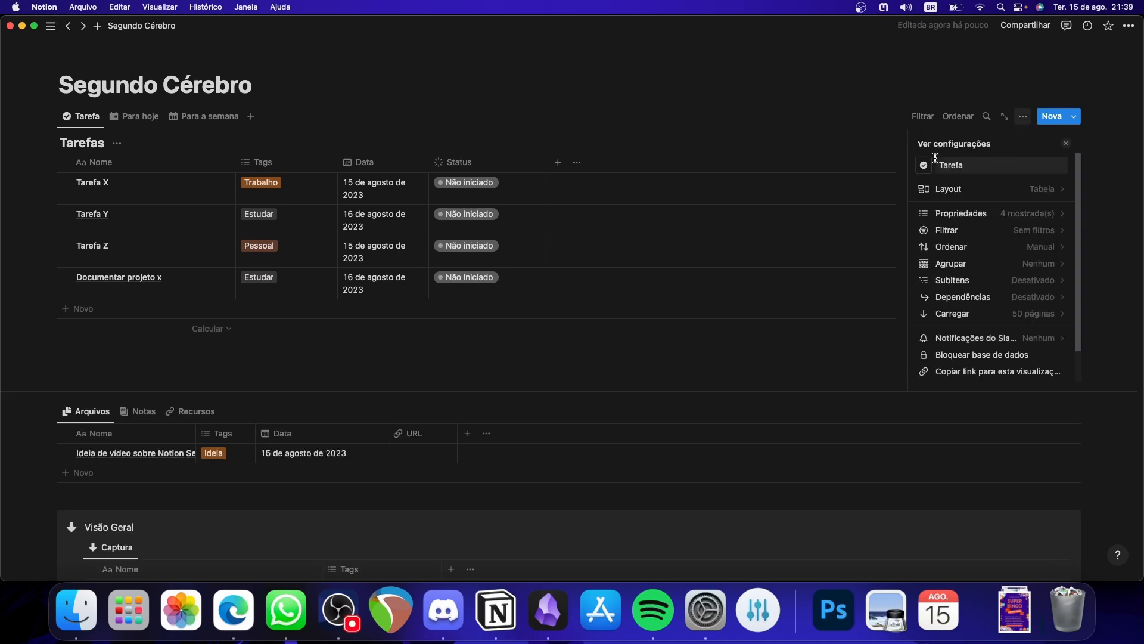
pyautogui.click(1040, 215)
pyautogui.click(921, 146)
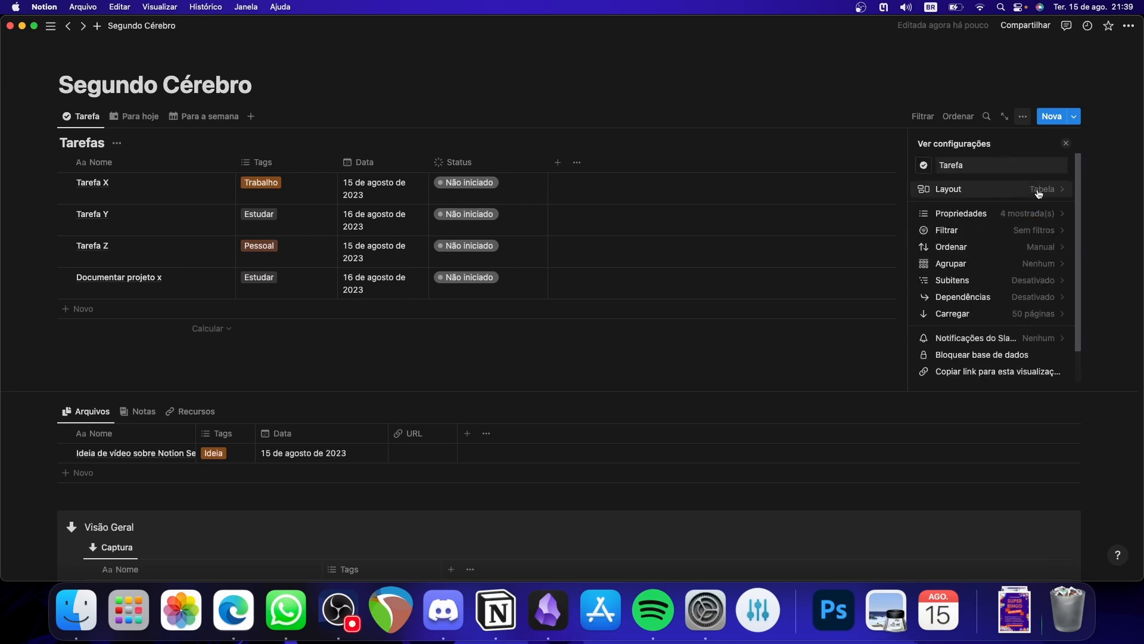
pyautogui.click(1034, 188)
pyautogui.click(1064, 324)
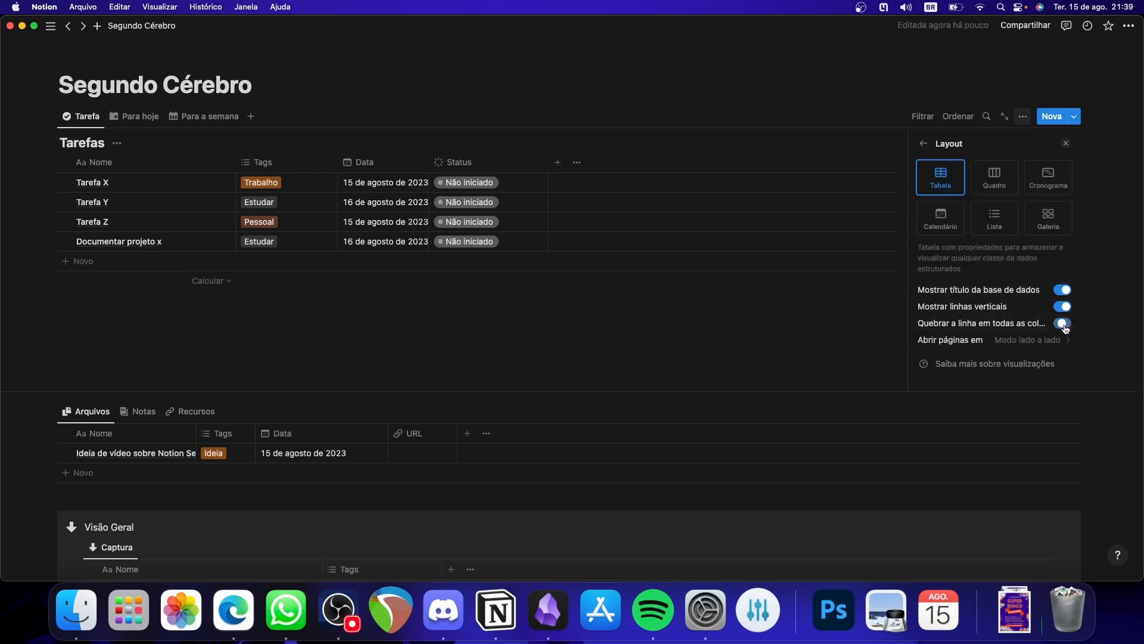
pyautogui.click(692, 335)
pyautogui.moveTo(429, 158); pyautogui.dragTo(497, 158)
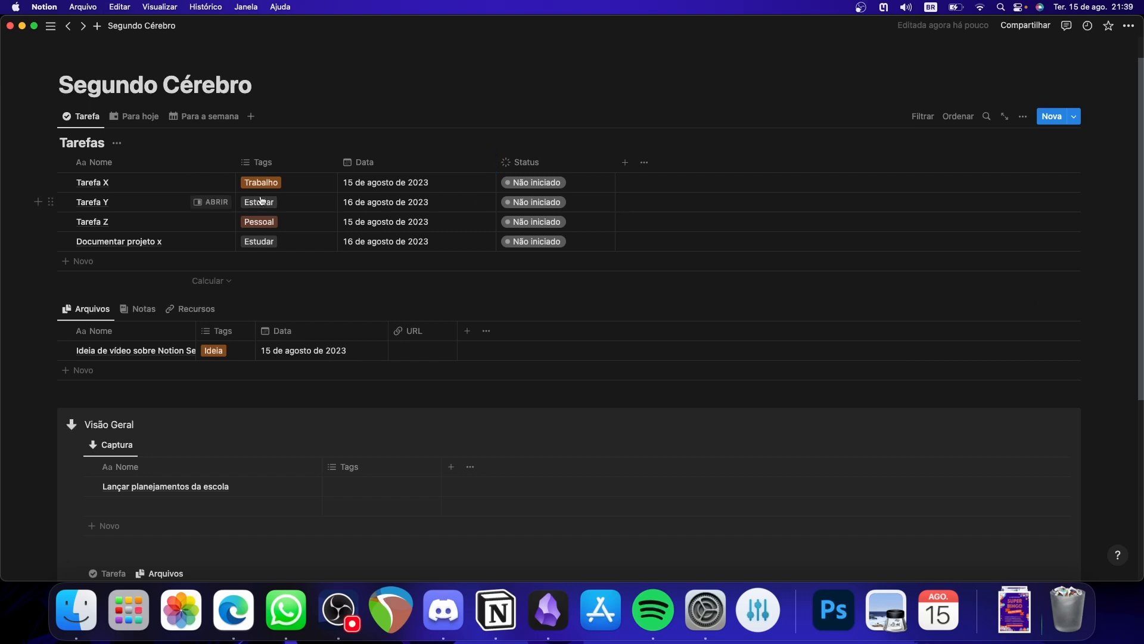
# - Create a two-column layout from the empty block moved below the Visão Geral callout, and move the callout into the second column
pyautogui.scroll(-5, 261, 200)
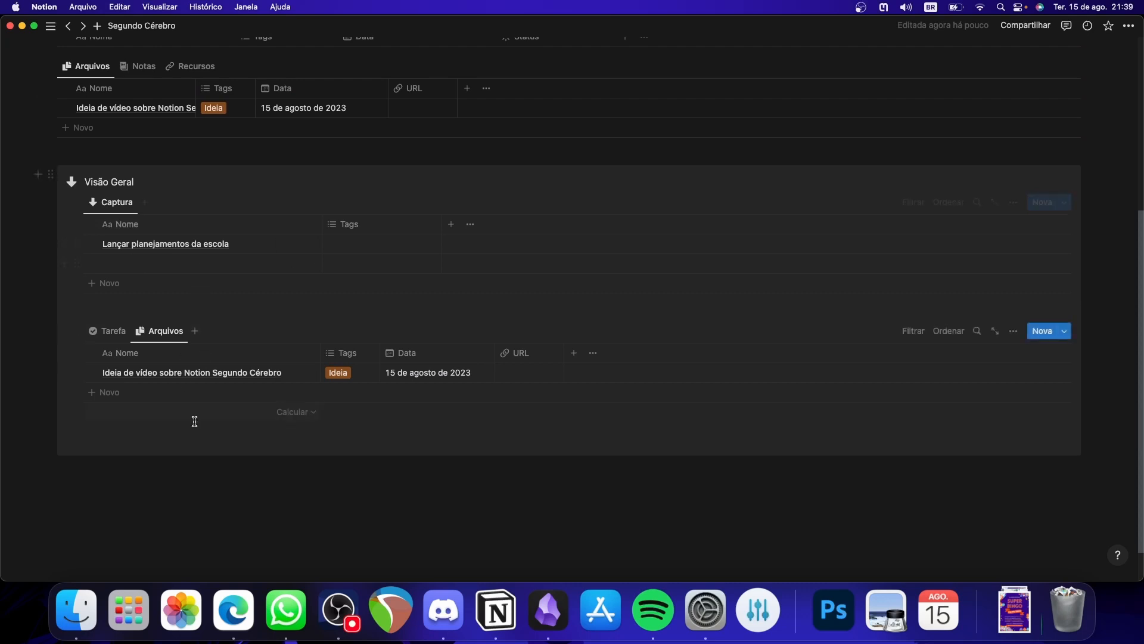
pyautogui.click(152, 486)
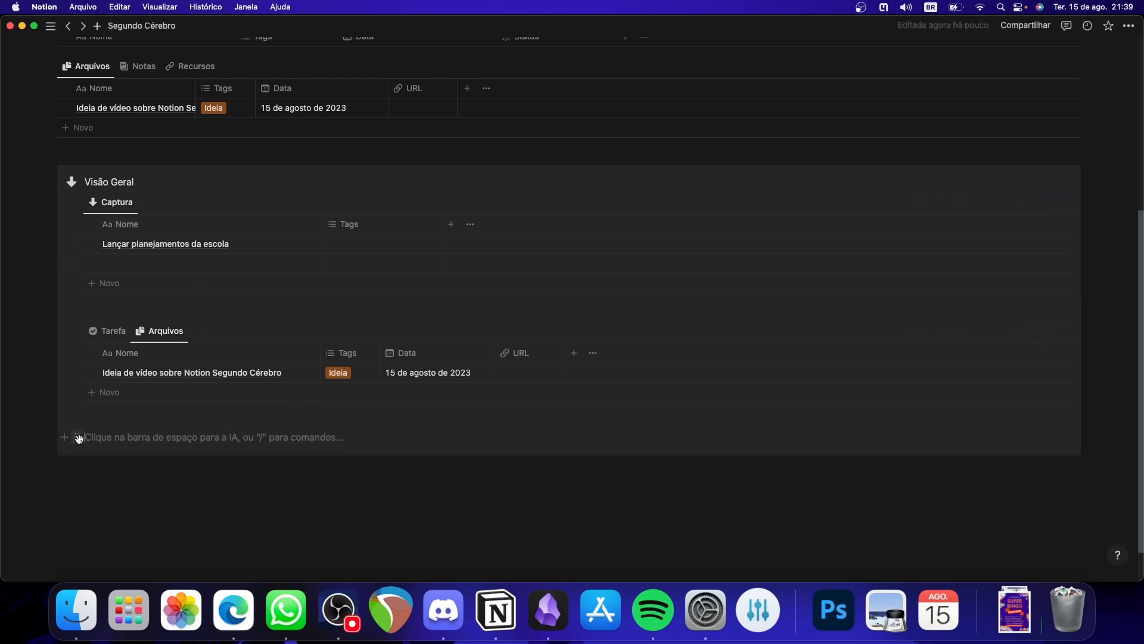
pyautogui.moveTo(78, 438); pyautogui.dragTo(76, 466)
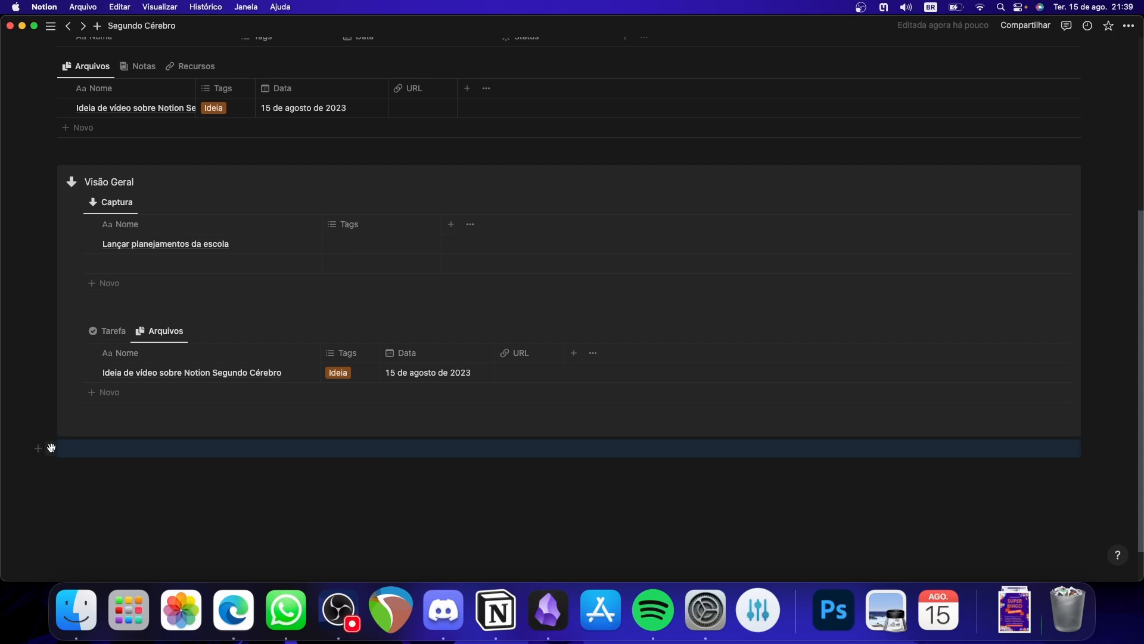
pyautogui.click(51, 448)
pyautogui.moveTo(165, 424)
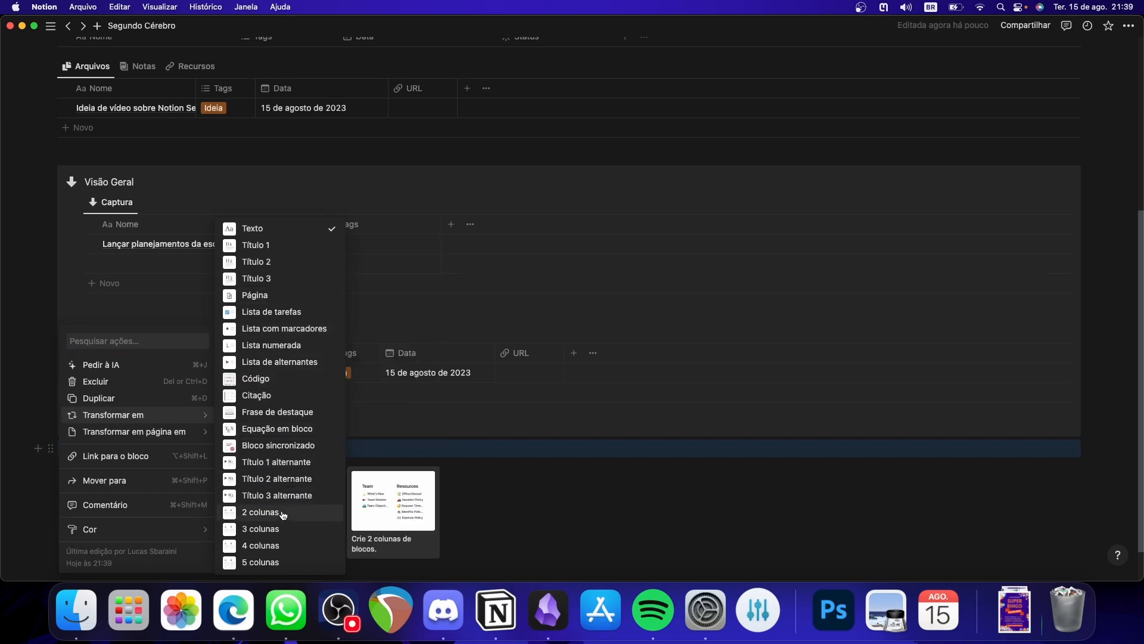
pyautogui.click(262, 512)
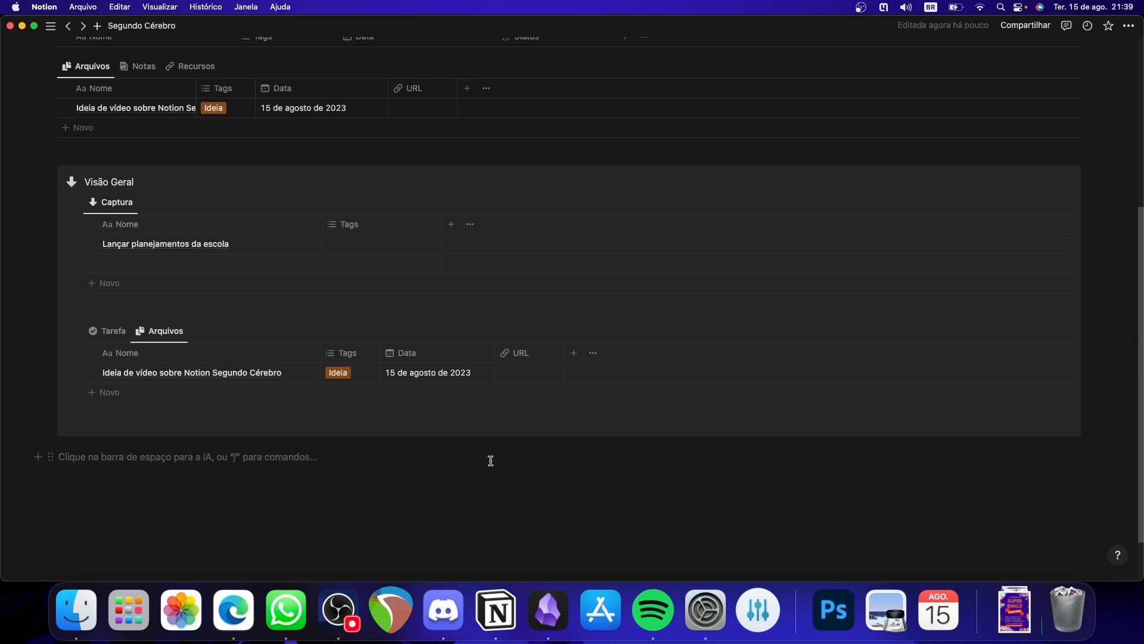
pyautogui.click(624, 460)
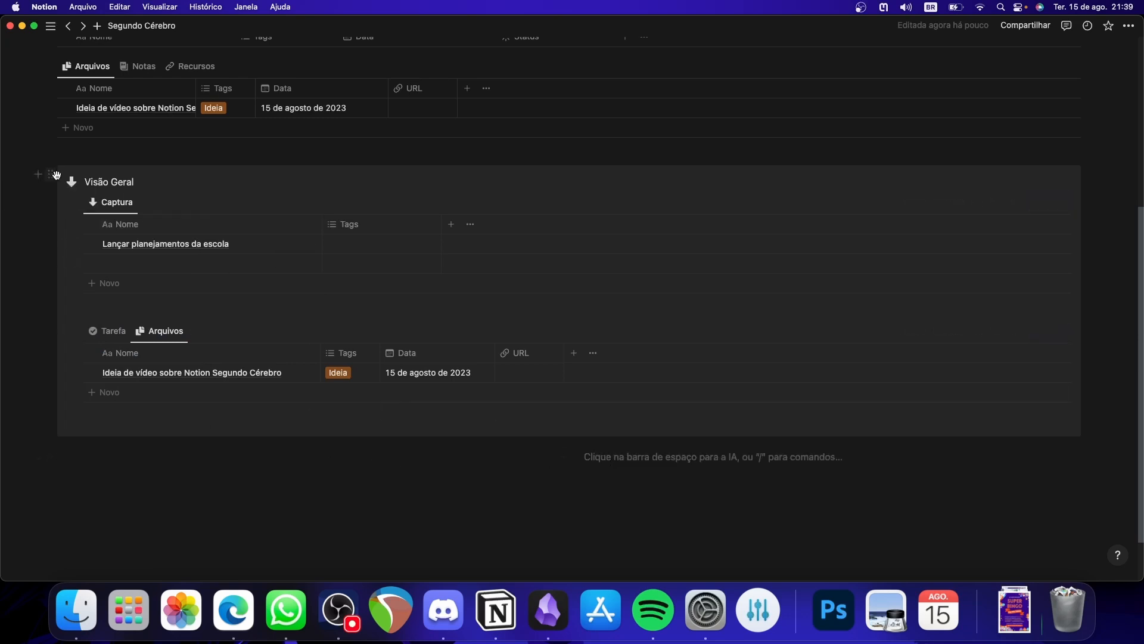
pyautogui.moveTo(57, 174); pyautogui.dragTo(622, 457)
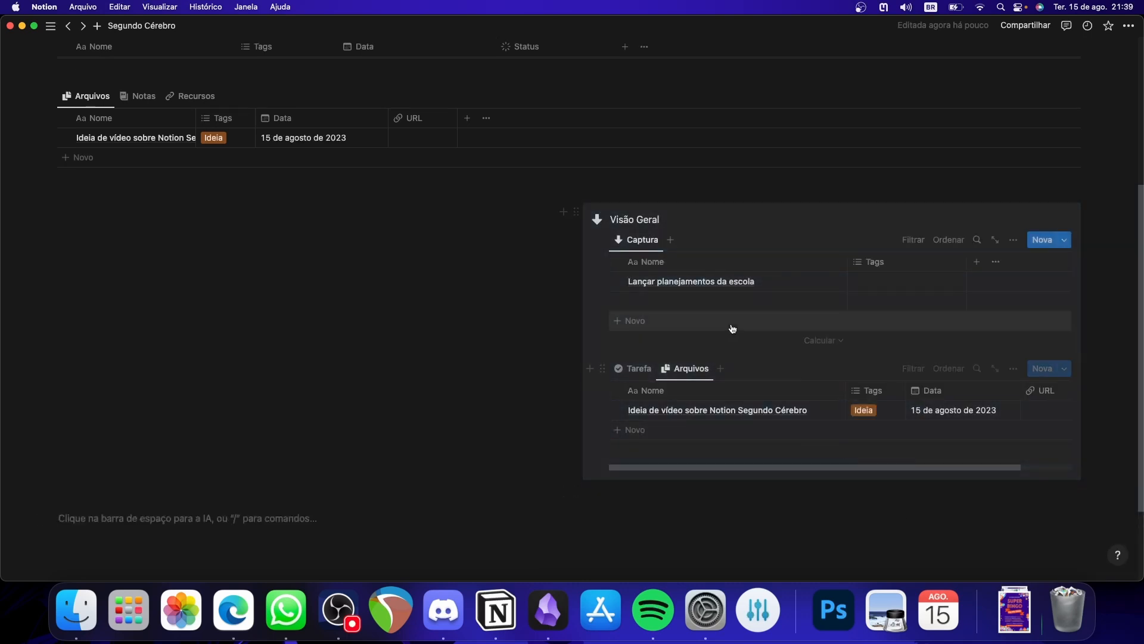
# - Add a level-2 heading "Menu" in the empty column beside the Visão Geral callout
pyautogui.scroll(3, 731, 328)
pyautogui.click(236, 370)
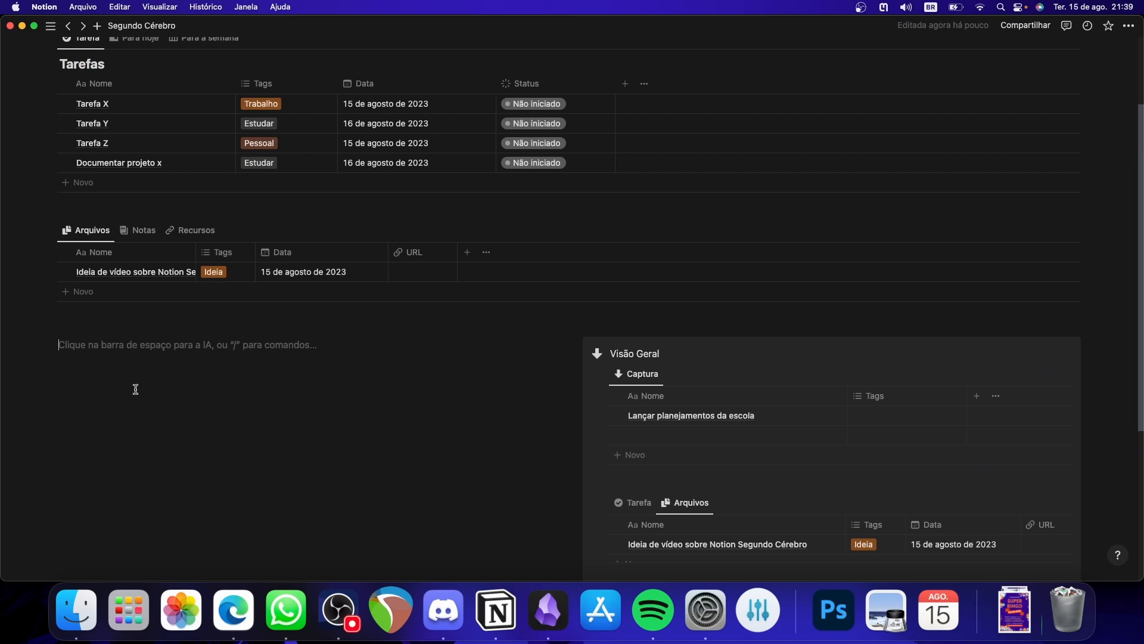
pyautogui.write('##')
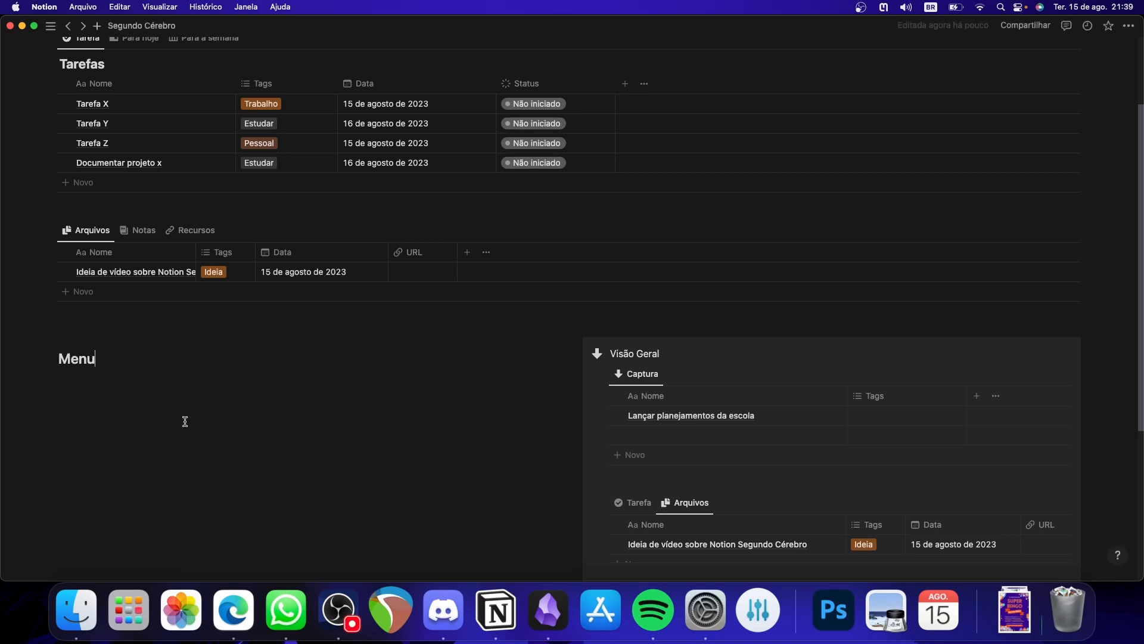
pyautogui.press('Return')
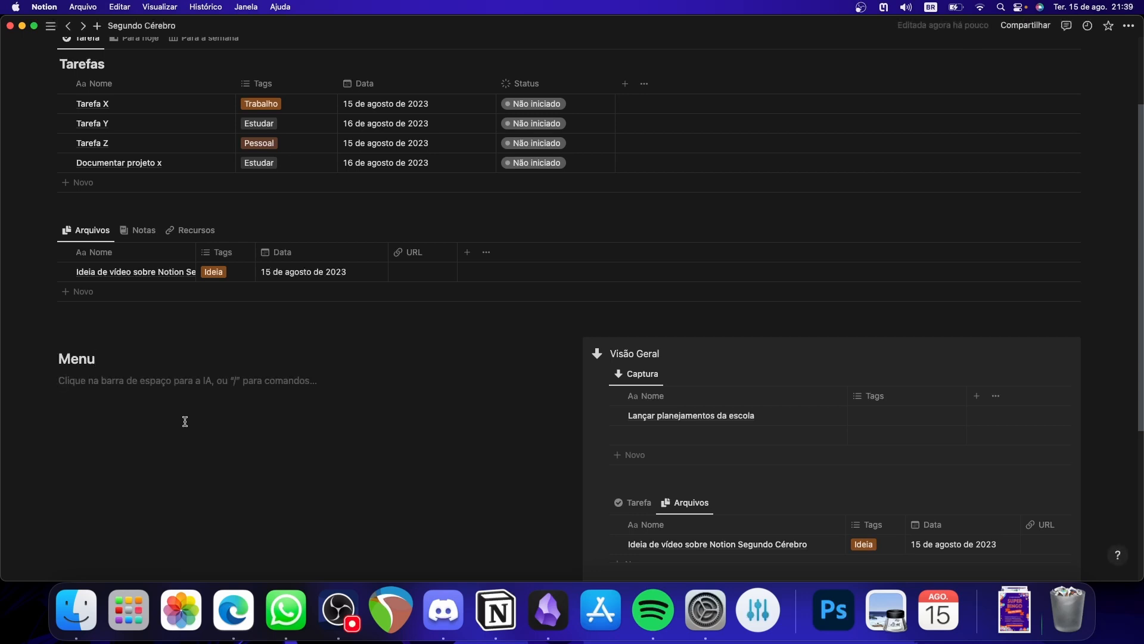
# - Create a subpage named Tarefas under the Menu heading, give it the pink check-circle icon, and return to Segundo Cérebro
pyautogui.write('/pá')
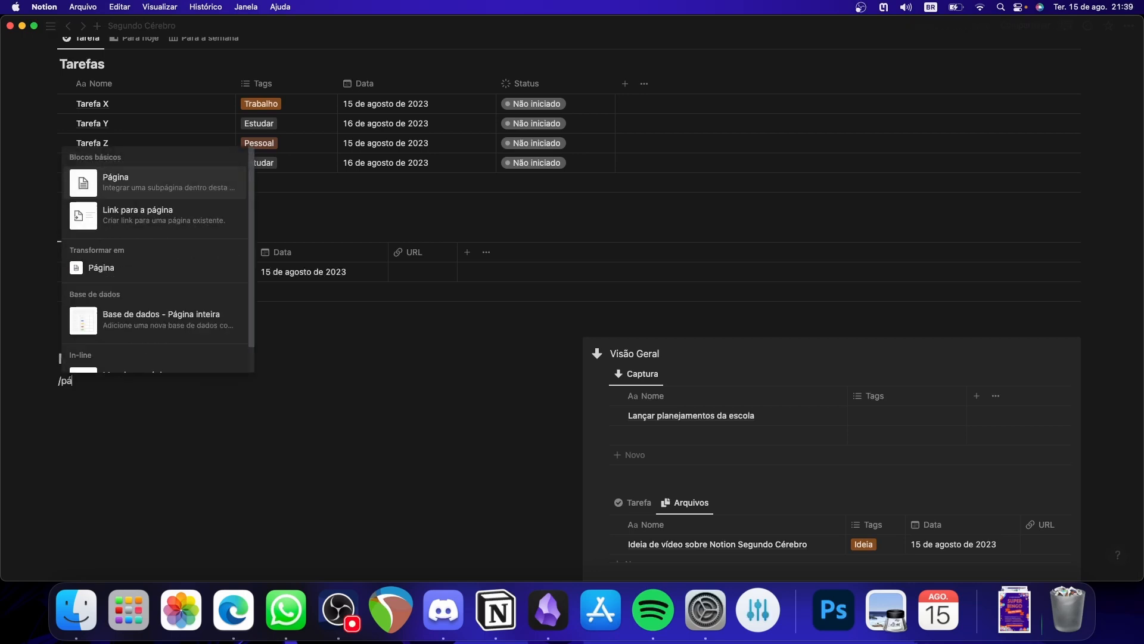
pyautogui.write('gina')
pyautogui.press('Return')
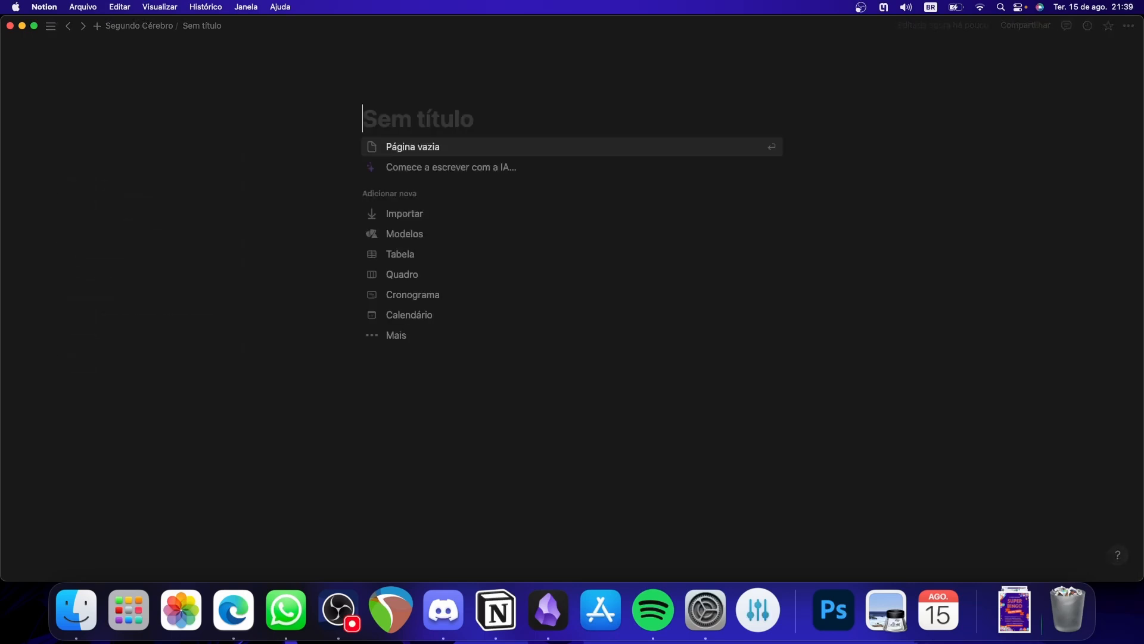
pyautogui.write('Tarefas')
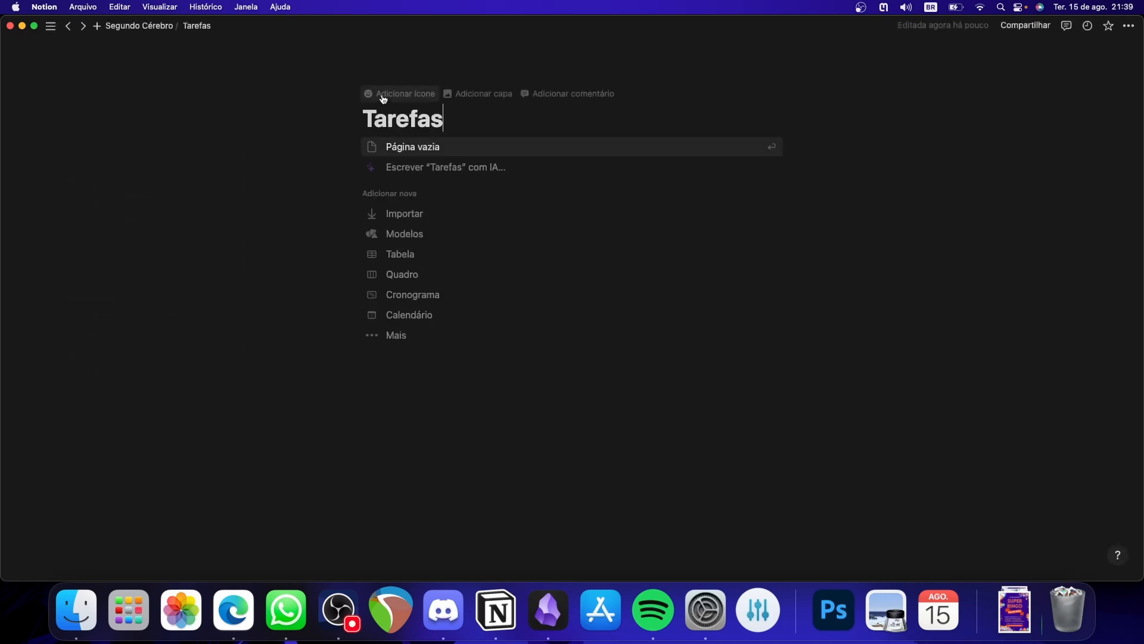
pyautogui.click(384, 93)
pyautogui.click(322, 157)
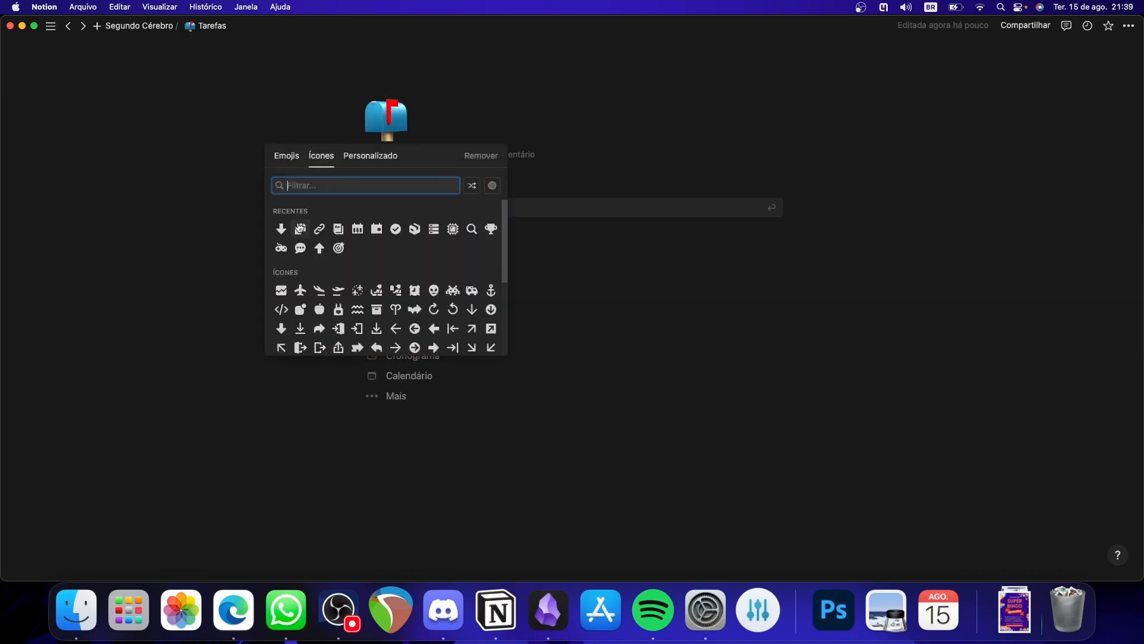
pyautogui.click(393, 231)
pyautogui.click(412, 270)
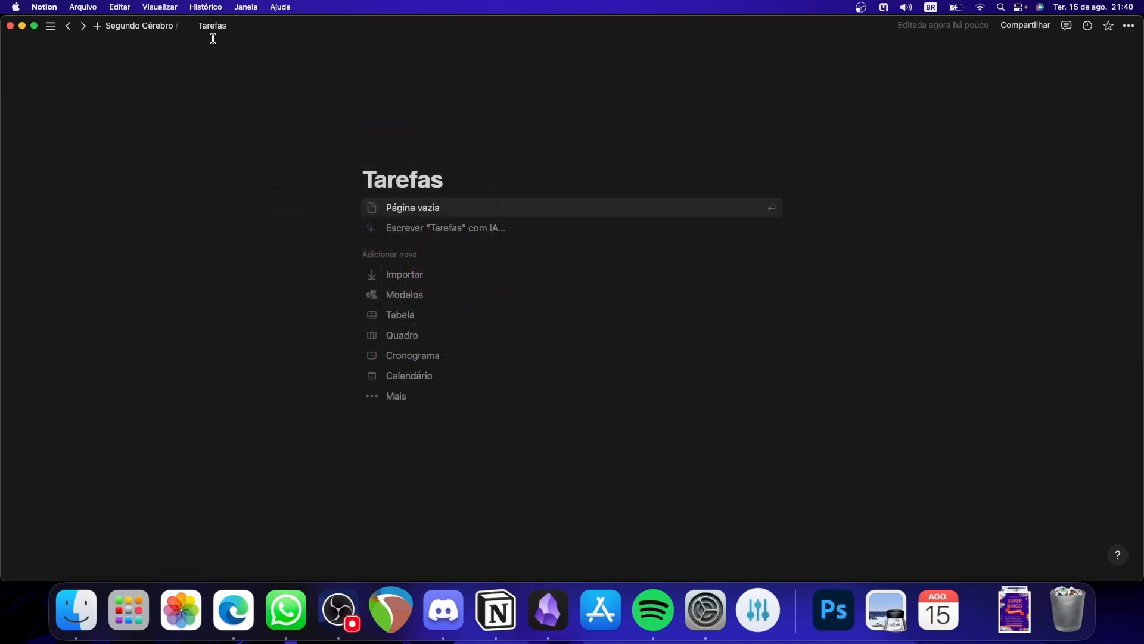
pyautogui.click(156, 27)
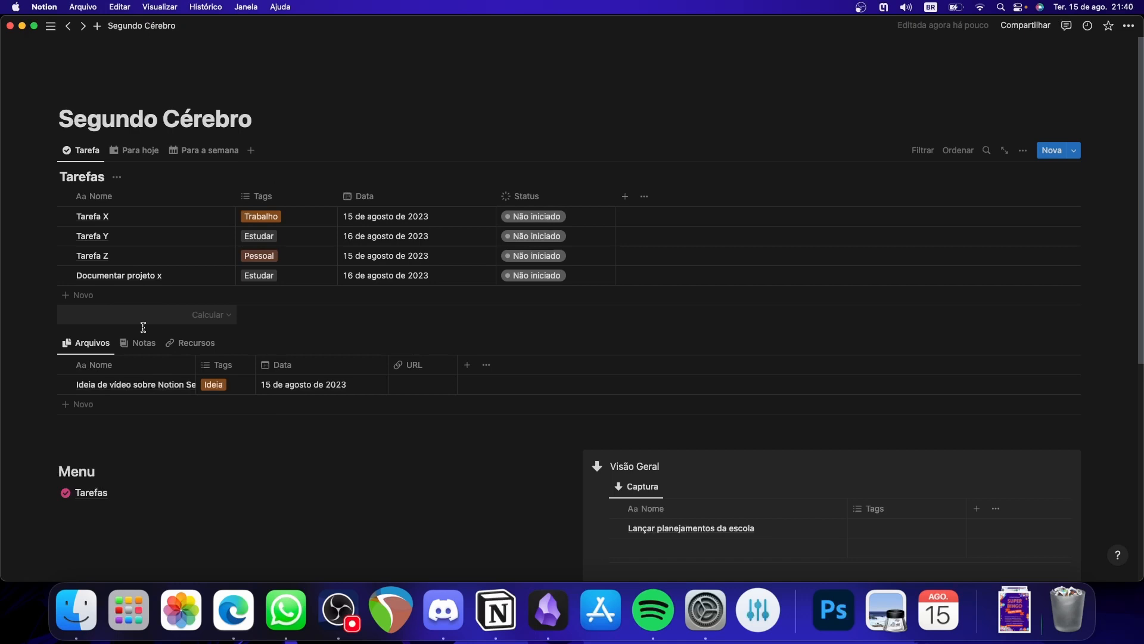
# - Create a subpage named Arquivos below Tarefas in the Menu, give it the pink files icon, and return to Segundo Cérebro
pyautogui.click(98, 514)
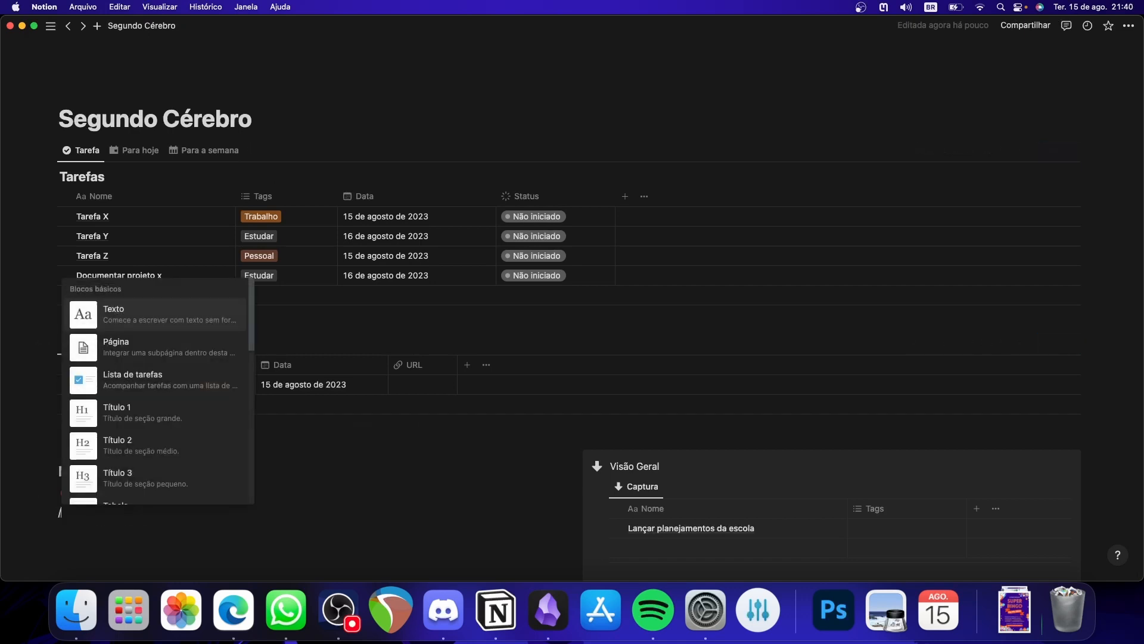
pyautogui.write('pag')
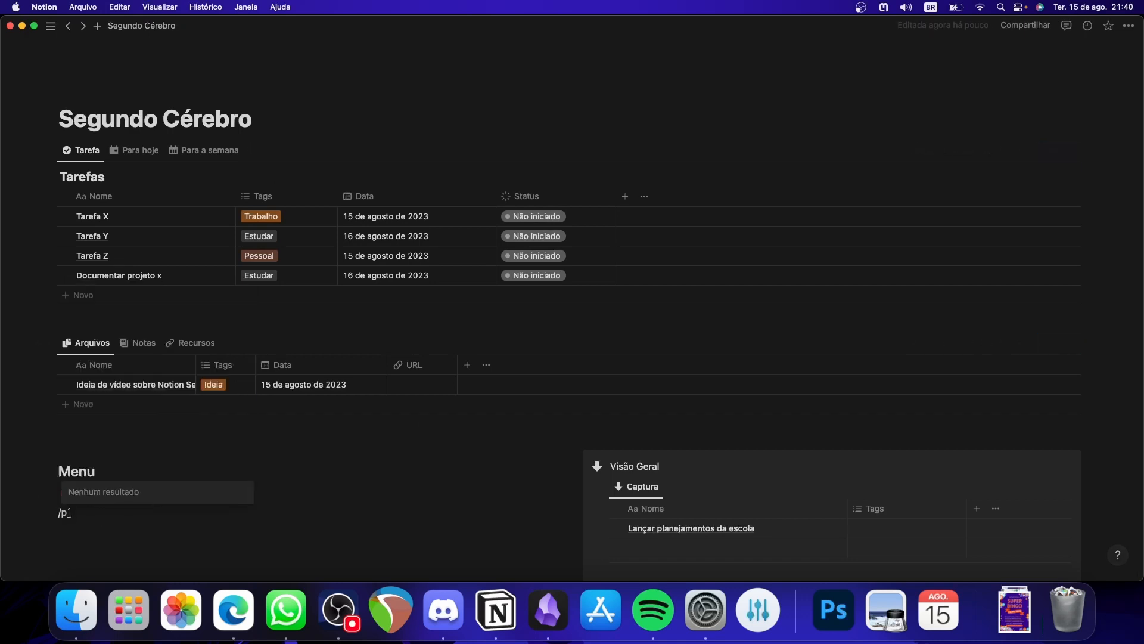
pyautogui.press('Return')
pyautogui.write('Arquivos')
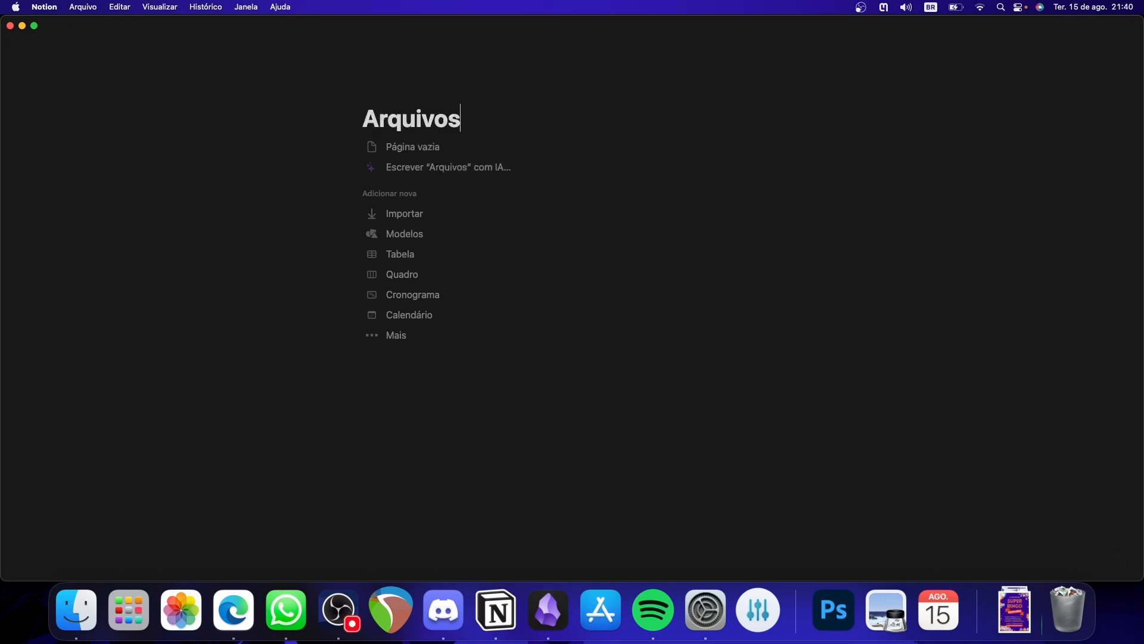
pyautogui.click(375, 93)
pyautogui.click(376, 114)
pyautogui.click(322, 157)
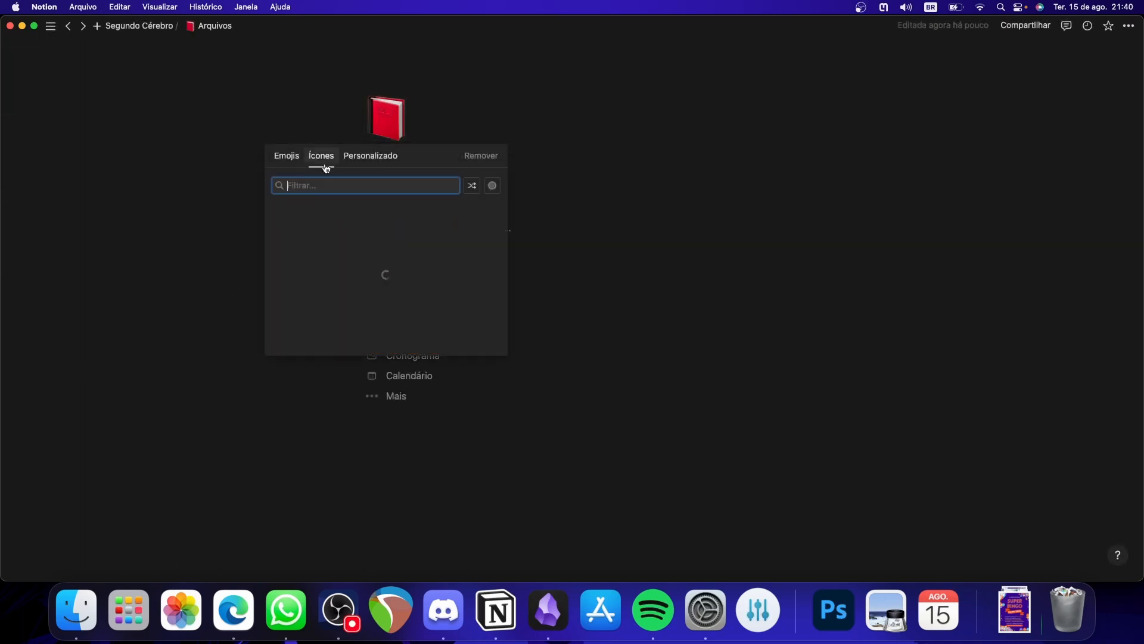
pyautogui.click(340, 270)
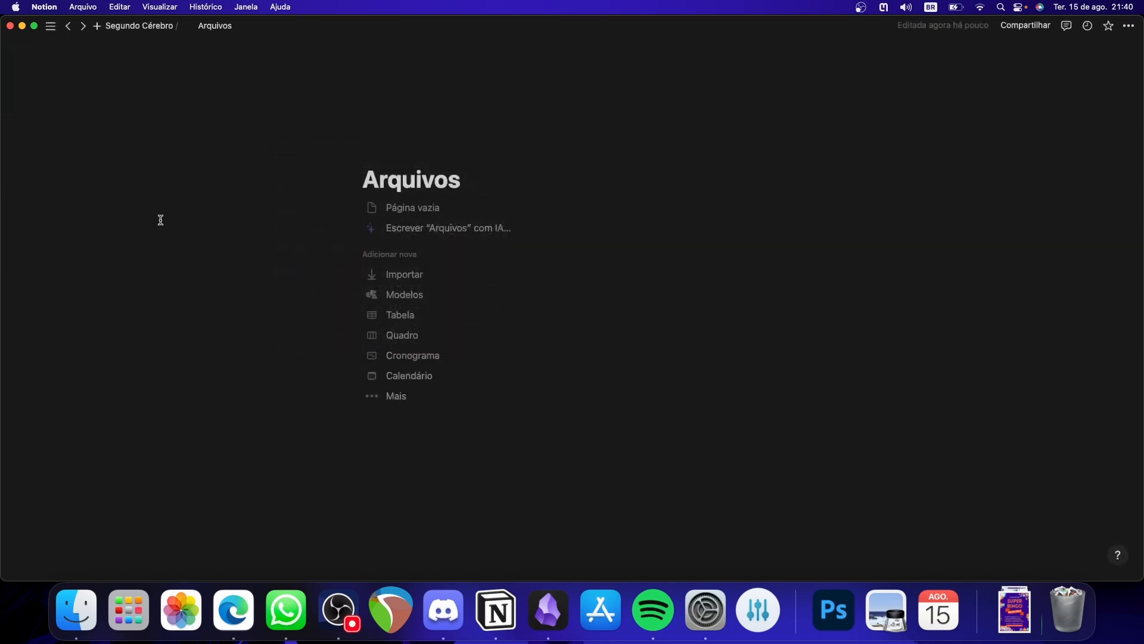
pyautogui.click(142, 26)
# - Hide the database title of the original Tarefas database at the start of the page
pyautogui.scroll(-5, 236, 281)
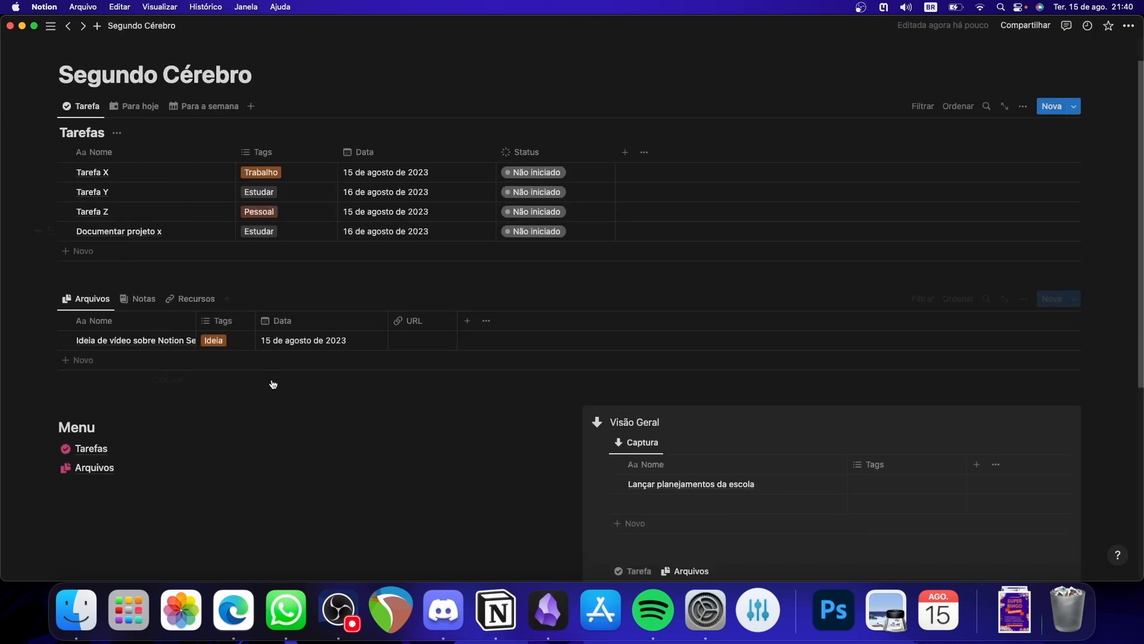
pyautogui.scroll(5, 210, 299)
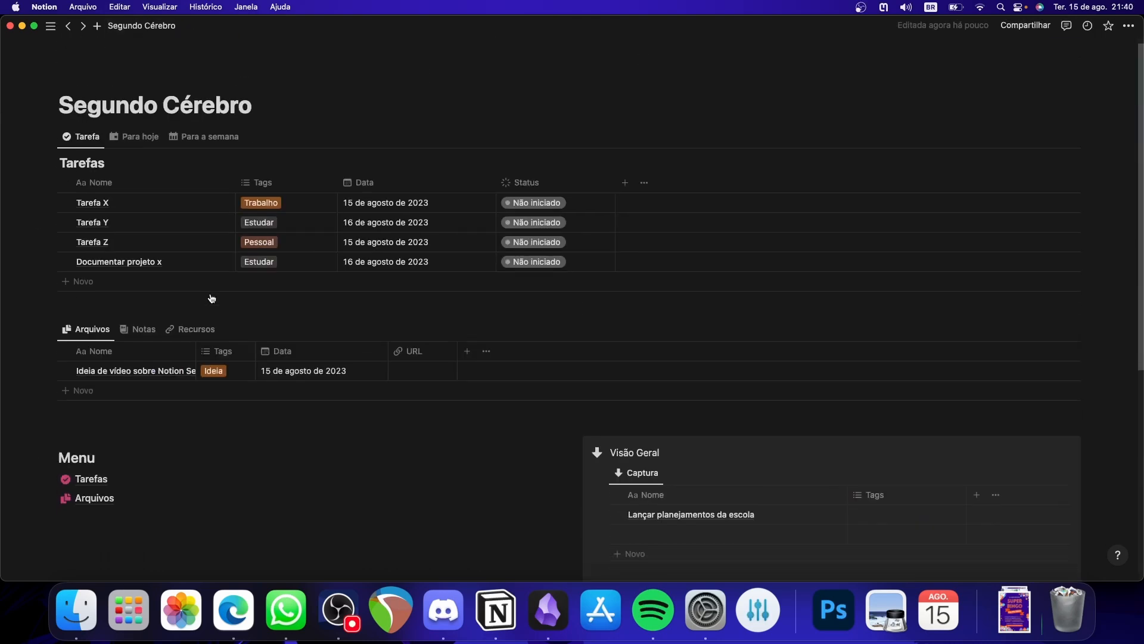
pyautogui.scroll(-1, 77, 146)
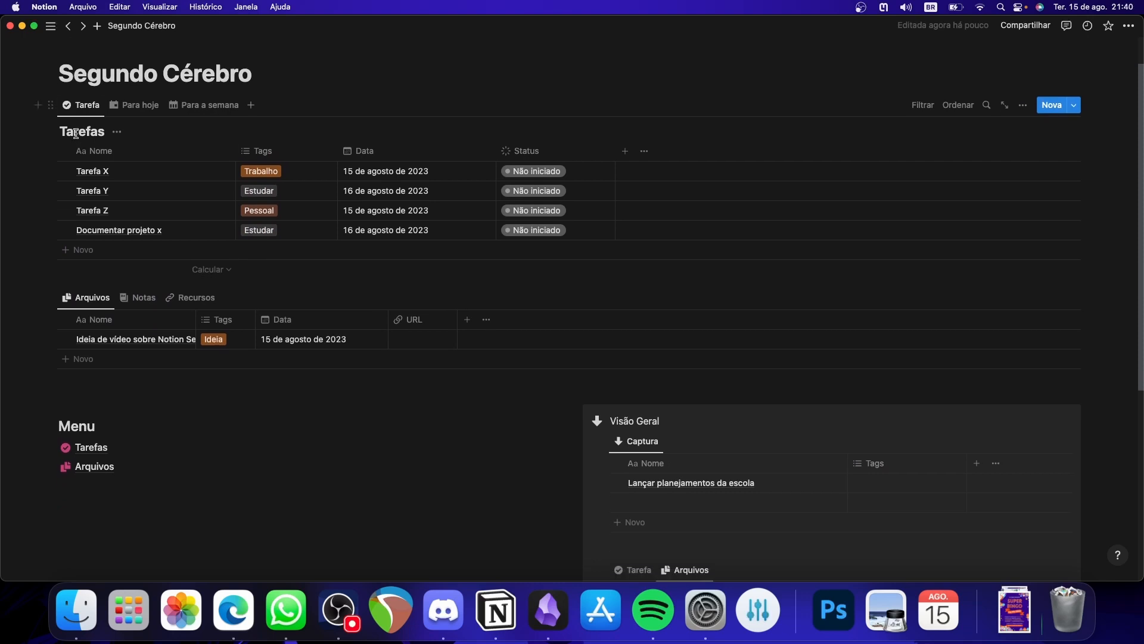
pyautogui.click(118, 132)
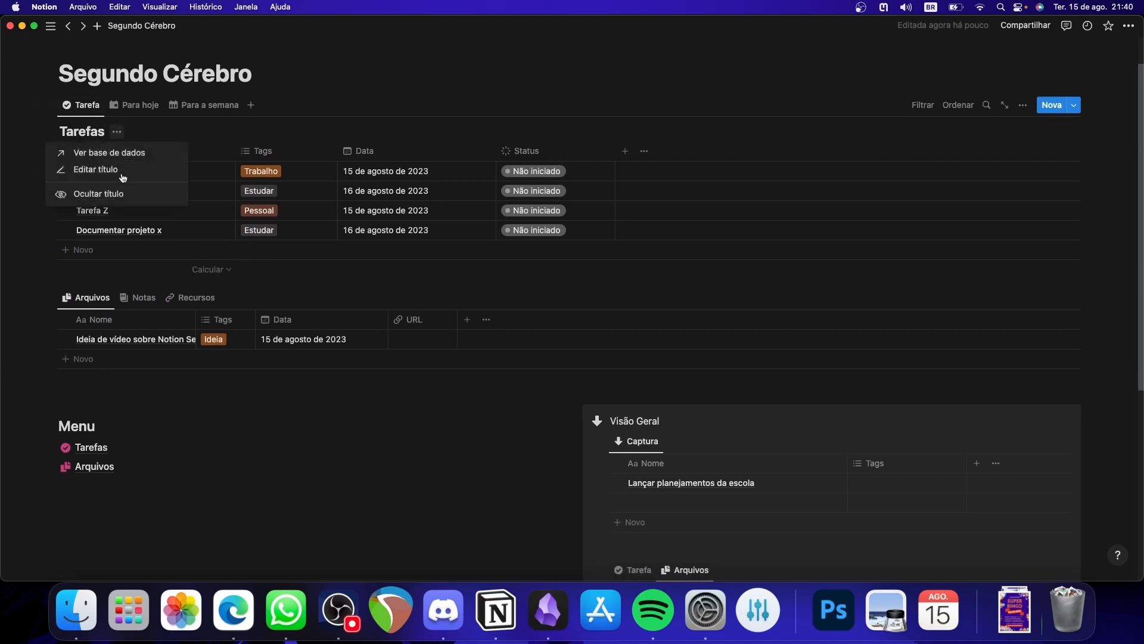
pyautogui.click(122, 197)
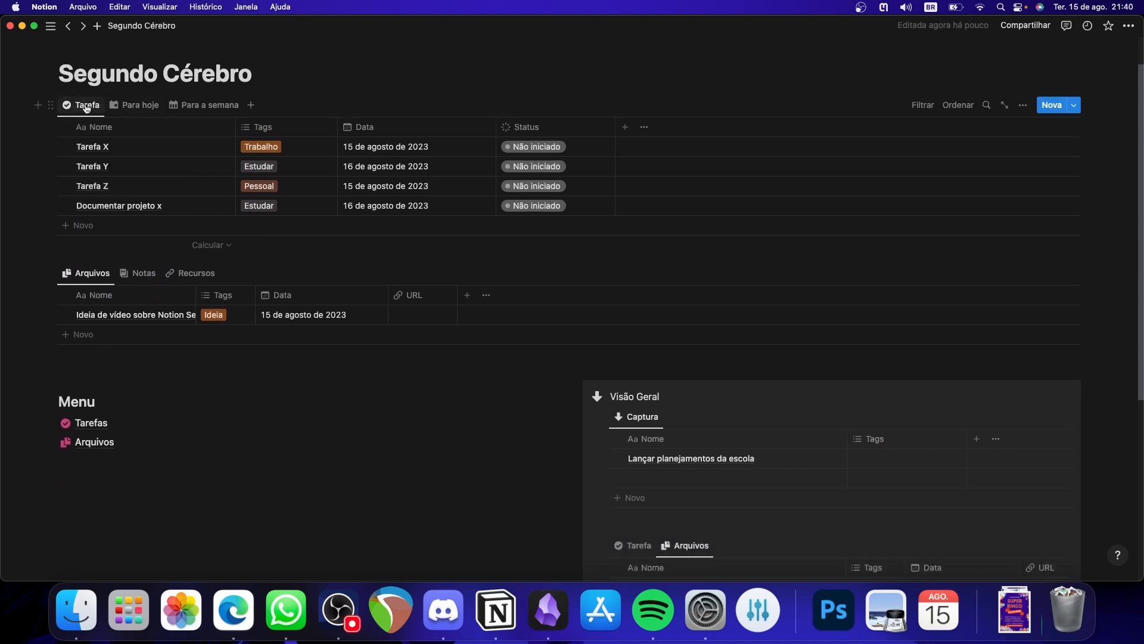
# - Move the original Tarefas database into the Tarefas subpage and the original Arquivos database into the Arquivos subpage
pyautogui.moveTo(50, 106); pyautogui.dragTo(96, 422)
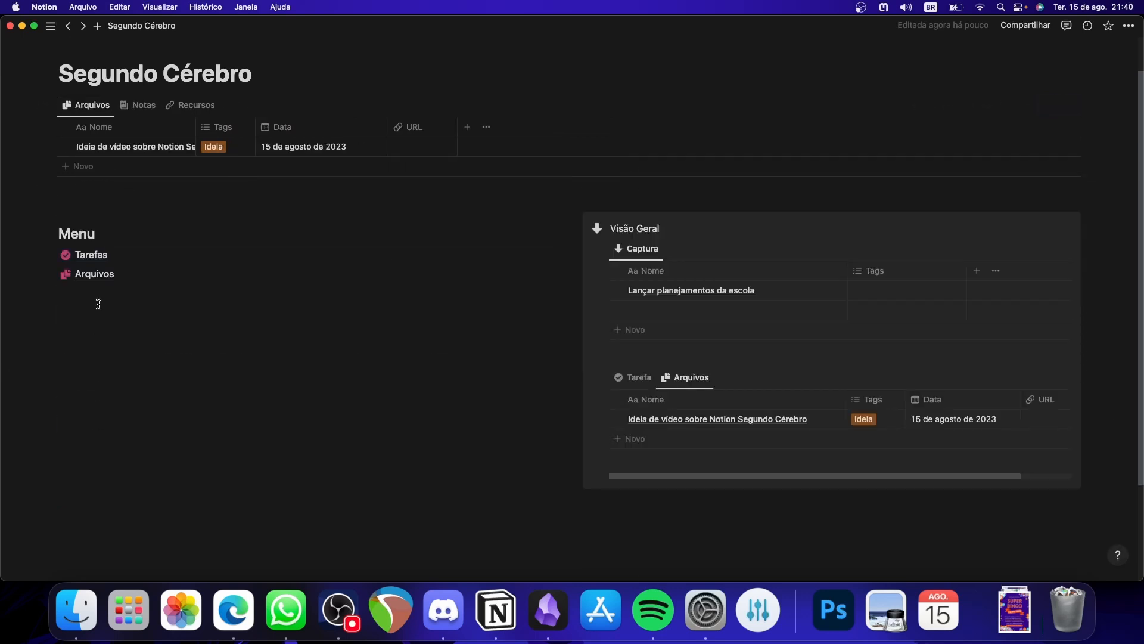
pyautogui.moveTo(51, 107); pyautogui.dragTo(105, 275)
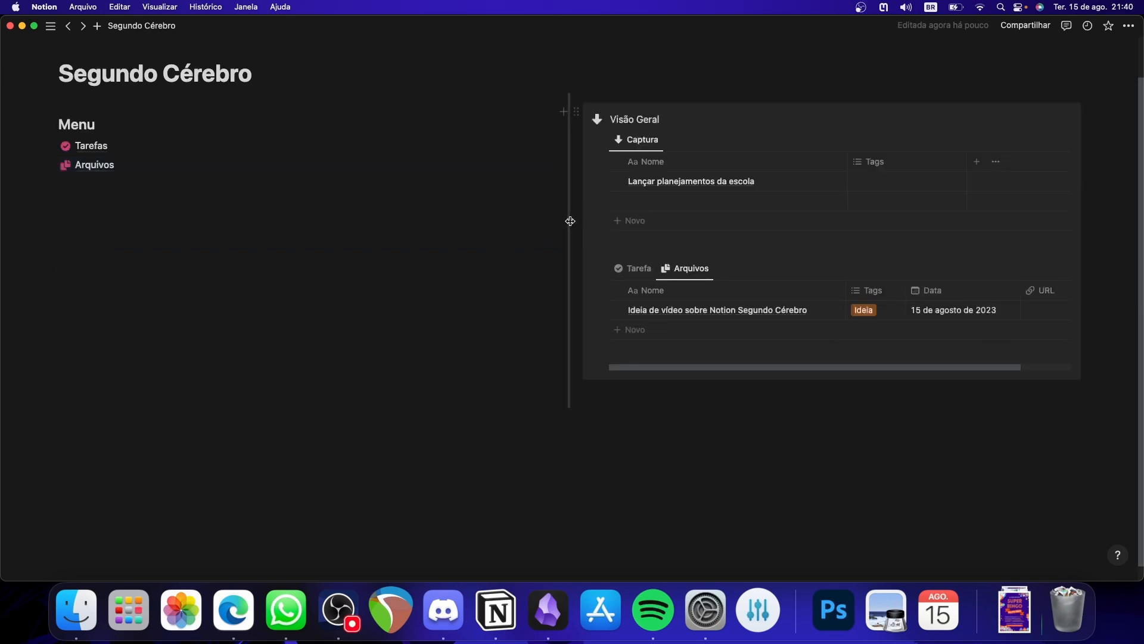
# - Narrow the Menu column so that the Visão Geral callout takes up most of the page width
pyautogui.moveTo(563, 198); pyautogui.dragTo(268, 201)
pyautogui.scroll(2, 477, 337)
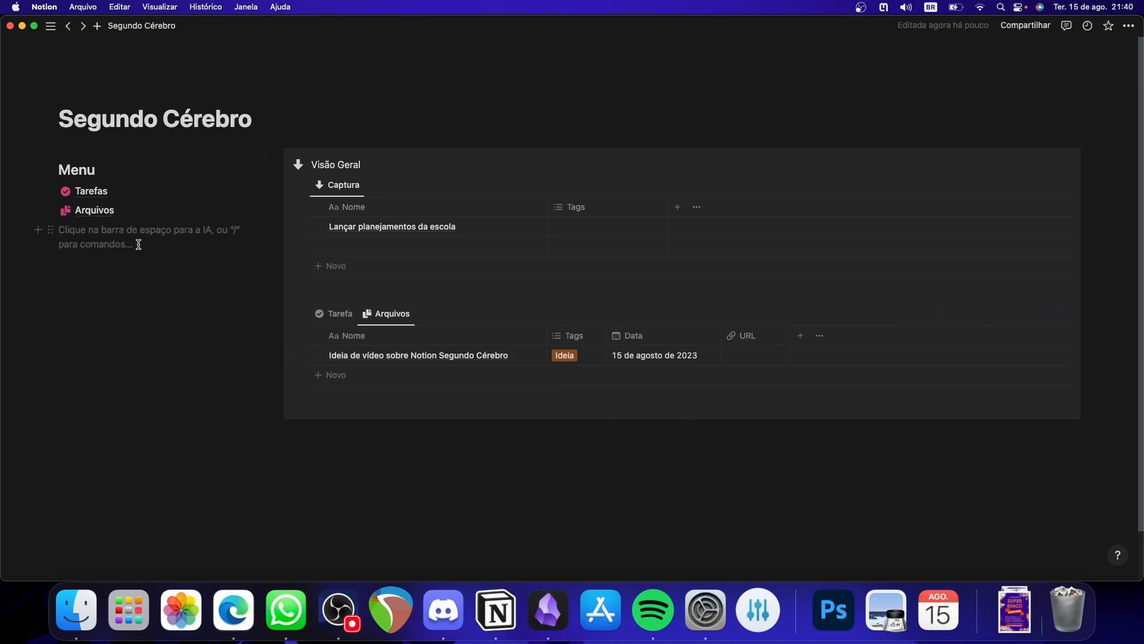
# - Create a subpage named Projetos below Arquivos in the Menu
pyautogui.write('/projet')
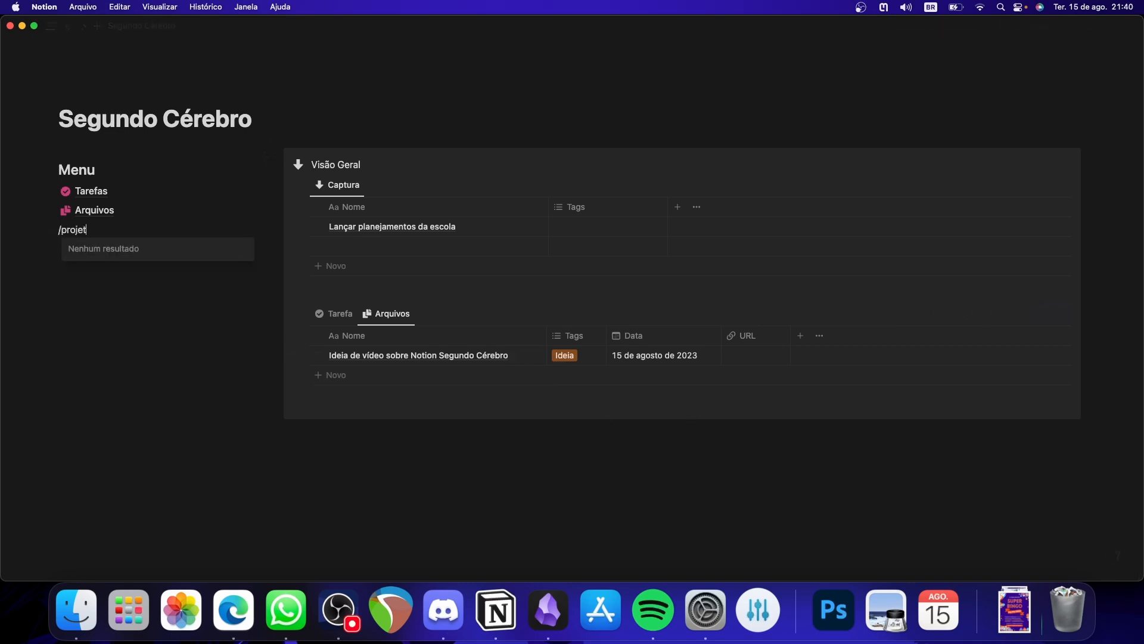
pyautogui.press('BackSpace')
pyautogui.press('BackSpace')
pyautogui.press('BackSpace')
pyautogui.press('BackSpace')
pyautogui.press('BackSpace')
pyautogui.write('a')
pyautogui.press('Return')
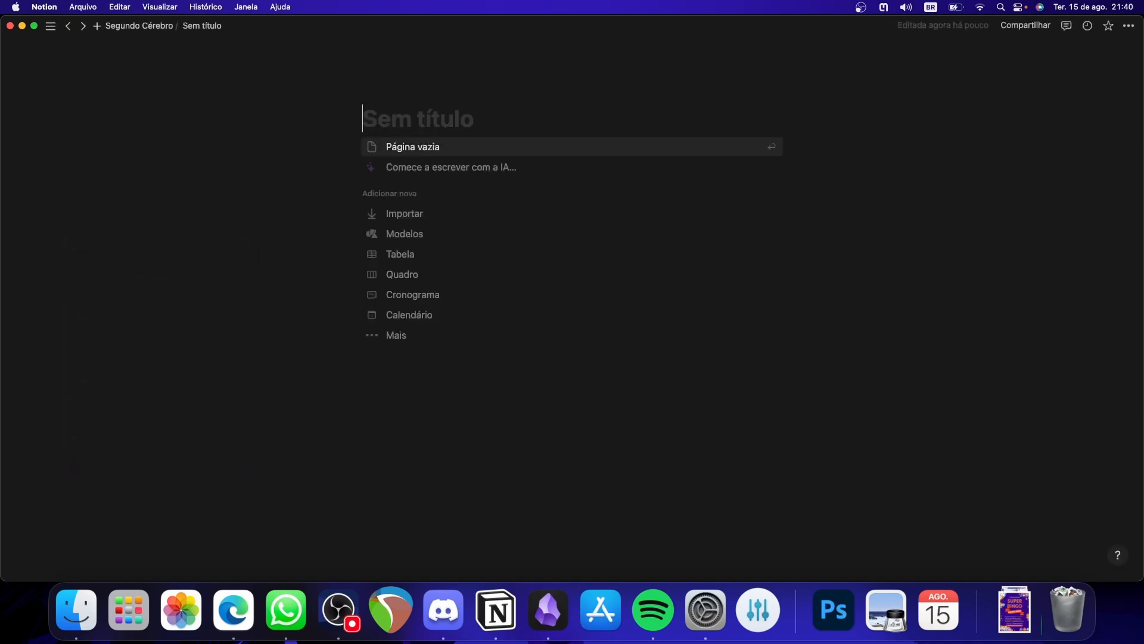
pyautogui.write('Projetos')
# - Give the Projetos page the pink package icon and return to Segundo Cérebro
pyautogui.click(388, 95)
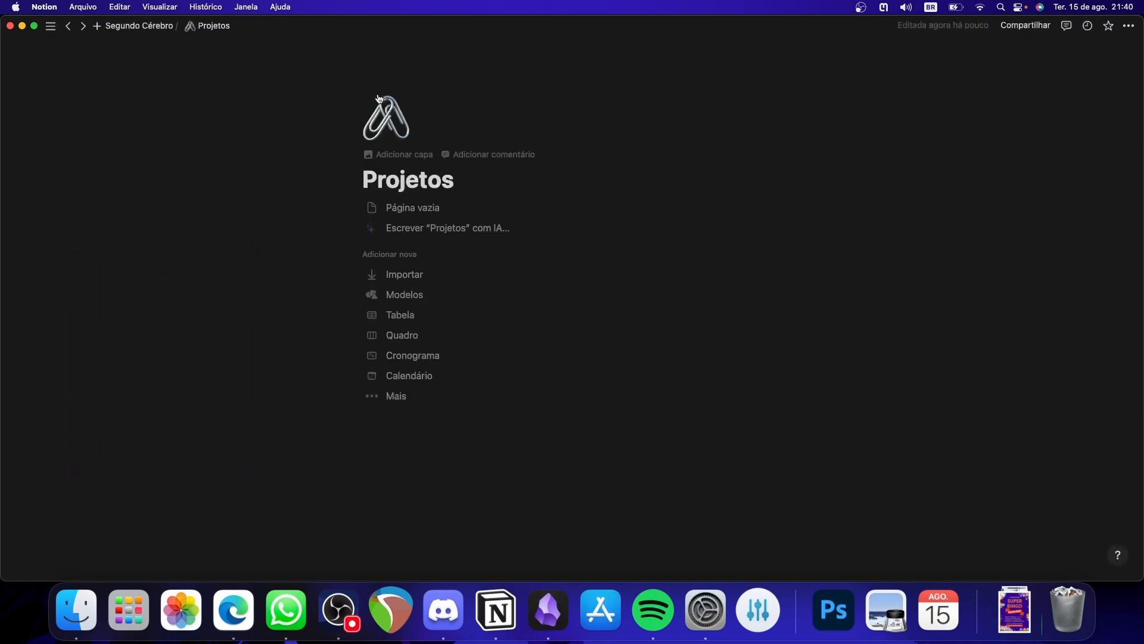
pyautogui.click(385, 116)
pyautogui.click(322, 156)
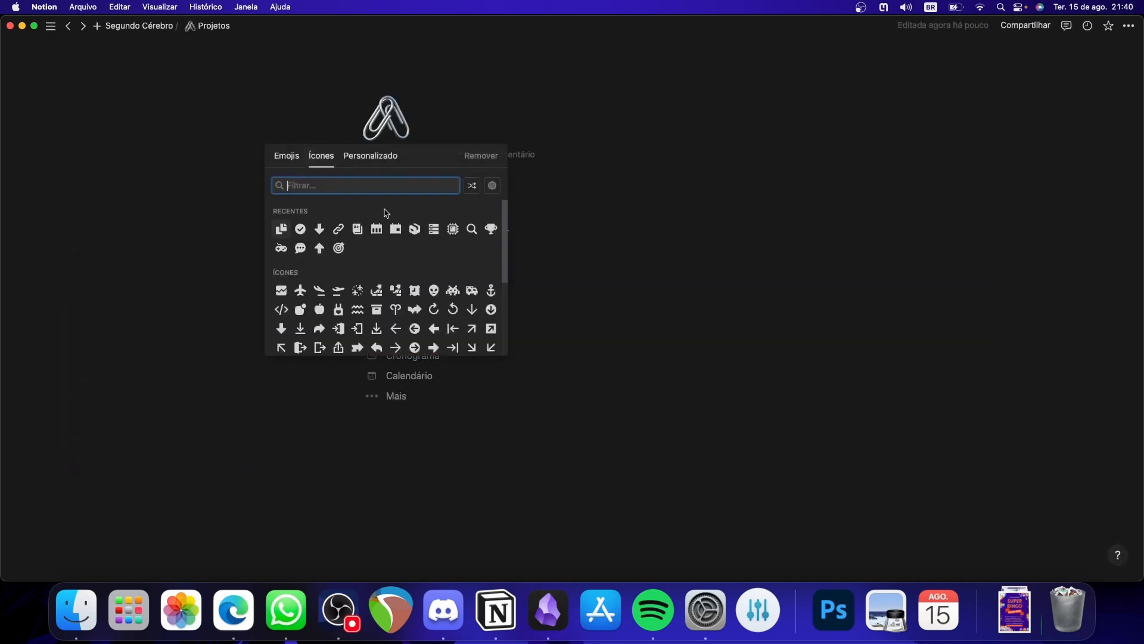
pyautogui.click(410, 231)
pyautogui.click(434, 269)
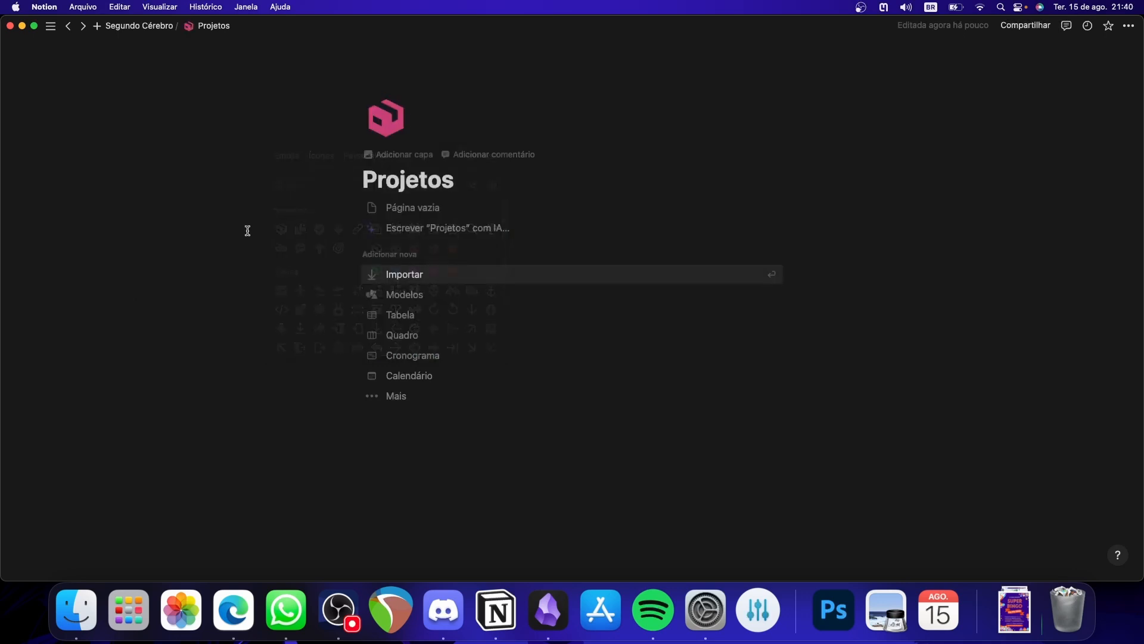
pyautogui.click(153, 25)
# - Create a subpage named Diário below Projetos in the Menu
pyautogui.click(97, 260)
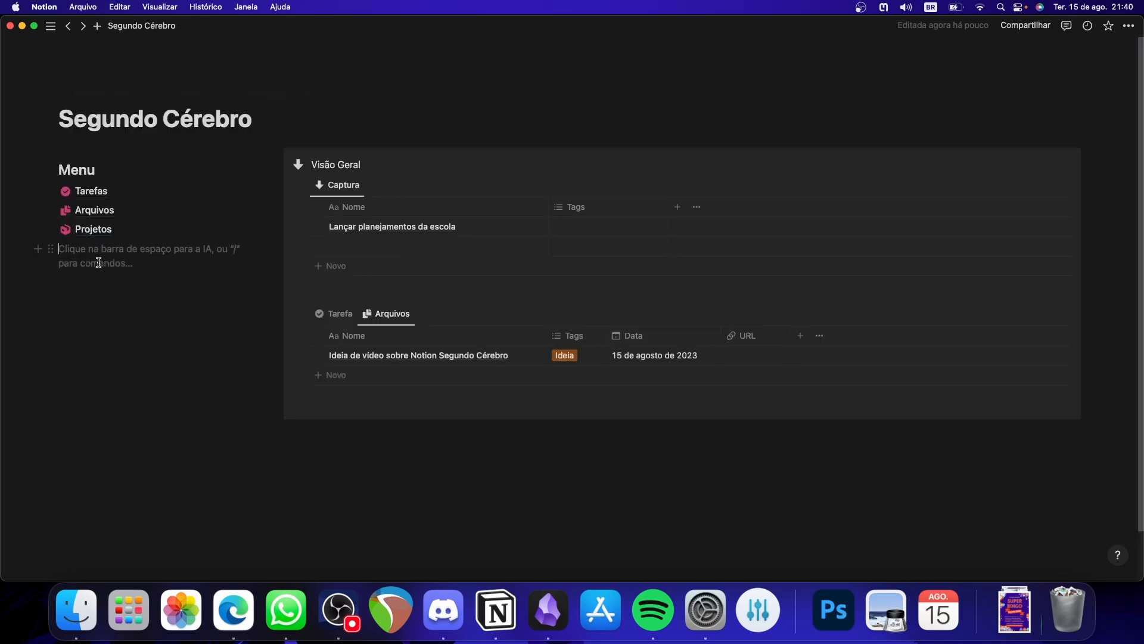
pyautogui.write('/')
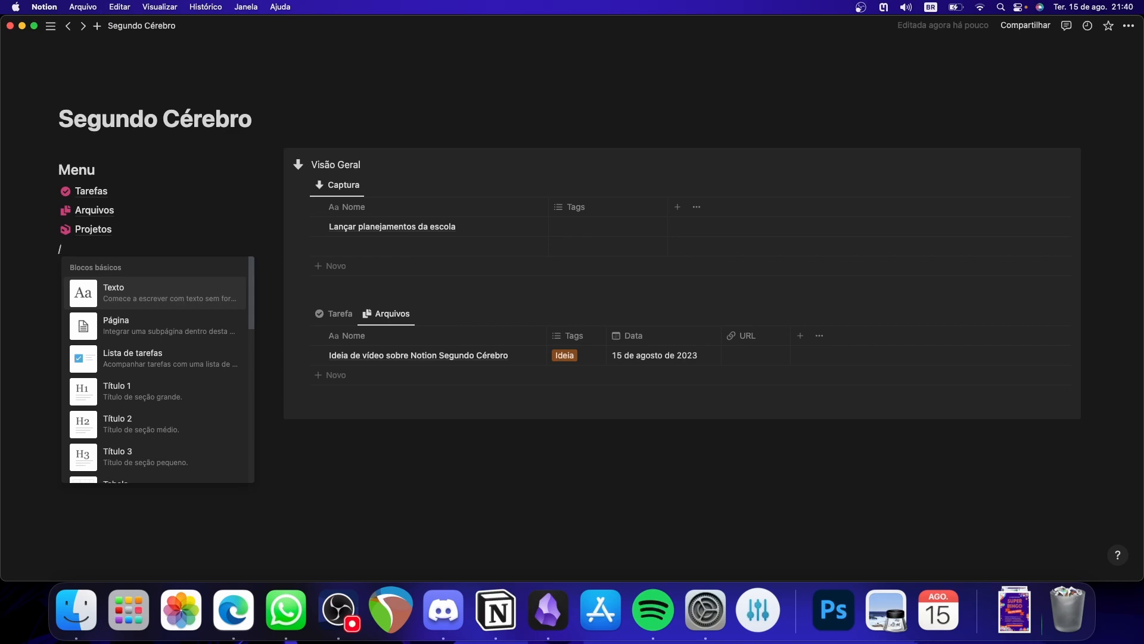
pyautogui.write('págin')
pyautogui.click(130, 286)
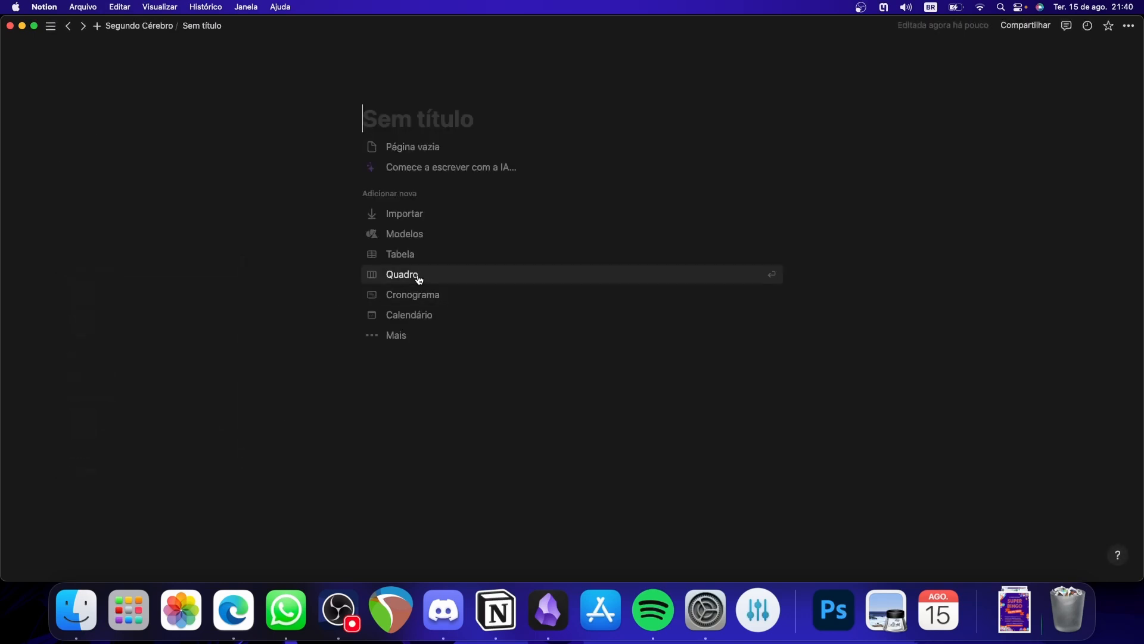
pyautogui.write('Diário')
# - Give the Diário page the pink calendar icon and return to Segundo Cérebro
pyautogui.click(391, 93)
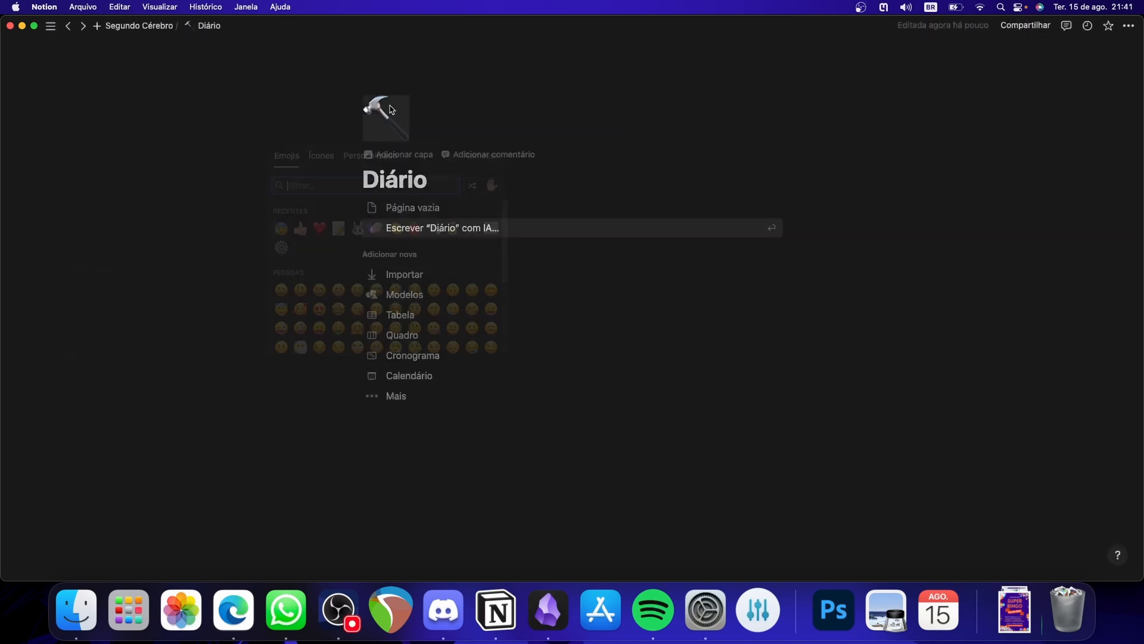
pyautogui.click(322, 158)
pyautogui.moveTo(419, 238)
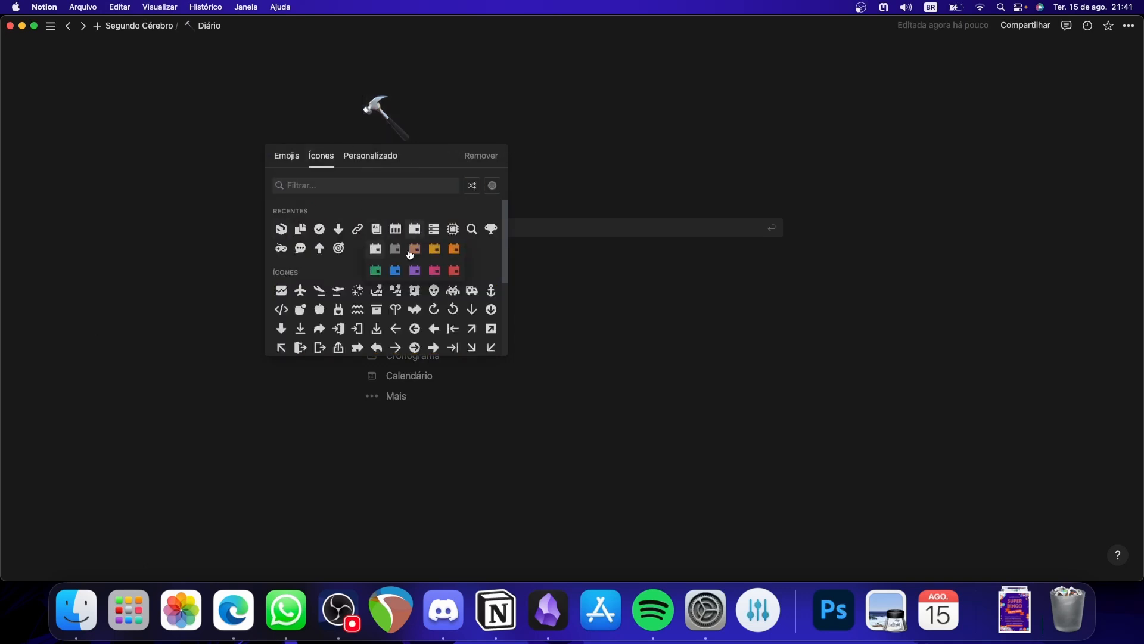
pyautogui.click(432, 270)
pyautogui.click(143, 27)
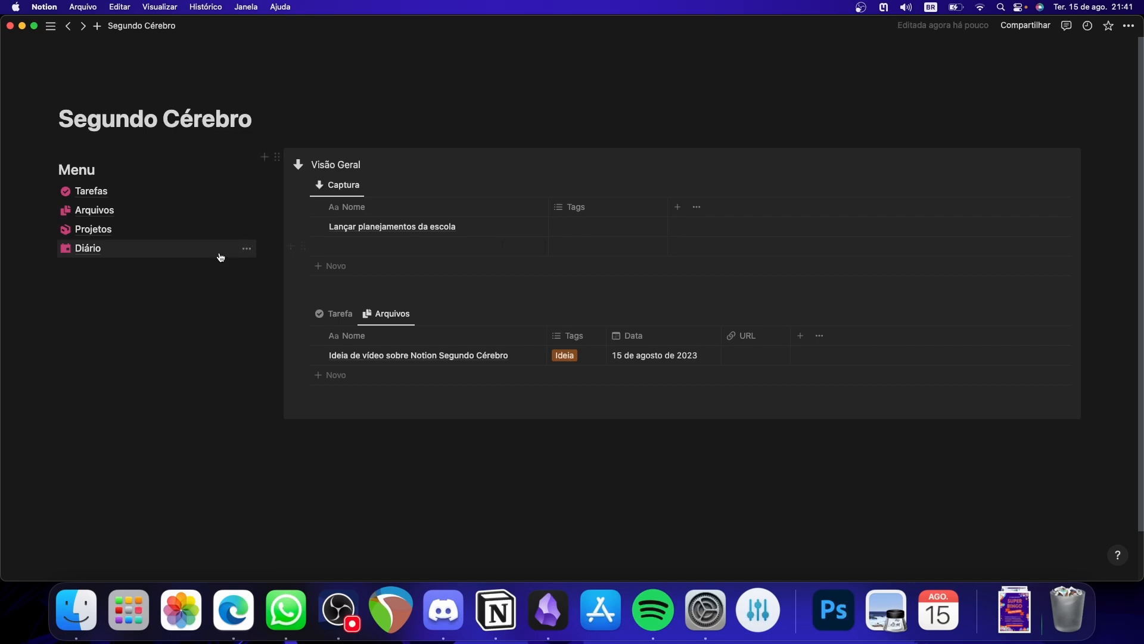
# - Give the Segundo Cérebro page the brain emoji as its icon and add a cover image
pyautogui.click(89, 94)
pyautogui.click(77, 130)
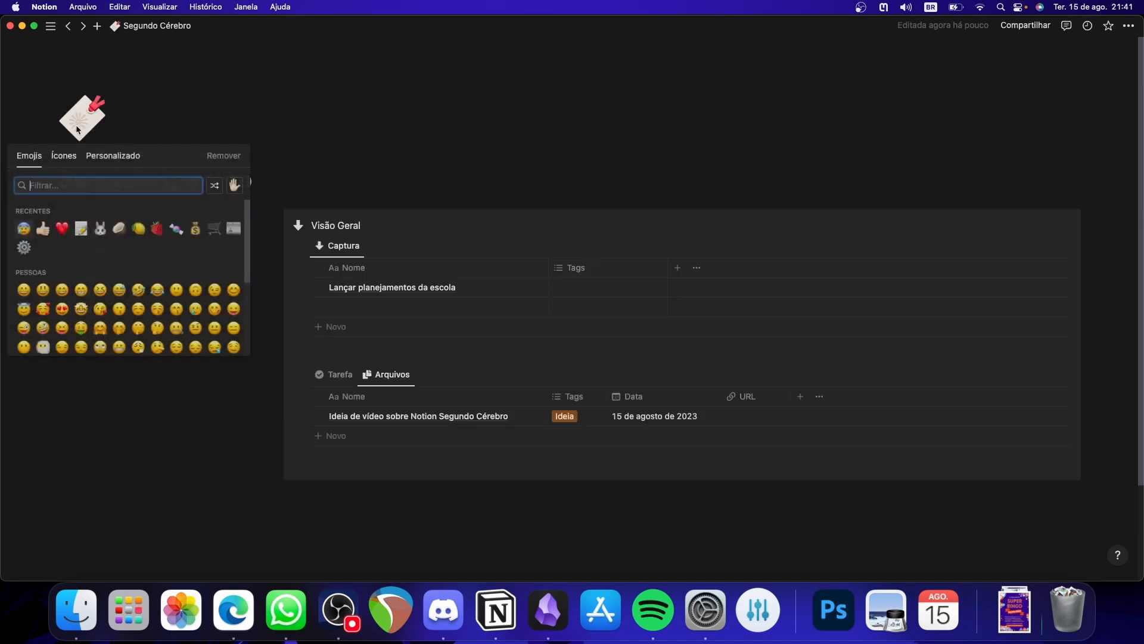
pyautogui.write('brain')
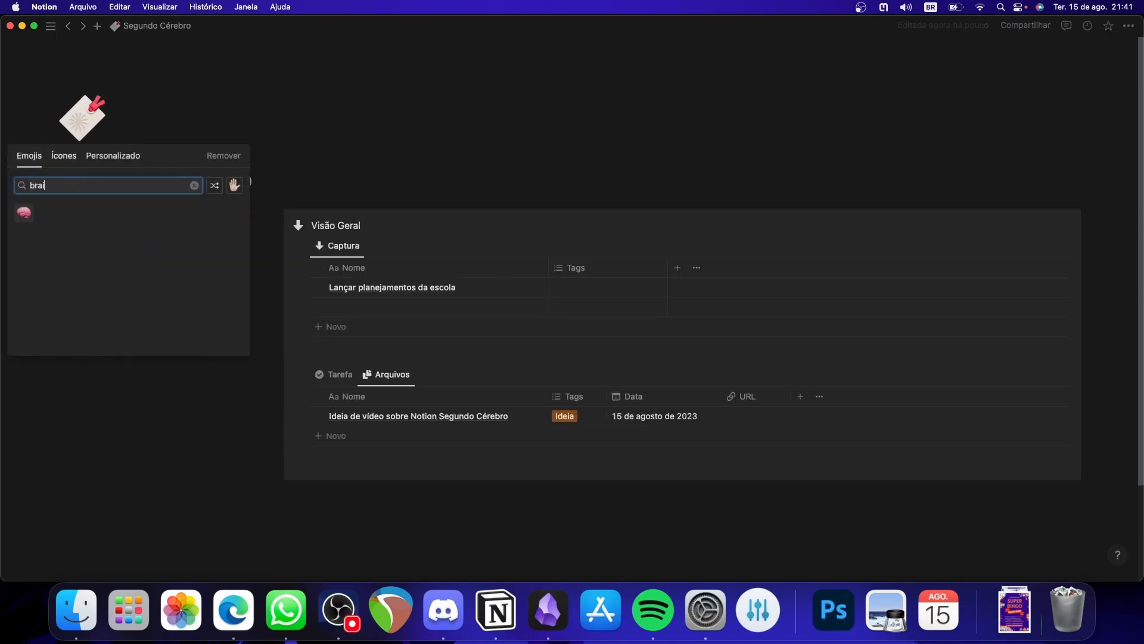
pyautogui.click(25, 213)
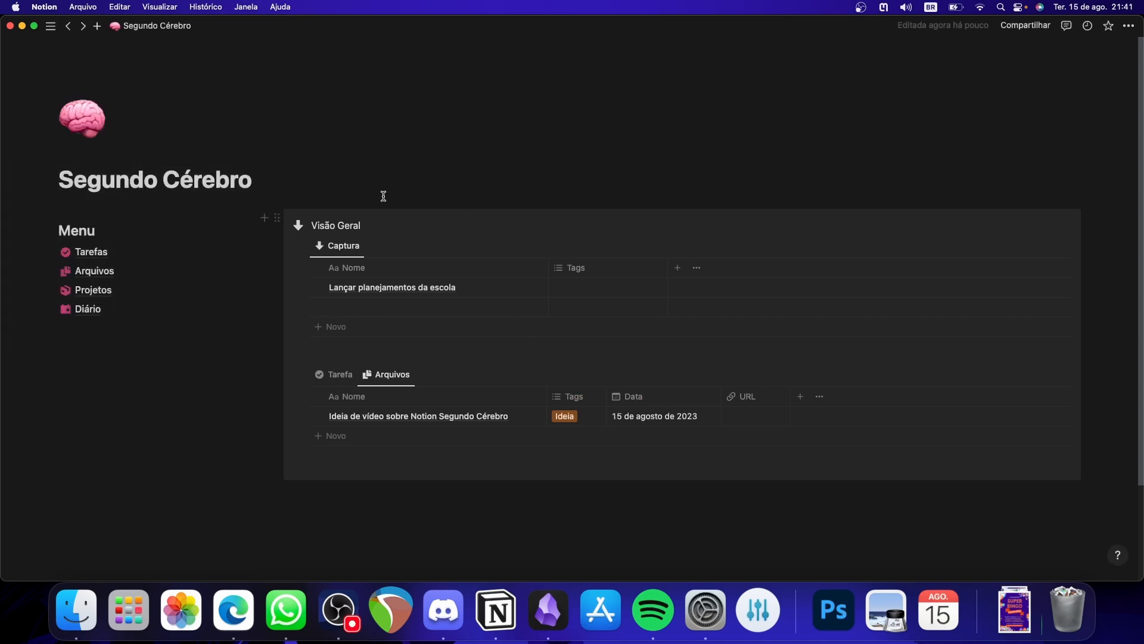
pyautogui.click(101, 155)
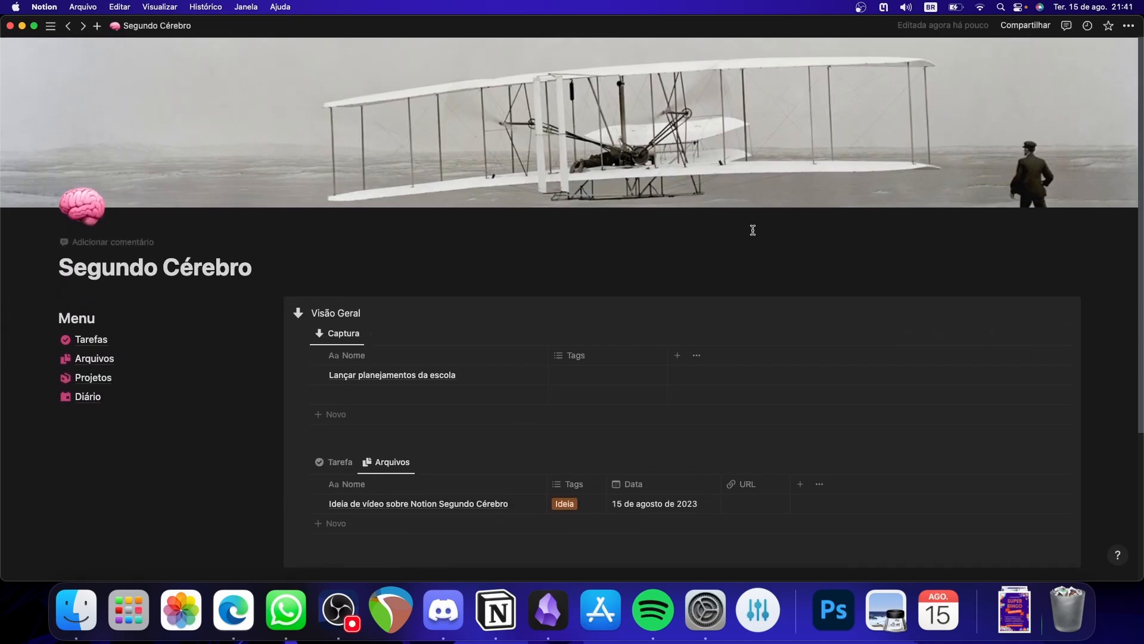
pyautogui.scroll(-2, 601, 233)
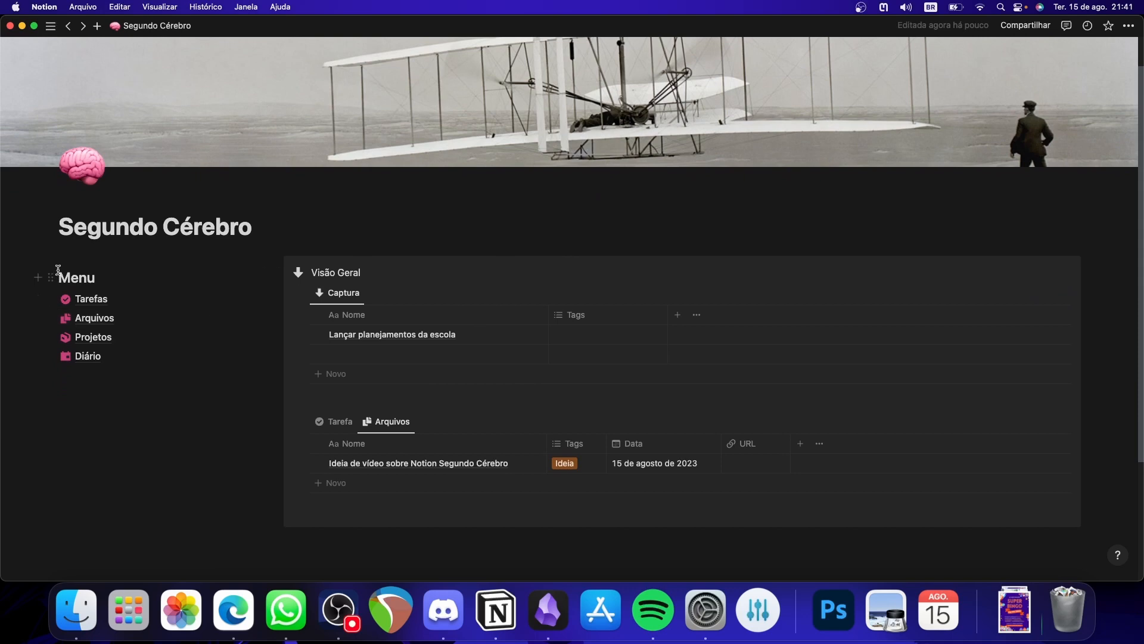
# - Turn the Menu heading into a callout block (Frase de destaque)
pyautogui.click(52, 277)
pyautogui.moveTo(143, 244)
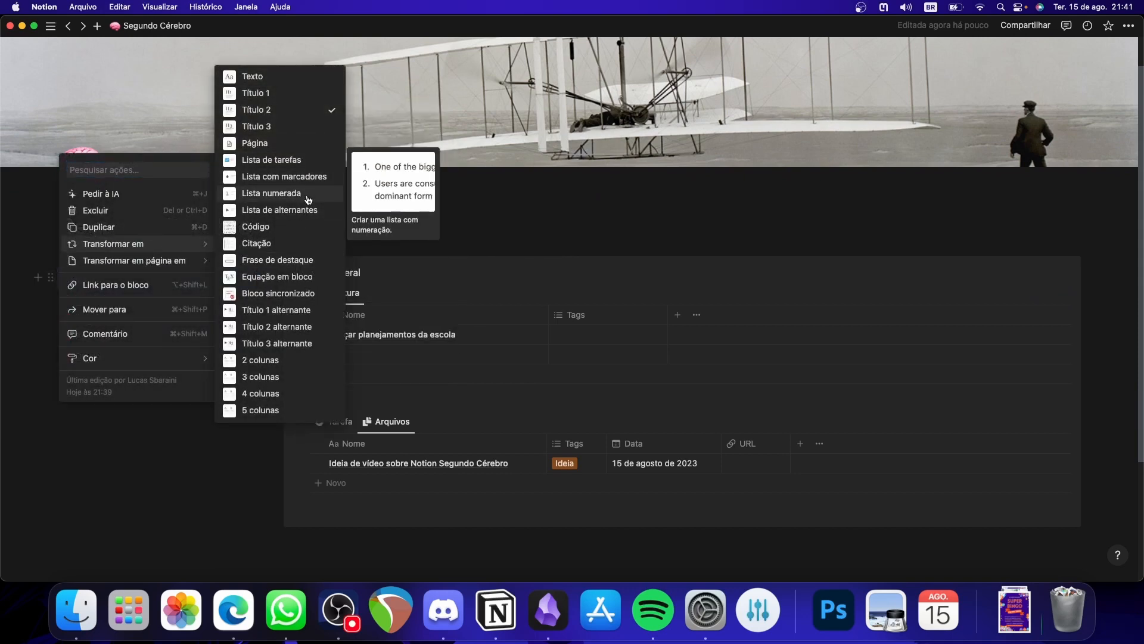
pyautogui.click(262, 260)
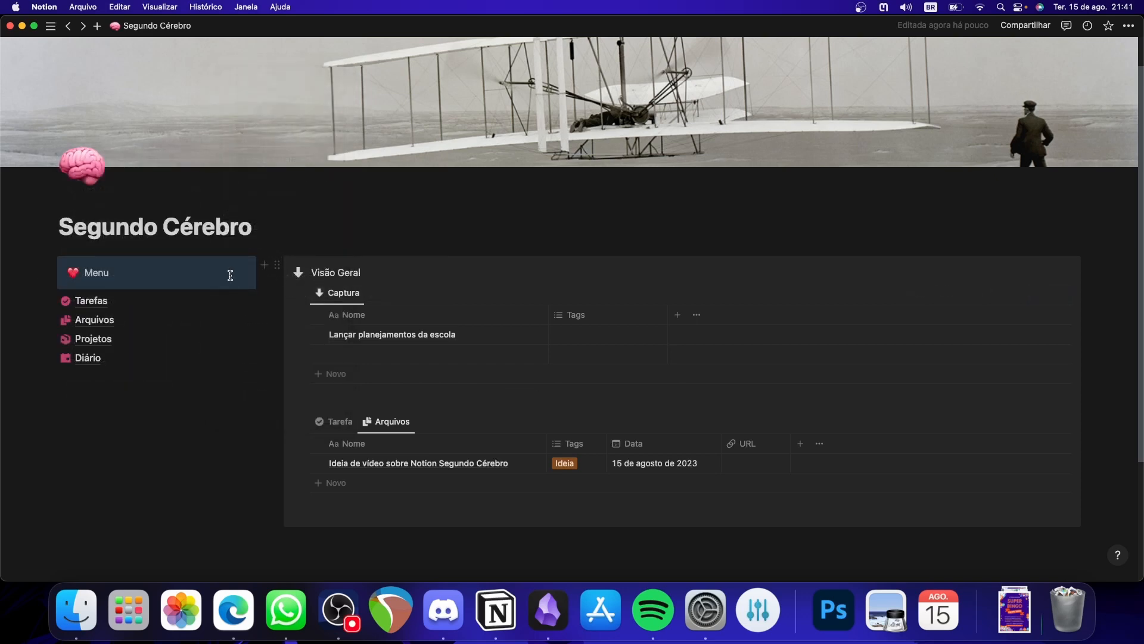
# - Replace the Menu callout's heart emoji with the three-line list icon in the default light colour
pyautogui.click(73, 274)
pyautogui.click(63, 294)
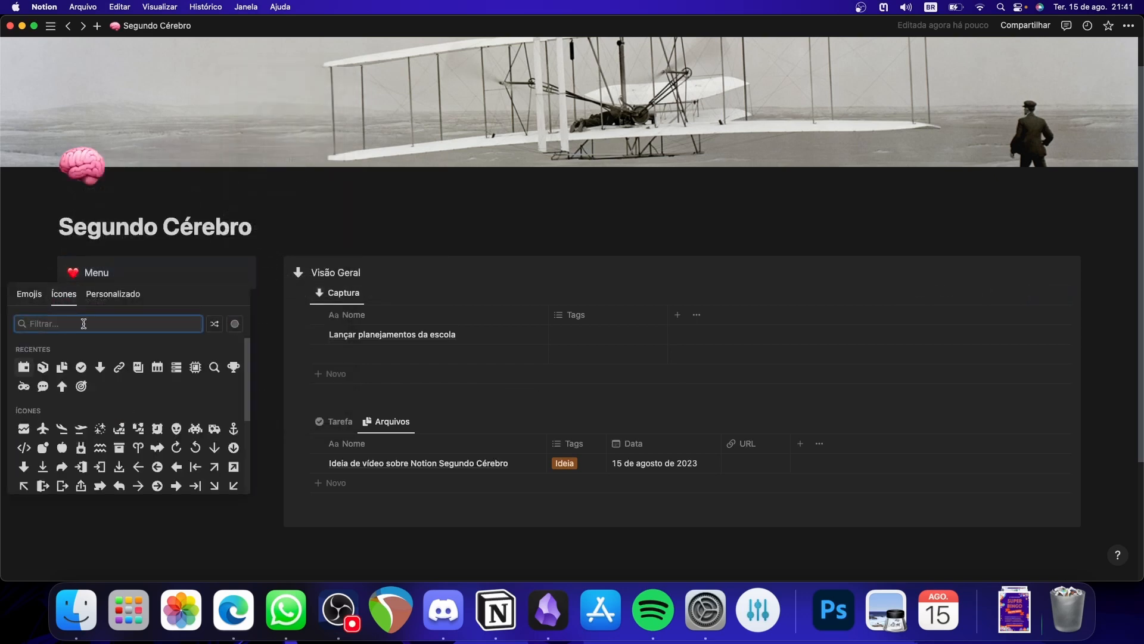
pyautogui.write('rec')
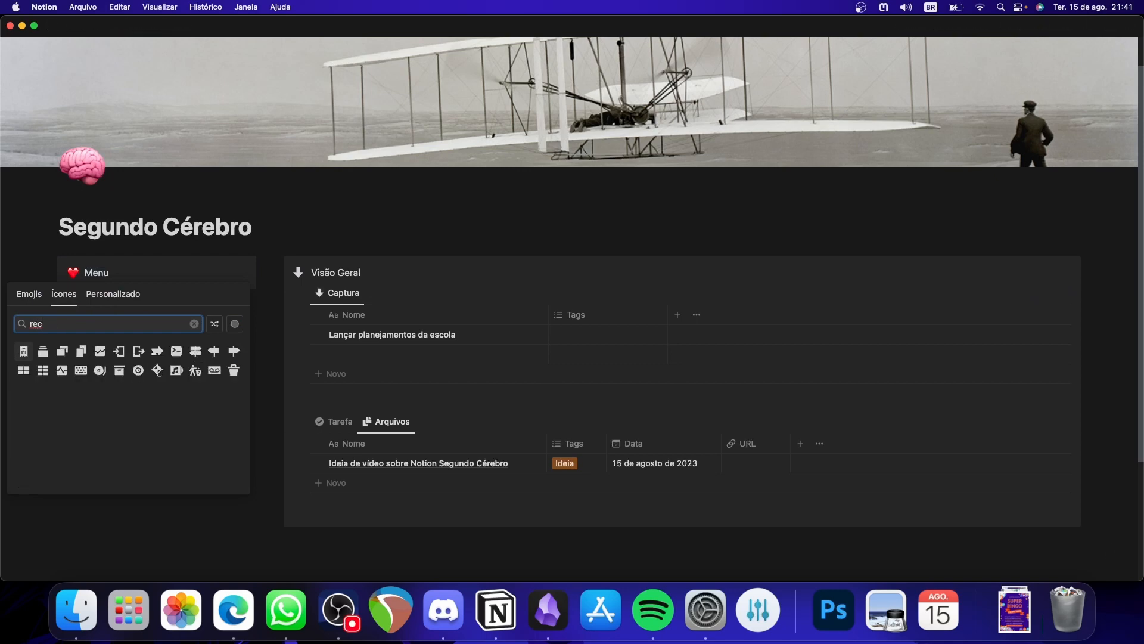
pyautogui.press('BackSpace')
pyautogui.press('BackSpace')
pyautogui.press('BackSpace')
pyautogui.write('lis')
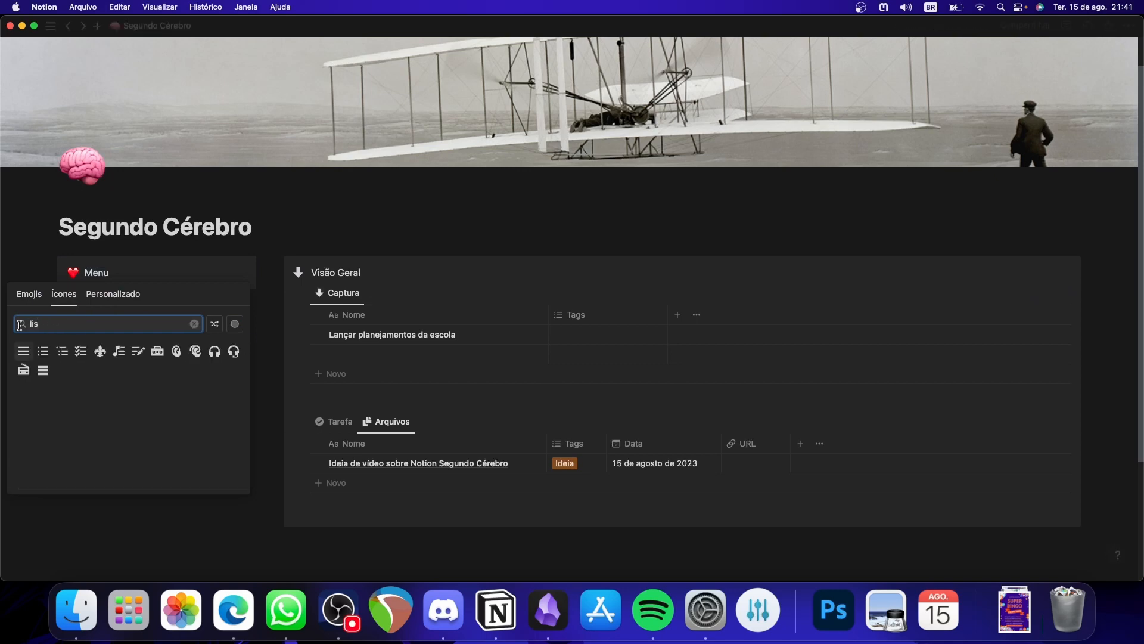
pyautogui.click(24, 351)
pyautogui.click(39, 376)
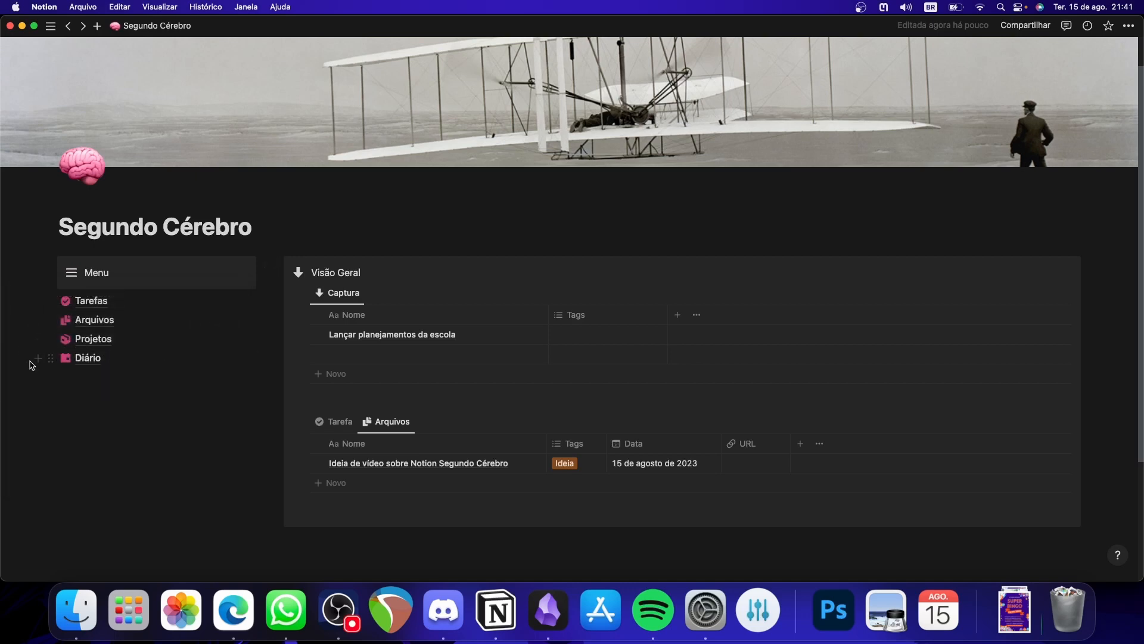
# - Move the Tarefas, Arquivos, Projetos and Diário pages into the Menu callout and remove the empty line at its end
pyautogui.moveTo(28, 365); pyautogui.dragTo(120, 299)
pyautogui.moveTo(51, 301); pyautogui.dragTo(113, 282)
pyautogui.click(184, 444)
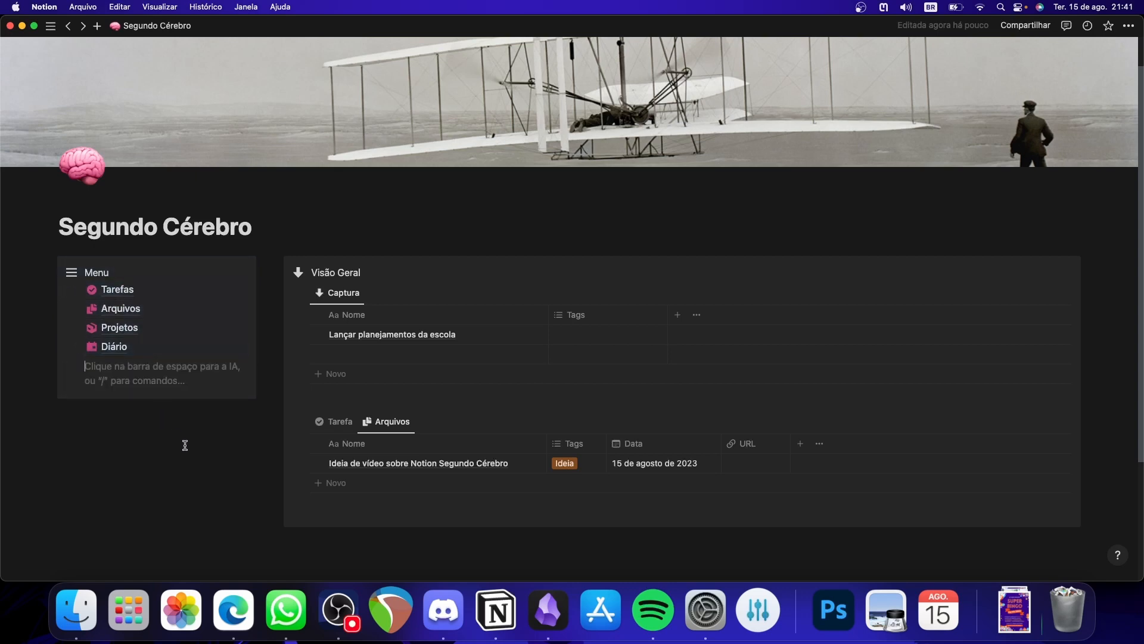
pyautogui.press('BackSpace')
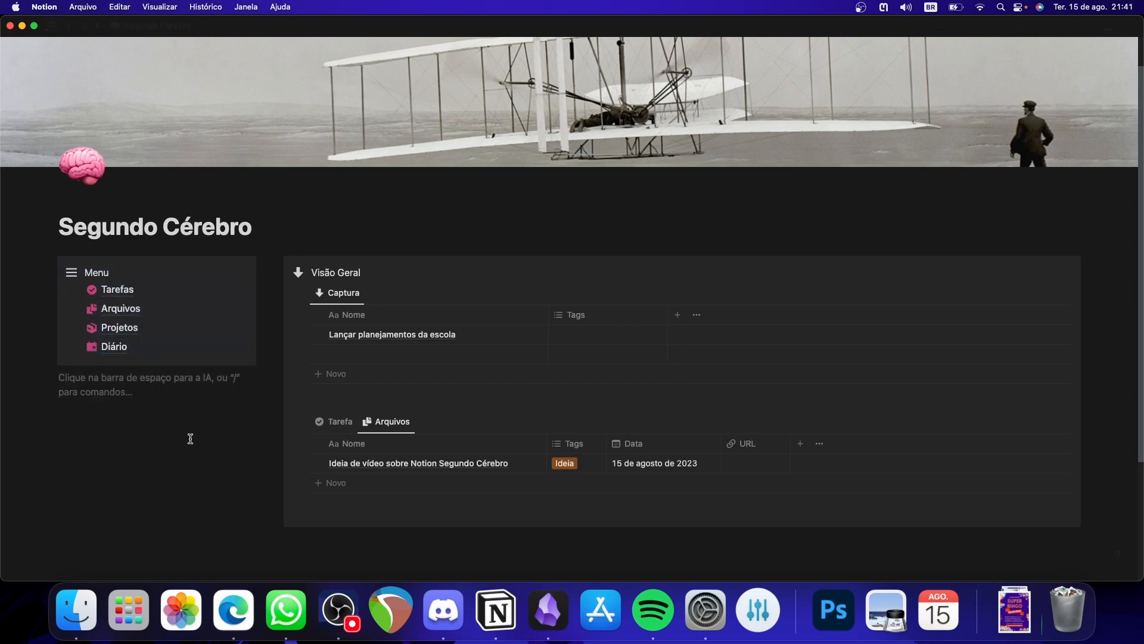
# - Add the entries alksjd, Ligar pra alguem and Gravra vídeo to the Captura table
pyautogui.scroll(-1, 219, 418)
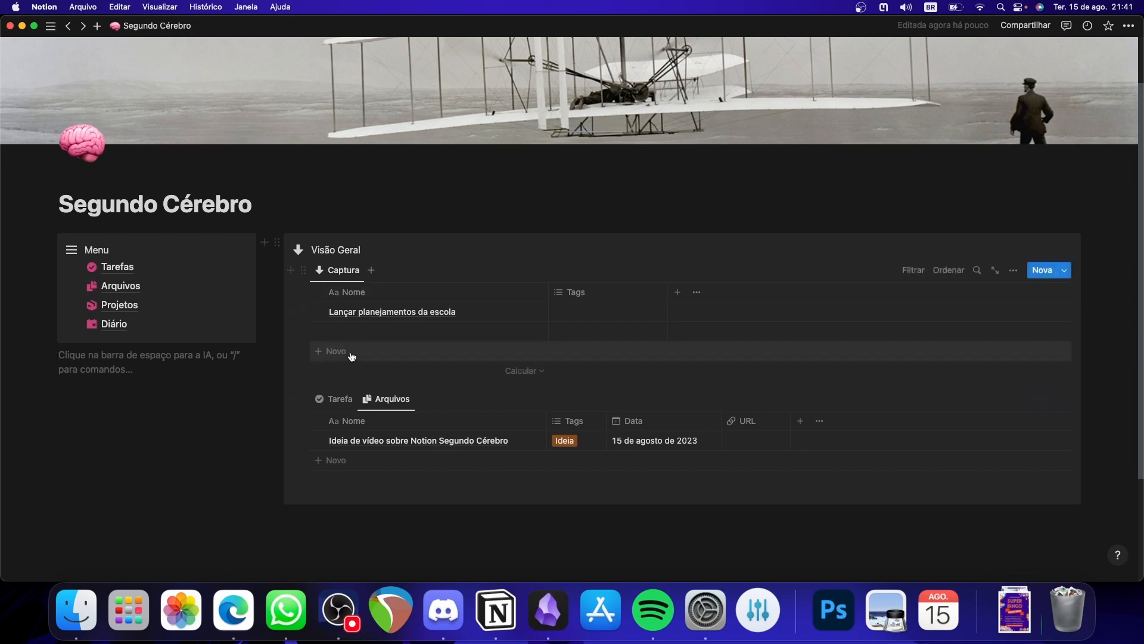
pyautogui.click(388, 332)
pyautogui.write('al')
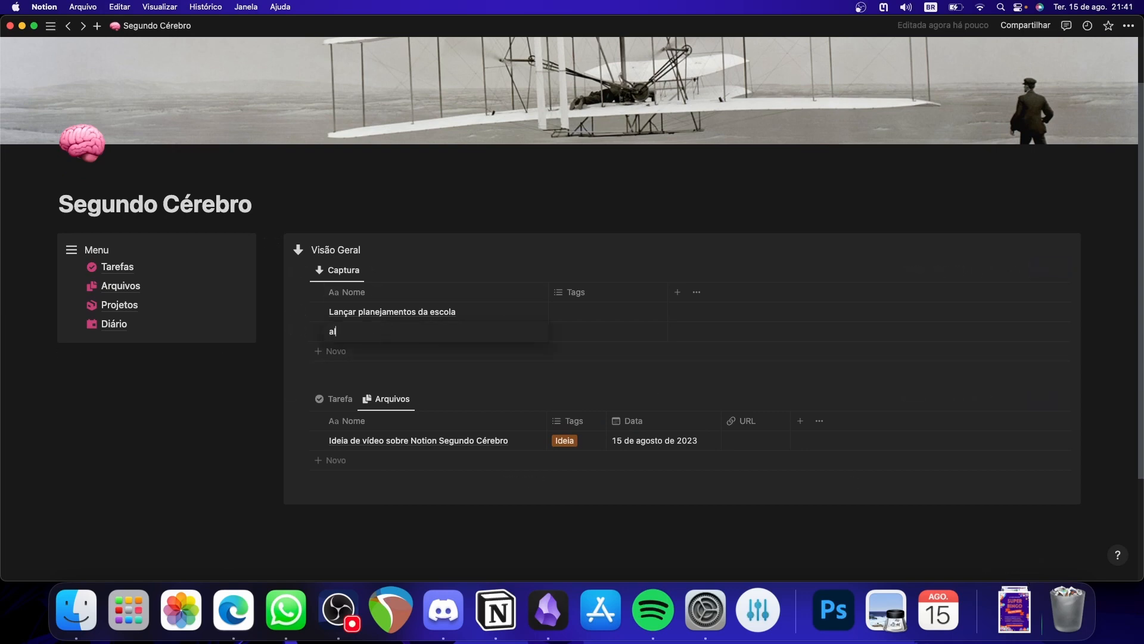
pyautogui.write('ksjd')
pyautogui.click(411, 351)
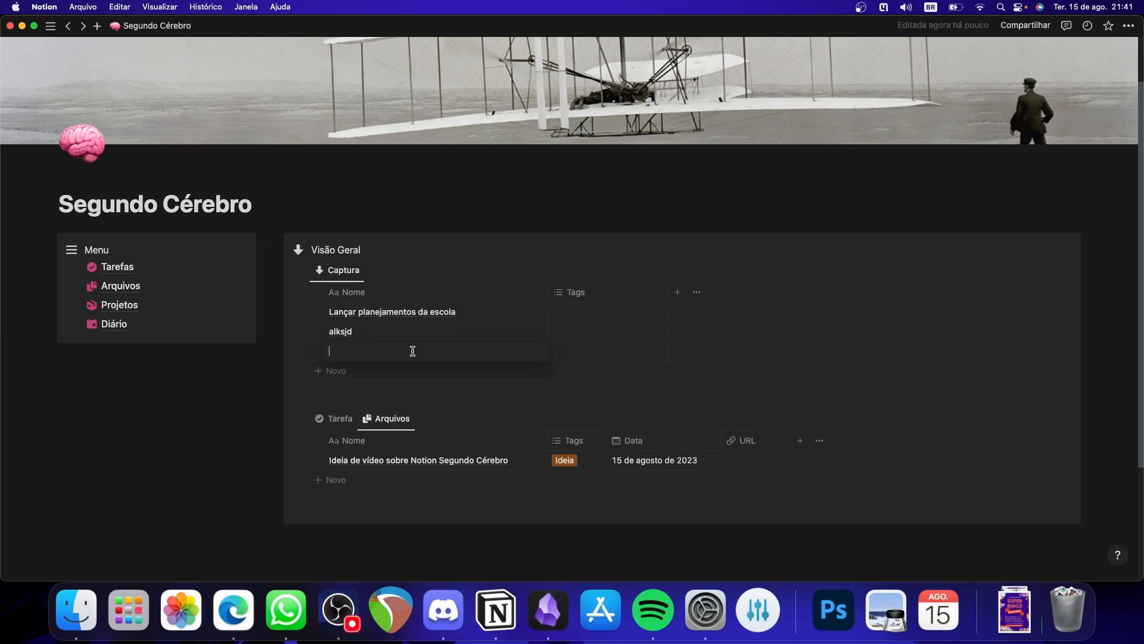
pyautogui.write('Ligar pra alguem')
pyautogui.click(401, 371)
pyautogui.write('Gravra vídeo')
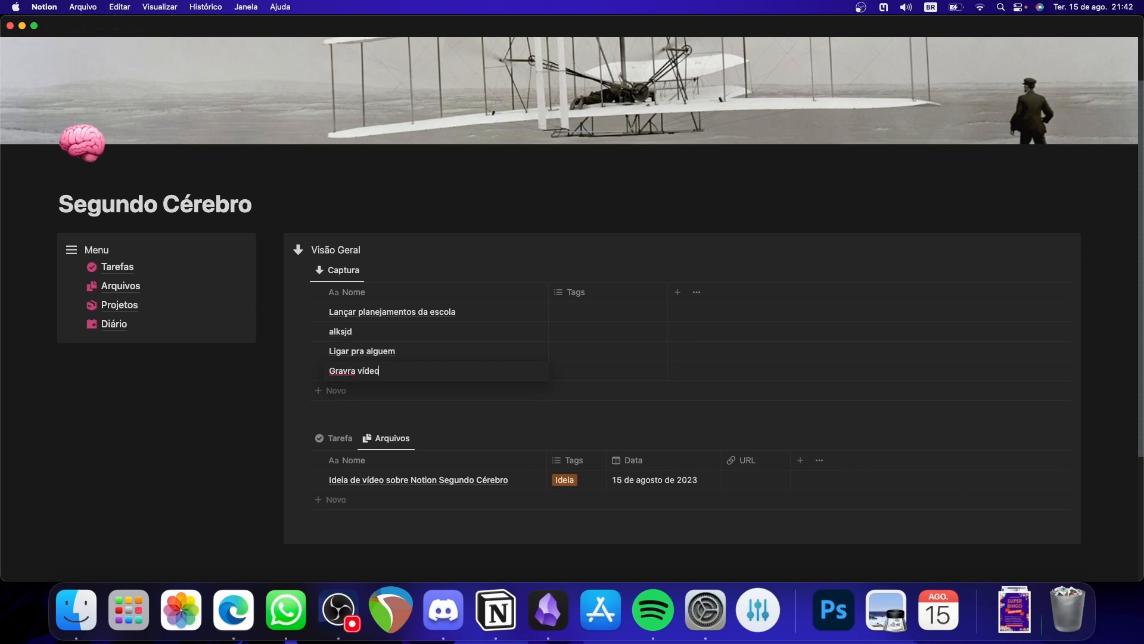
pyautogui.press('Escape')
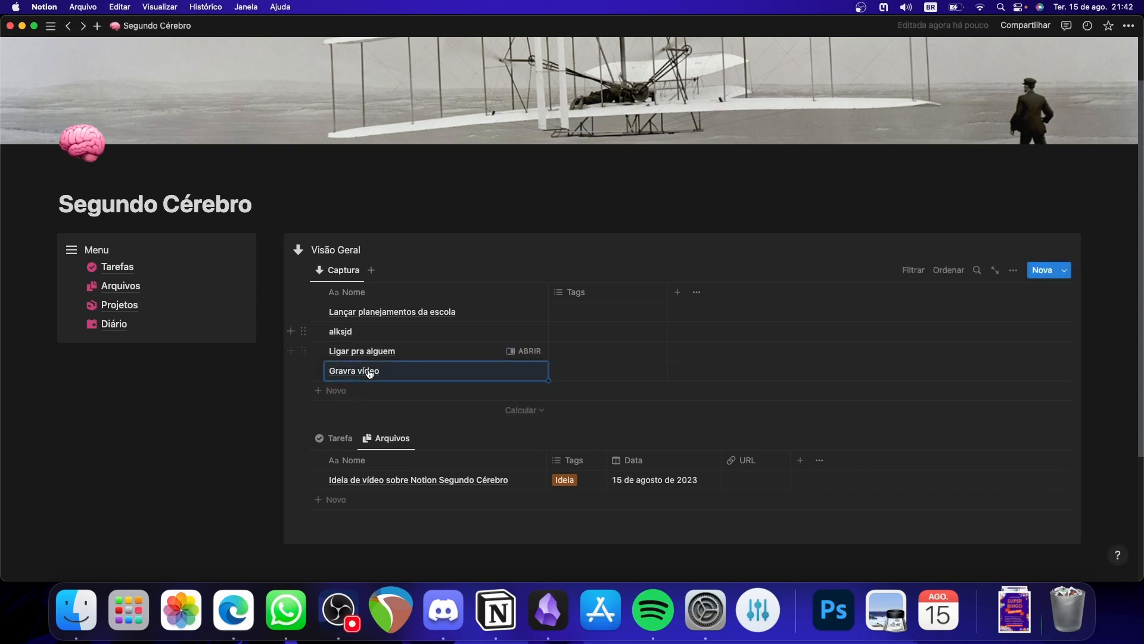
# - Switch the linked database under Captura to its Tarefa view and delete the Gravra vídeo row from Captura
pyautogui.click(336, 441)
pyautogui.click(368, 440)
pyautogui.click(346, 440)
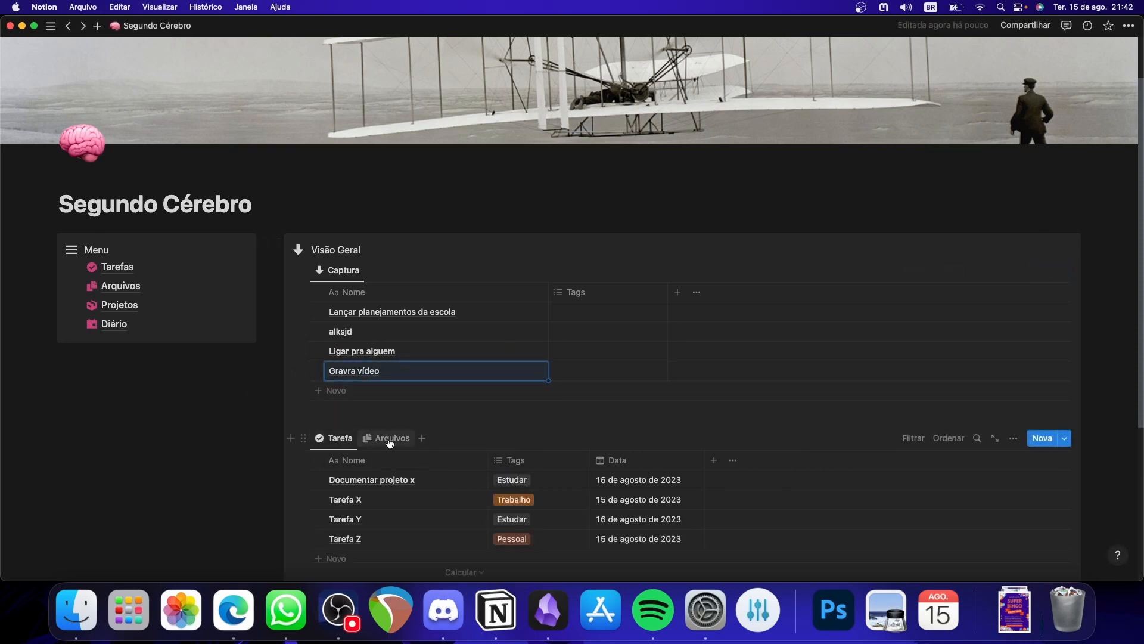
pyautogui.click(319, 371)
pyautogui.press('Delete')
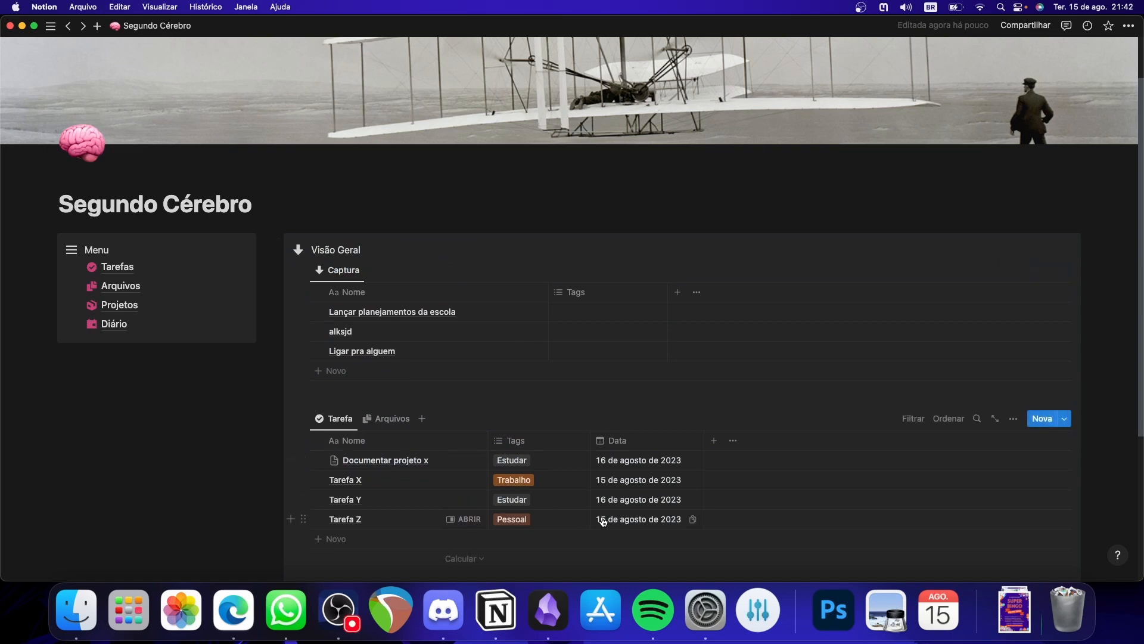
# - Open the Tarefas page from the Menu callout and compare its Tarefa and Para hoje views
pyautogui.scroll(-3, 605, 511)
pyautogui.scroll(4, 534, 417)
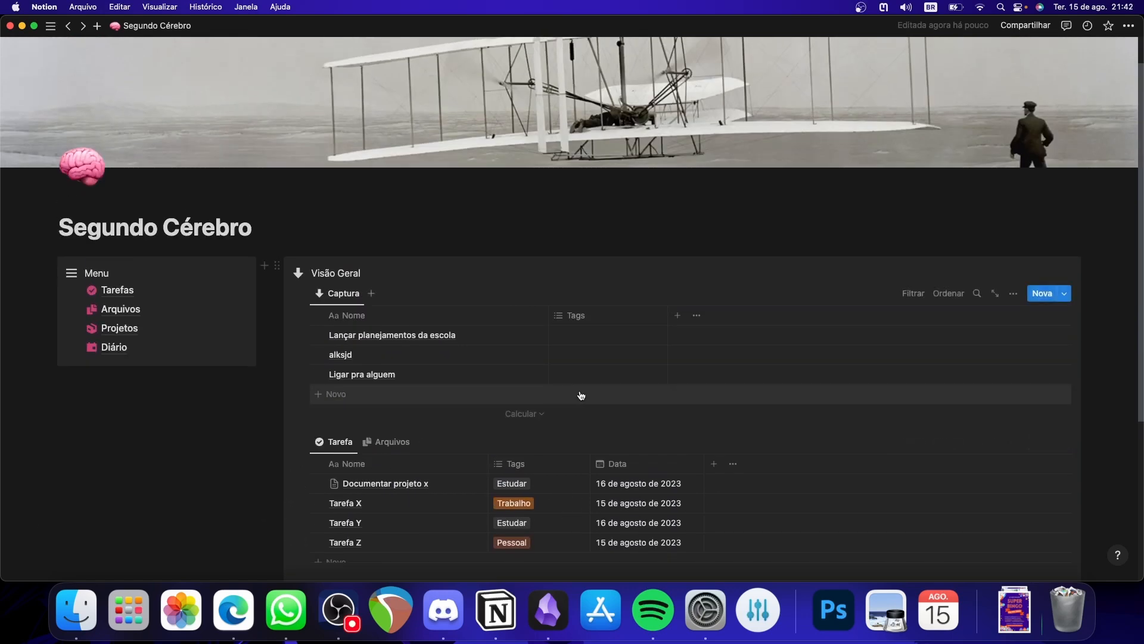
pyautogui.click(133, 294)
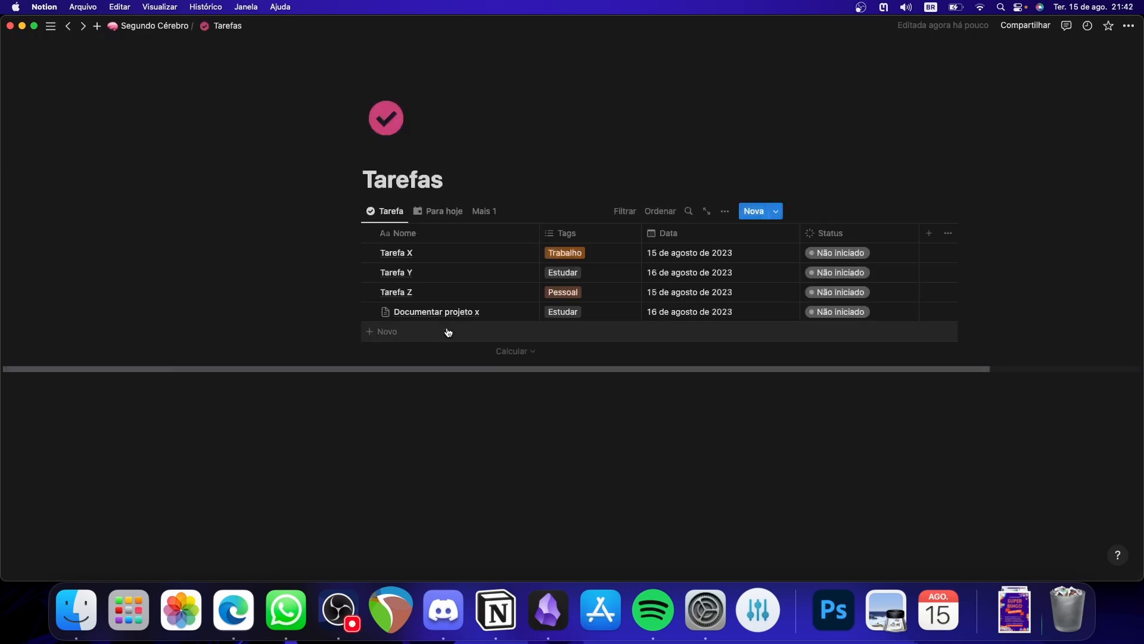
pyautogui.click(439, 212)
pyautogui.click(472, 213)
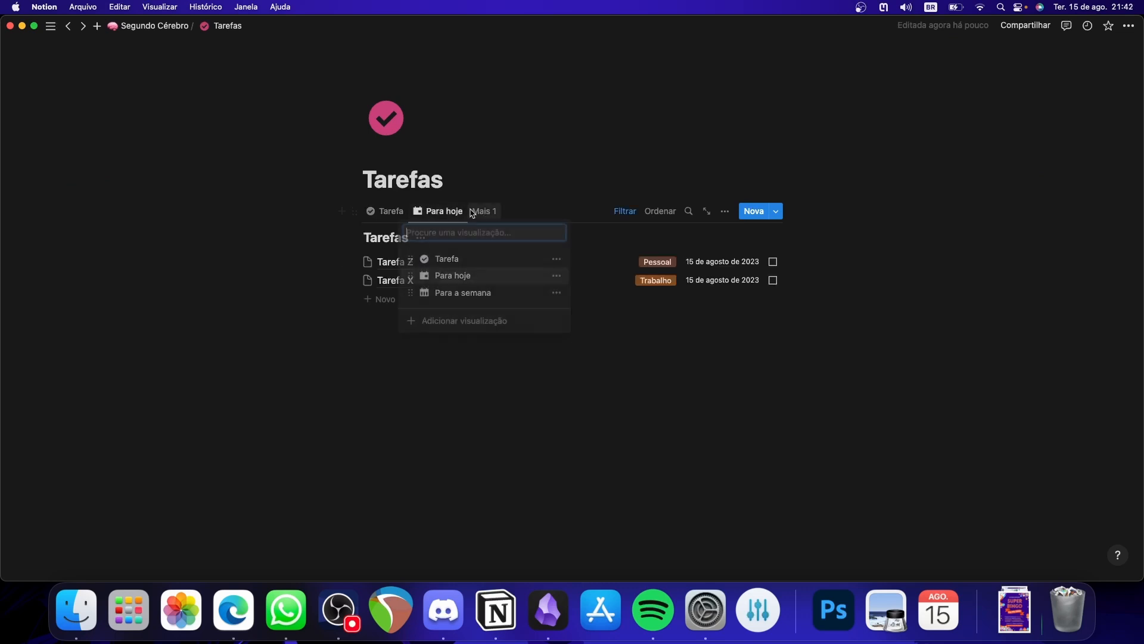
pyautogui.click(388, 212)
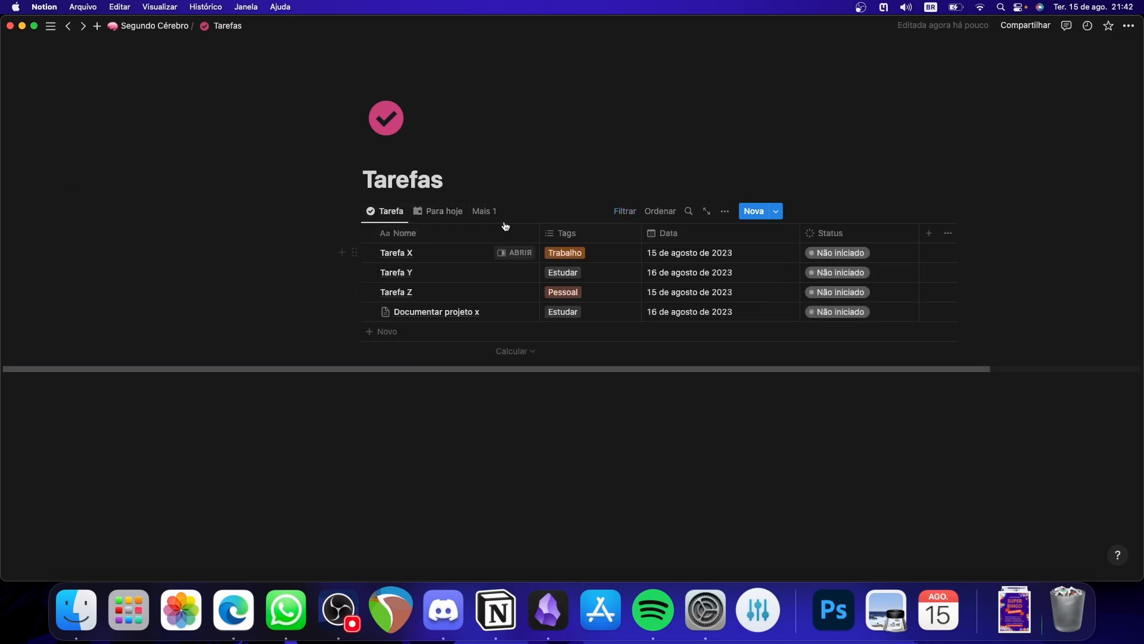
pyautogui.click(459, 213)
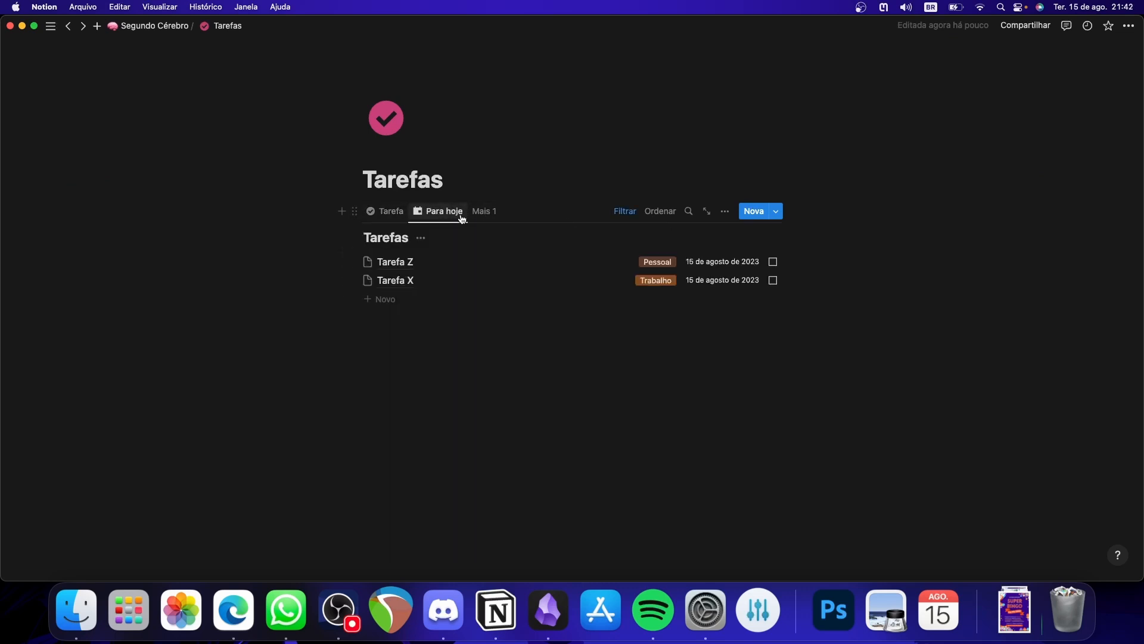
pyautogui.click(394, 212)
pyautogui.moveTo(522, 371); pyautogui.dragTo(488, 363)
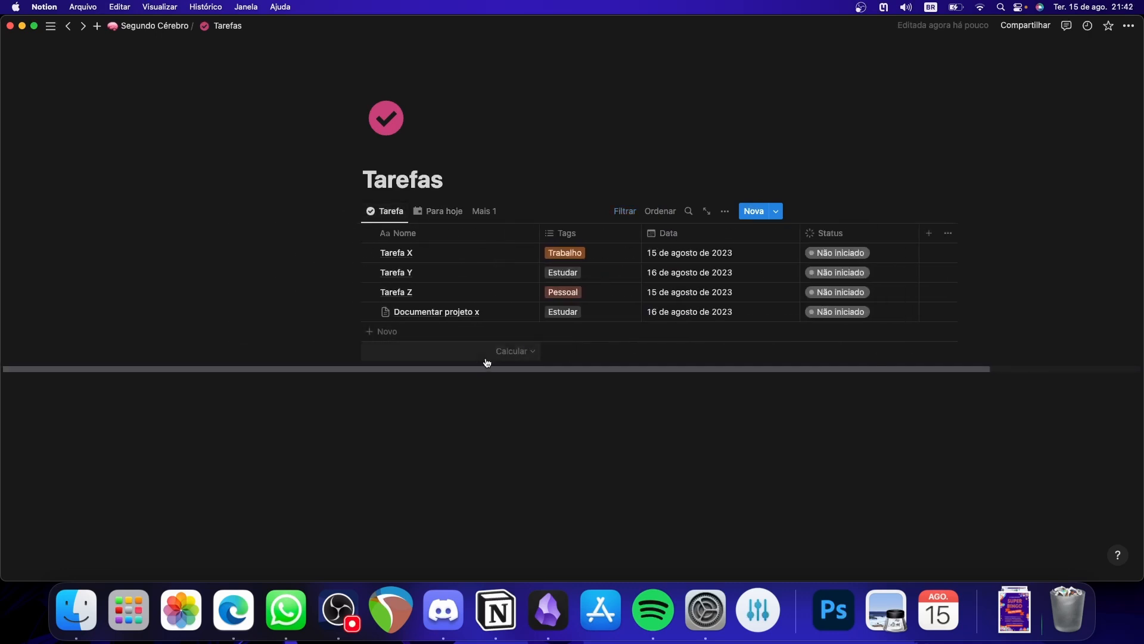
# - Delete the Tarefa view from the Tarefas page, hide the database title in Para hoje, and check the Para a semana view
pyautogui.click(388, 216)
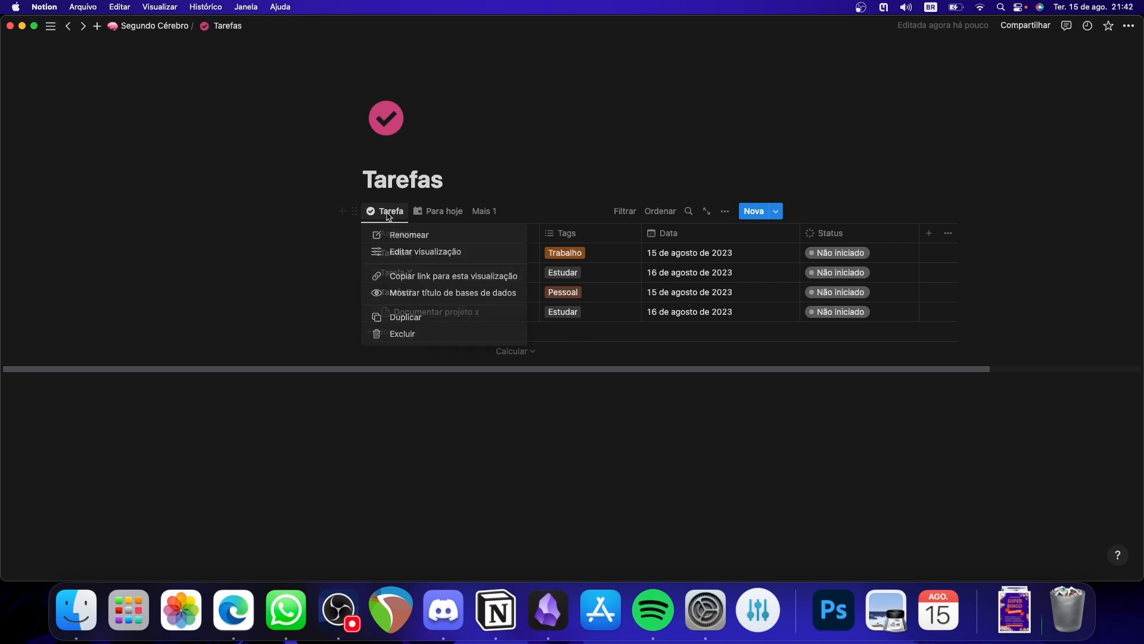
pyautogui.click(414, 340)
pyautogui.click(514, 302)
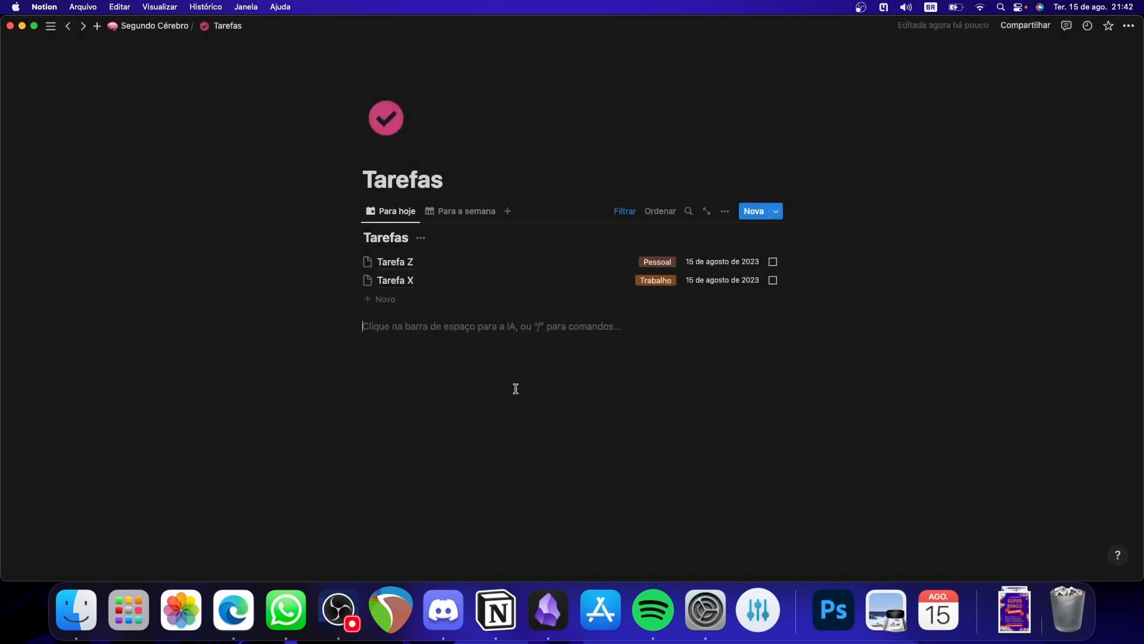
pyautogui.click(421, 237)
pyautogui.click(434, 300)
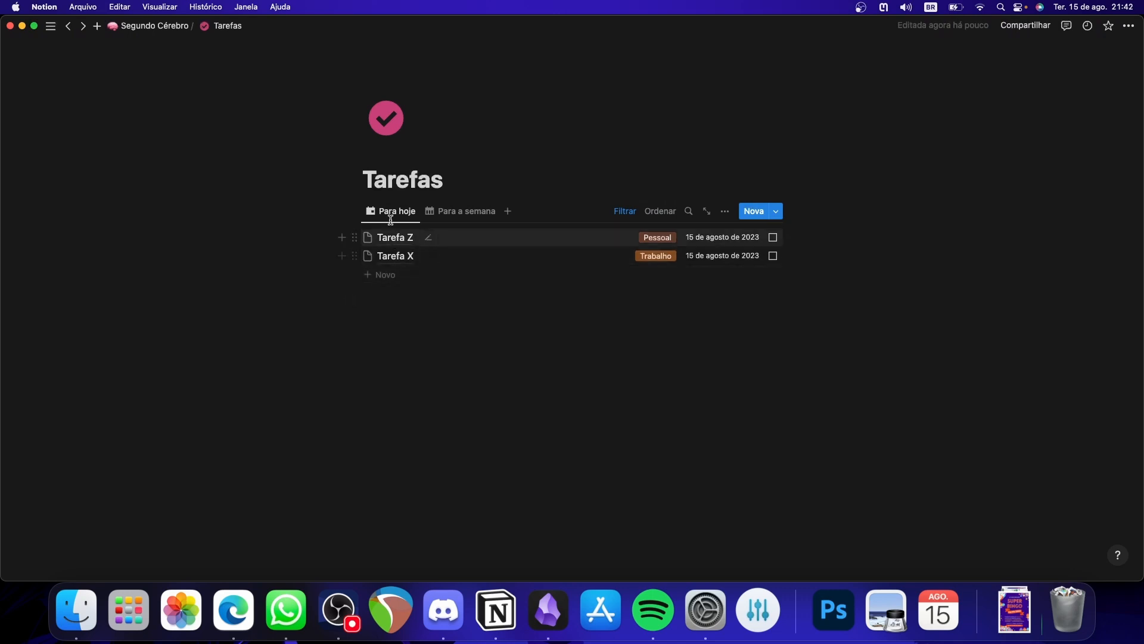
pyautogui.click(466, 212)
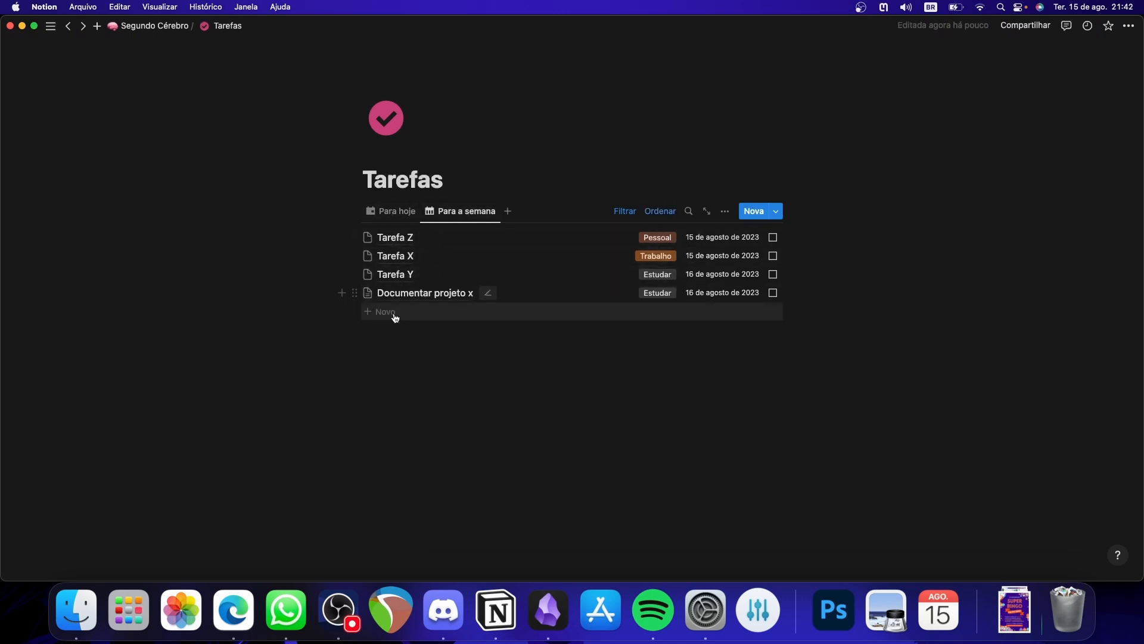
# - Delete the Arquivos view from the Arquivos page and check the Recursos and Notas views
pyautogui.click(165, 31)
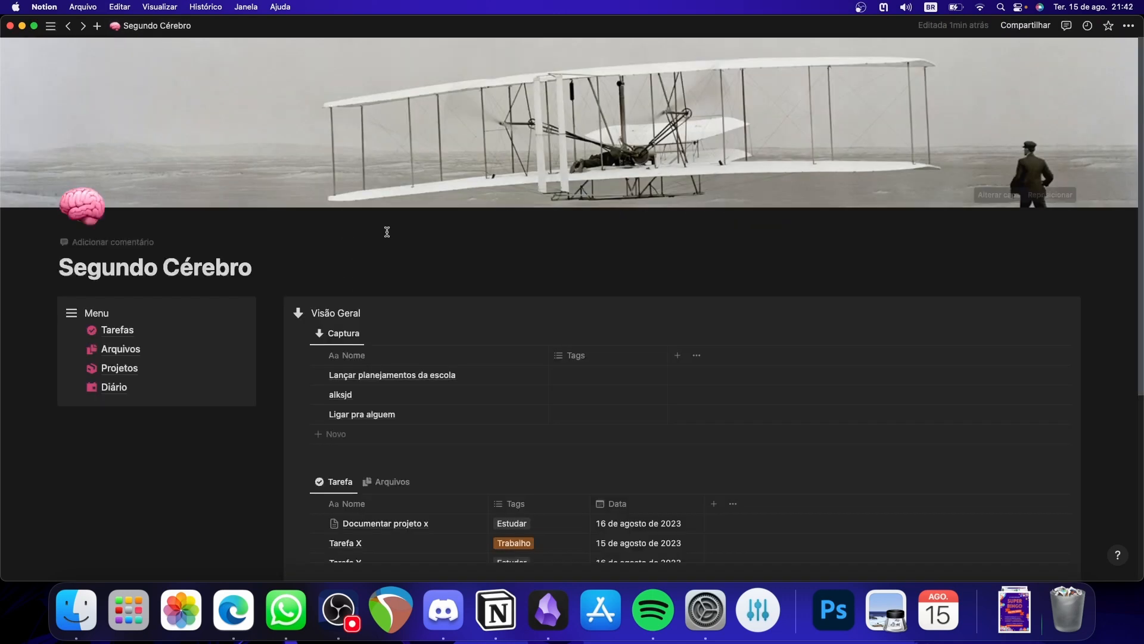
pyautogui.scroll(-3, 572, 304)
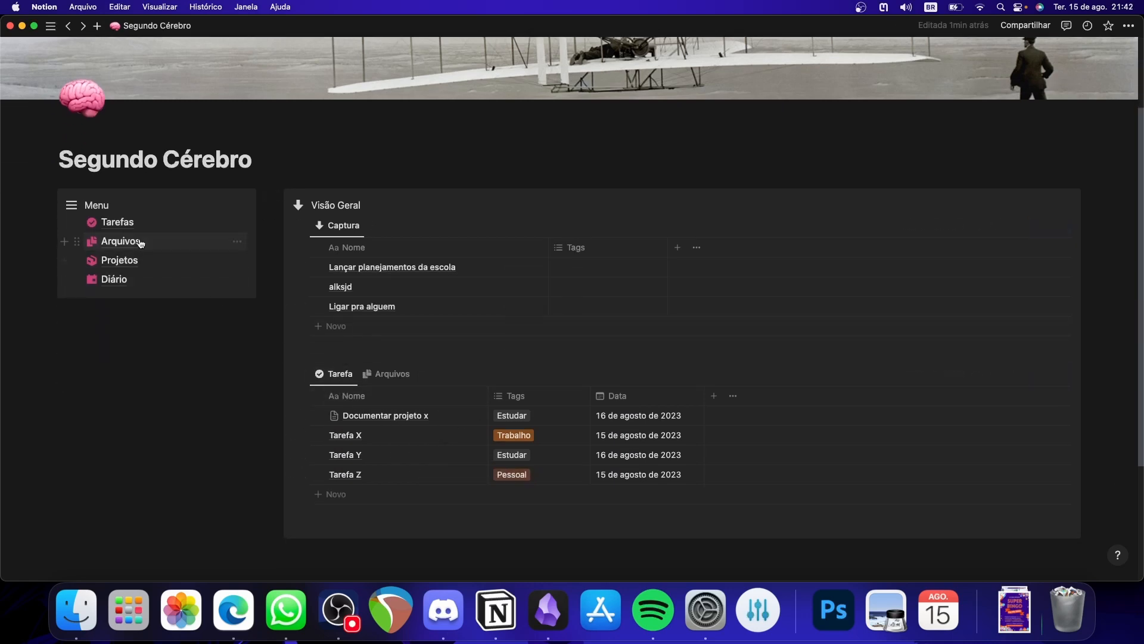
pyautogui.click(120, 241)
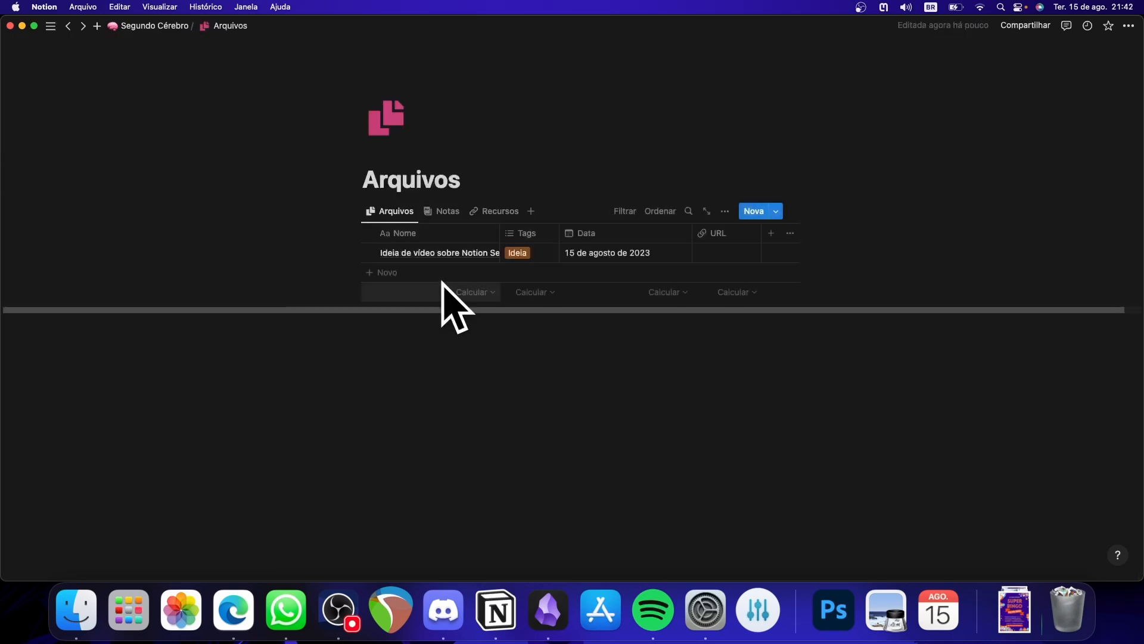
pyautogui.click(398, 217)
pyautogui.click(411, 333)
pyautogui.click(529, 301)
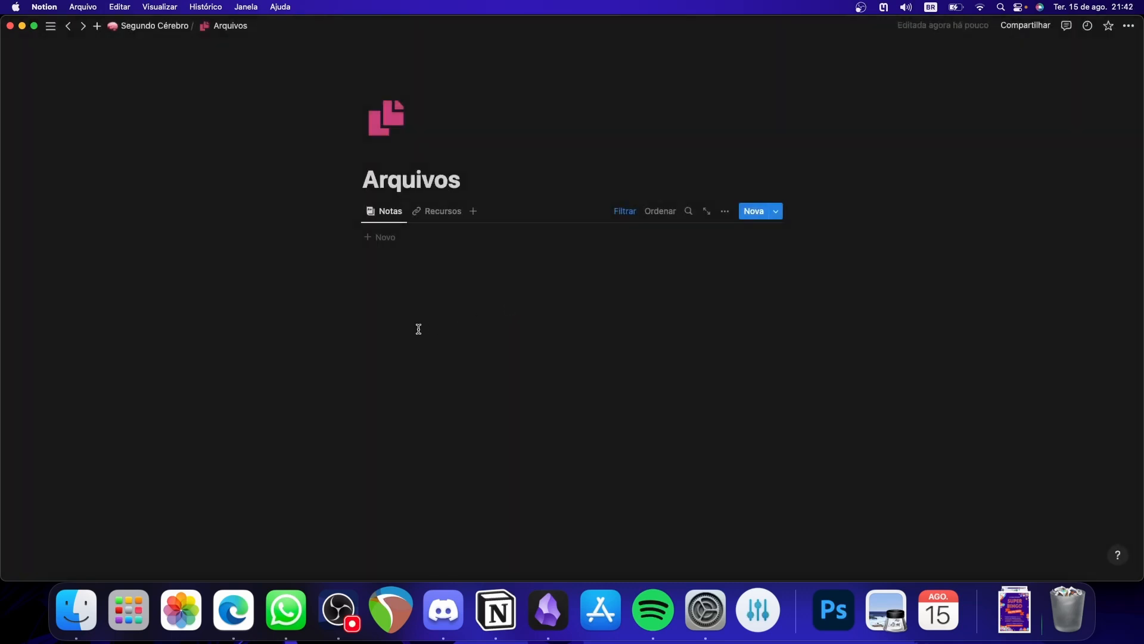
pyautogui.click(436, 216)
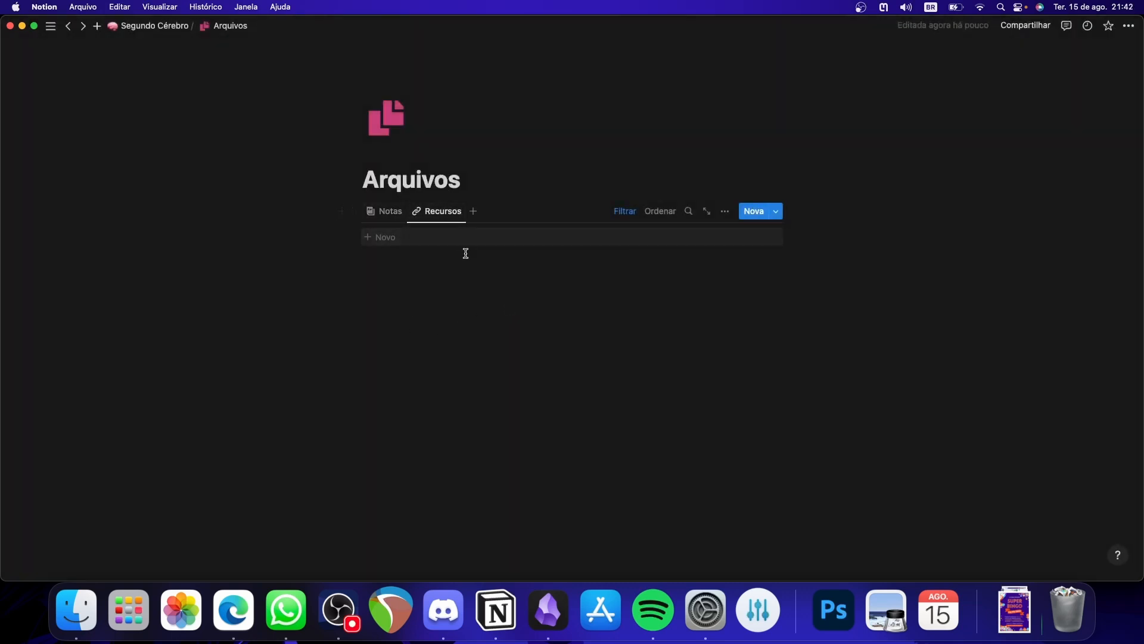
pyautogui.click(385, 221)
# - Return to the Segundo Cérebro page and add the entry Site de pesquisa to the Captura table
pyautogui.click(172, 26)
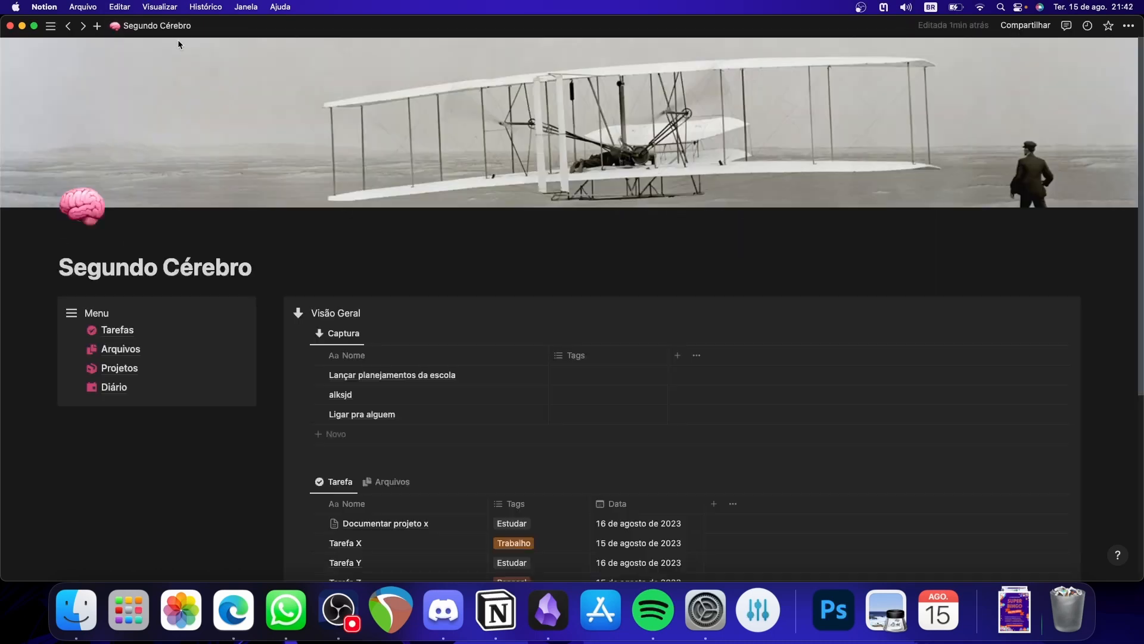
pyautogui.scroll(-5, 539, 360)
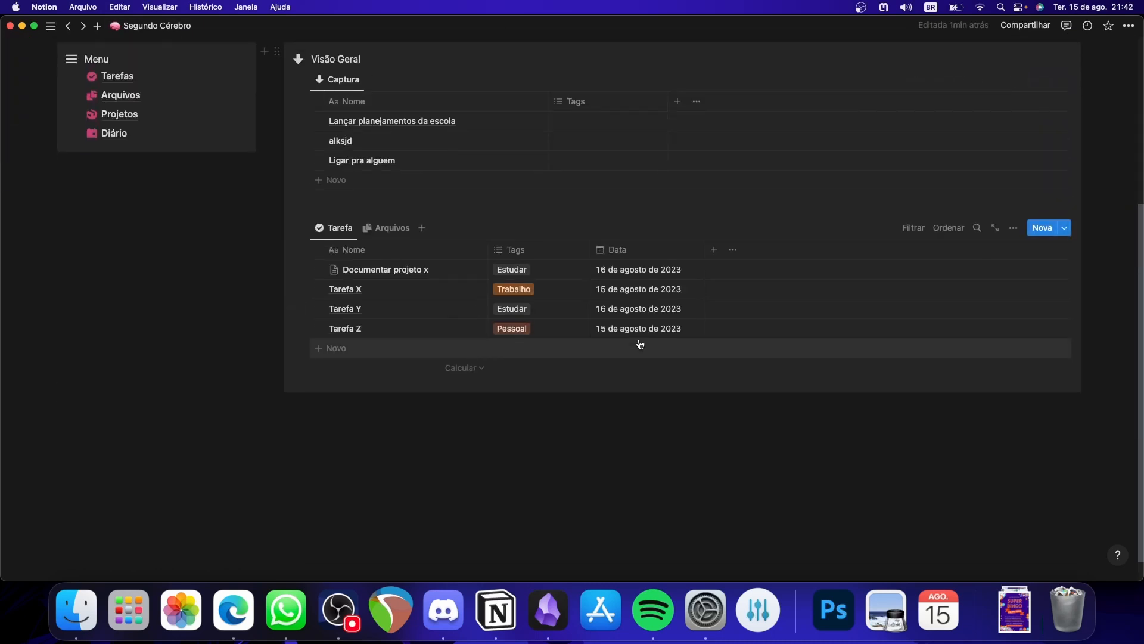
pyautogui.scroll(1, 638, 343)
pyautogui.click(386, 204)
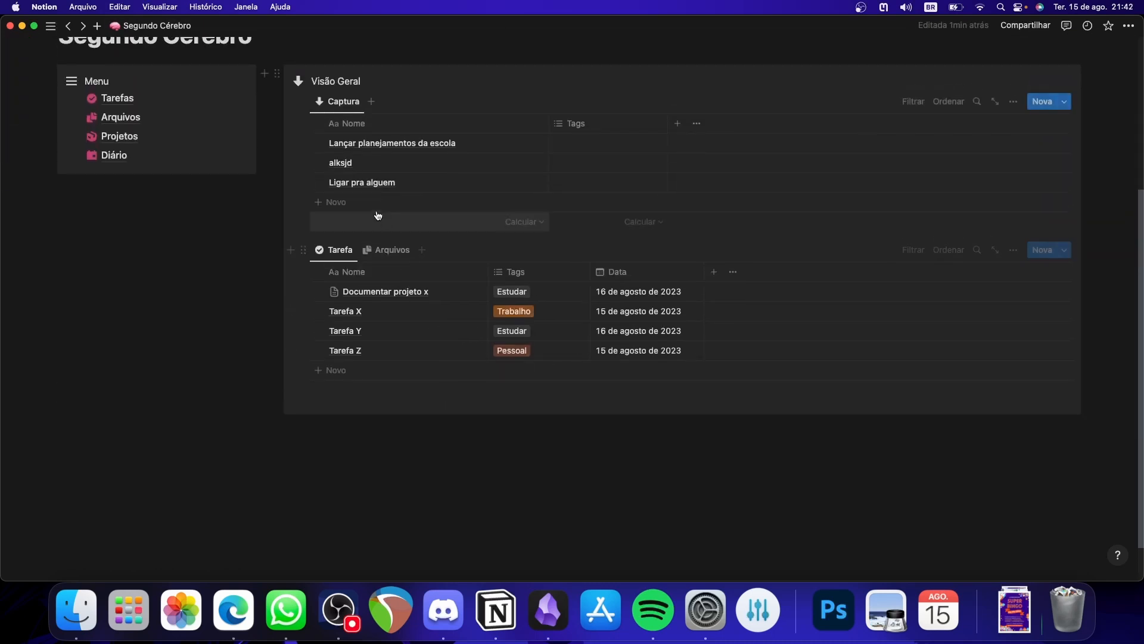
pyautogui.write('Site de pesquisa')
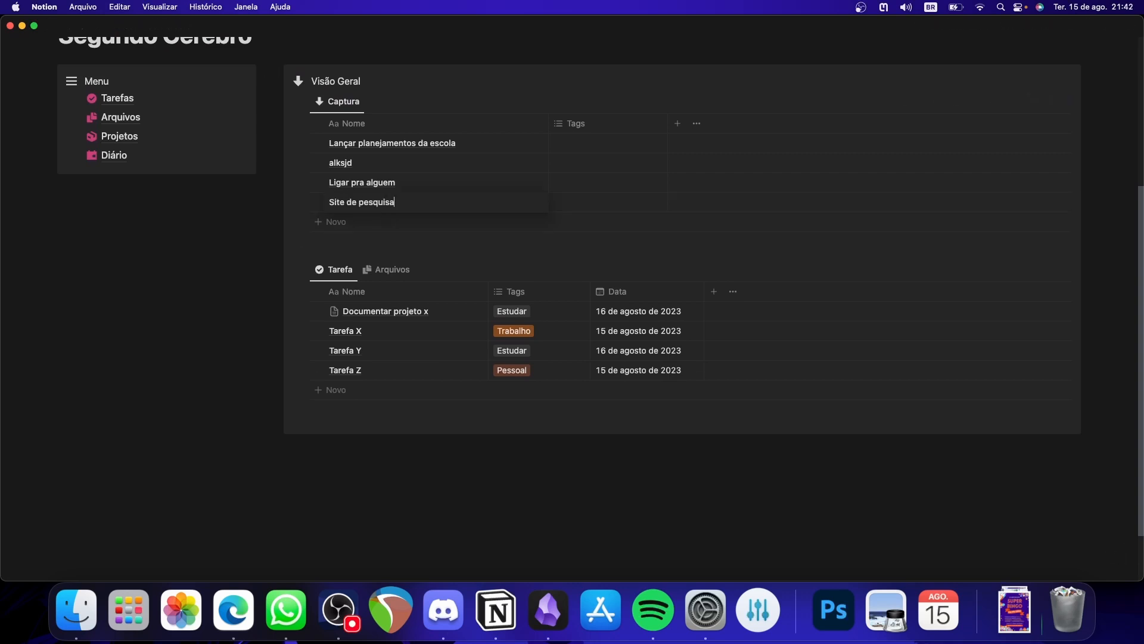
pyautogui.press('Escape')
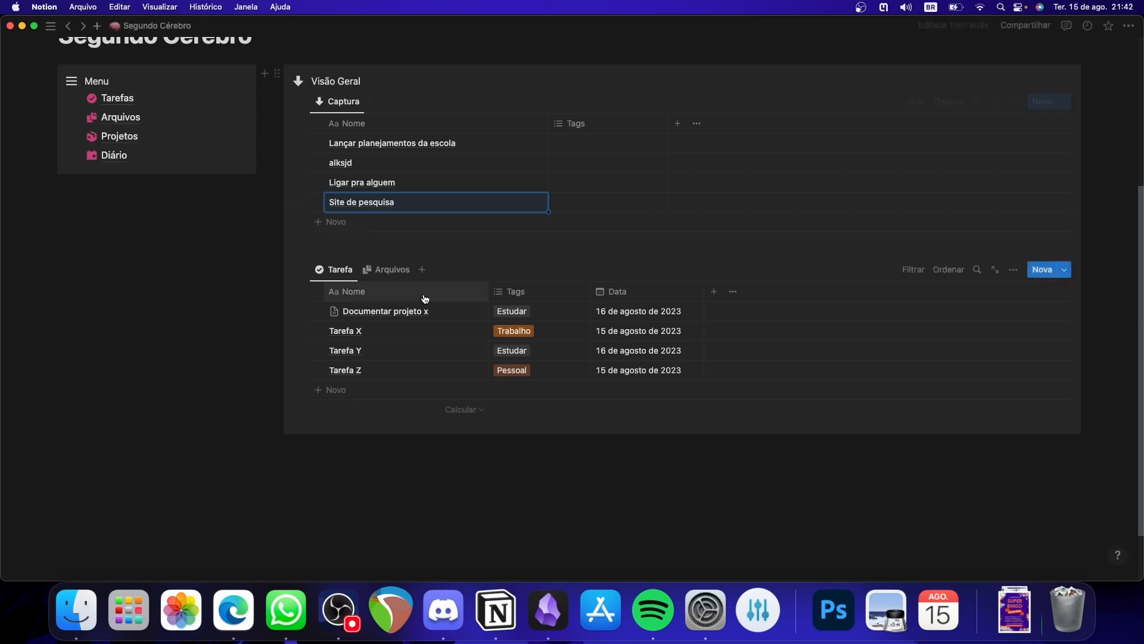
# - Move Site de pesquisa from Captura into the linked Arquivos view and tag it Site
pyautogui.click(386, 270)
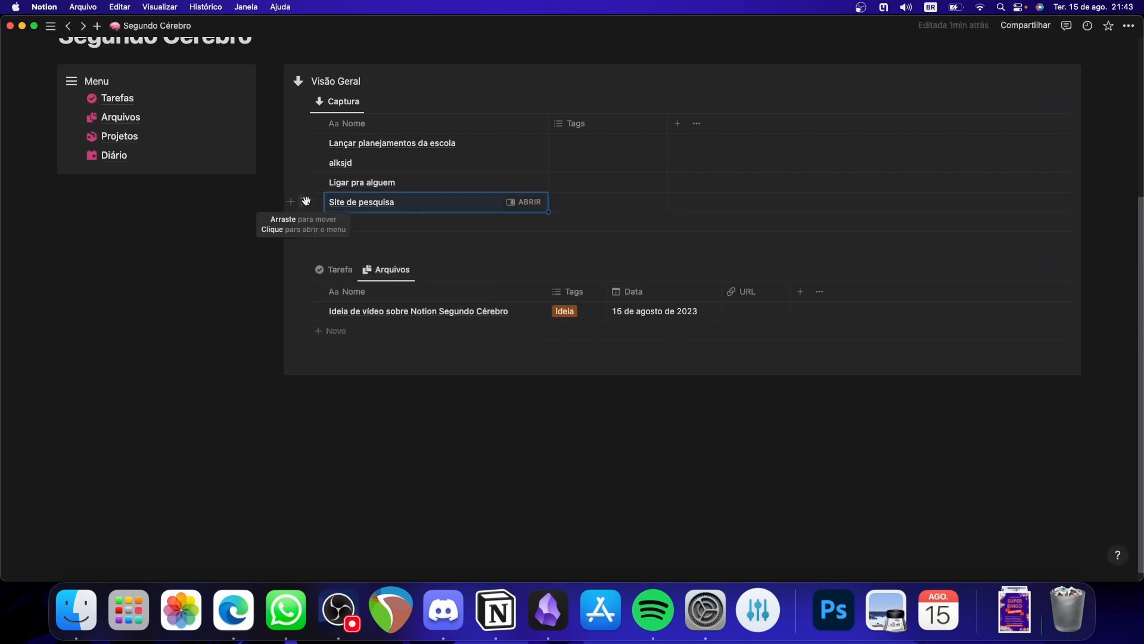
pyautogui.moveTo(306, 200); pyautogui.dragTo(369, 304)
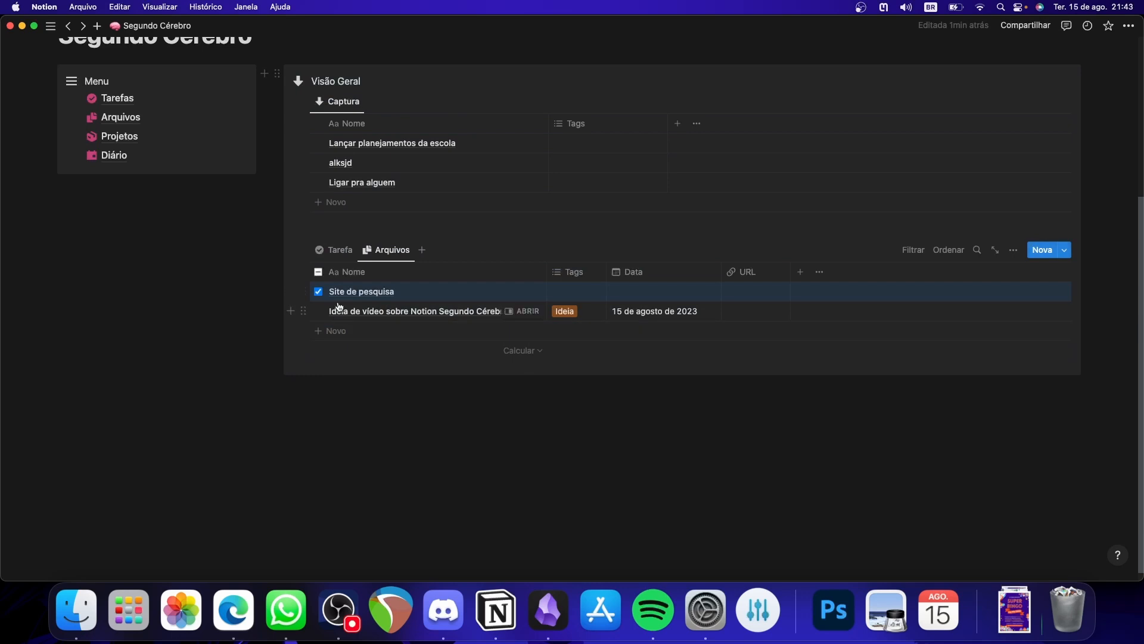
pyautogui.click(590, 292)
pyautogui.click(596, 347)
pyautogui.click(698, 289)
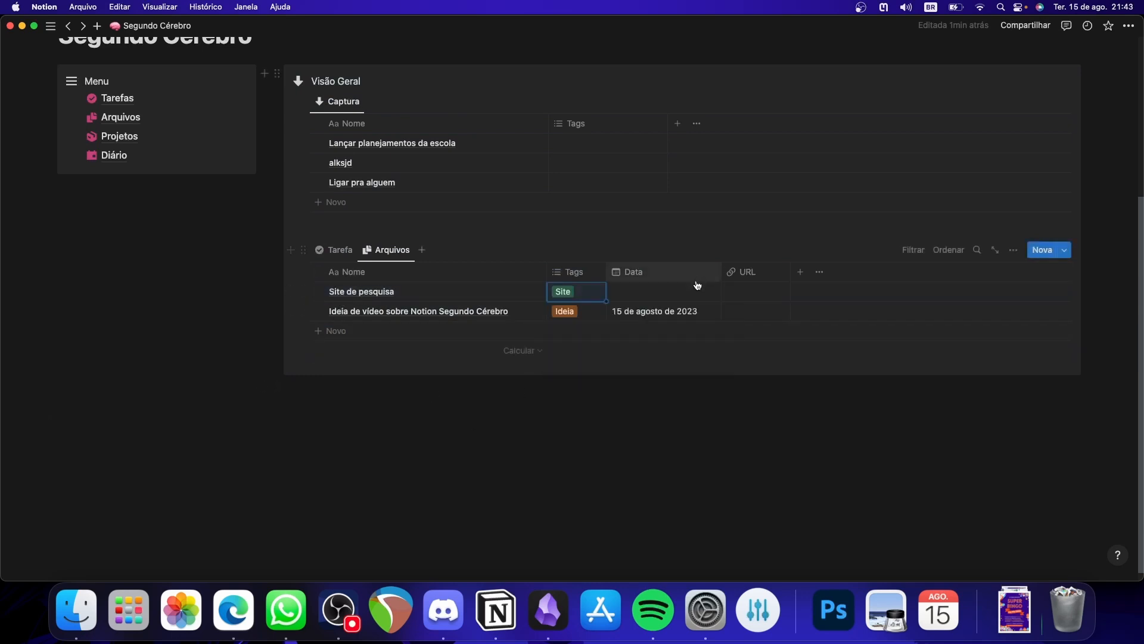
# - Set the Site de pesquisa entry's date to 15 de agosto de 2023 and its URL to google.com
pyautogui.click(697, 291)
pyautogui.click(823, 409)
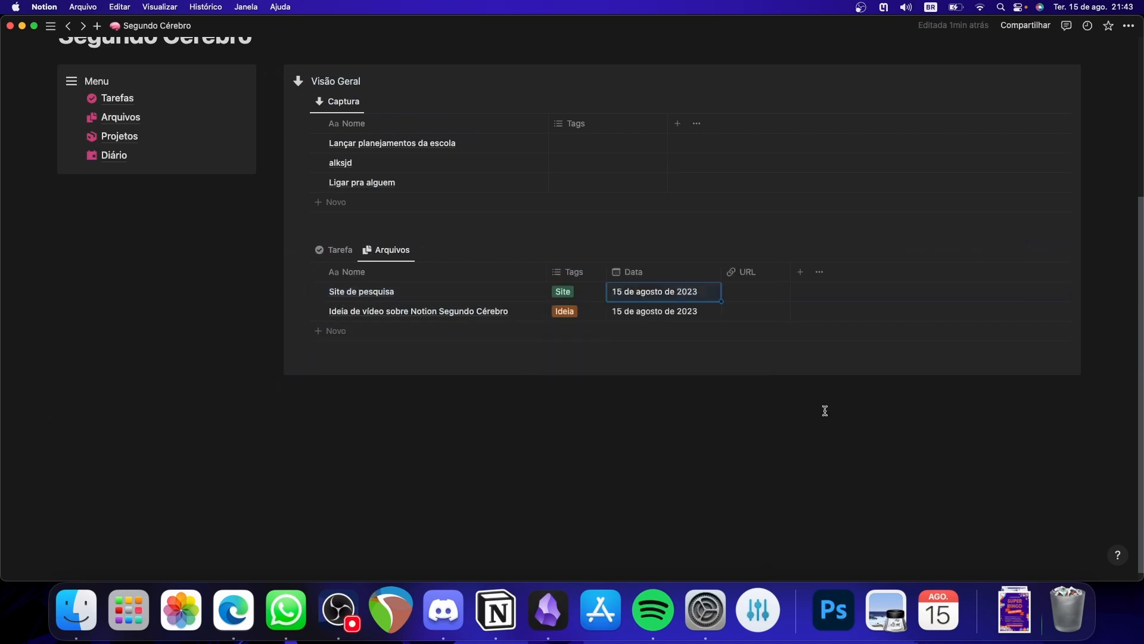
pyautogui.click(755, 292)
pyautogui.write('google.com')
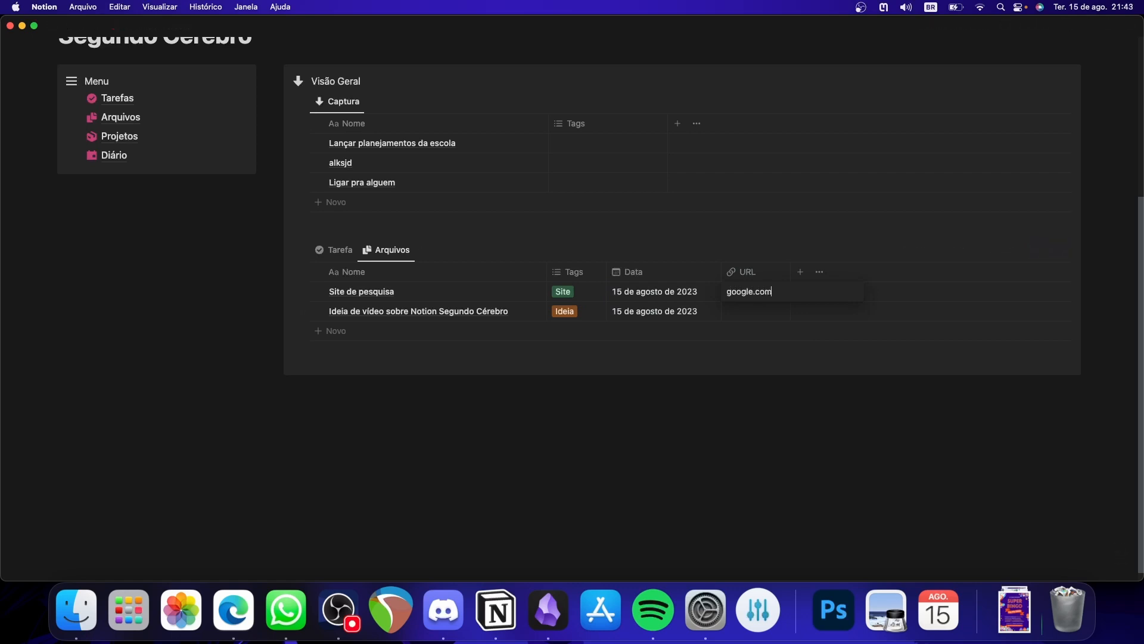
pyautogui.press('Return')
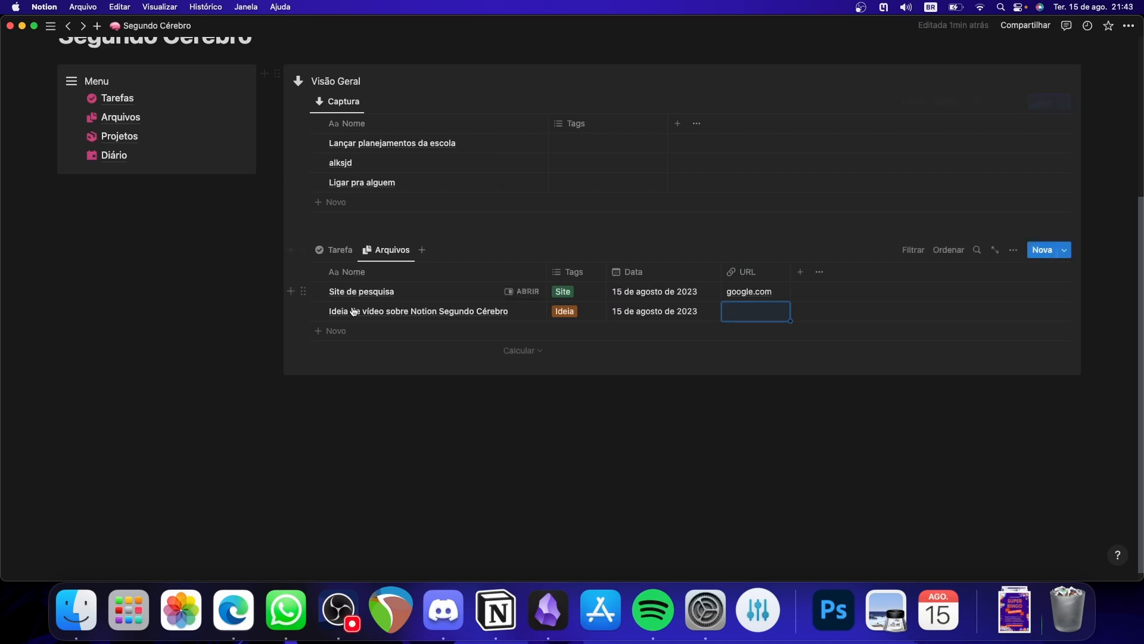
# - Add the entry Criatividade no Notion to the linked Arquivos view, tagged Nota and dated 15 de agosto de 2023
pyautogui.click(390, 331)
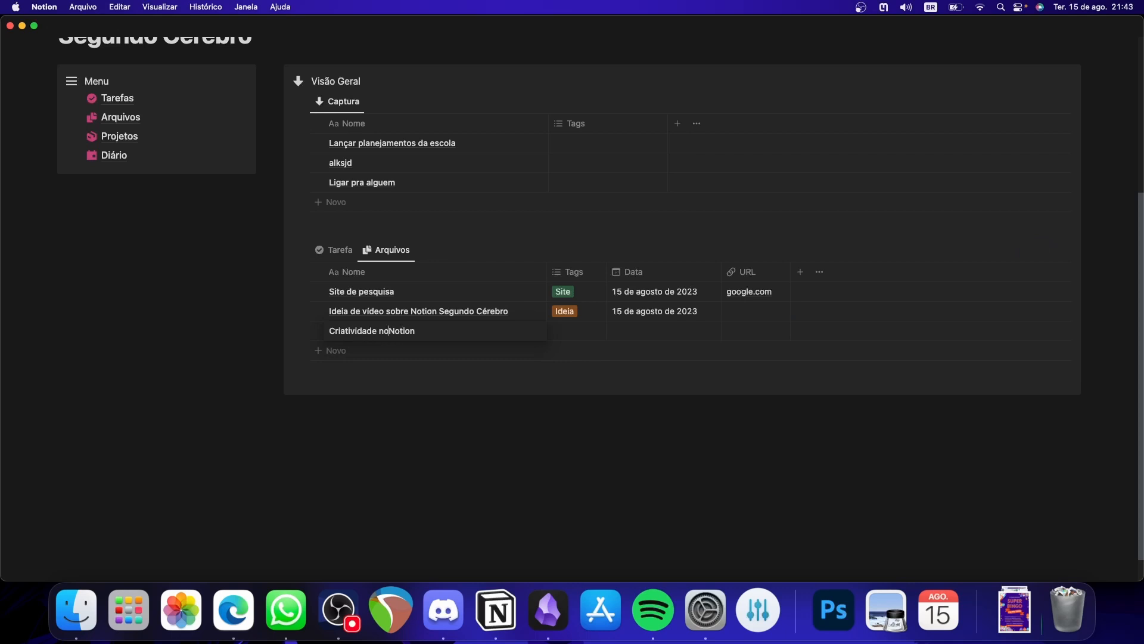
pyautogui.click(566, 331)
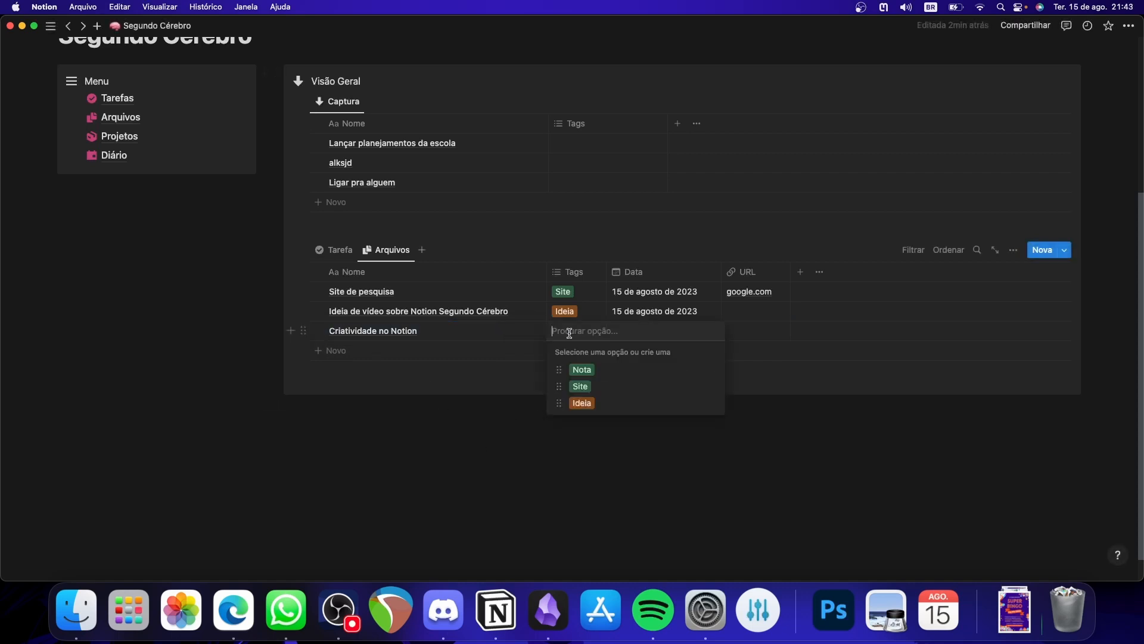
pyautogui.click(581, 370)
pyautogui.click(687, 318)
pyautogui.click(687, 331)
pyautogui.click(669, 364)
pyautogui.click(814, 415)
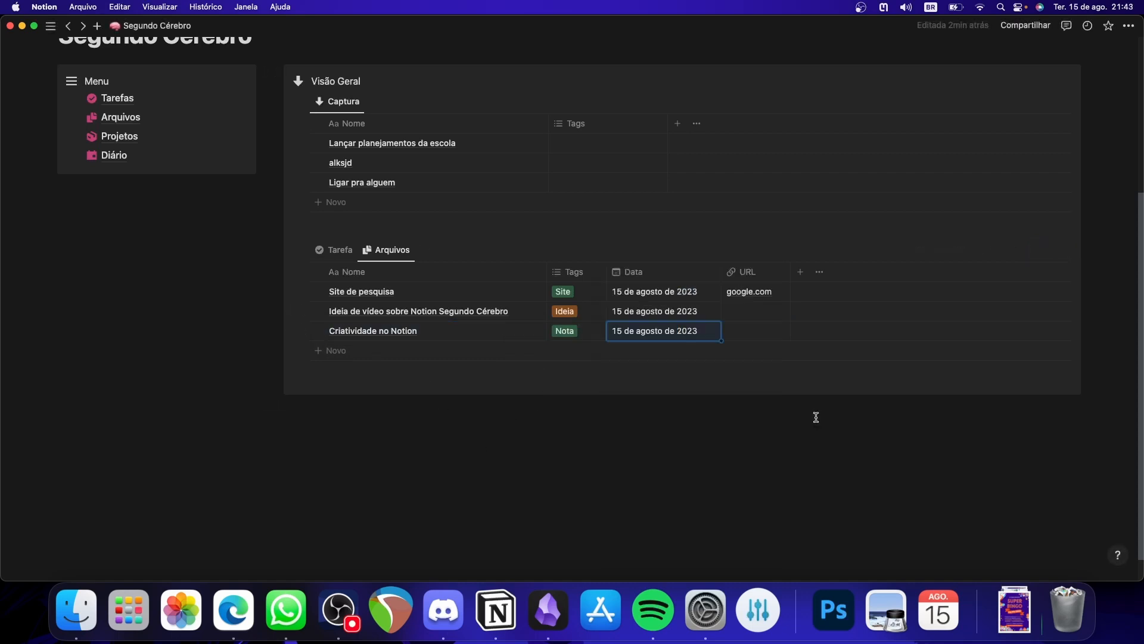
# - Change the Recursos view's Tags filter on the Arquivos page to Site only, and return to the Segundo Cérebro page
pyautogui.scroll(4, 655, 310)
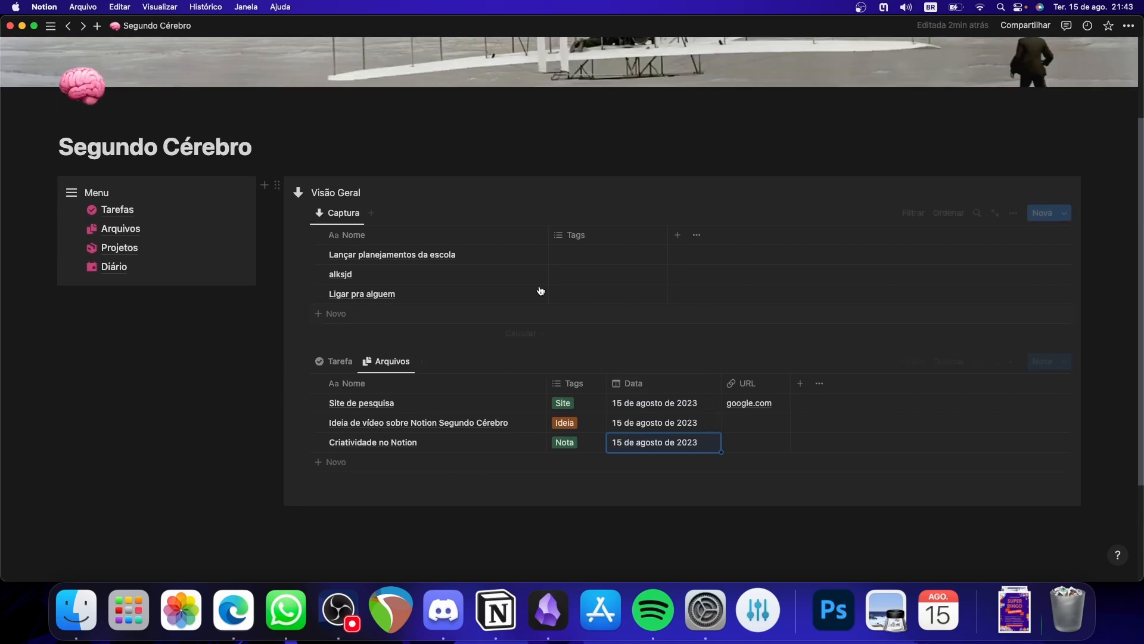
pyautogui.click(164, 225)
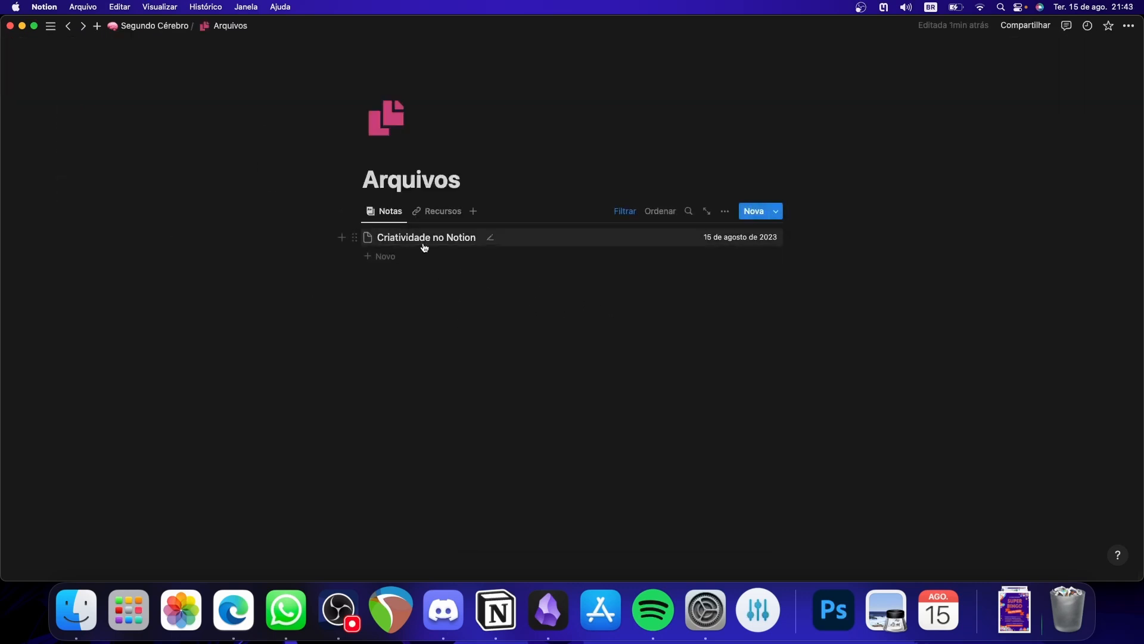
pyautogui.click(444, 212)
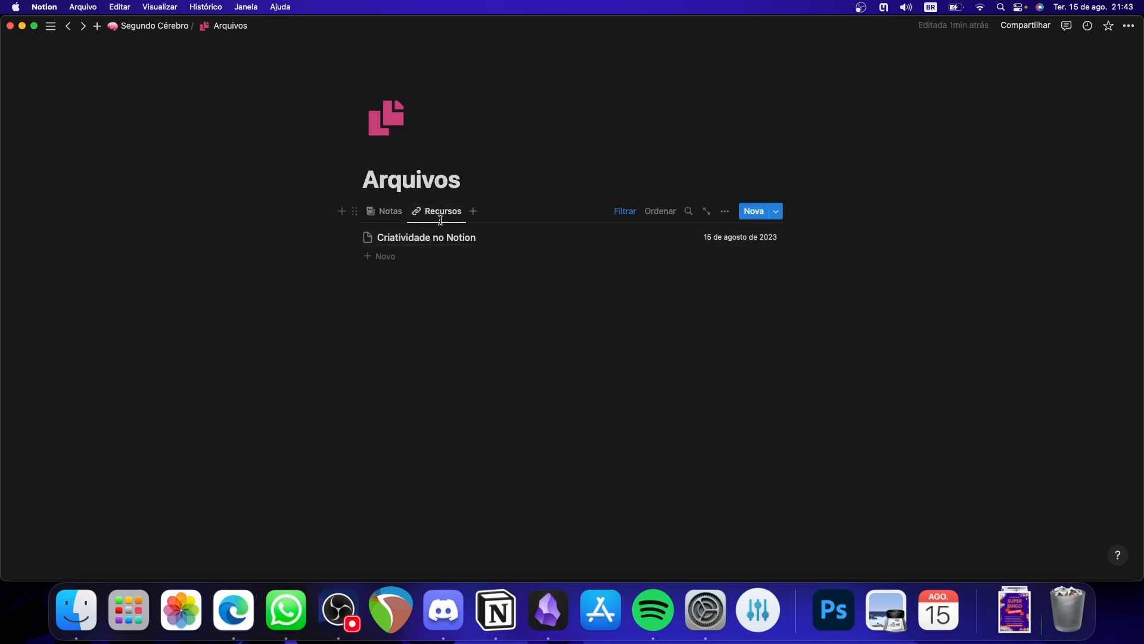
pyautogui.click(620, 210)
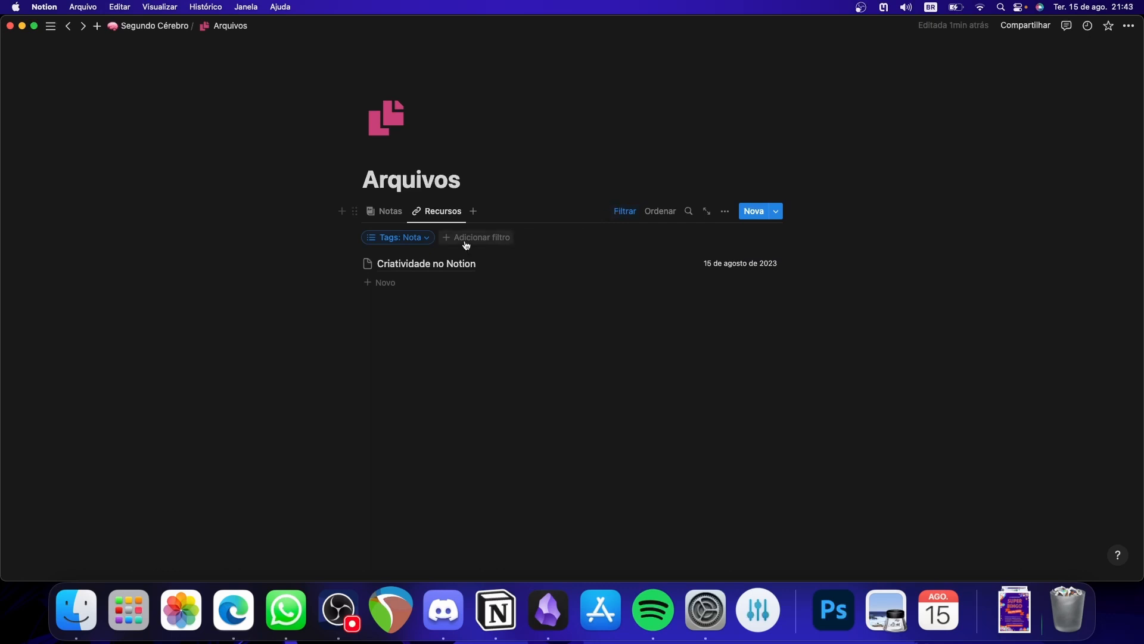
pyautogui.click(417, 242)
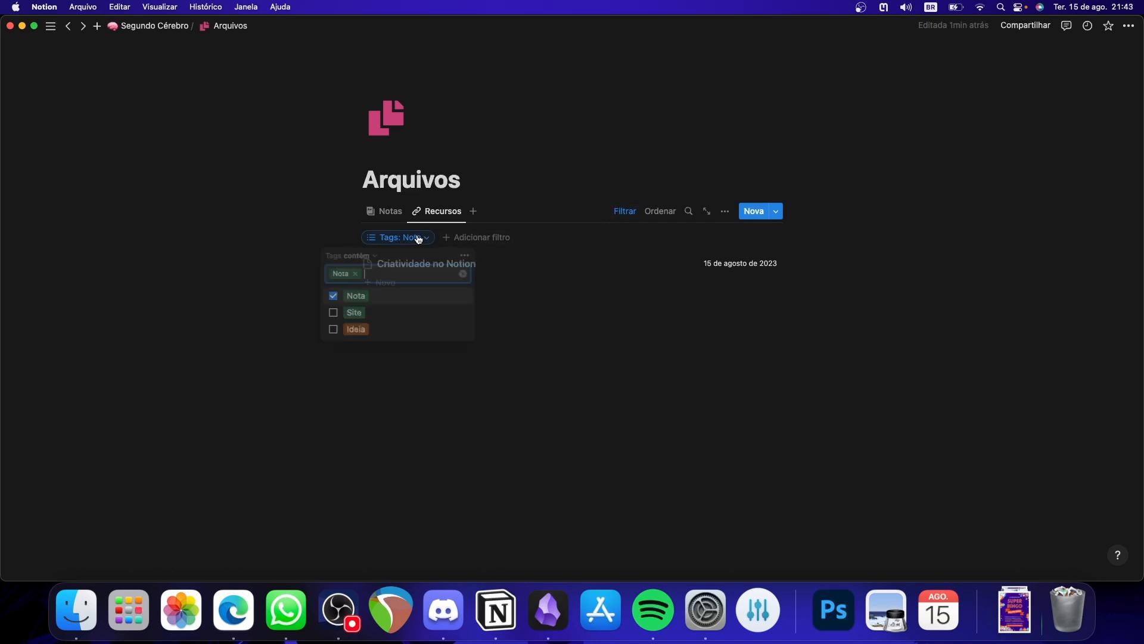
pyautogui.click(347, 314)
pyautogui.click(333, 296)
pyautogui.click(572, 421)
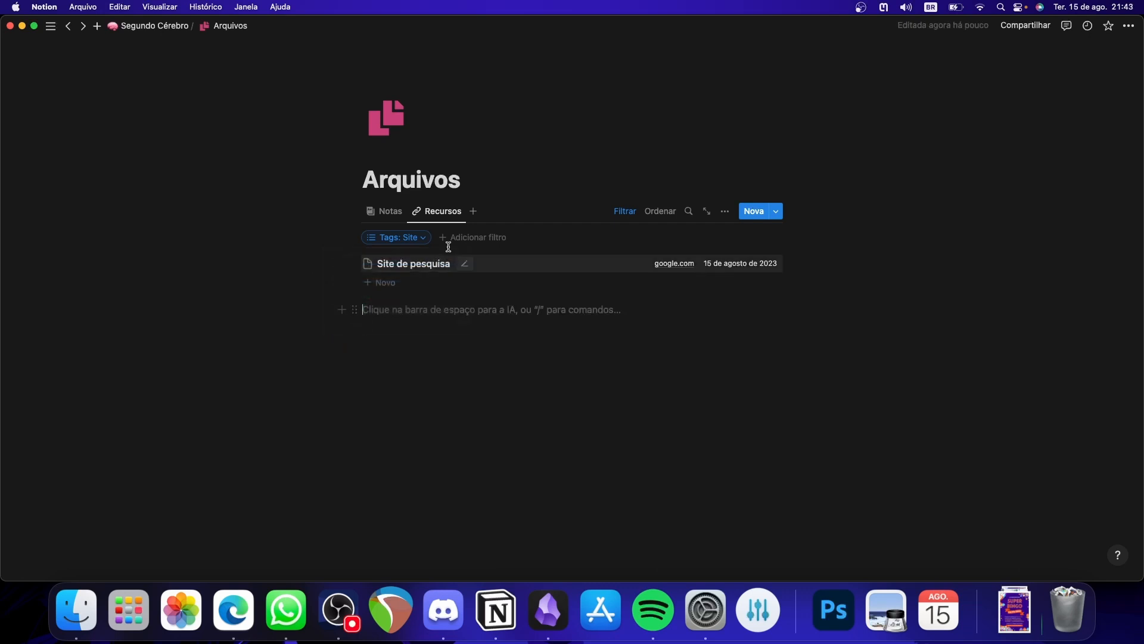
pyautogui.click(617, 212)
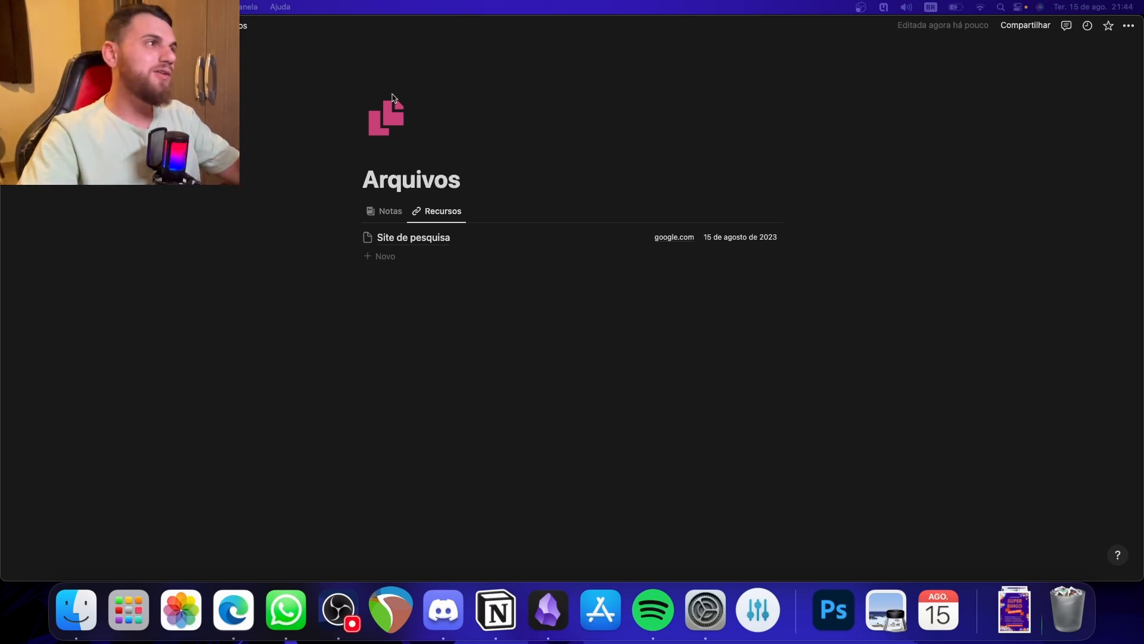
pyautogui.click(156, 26)
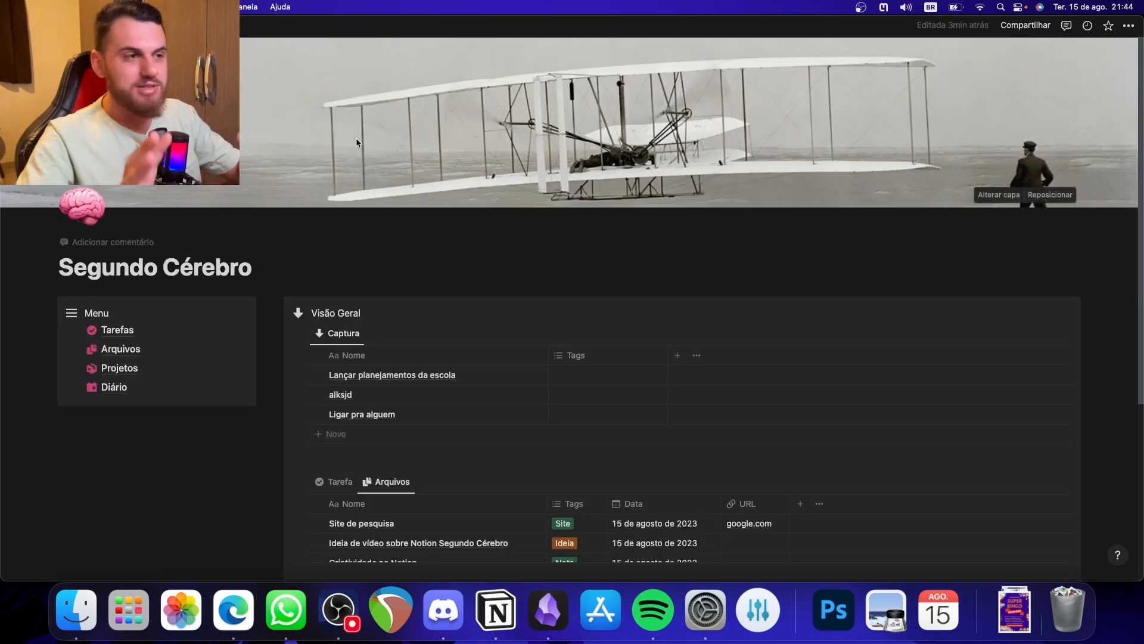